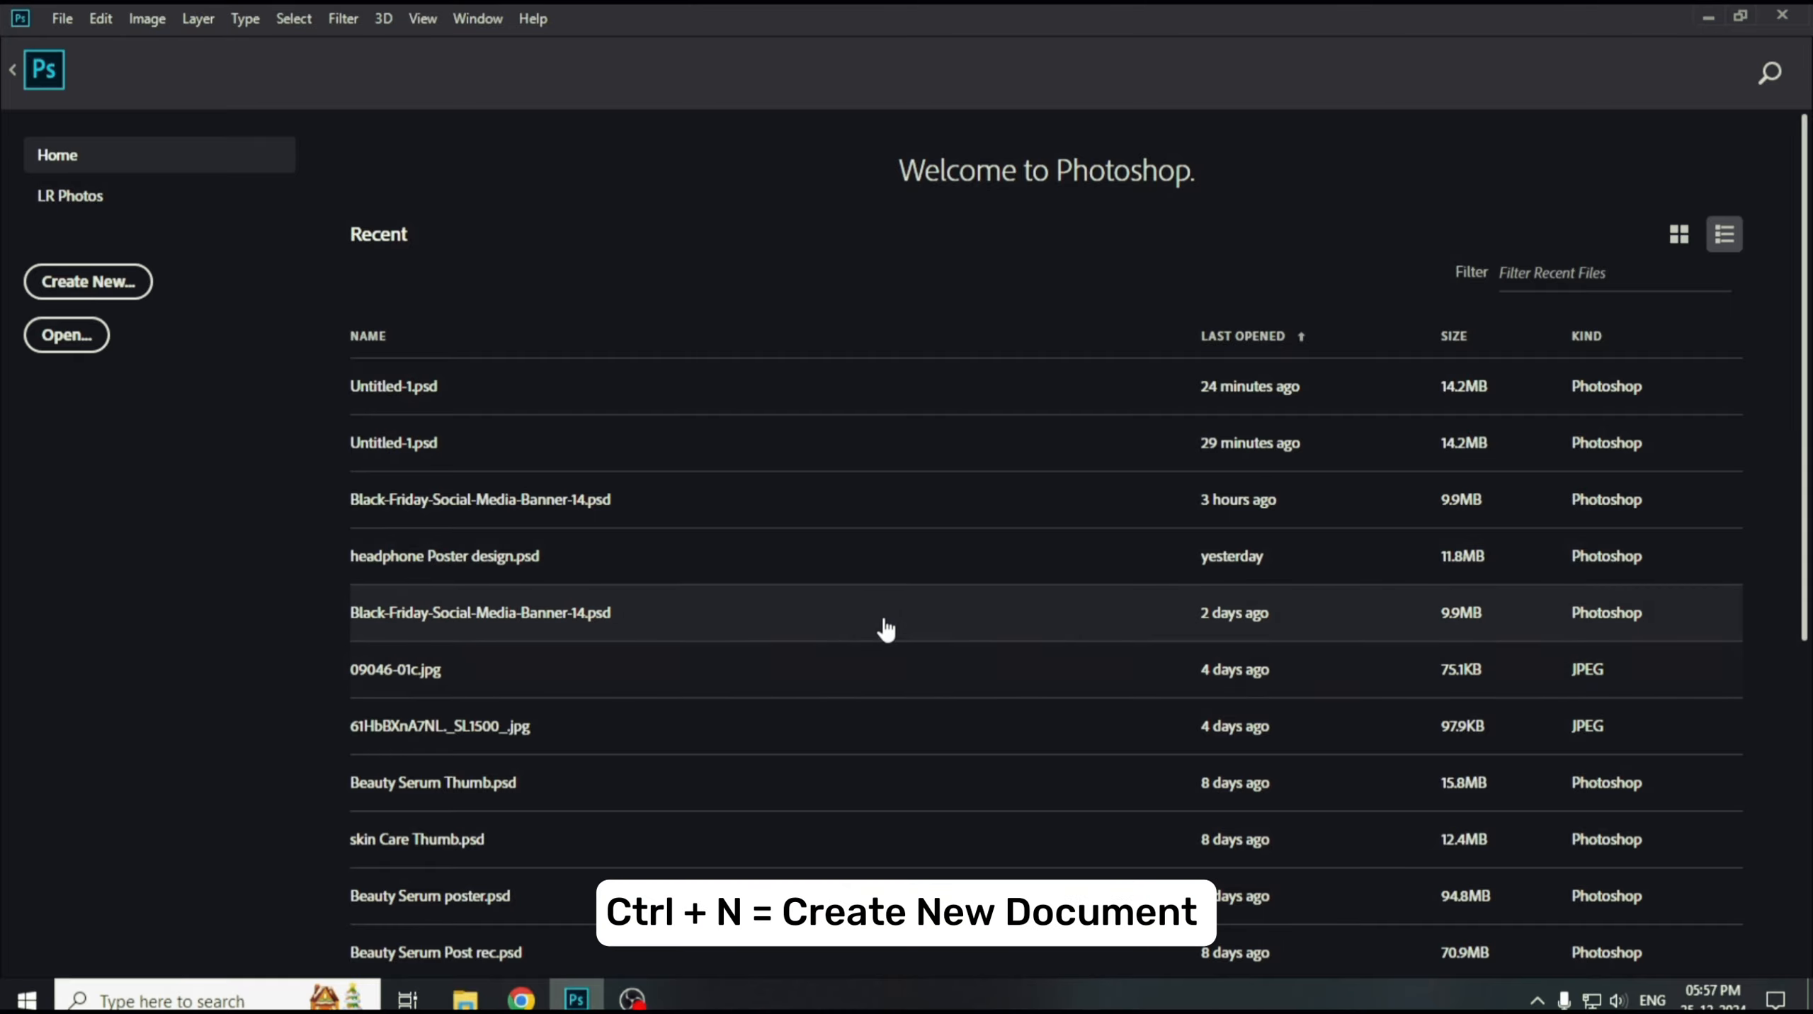
Create a new document named Headphone Poster, 1080 x 1080 pixels at 72 pixels/inch in RGB Color.
key(ctrl+n)
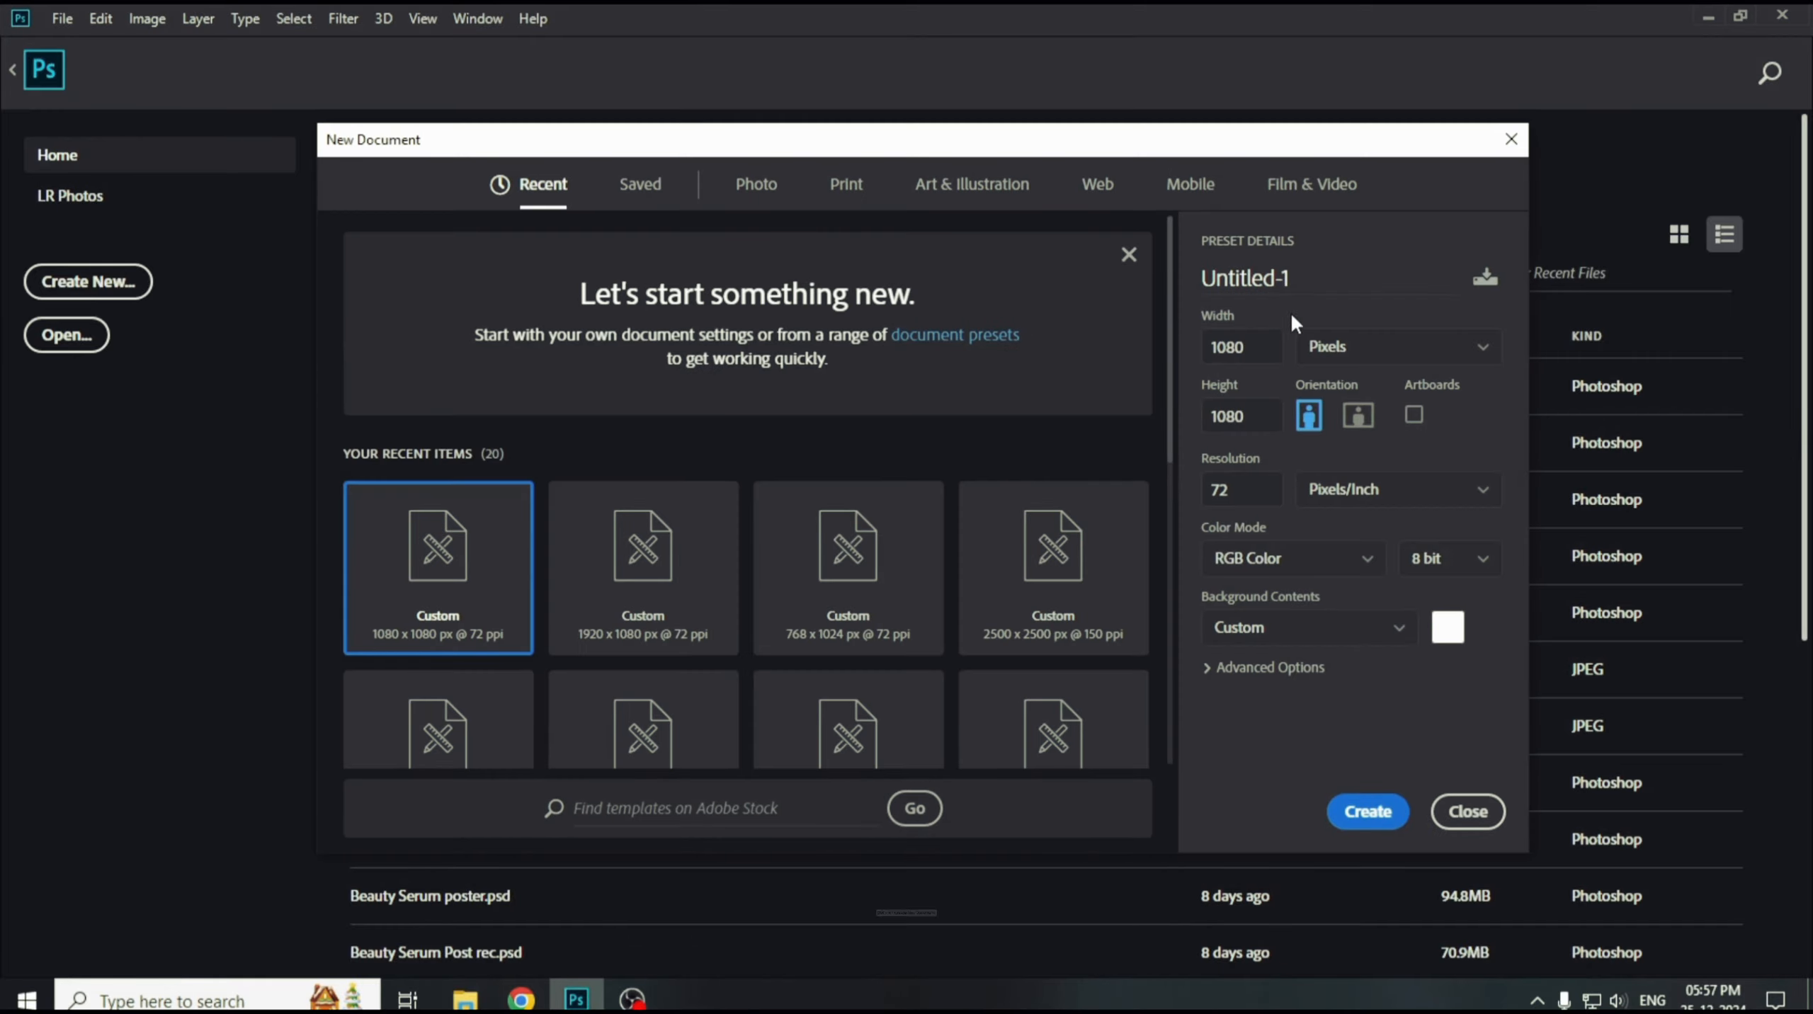
click(1294, 282)
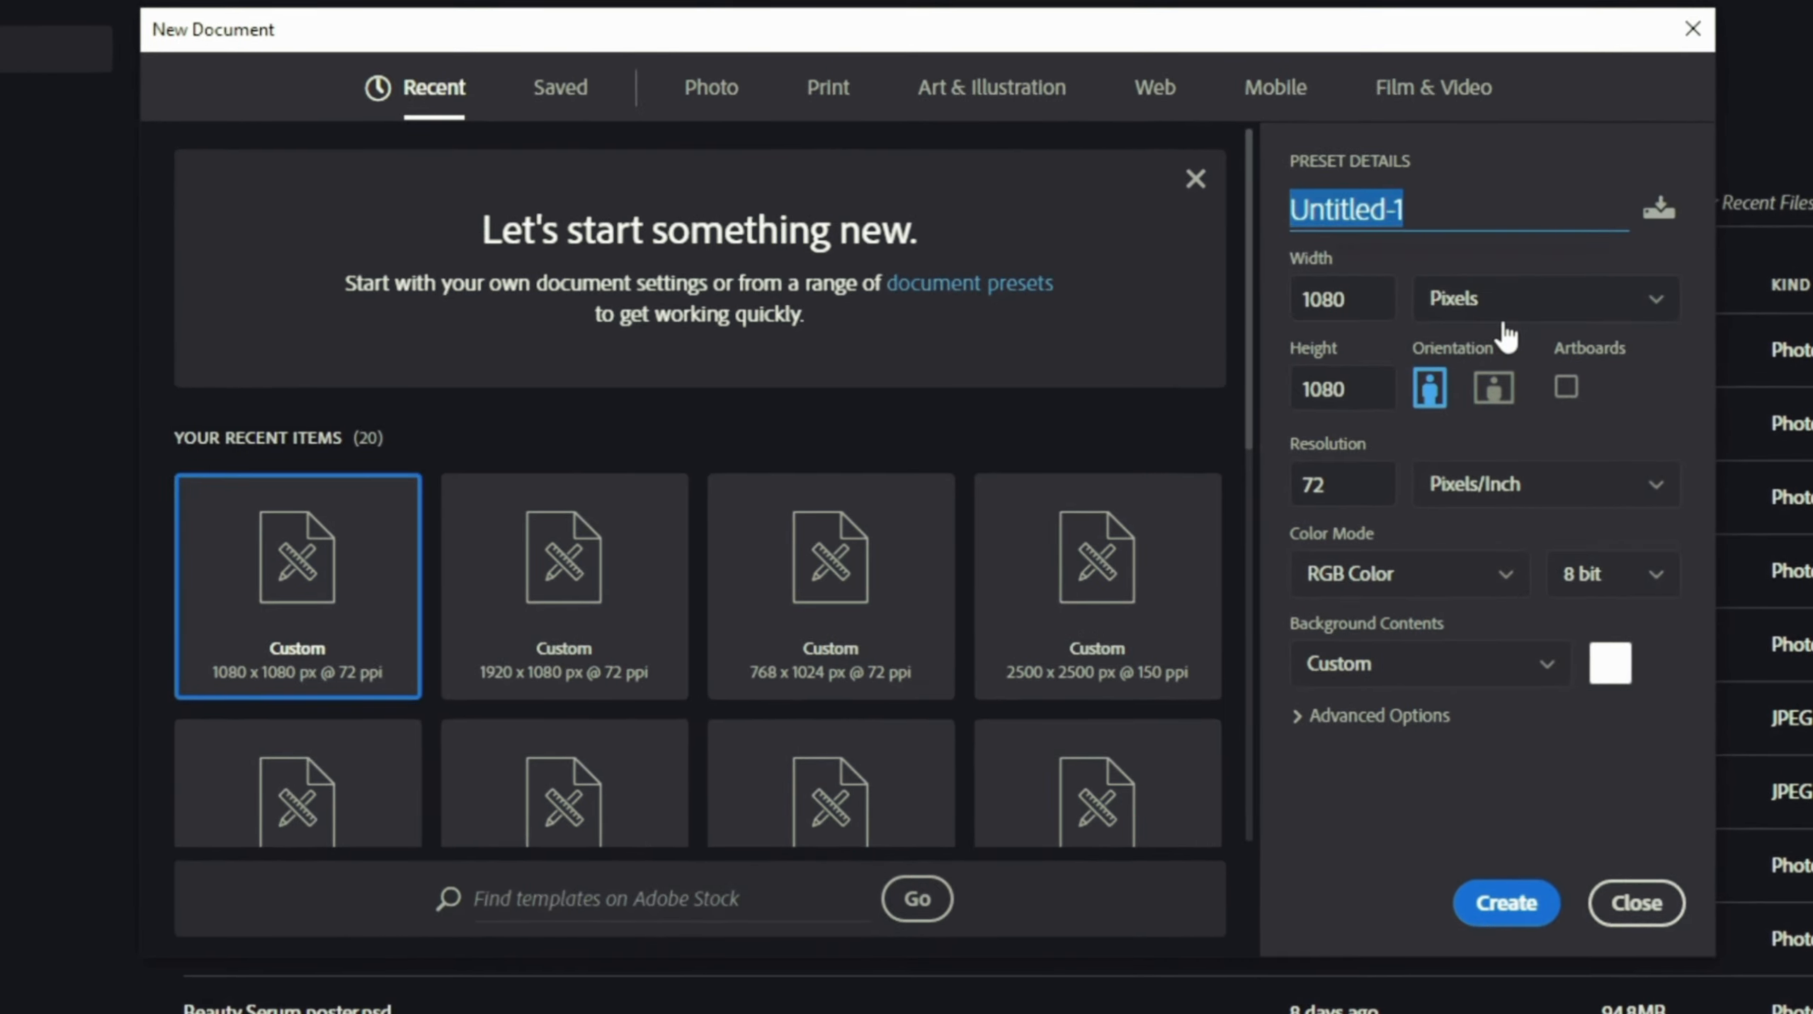
text(Headphone Poster)
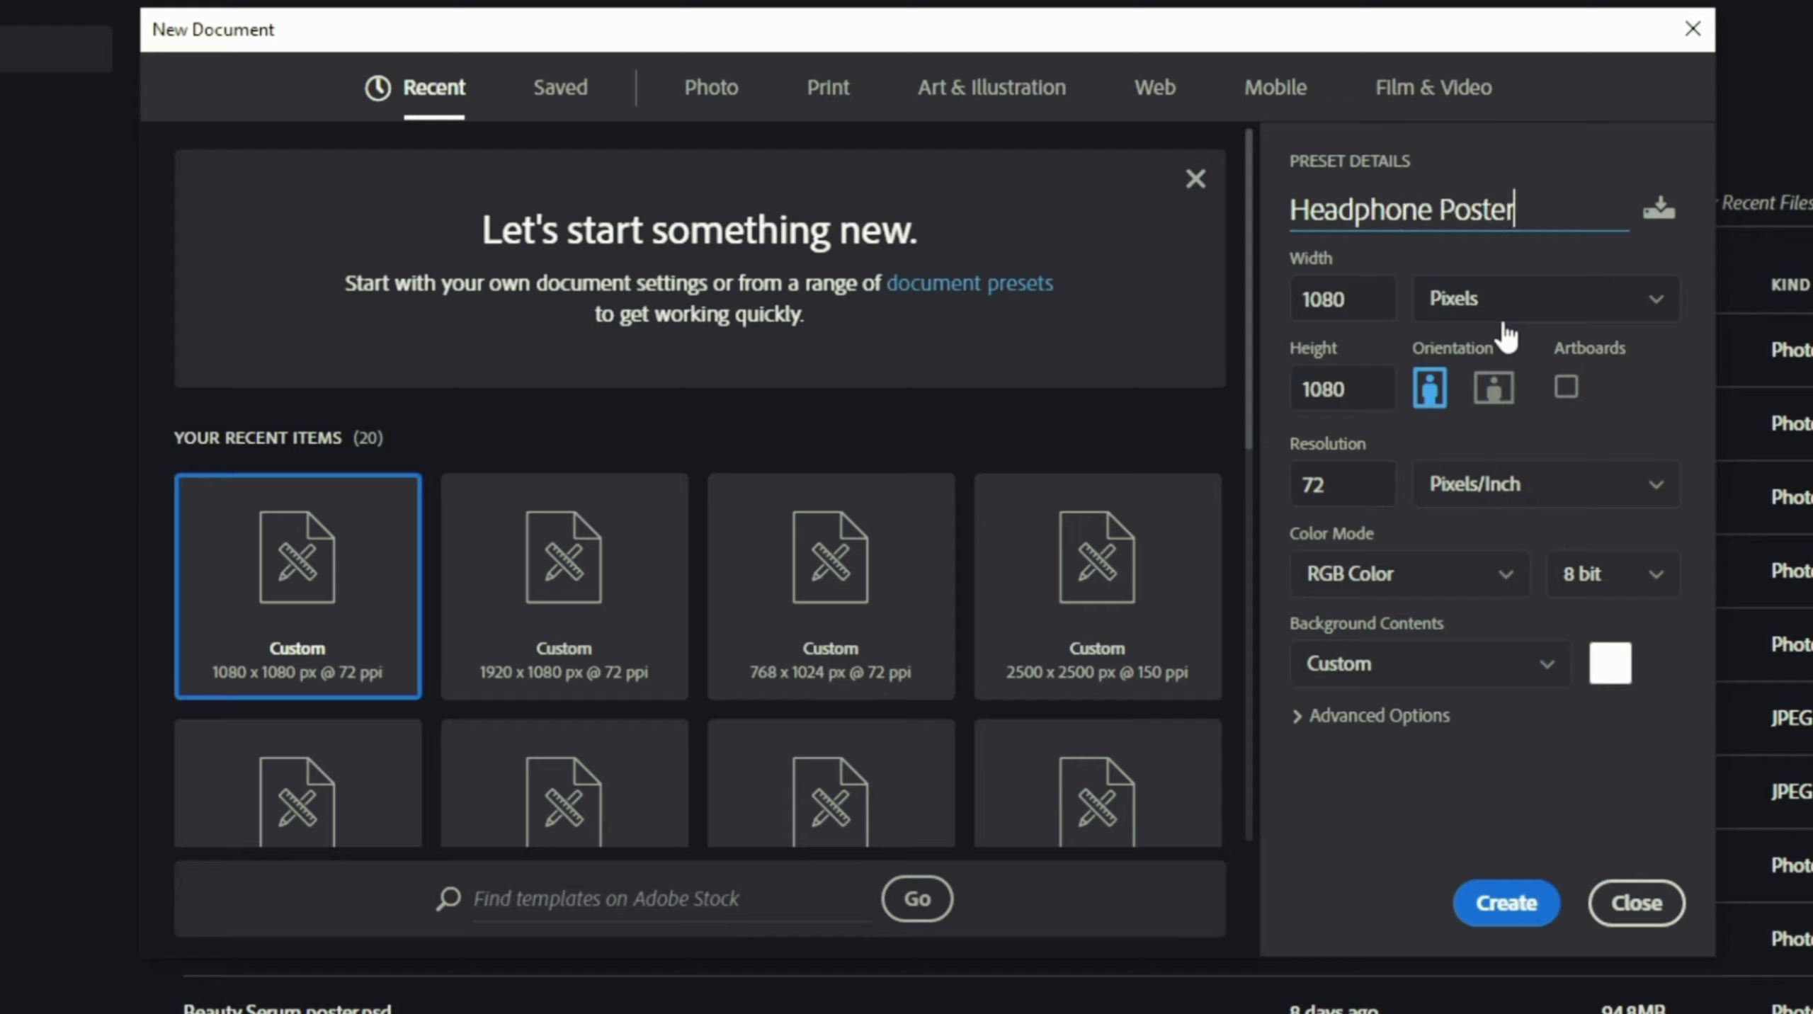
click(1362, 299)
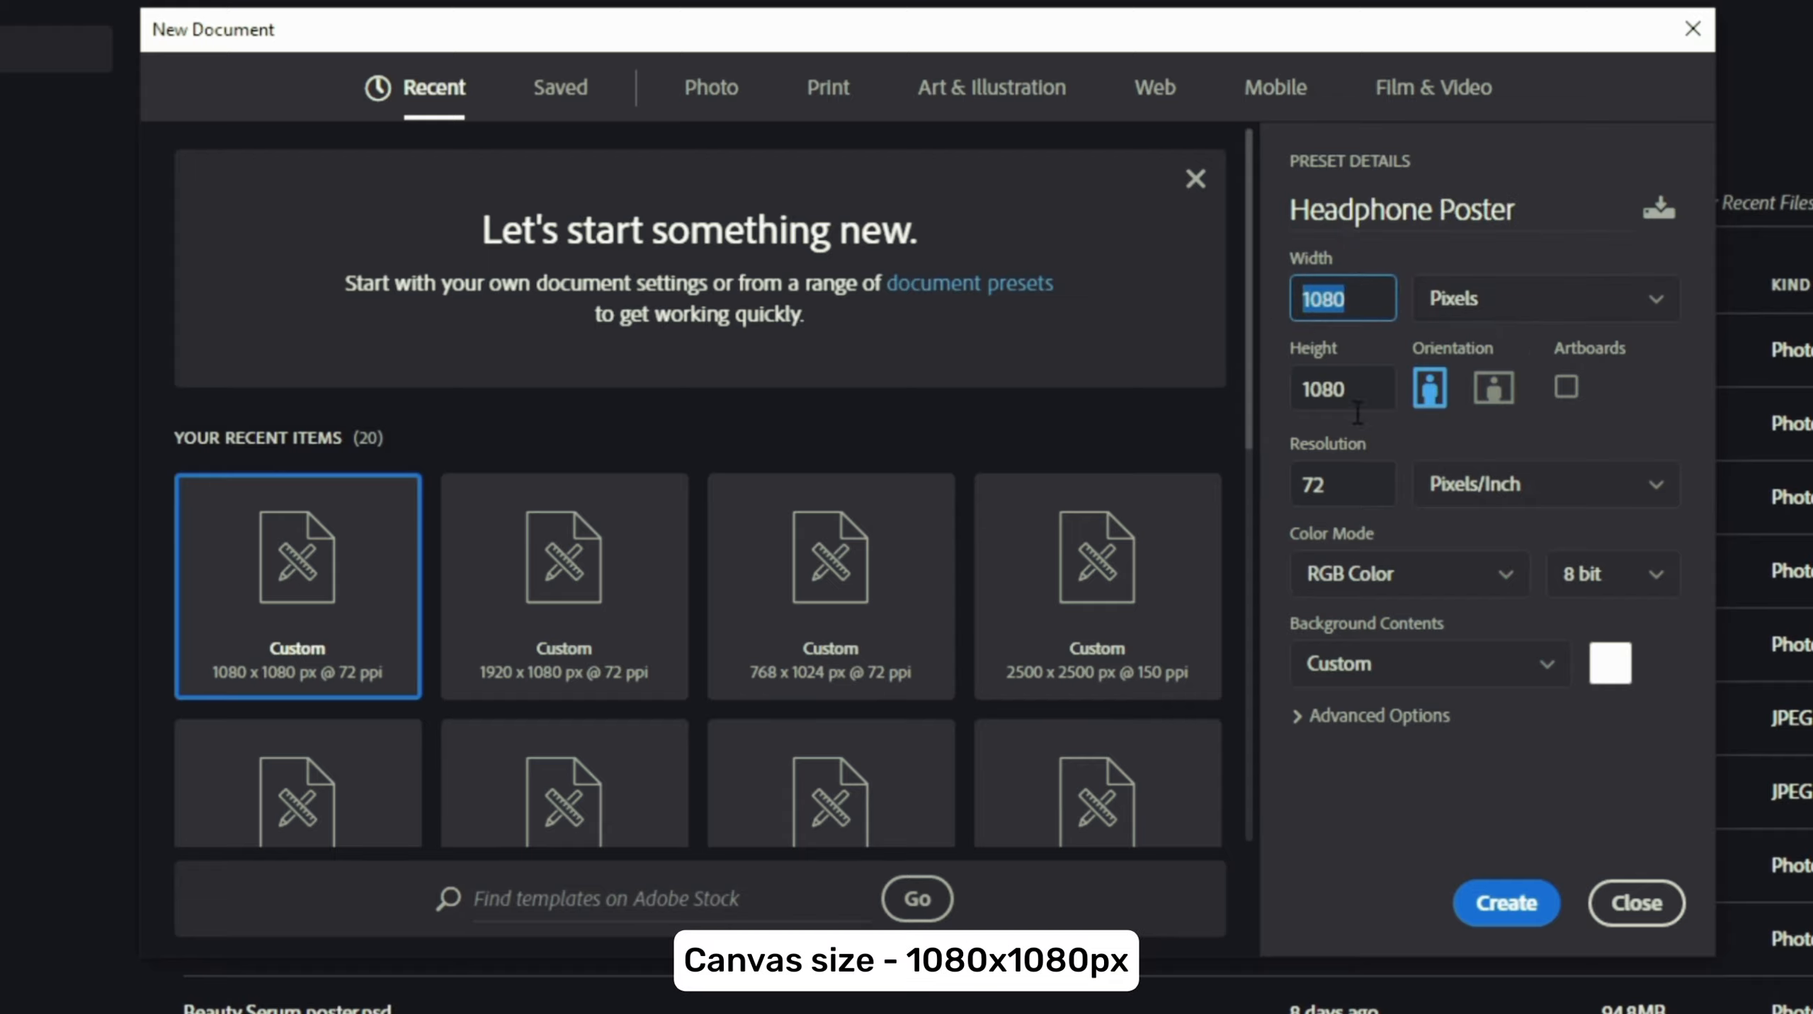
click(1319, 402)
click(1329, 485)
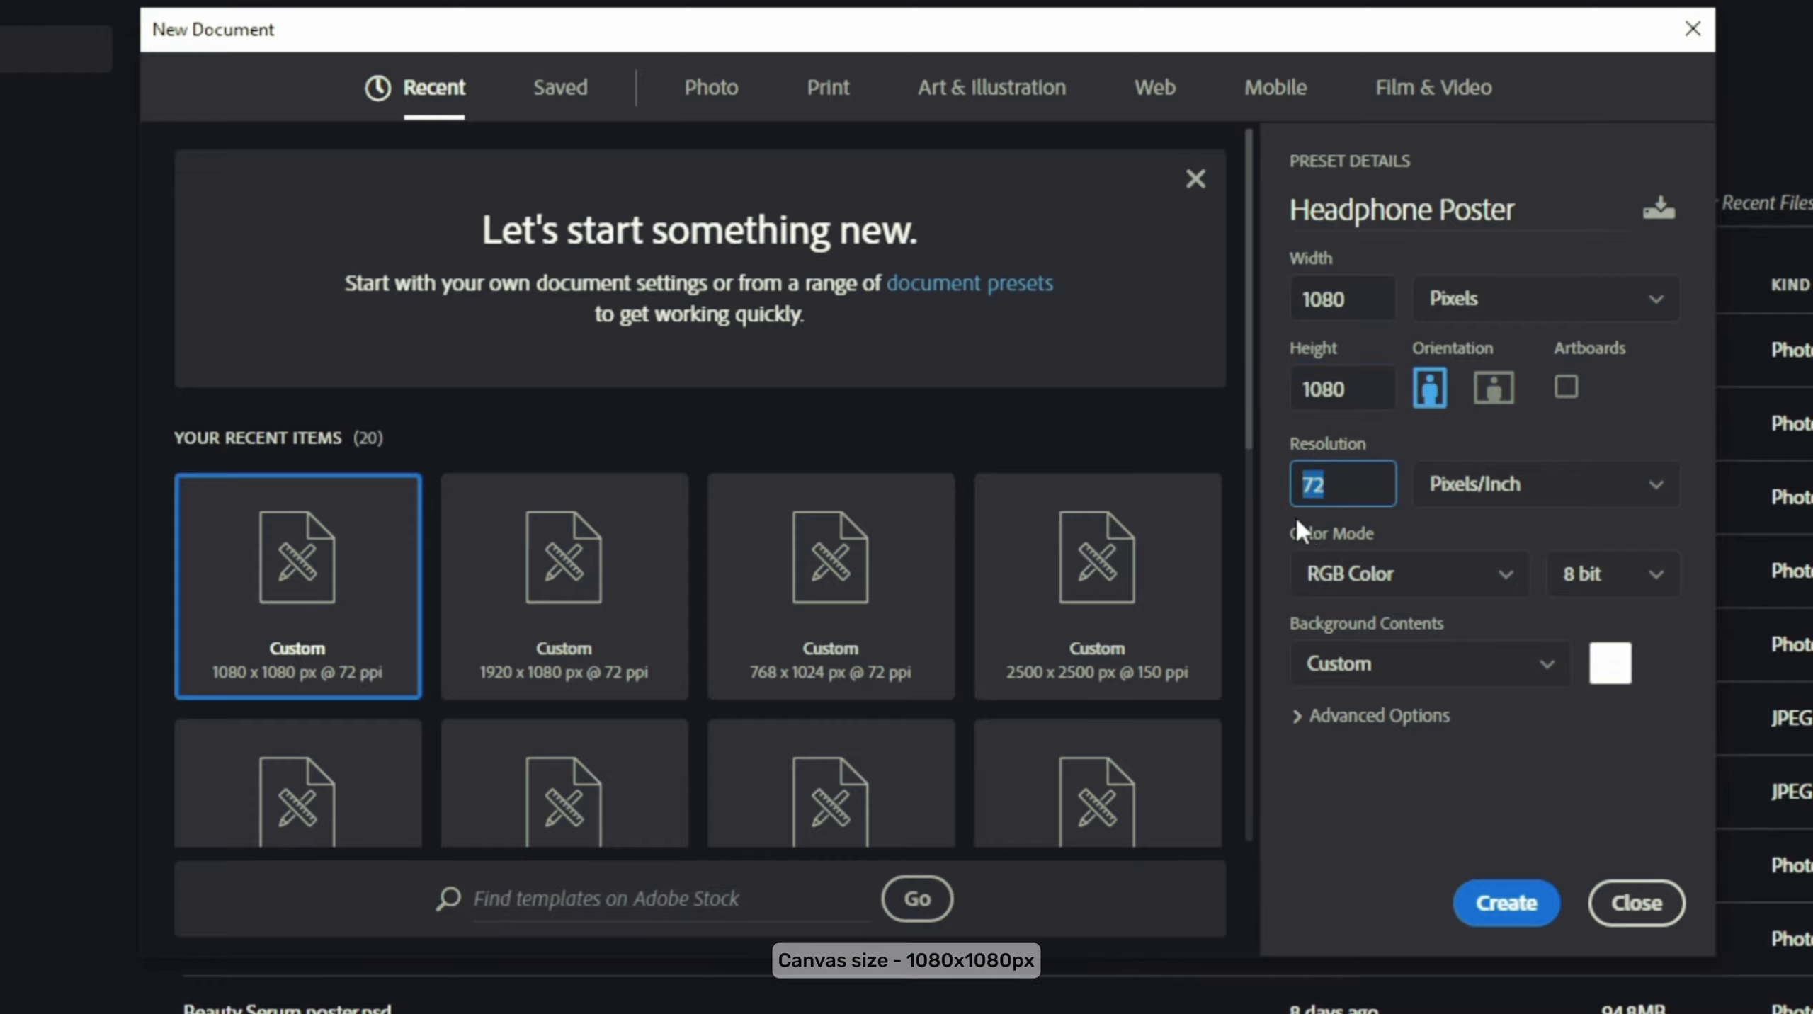
click(1505, 904)
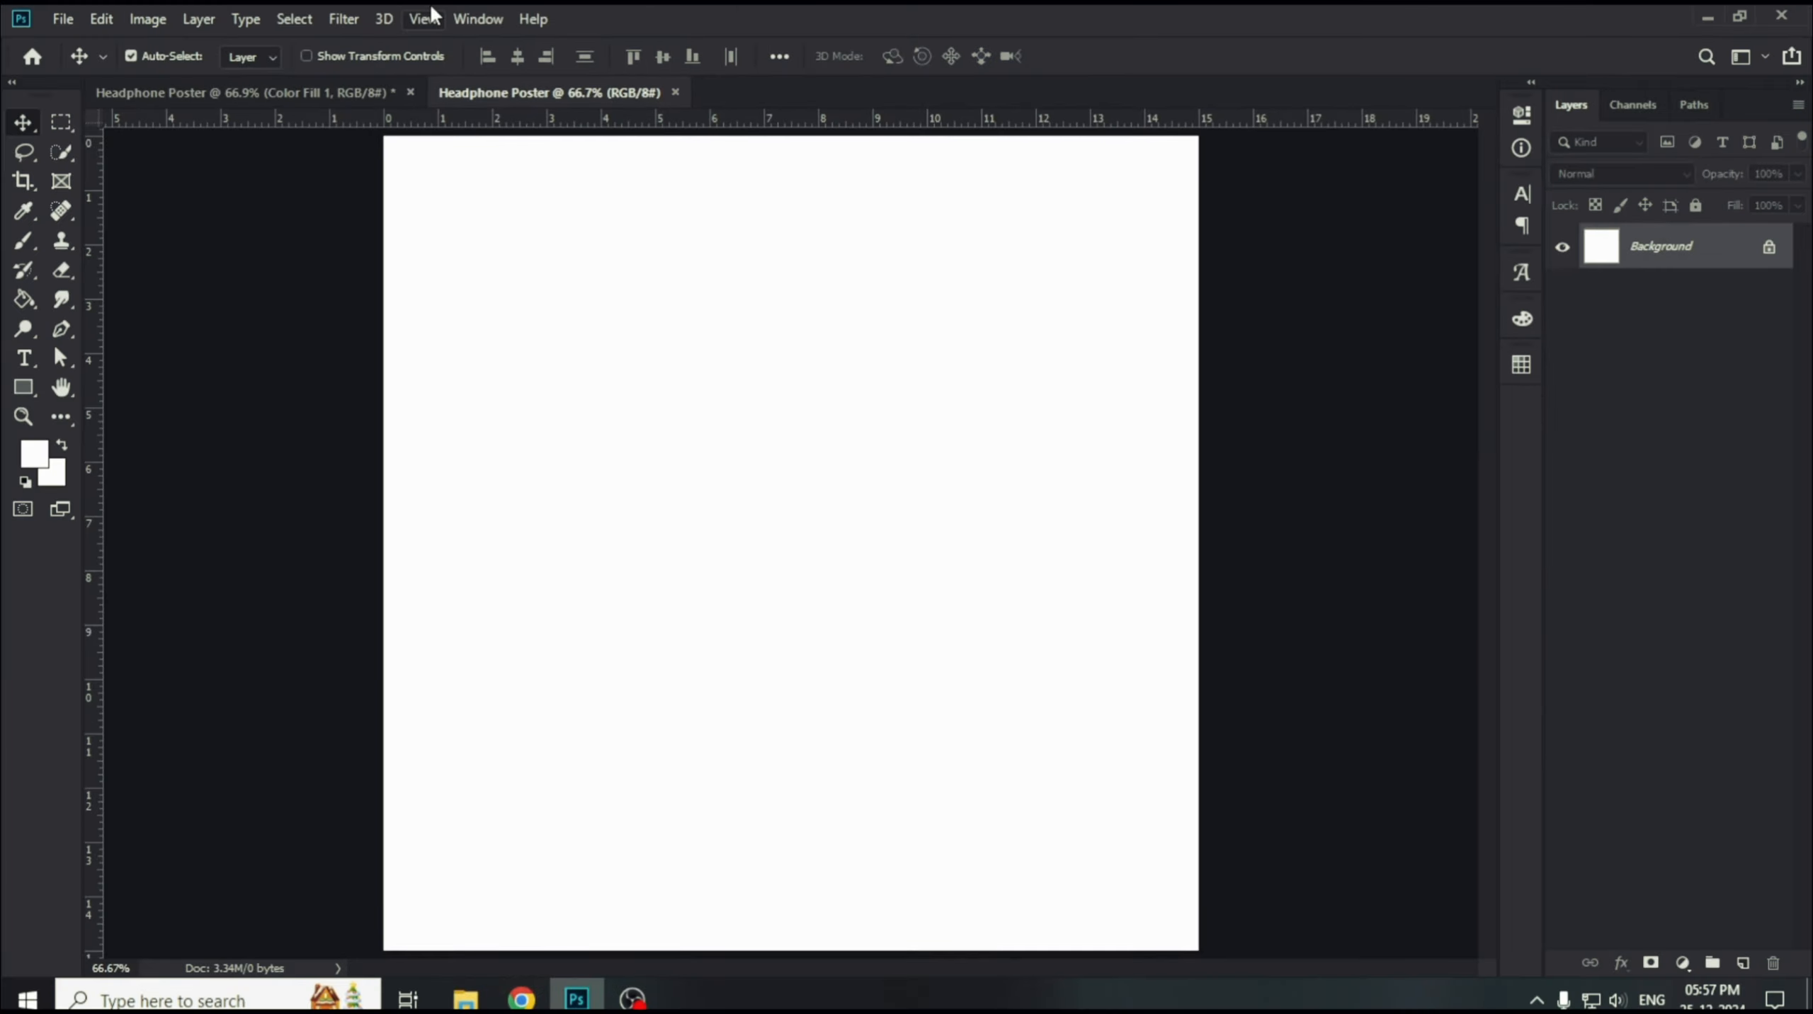
Add a guide layout to the canvas with 0.7 in margins on all four sides.
click(429, 15)
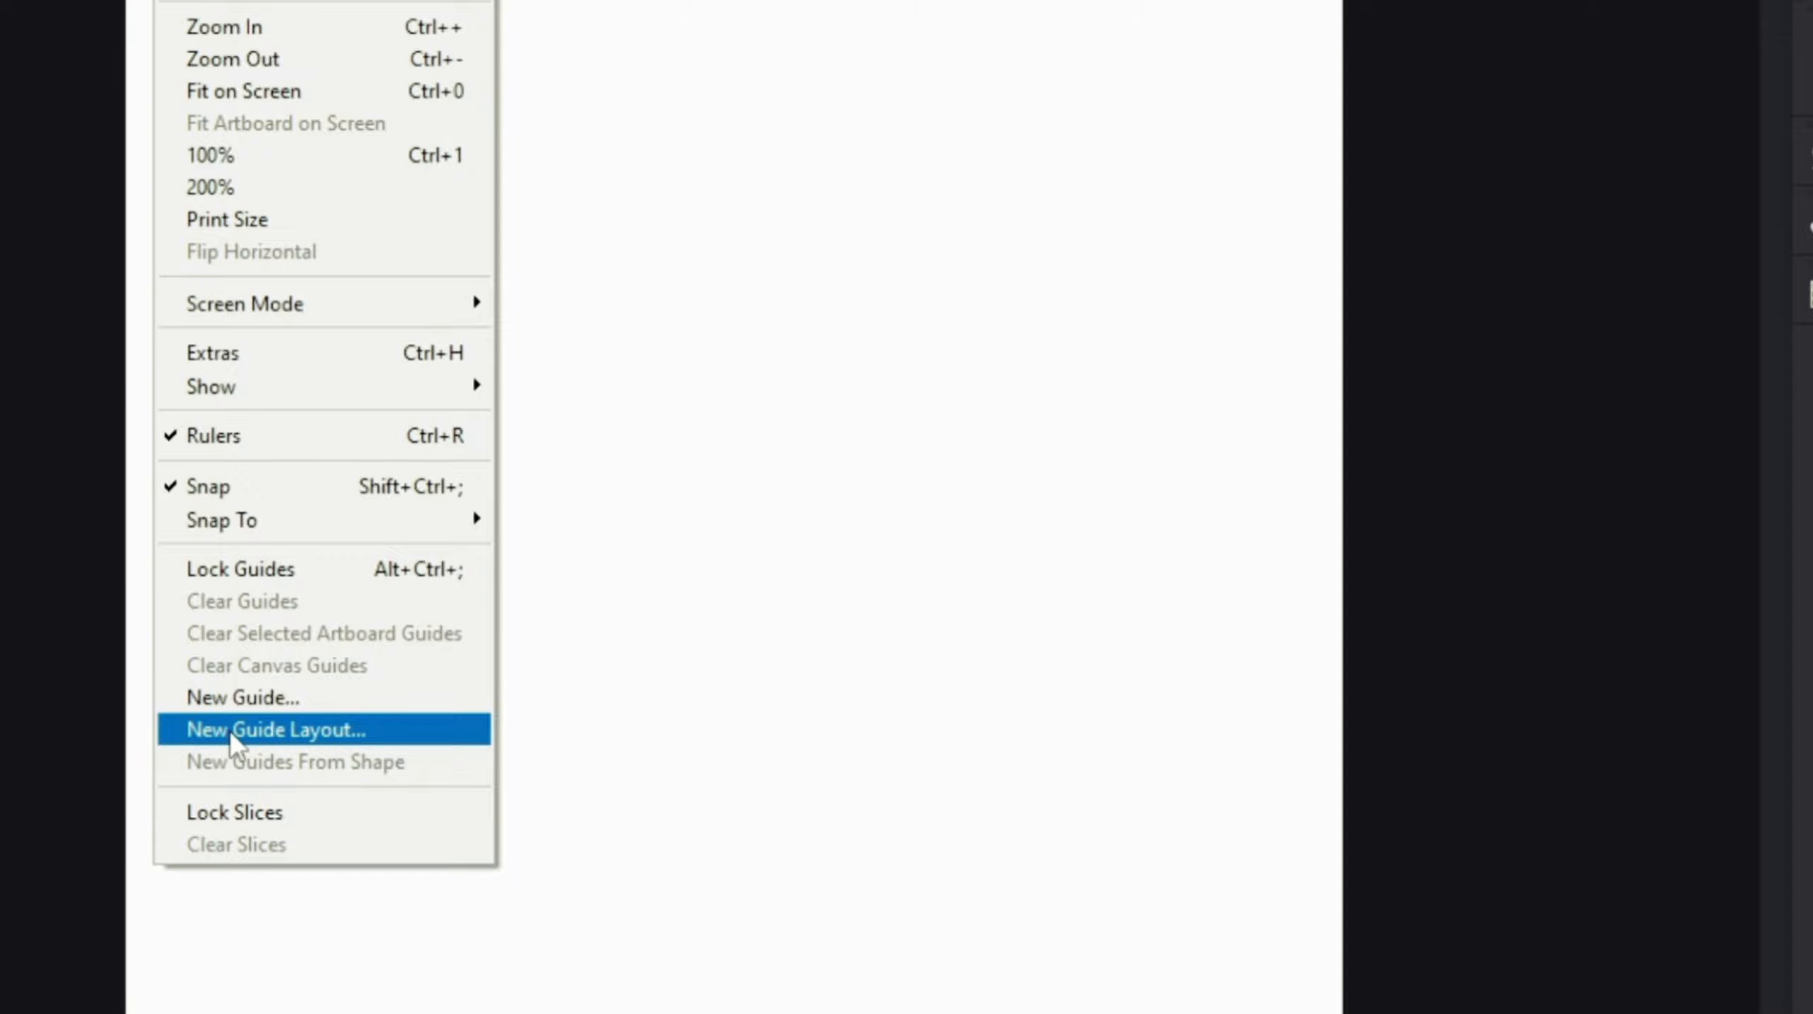
click(233, 732)
drag(579, 703, 481, 729)
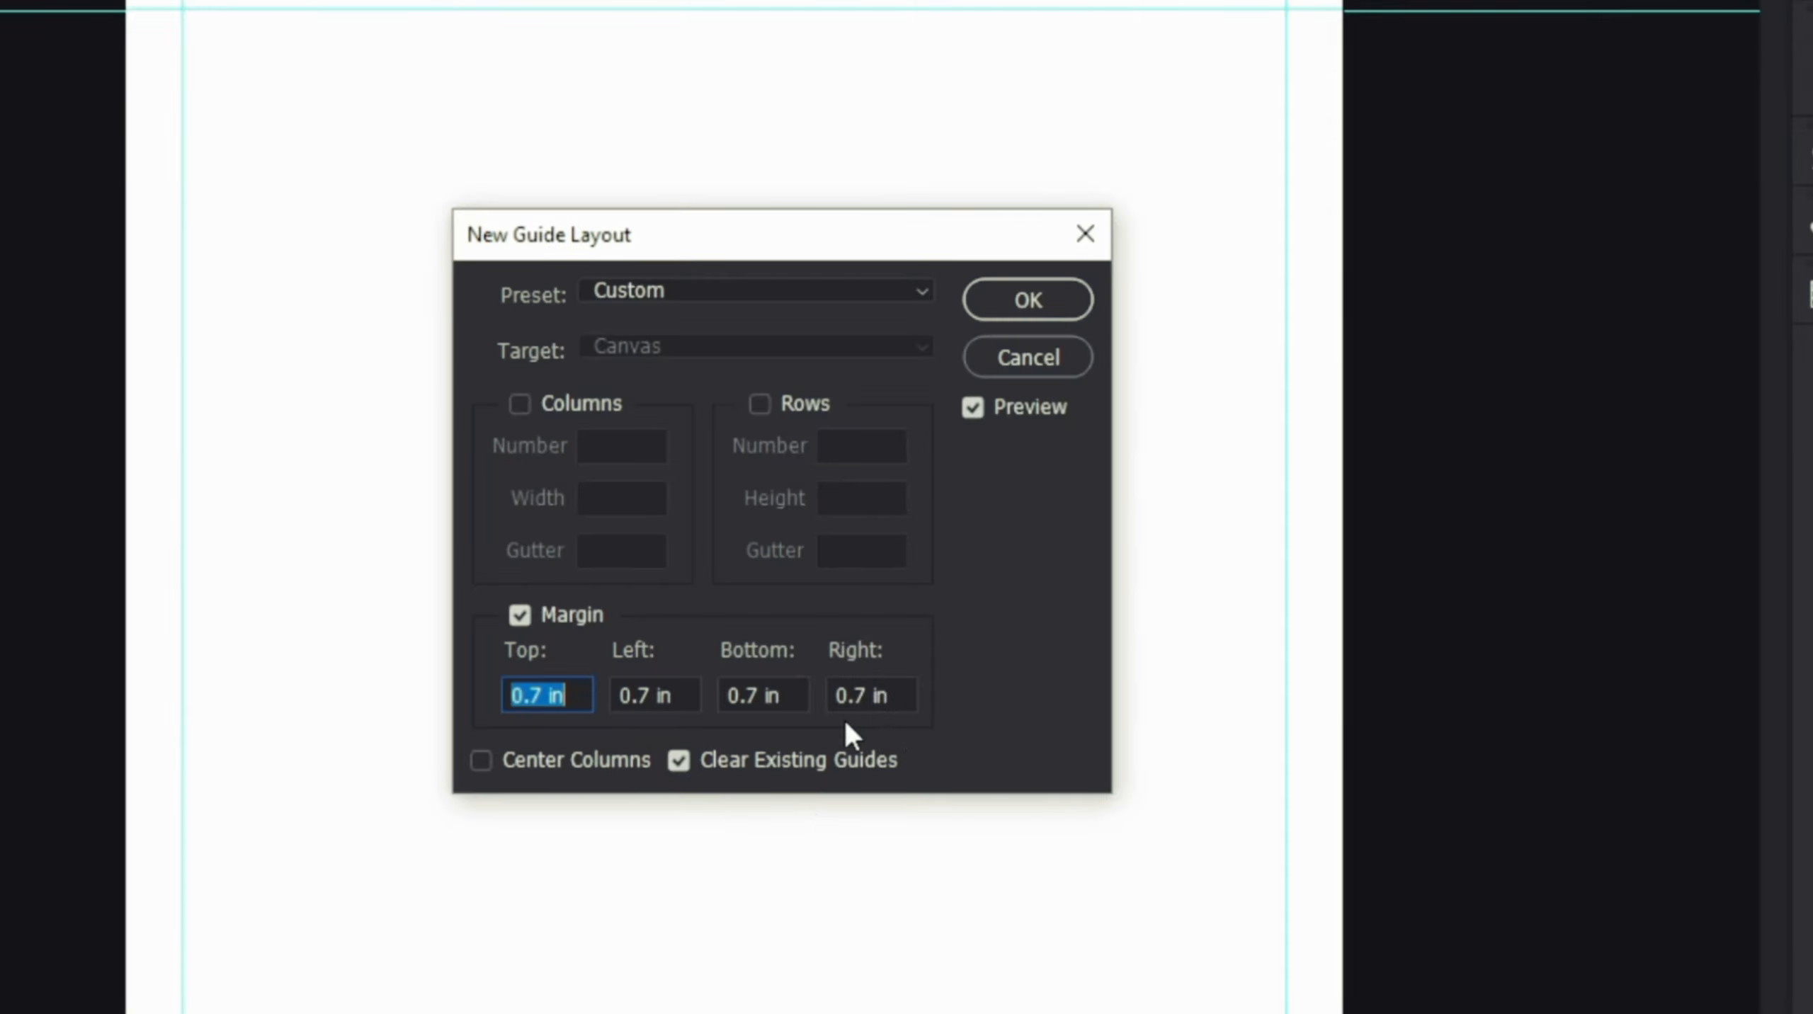
click(1011, 299)
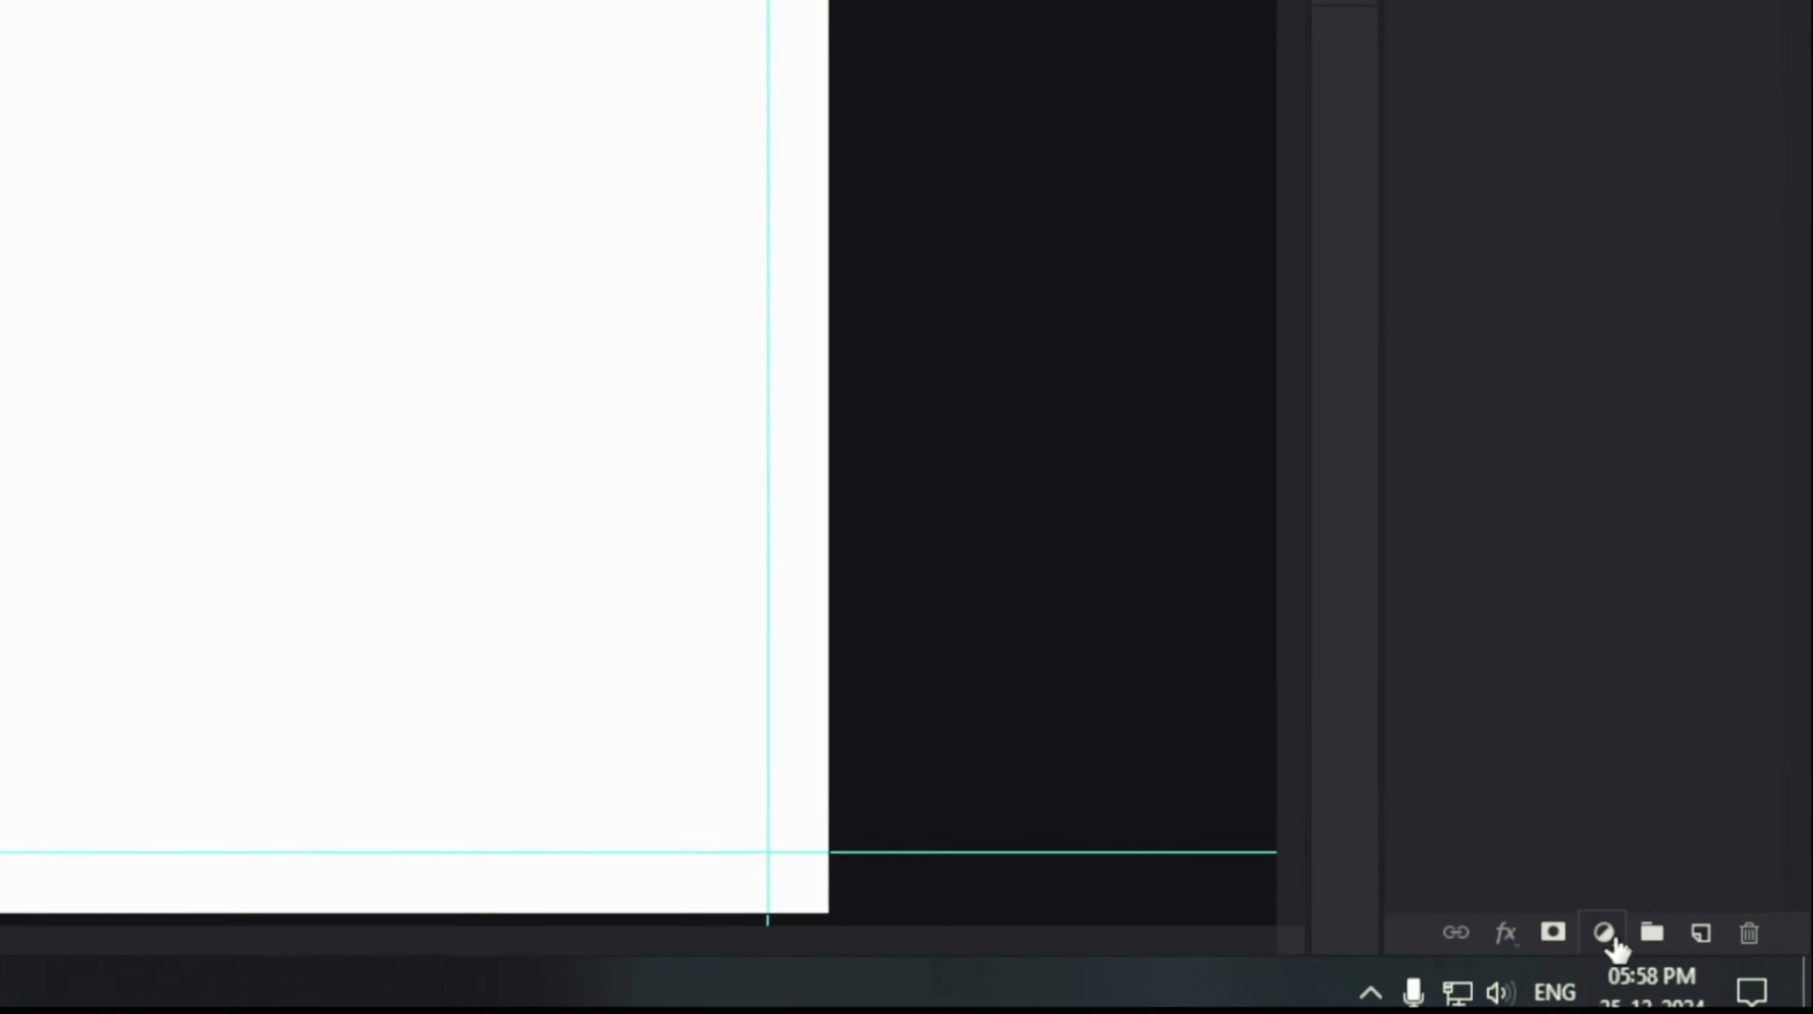
Add a solid colour fill layer in colour 262626 as the poster background.
click(1683, 963)
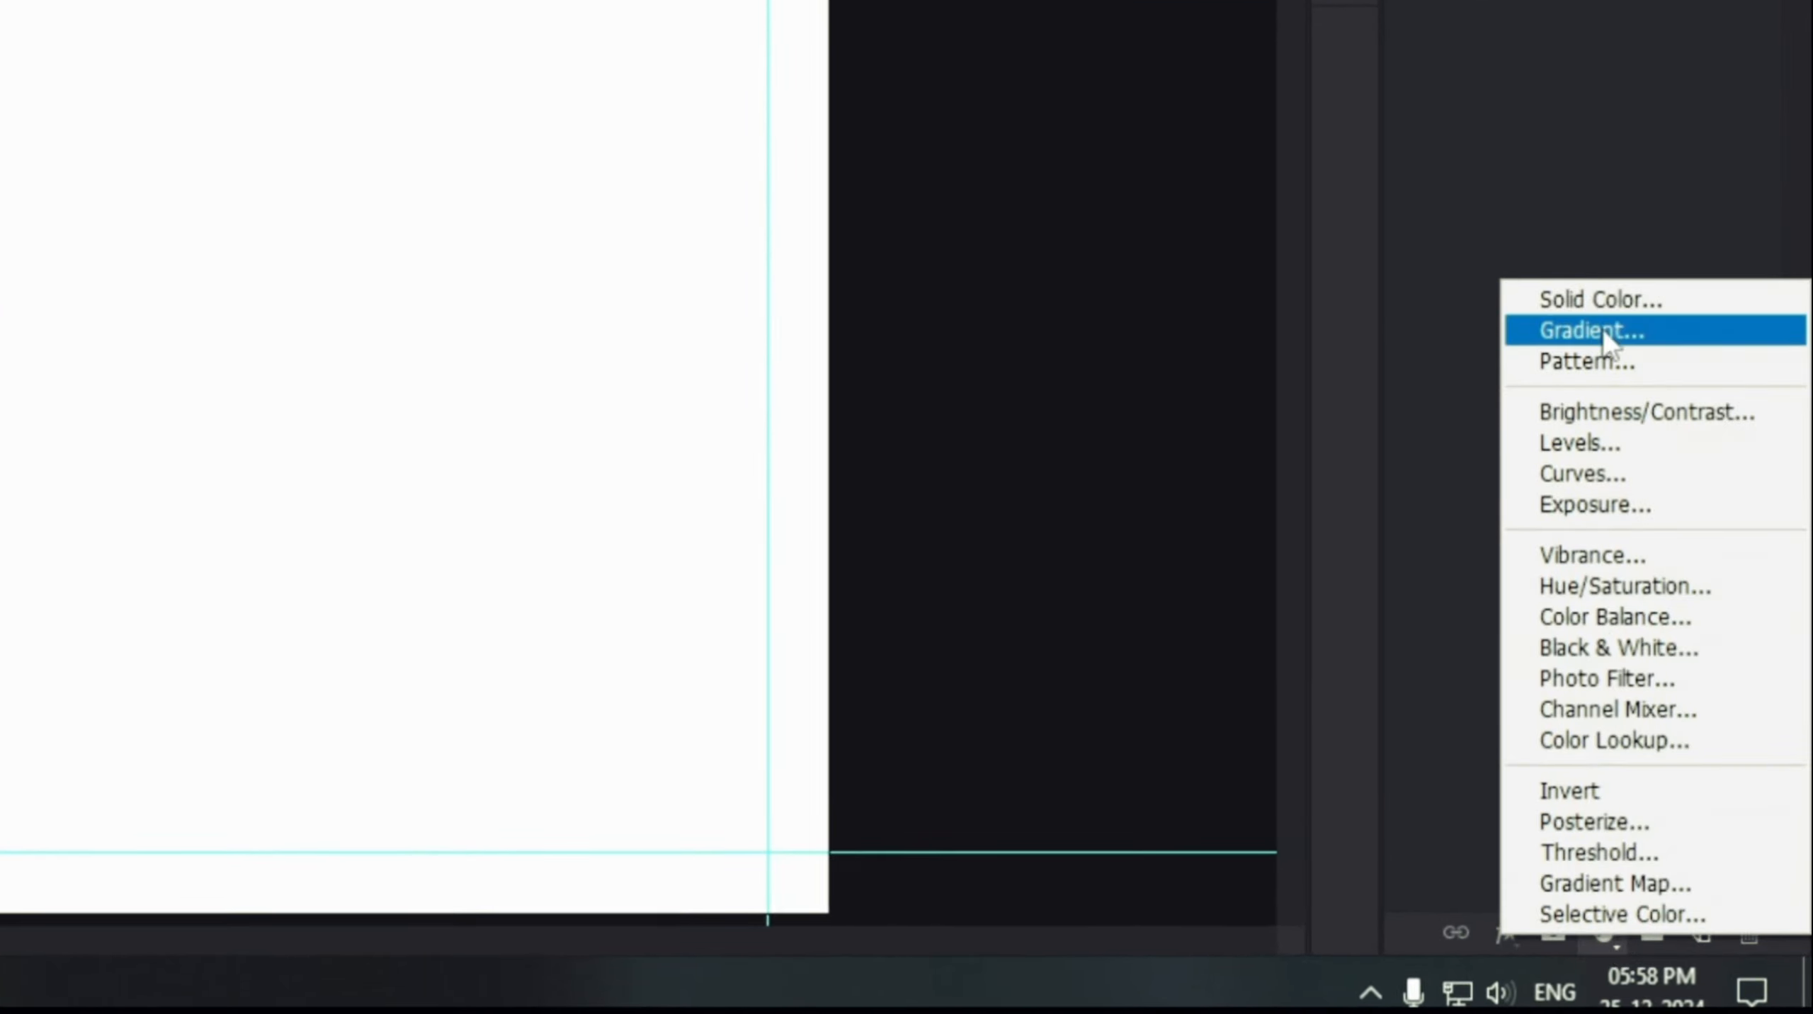
click(1601, 300)
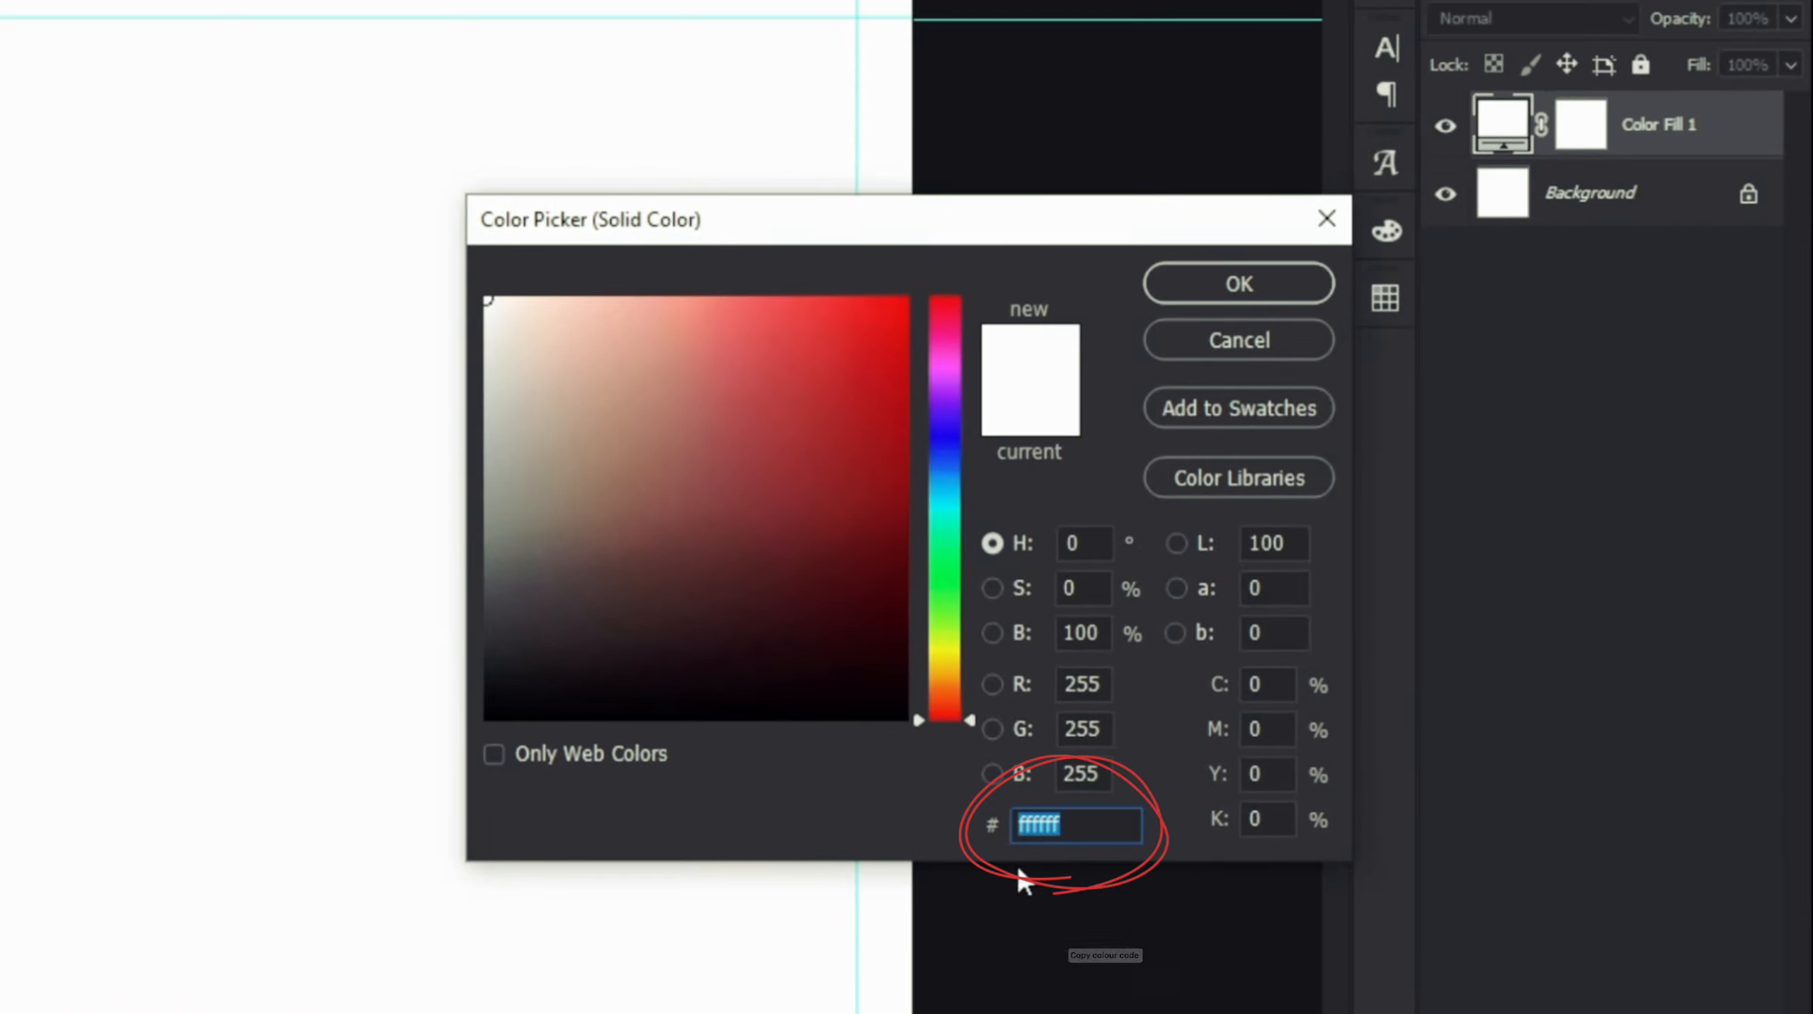
text(262626)
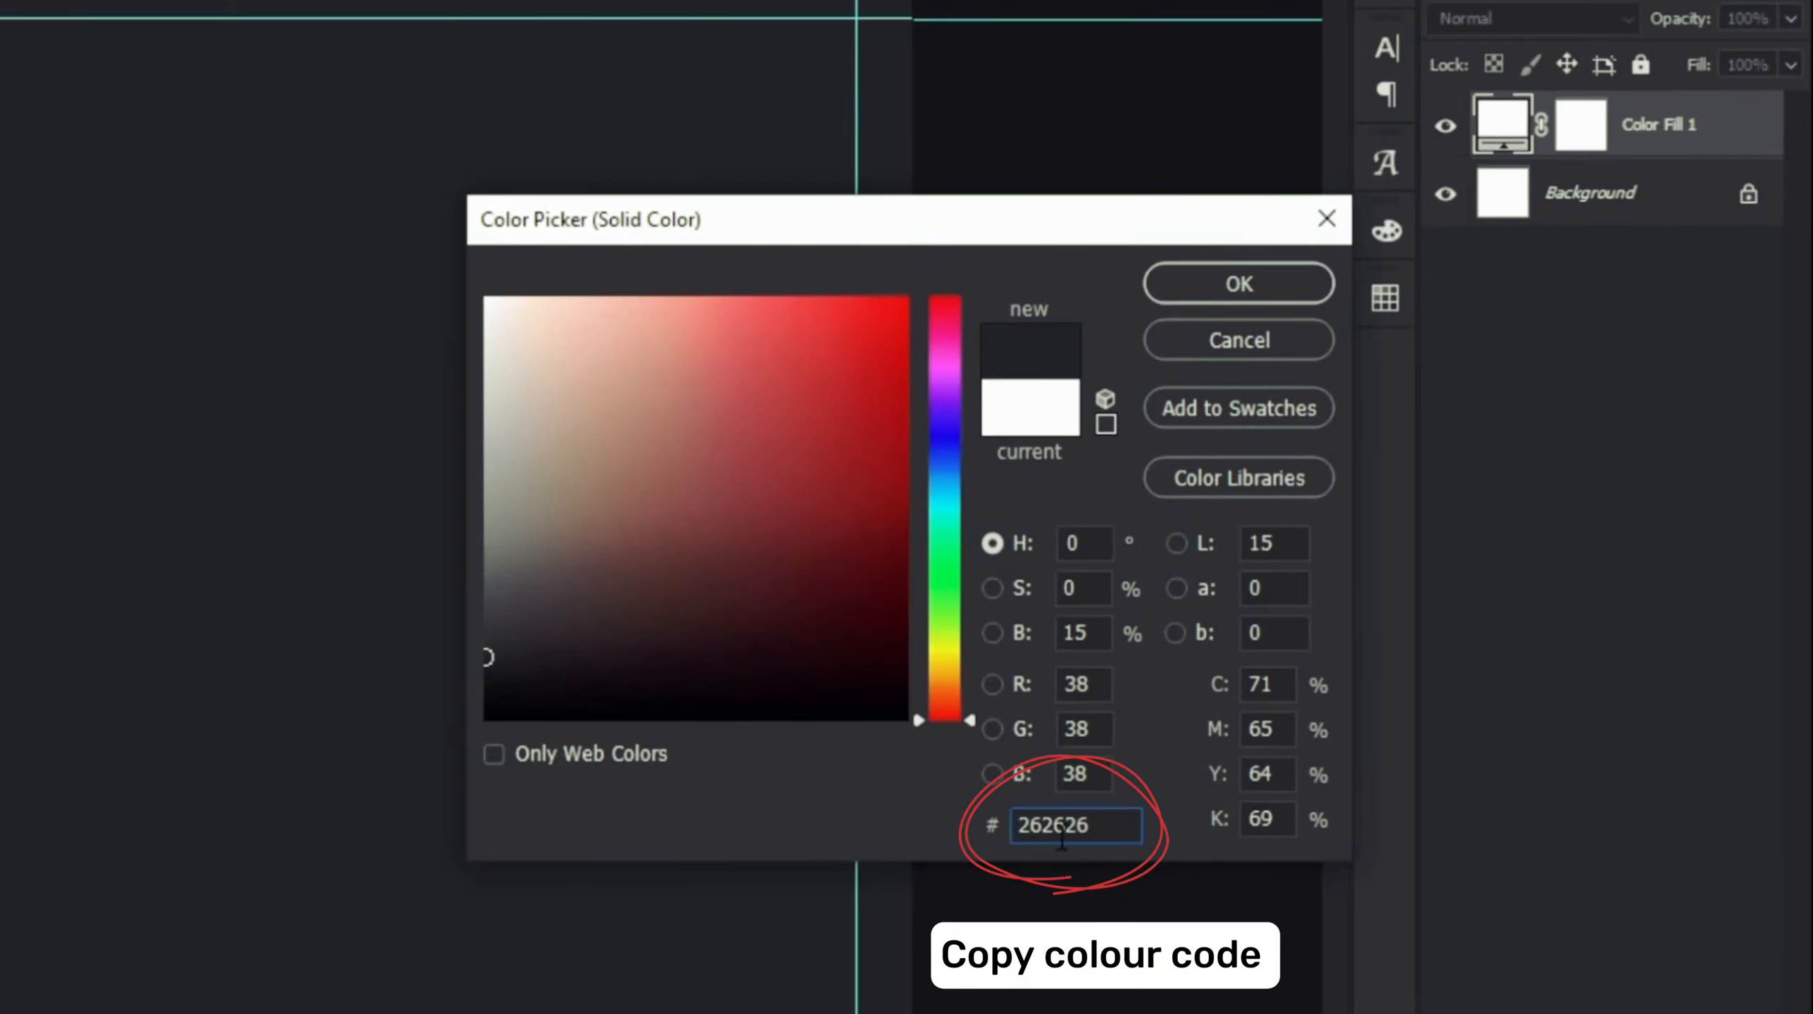
click(1193, 292)
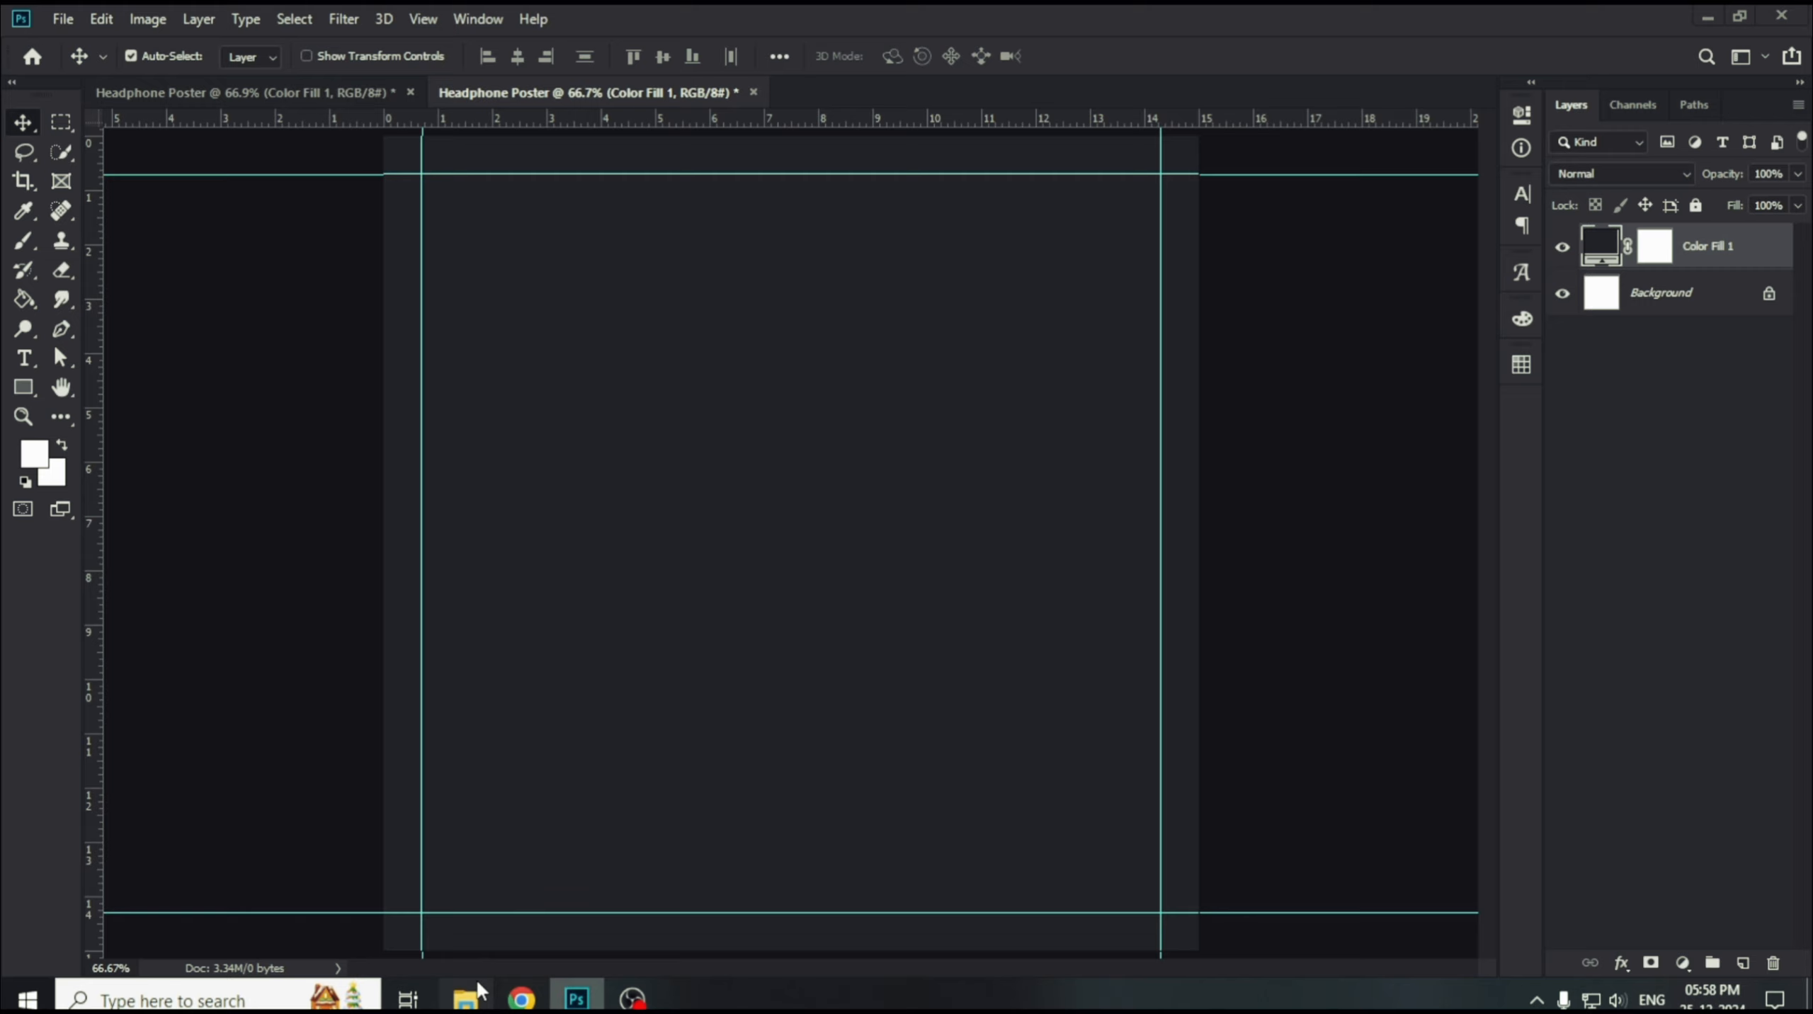
Place Paper-Torn-Texture.png from the Headphone post folder into the poster and align it with the canvas's right edge.
click(466, 998)
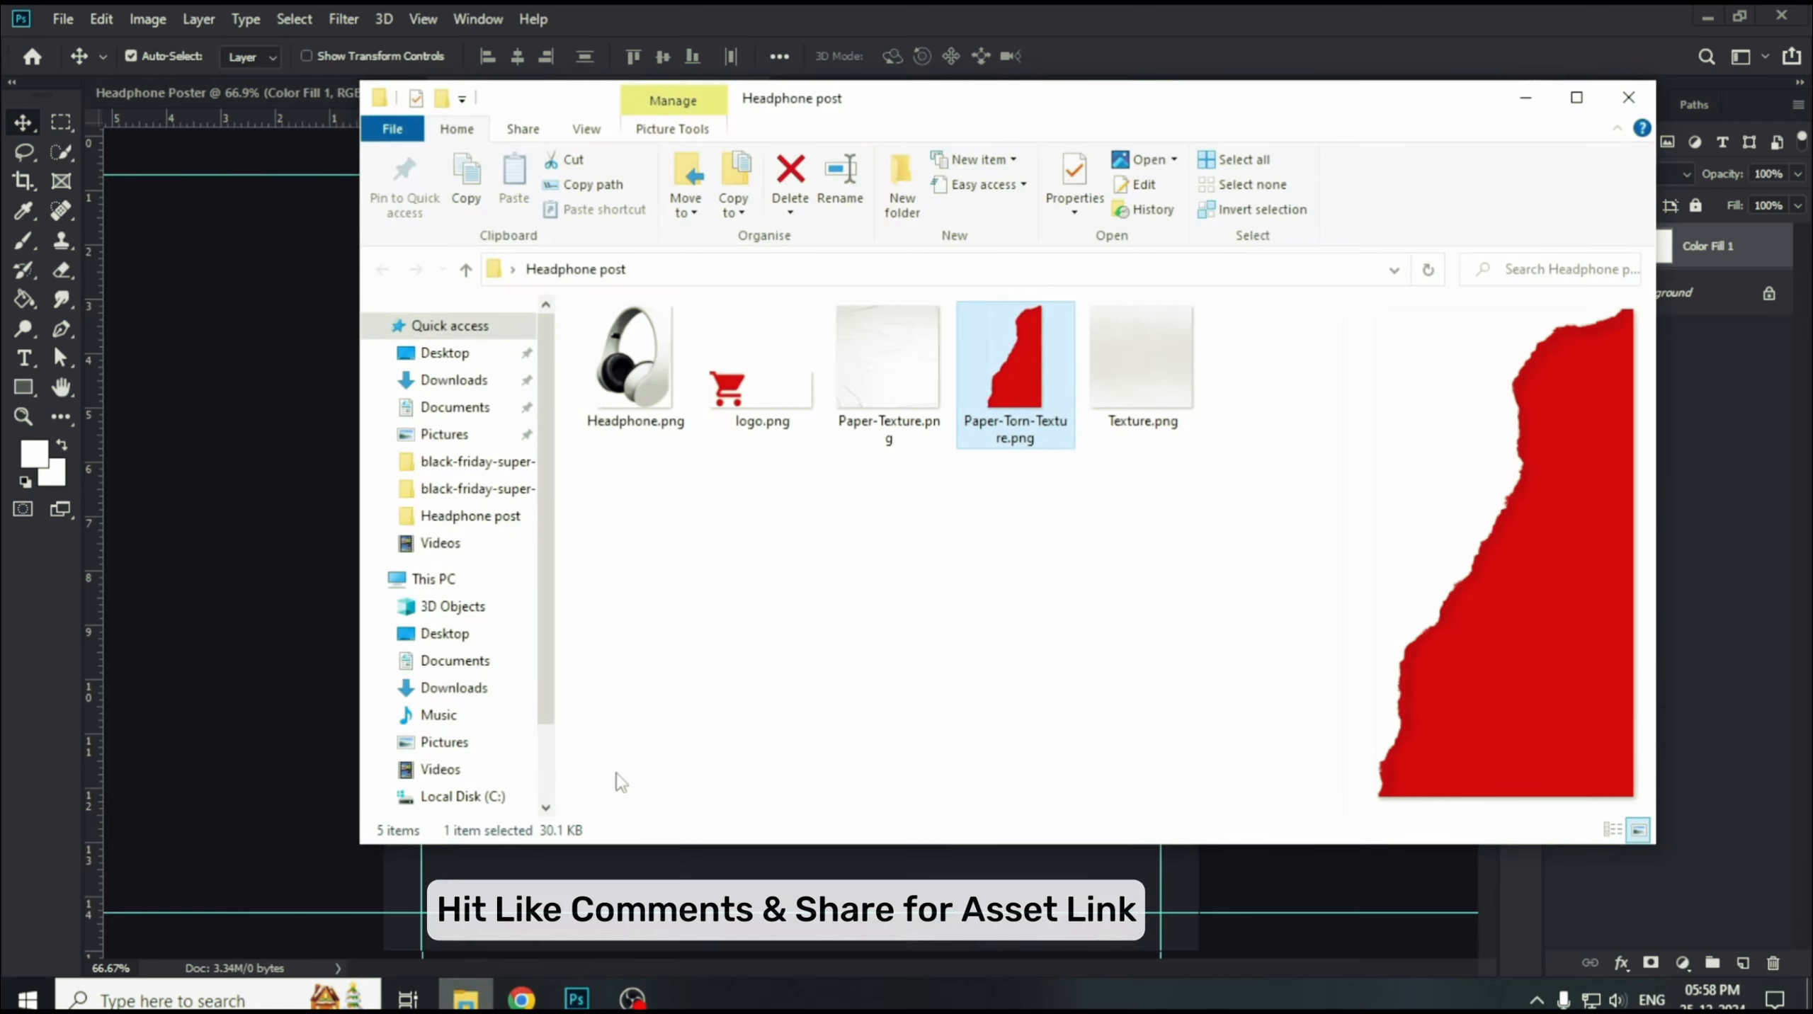
drag(986, 430, 259, 503)
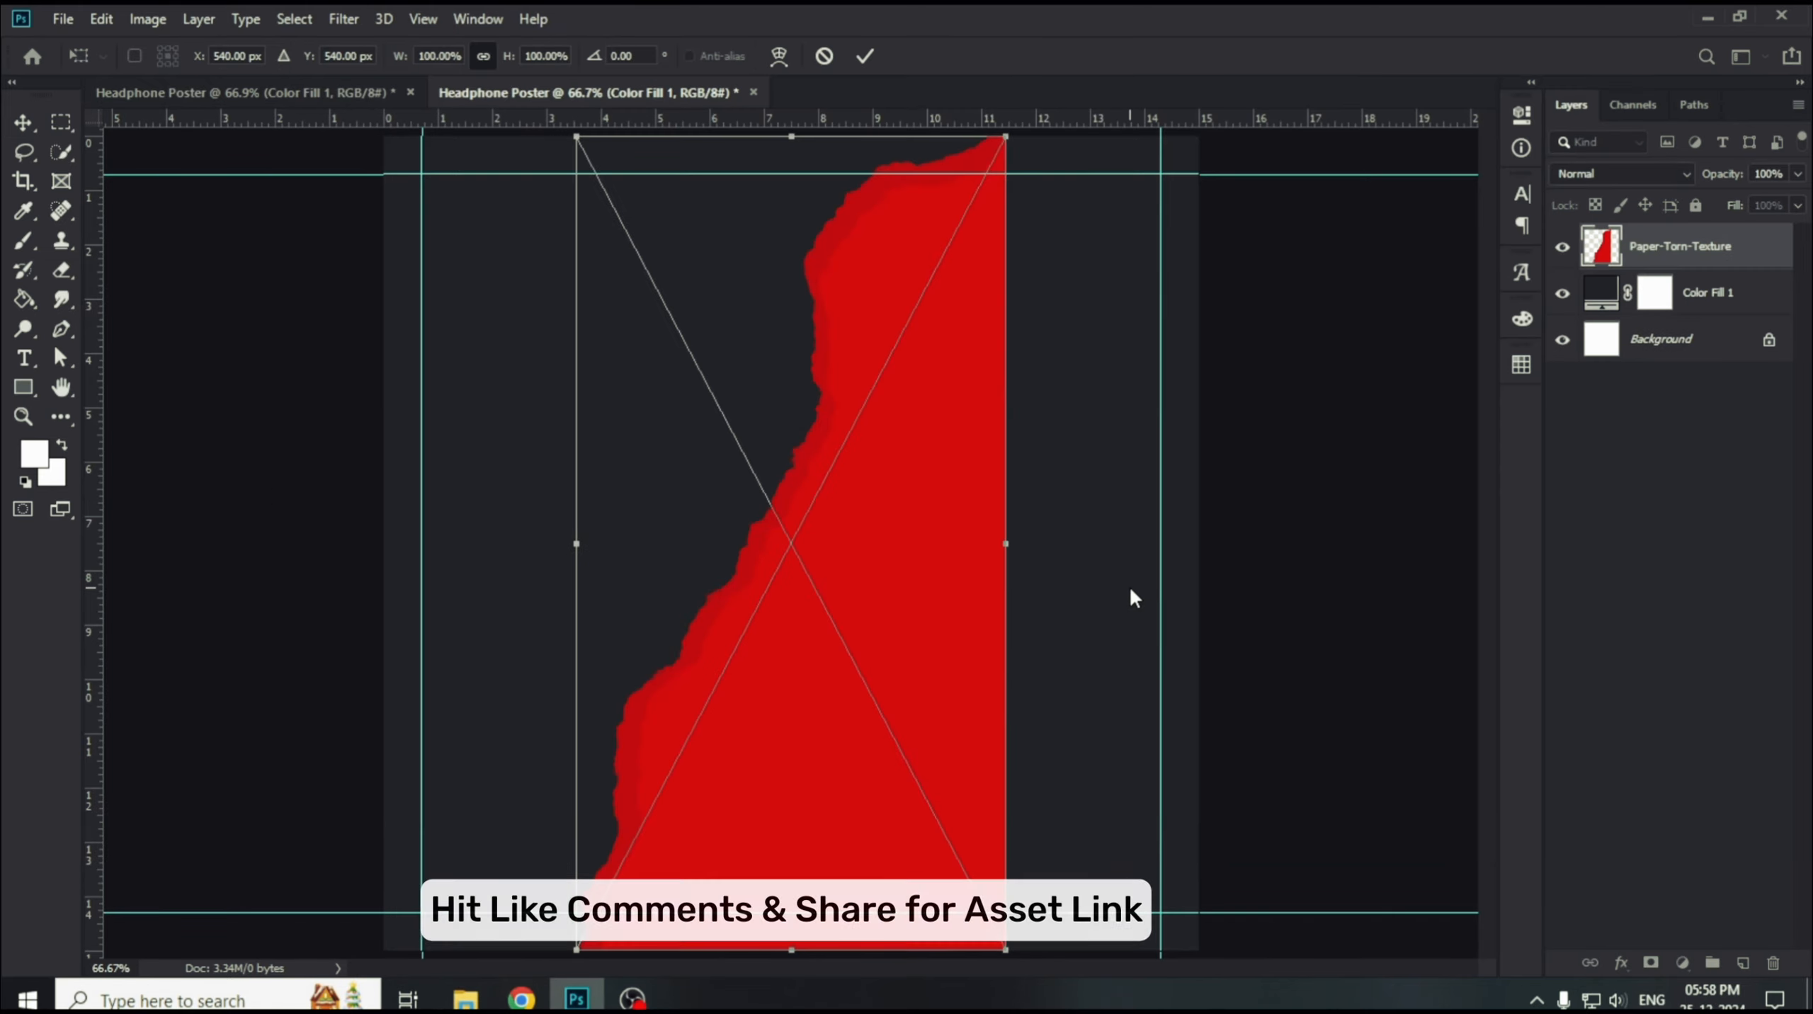
drag(964, 551, 1100, 544)
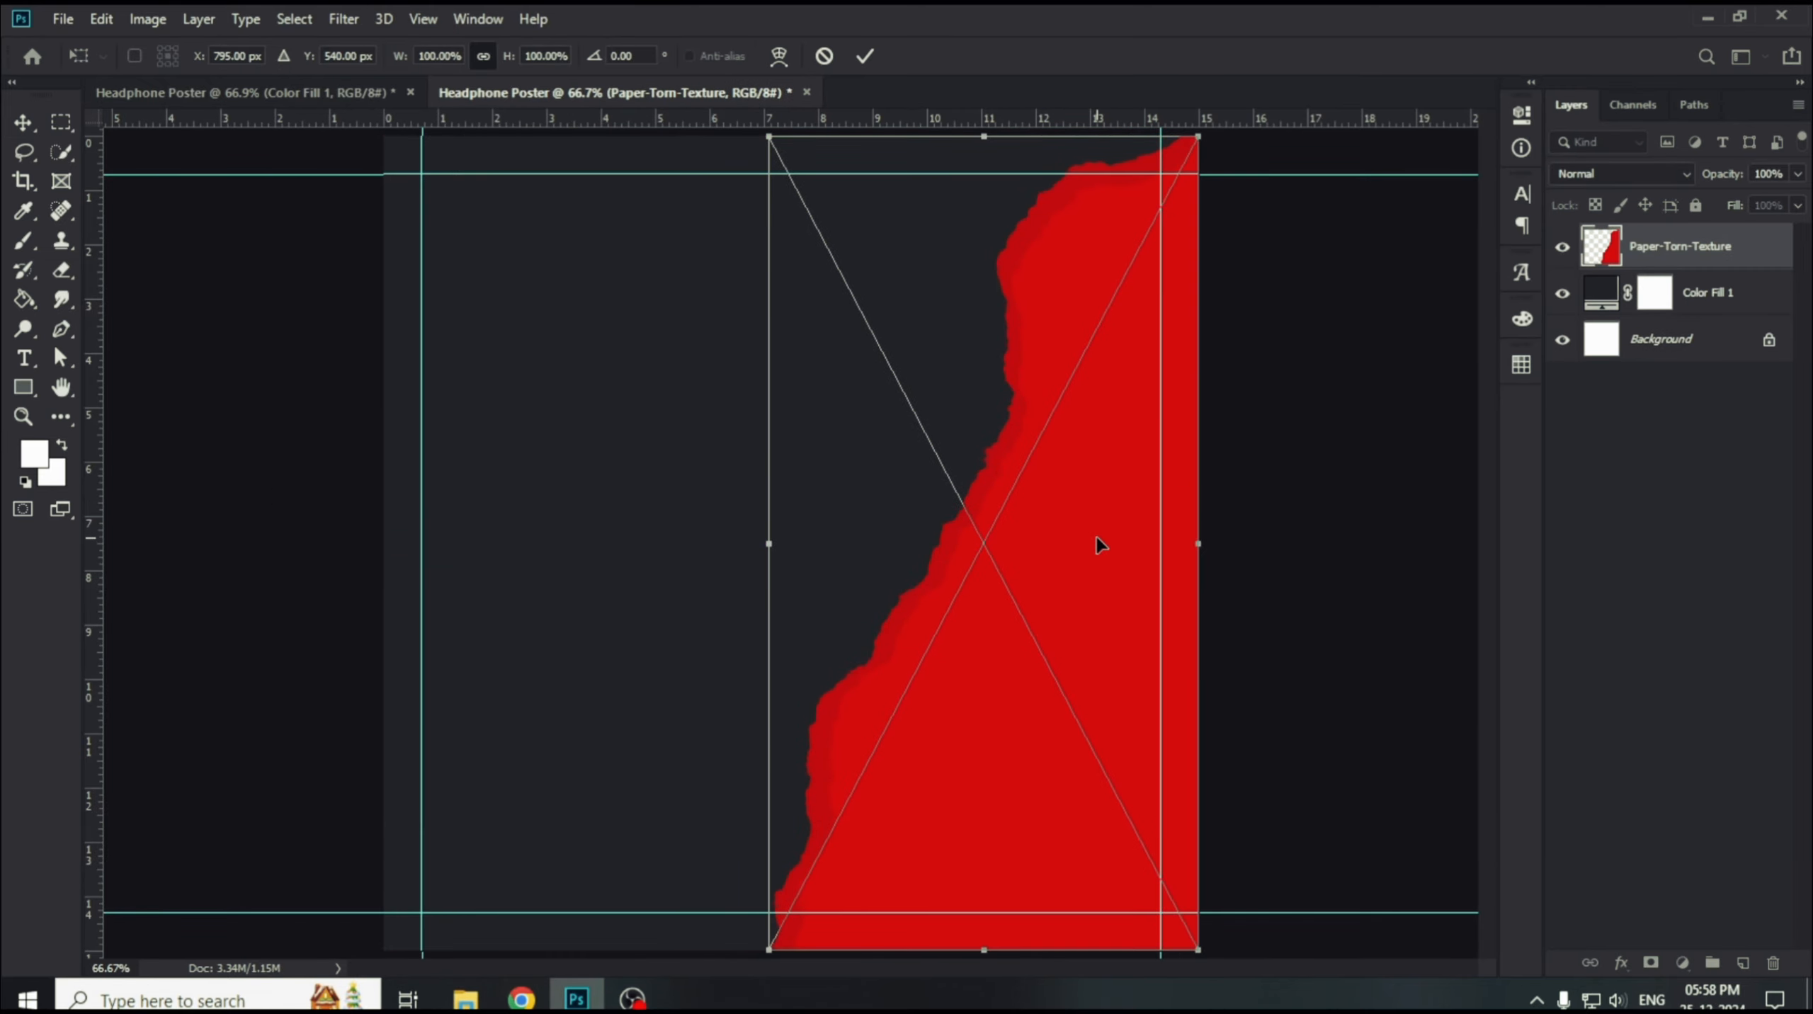
click(865, 56)
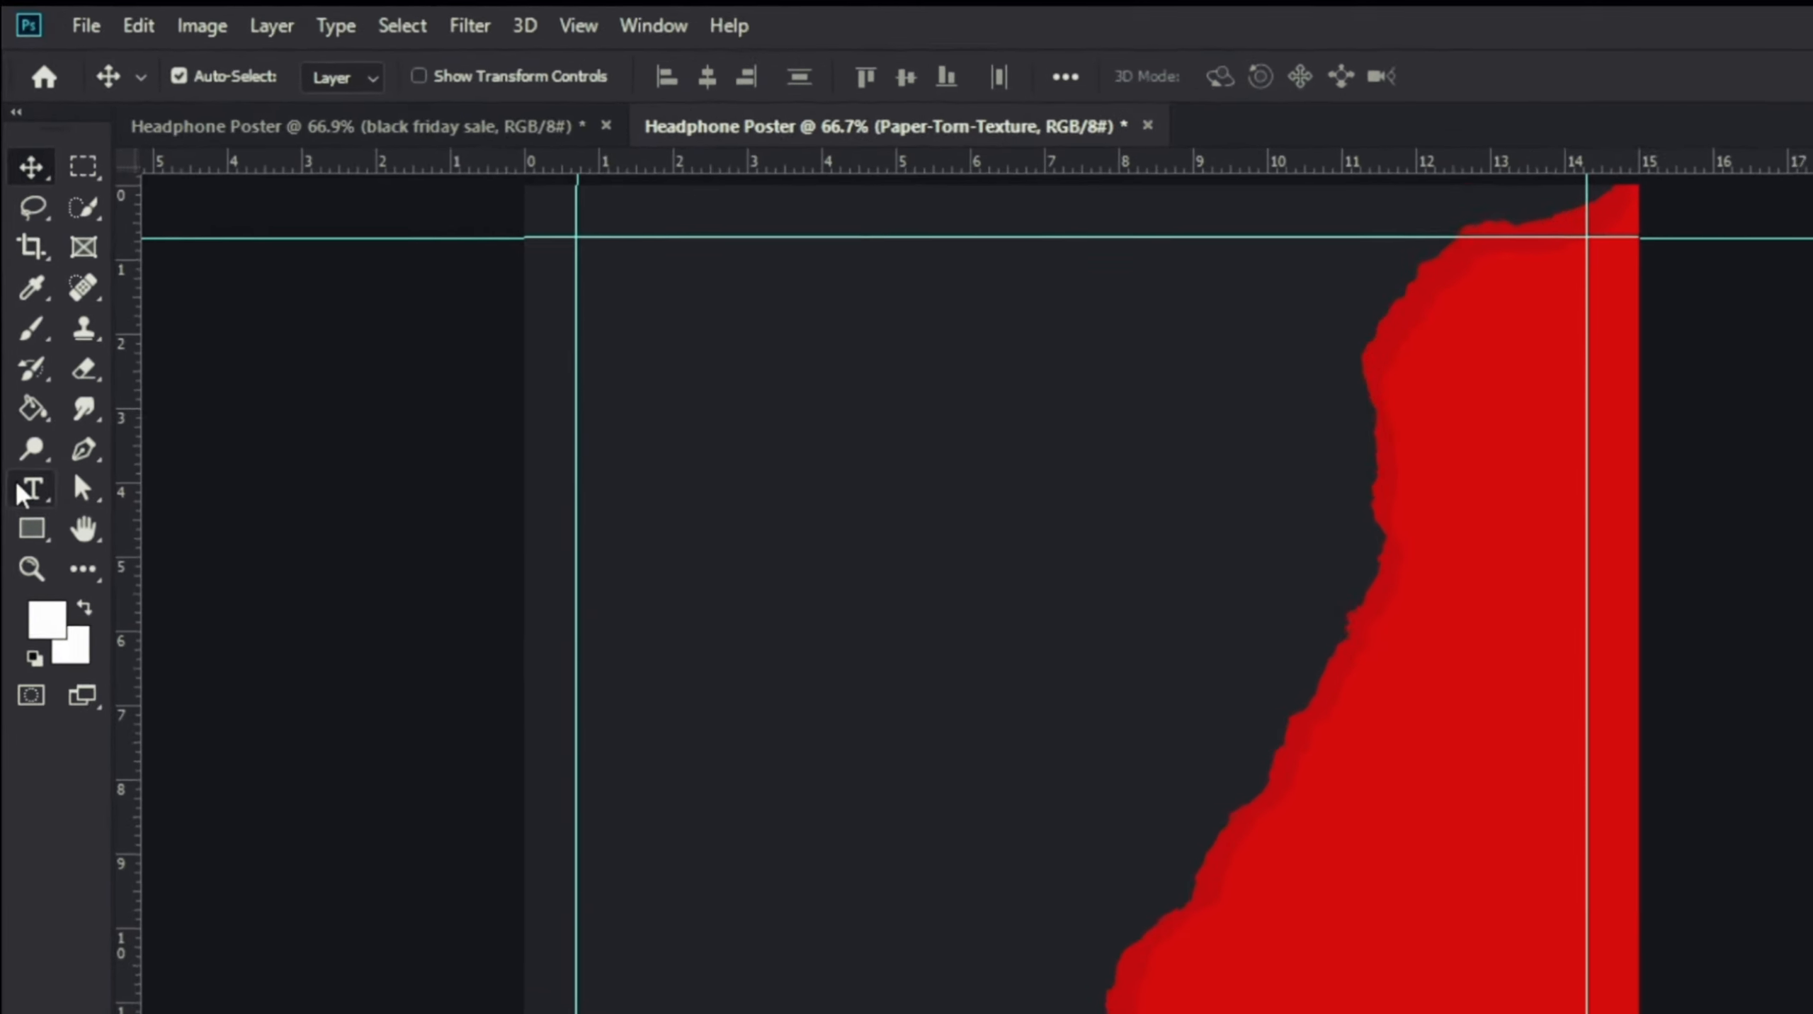
Add the text BLACK FRIDAY SALE on three lines over the dark area, in white Bebas Neue Regular at 72 pt.
key(t)
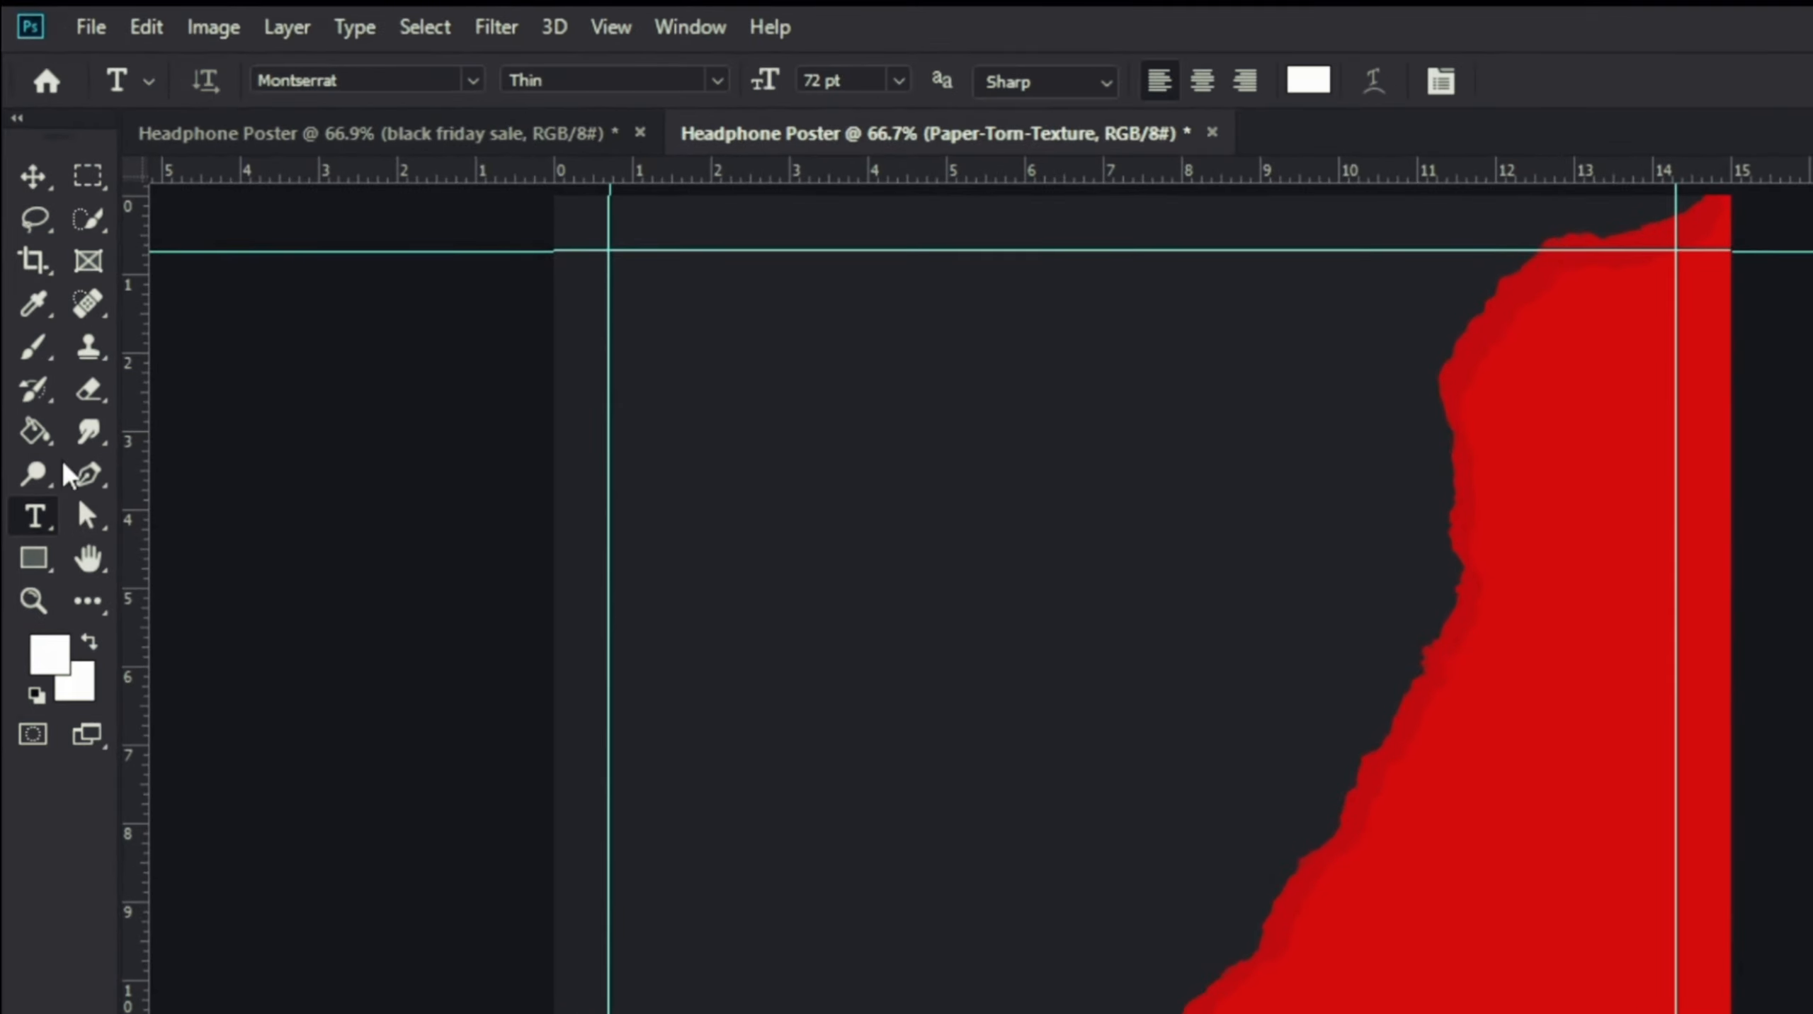
click(246, 58)
text(beb)
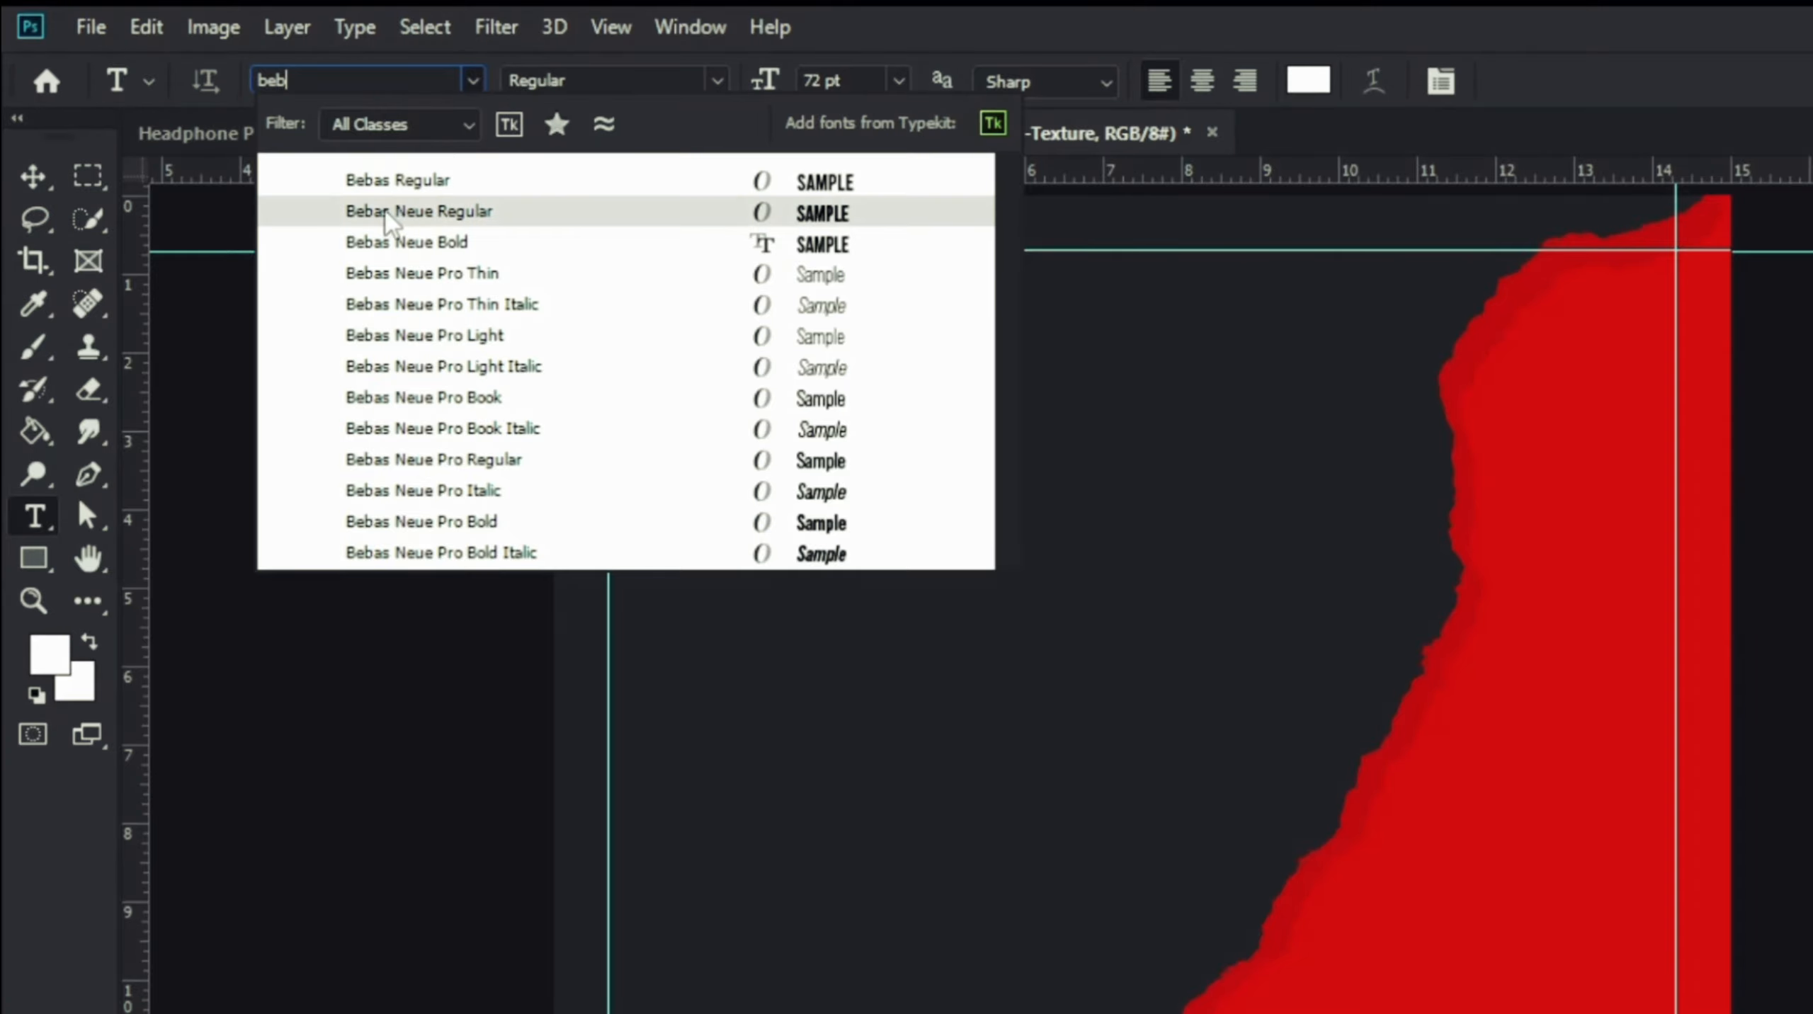
click(406, 211)
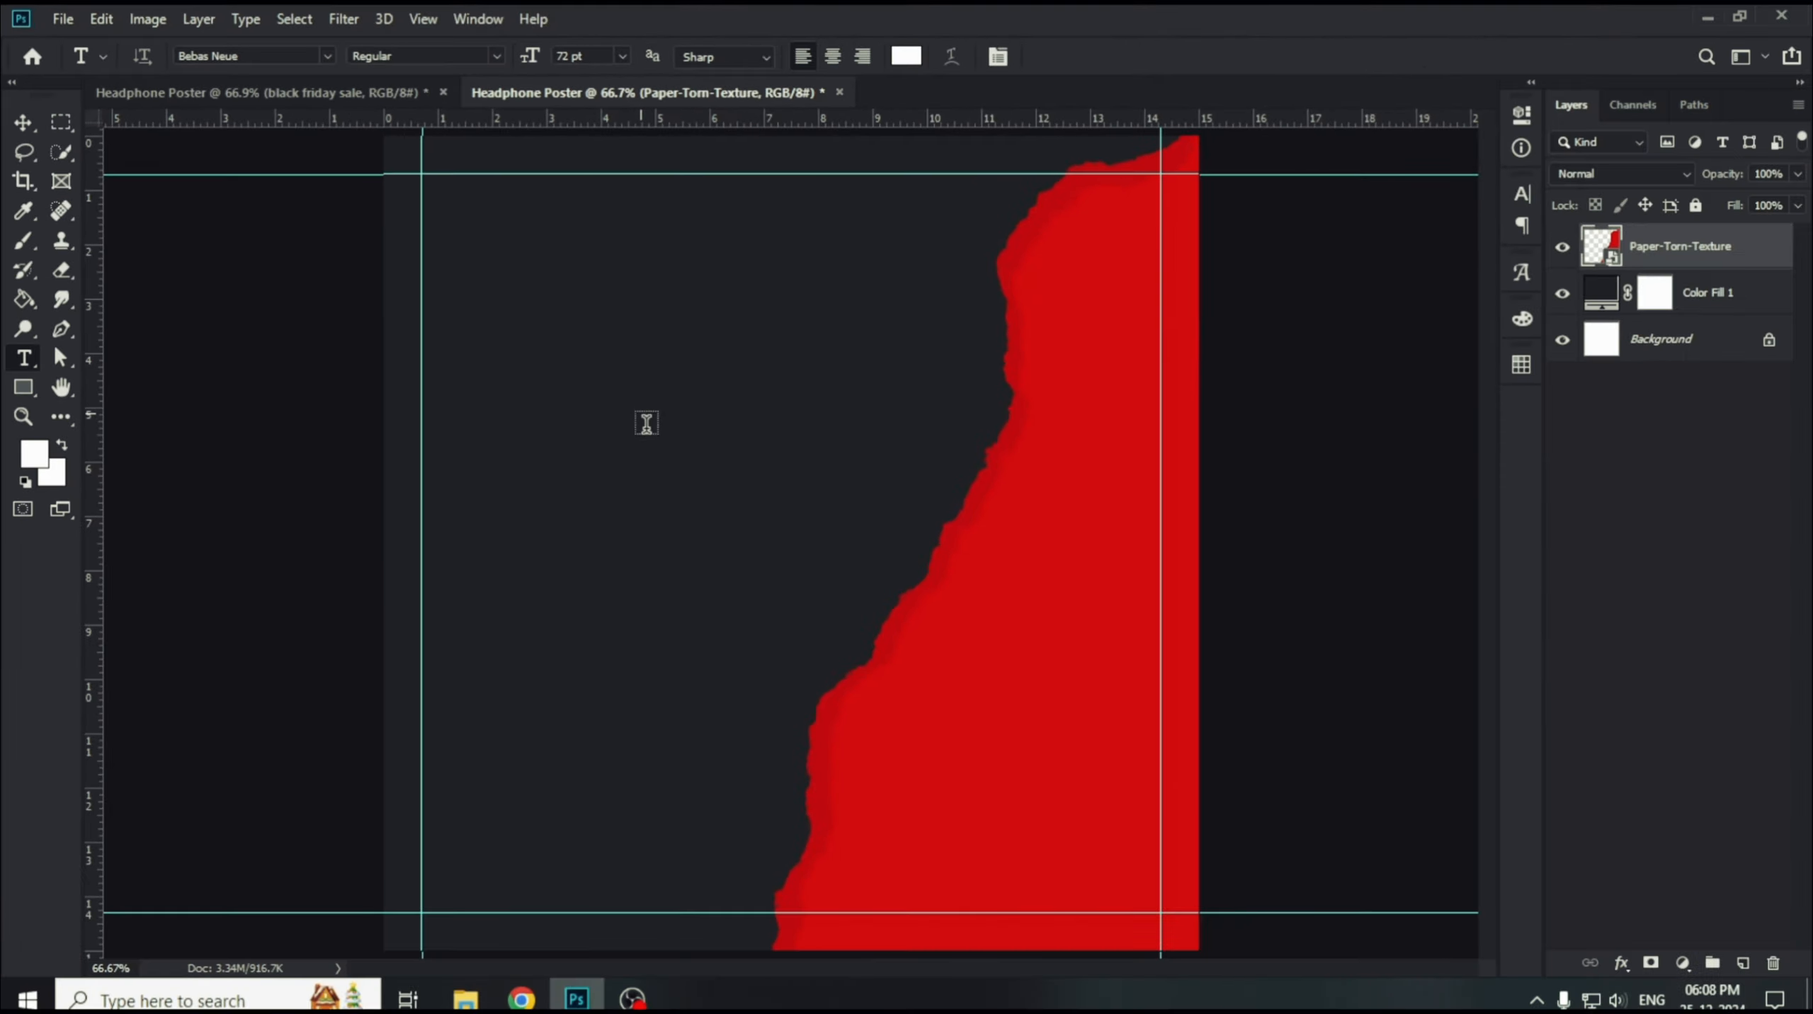
click(646, 424)
text(BLACK)
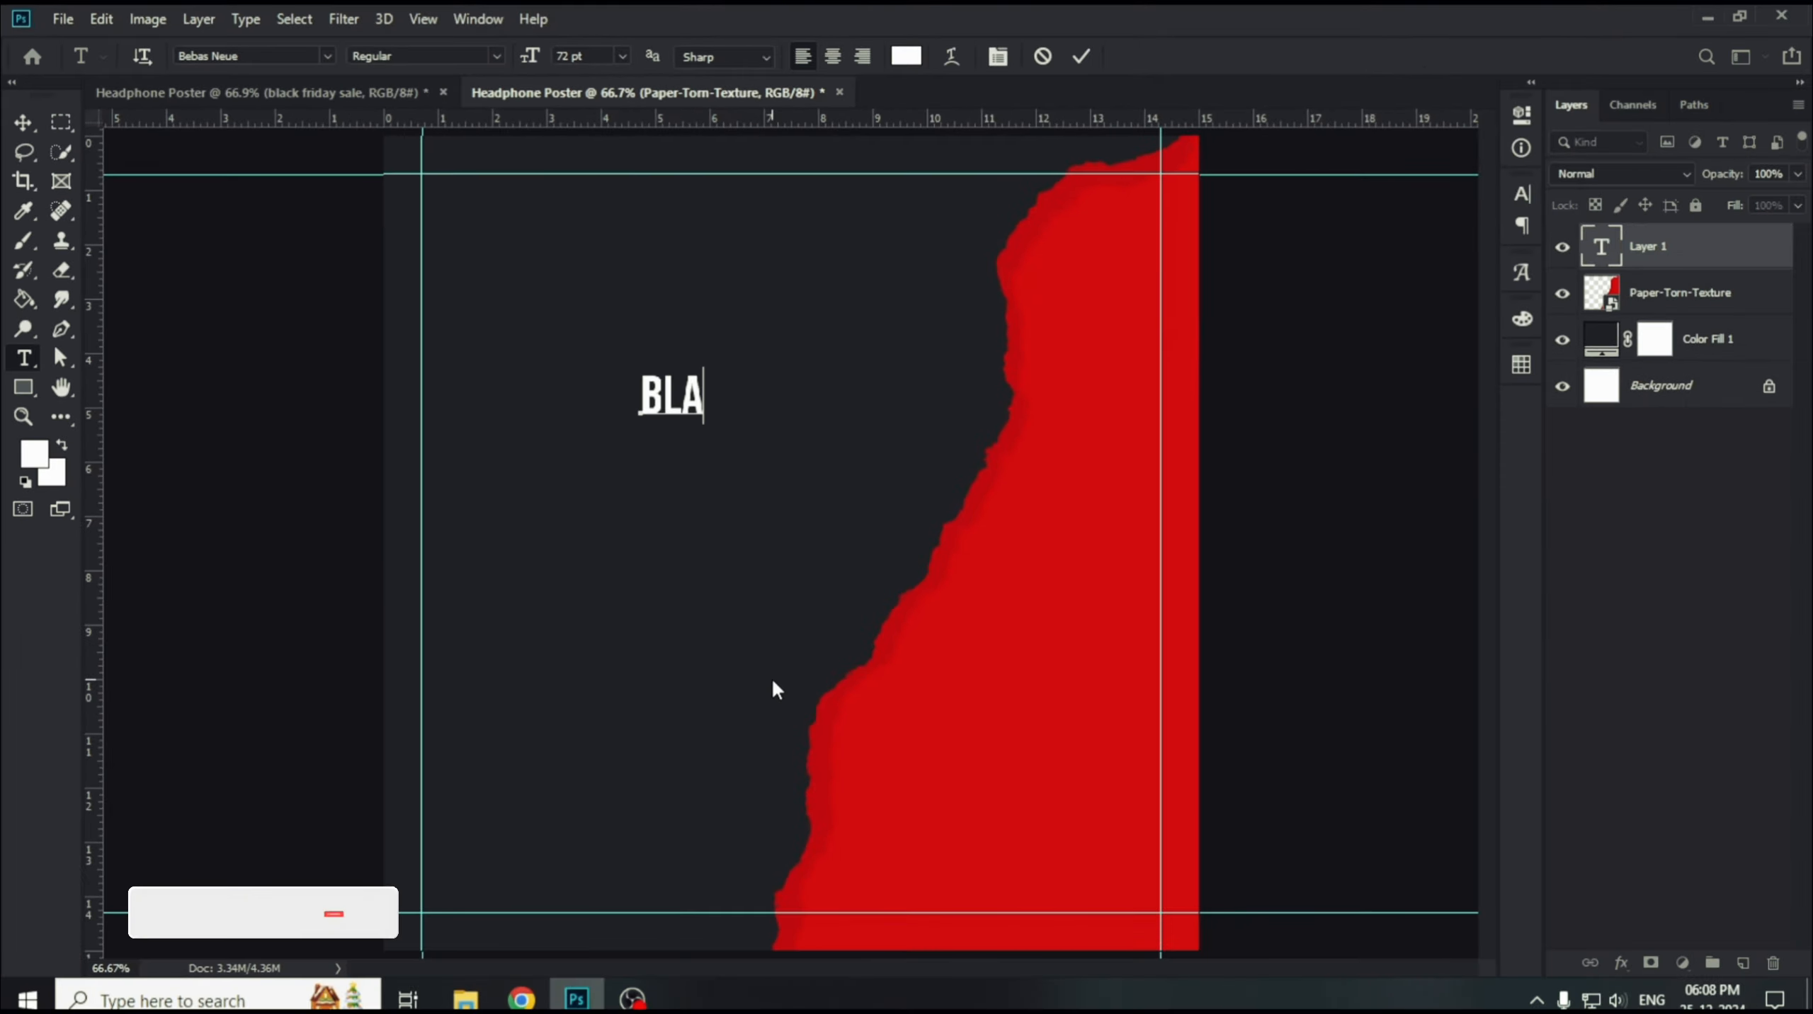
key(Return)
text(FRIDAY)
key(Return)
text(SA)
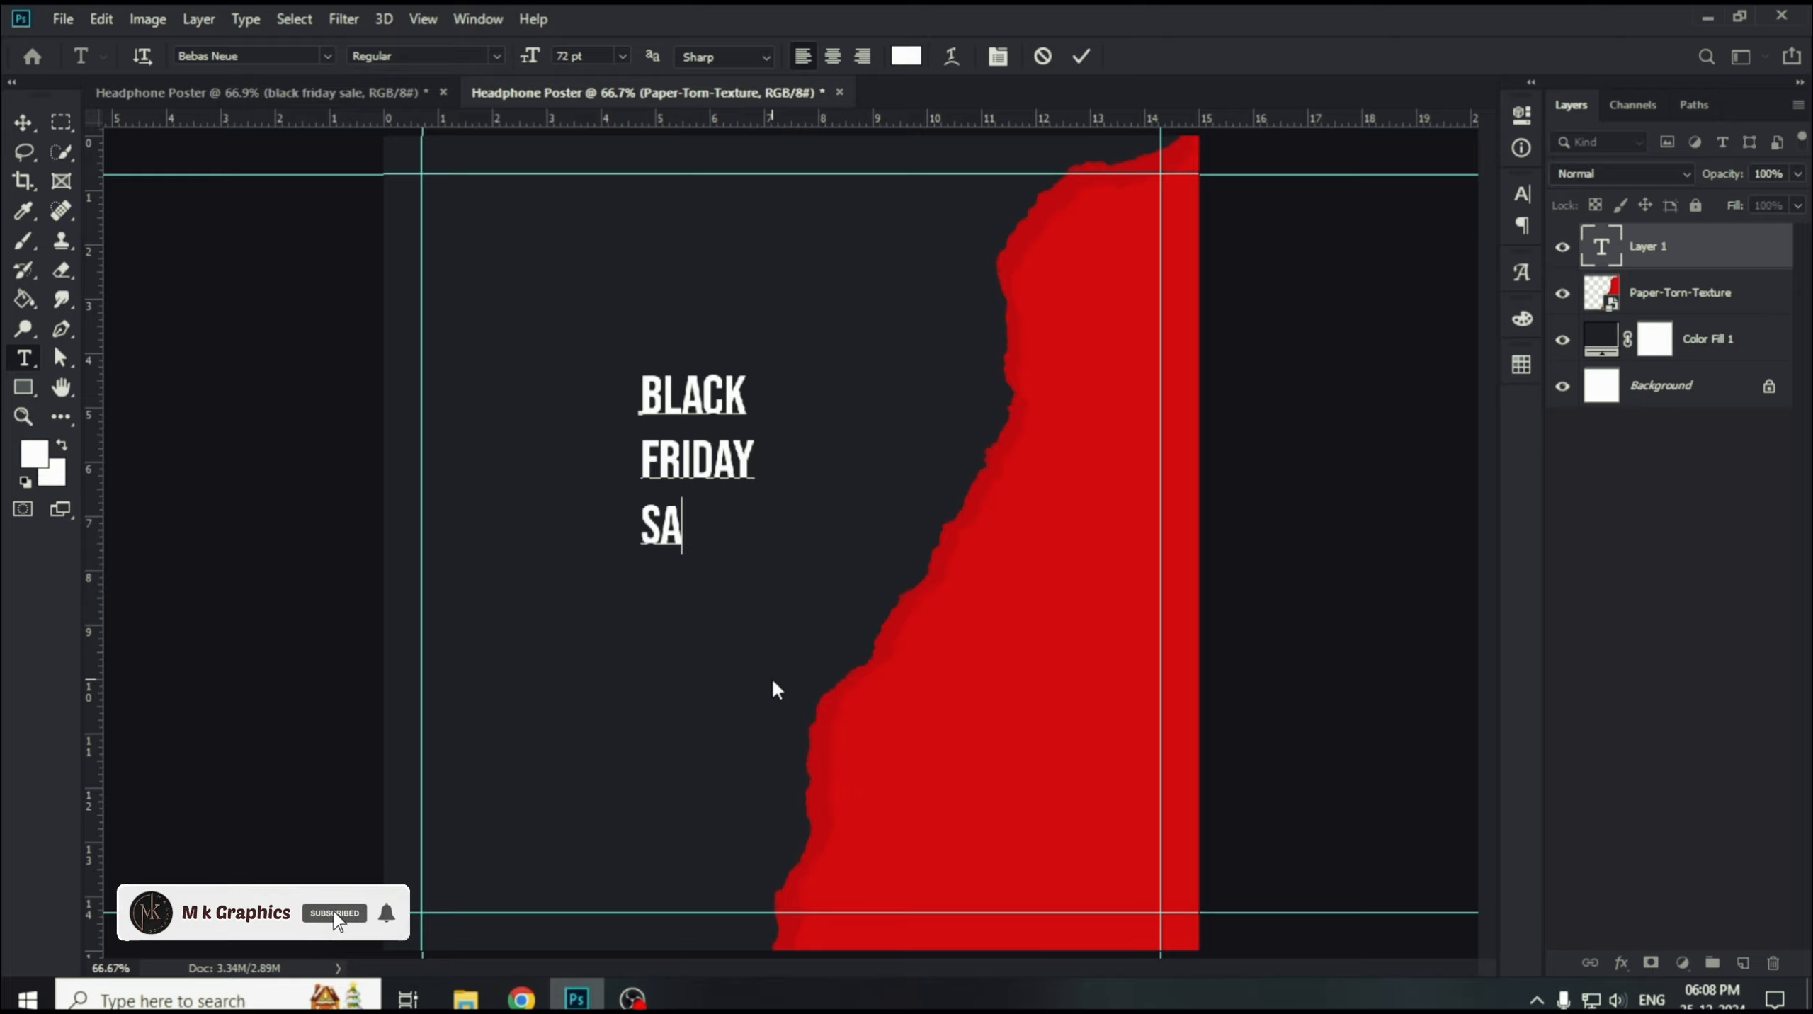
text(LE)
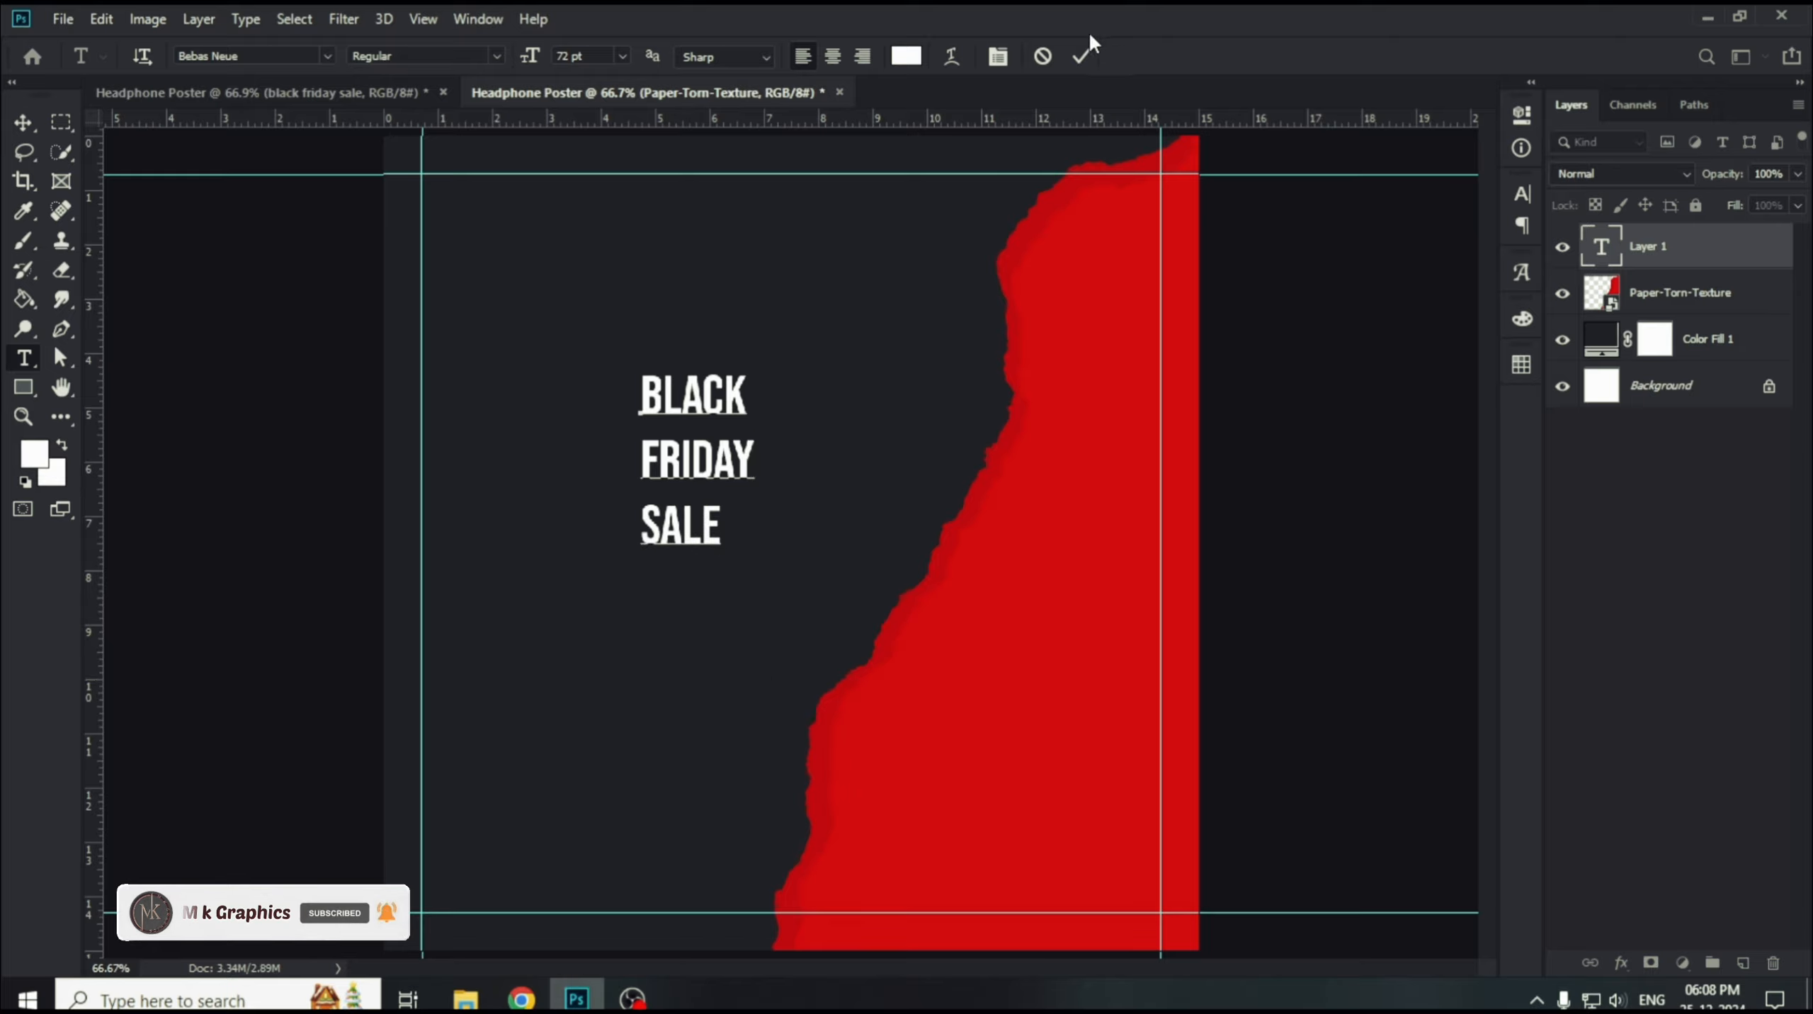
click(1081, 57)
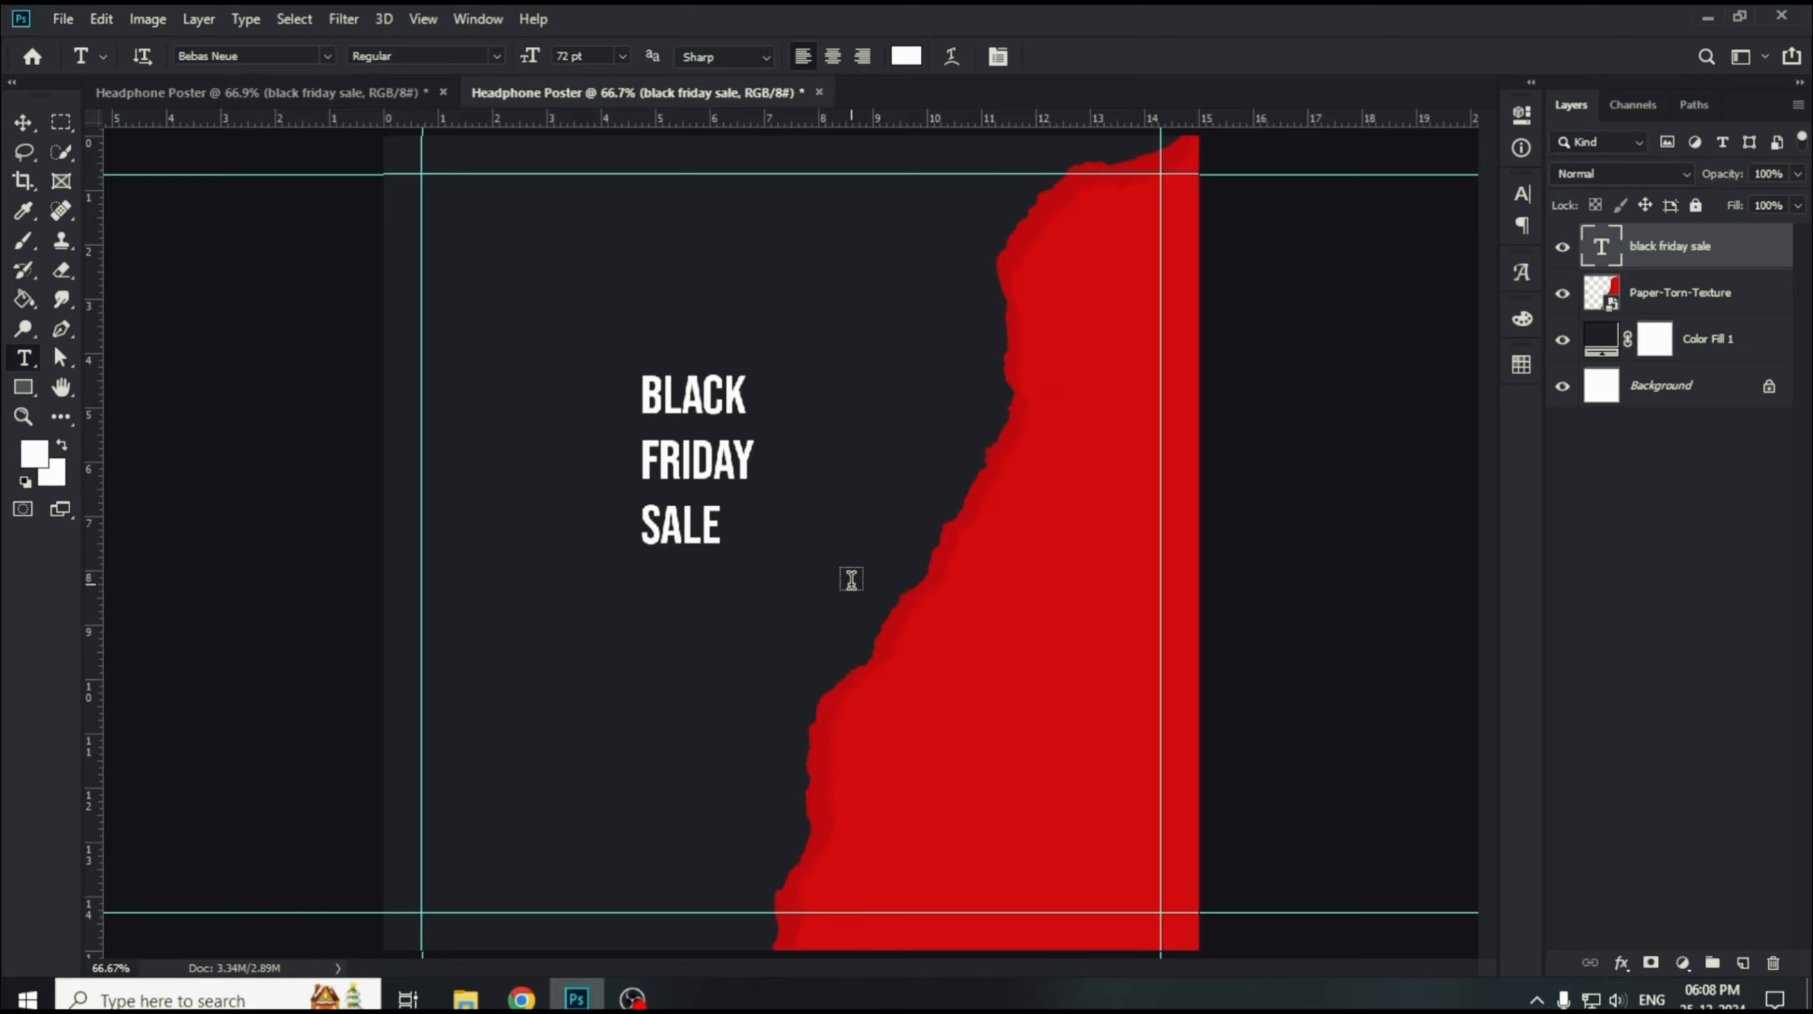
Scale the BLACK FRIDAY SALE text to about 375% and move it to the centre of the canvas.
click(29, 121)
key(ctrl+t)
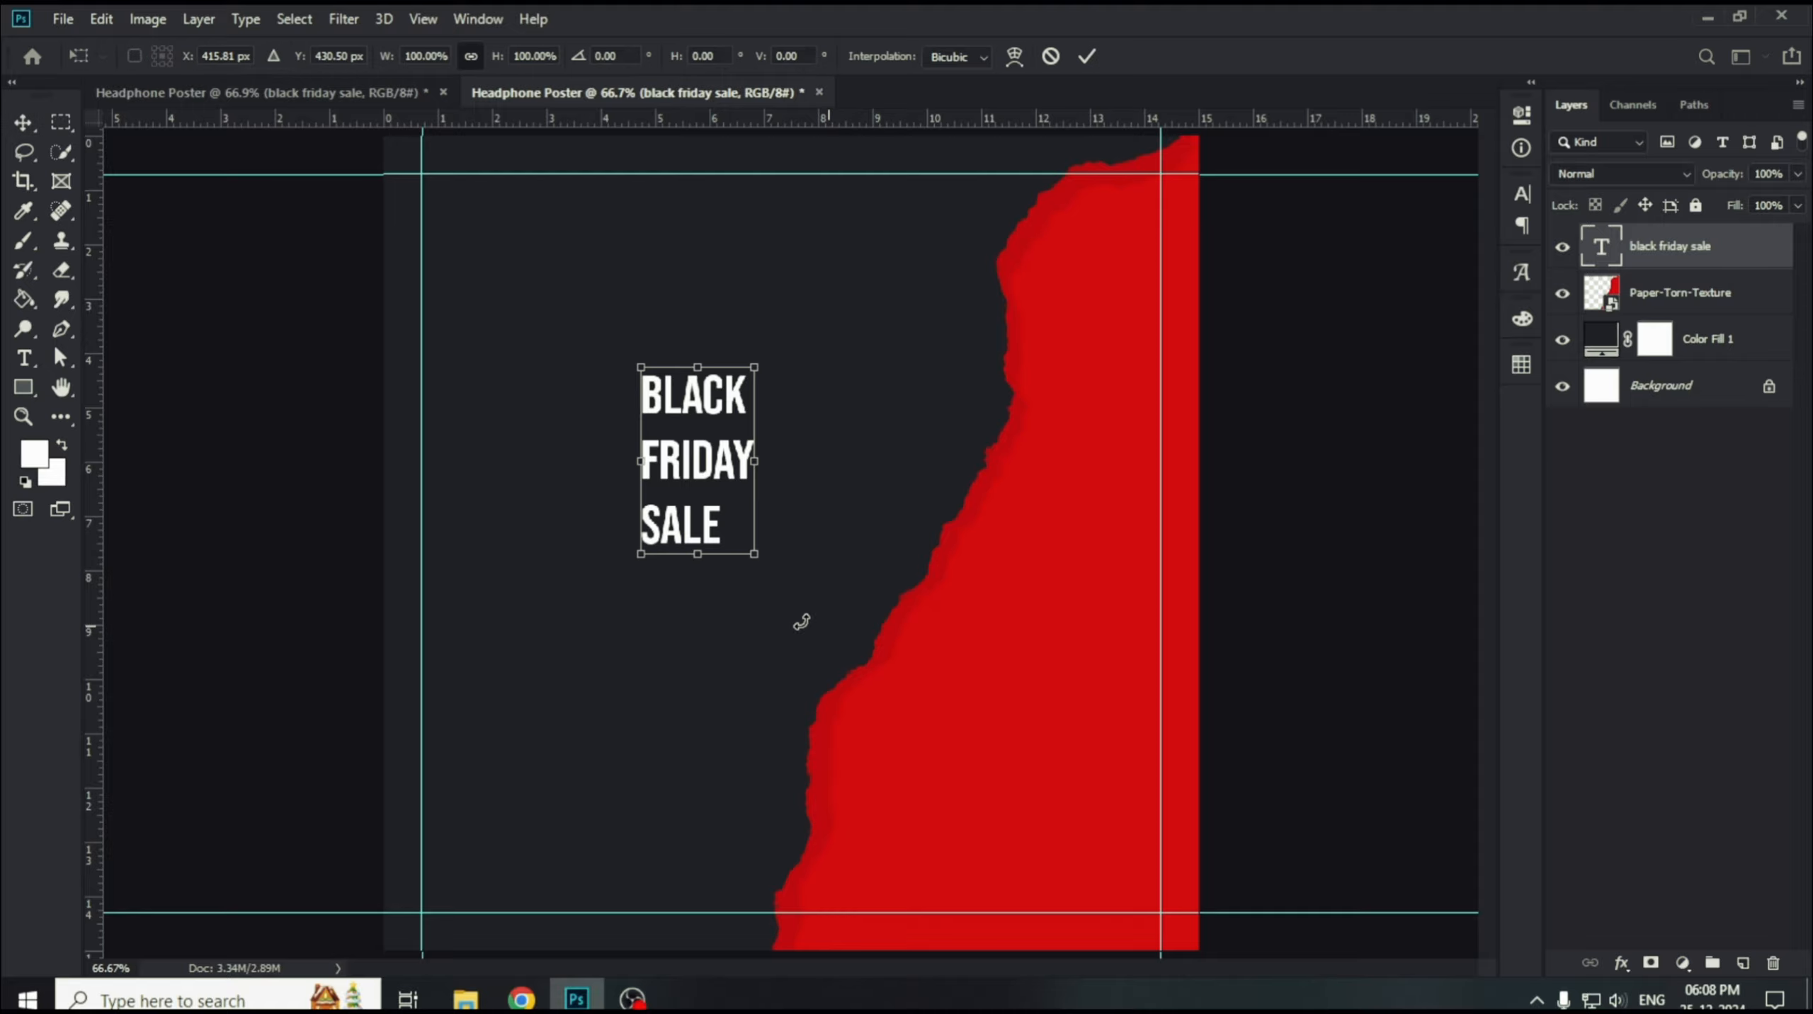
drag(758, 558, 936, 816)
drag(826, 472, 916, 546)
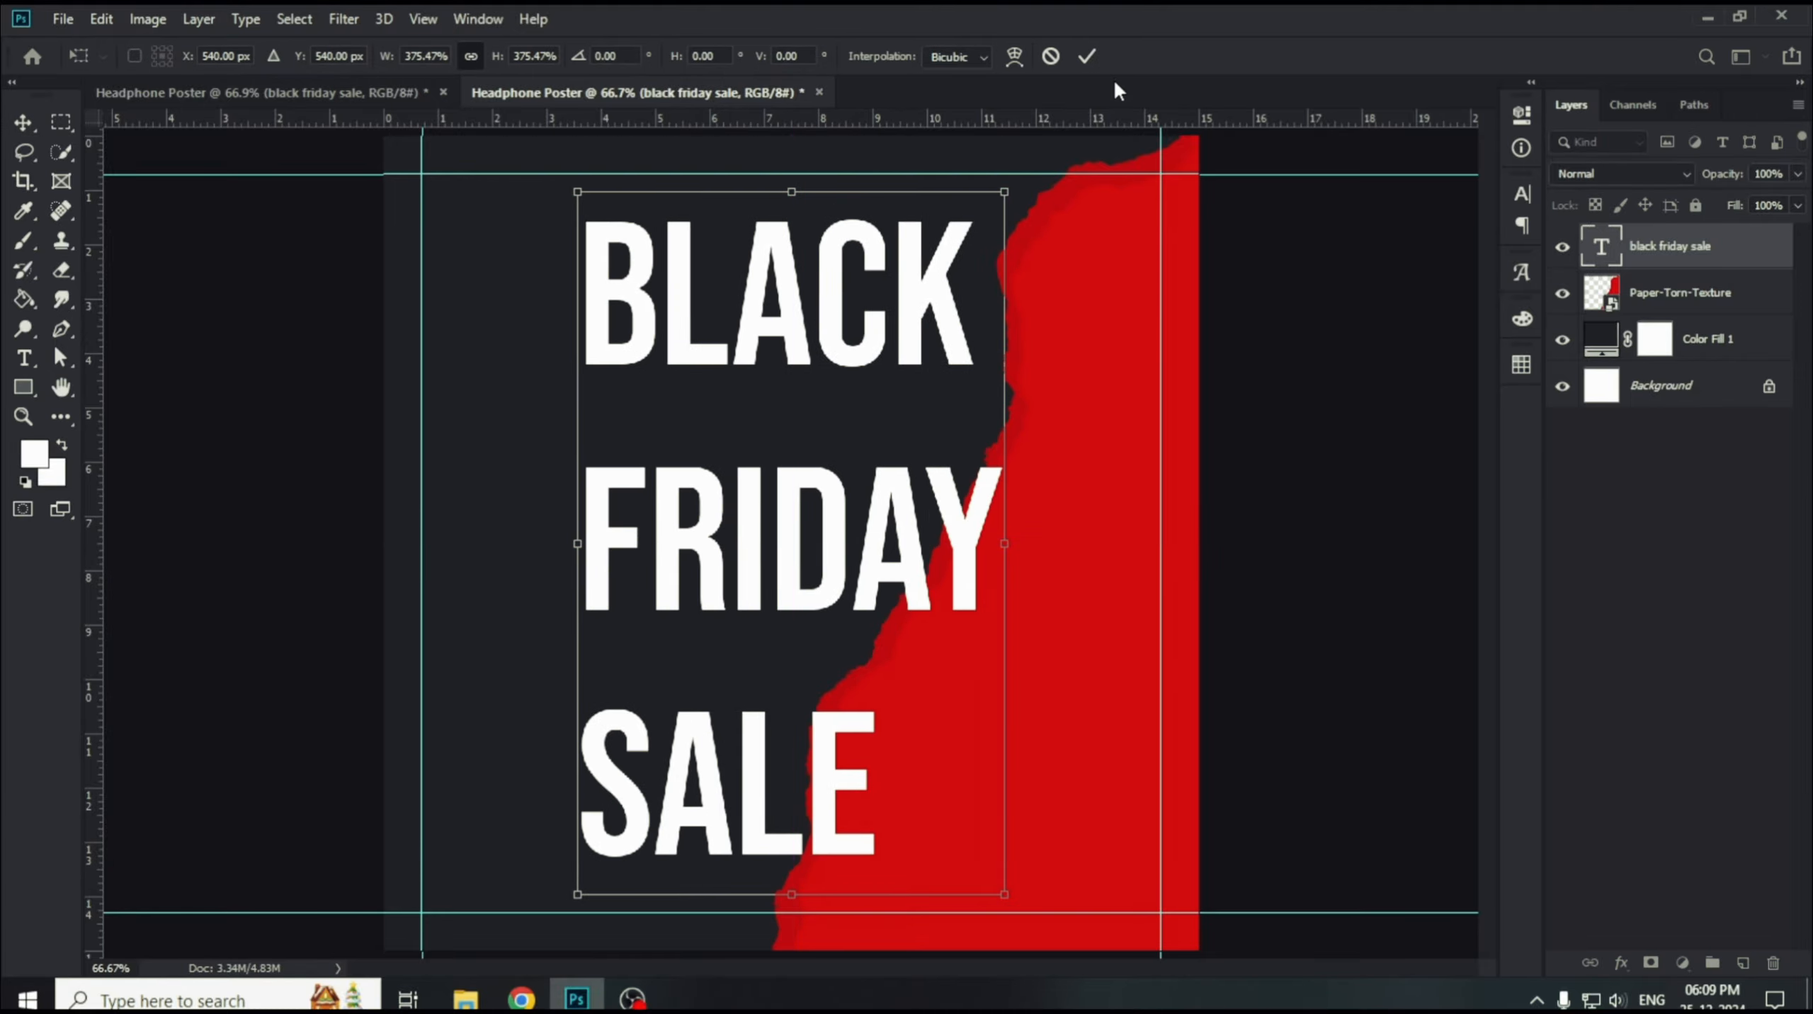
click(1089, 58)
Set the headline text's leading to 298.66 pt and its font size to 306.34 pt.
click(1521, 193)
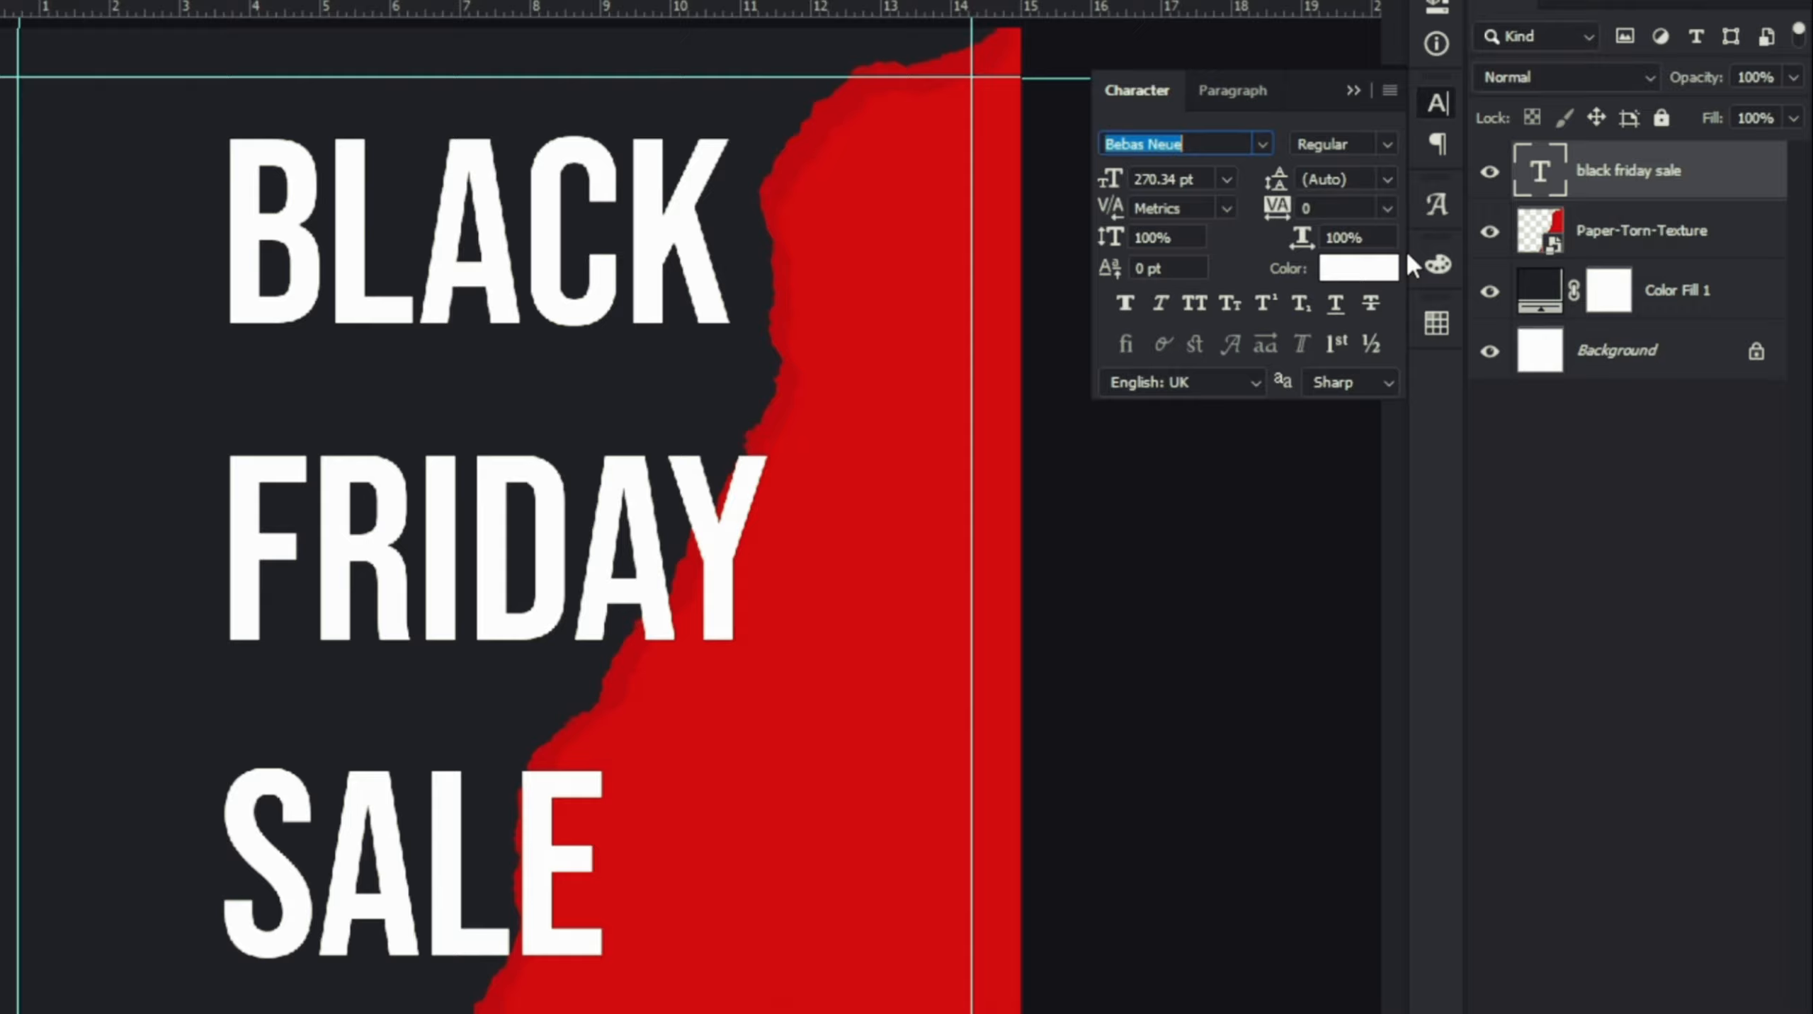
click(1387, 178)
click(1385, 180)
drag(1283, 182, 1168, 211)
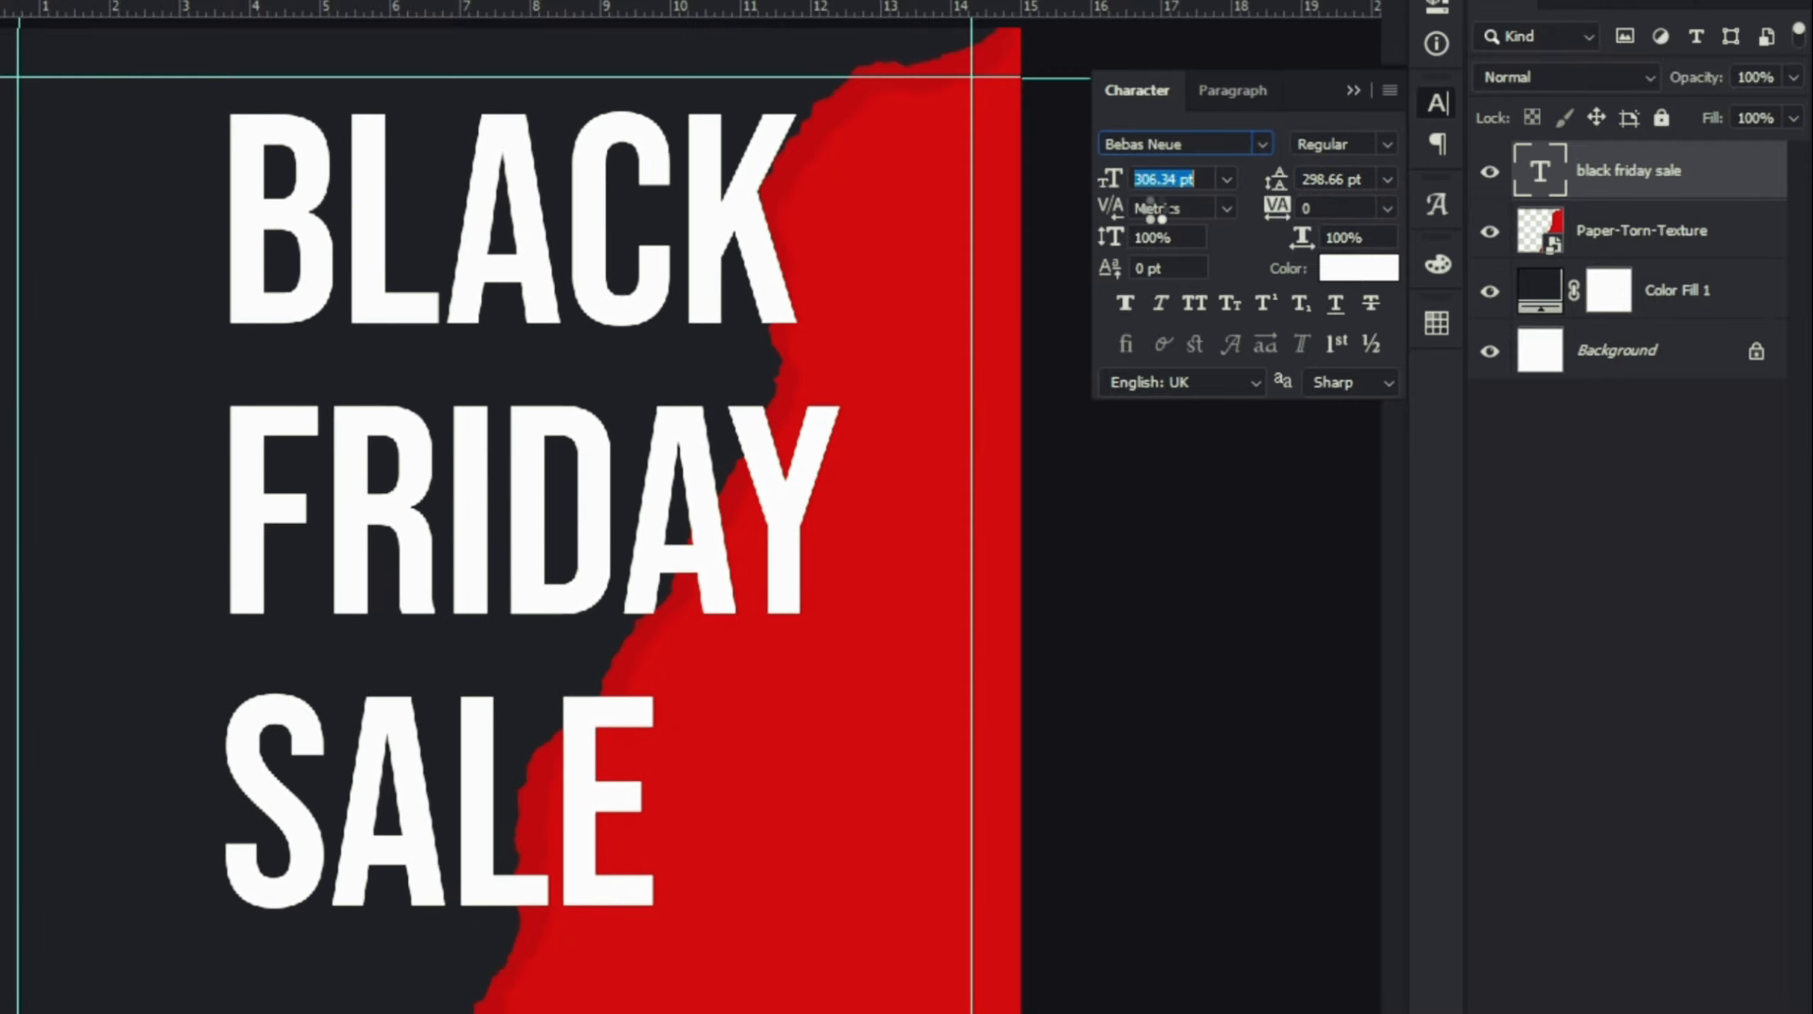
click(1353, 90)
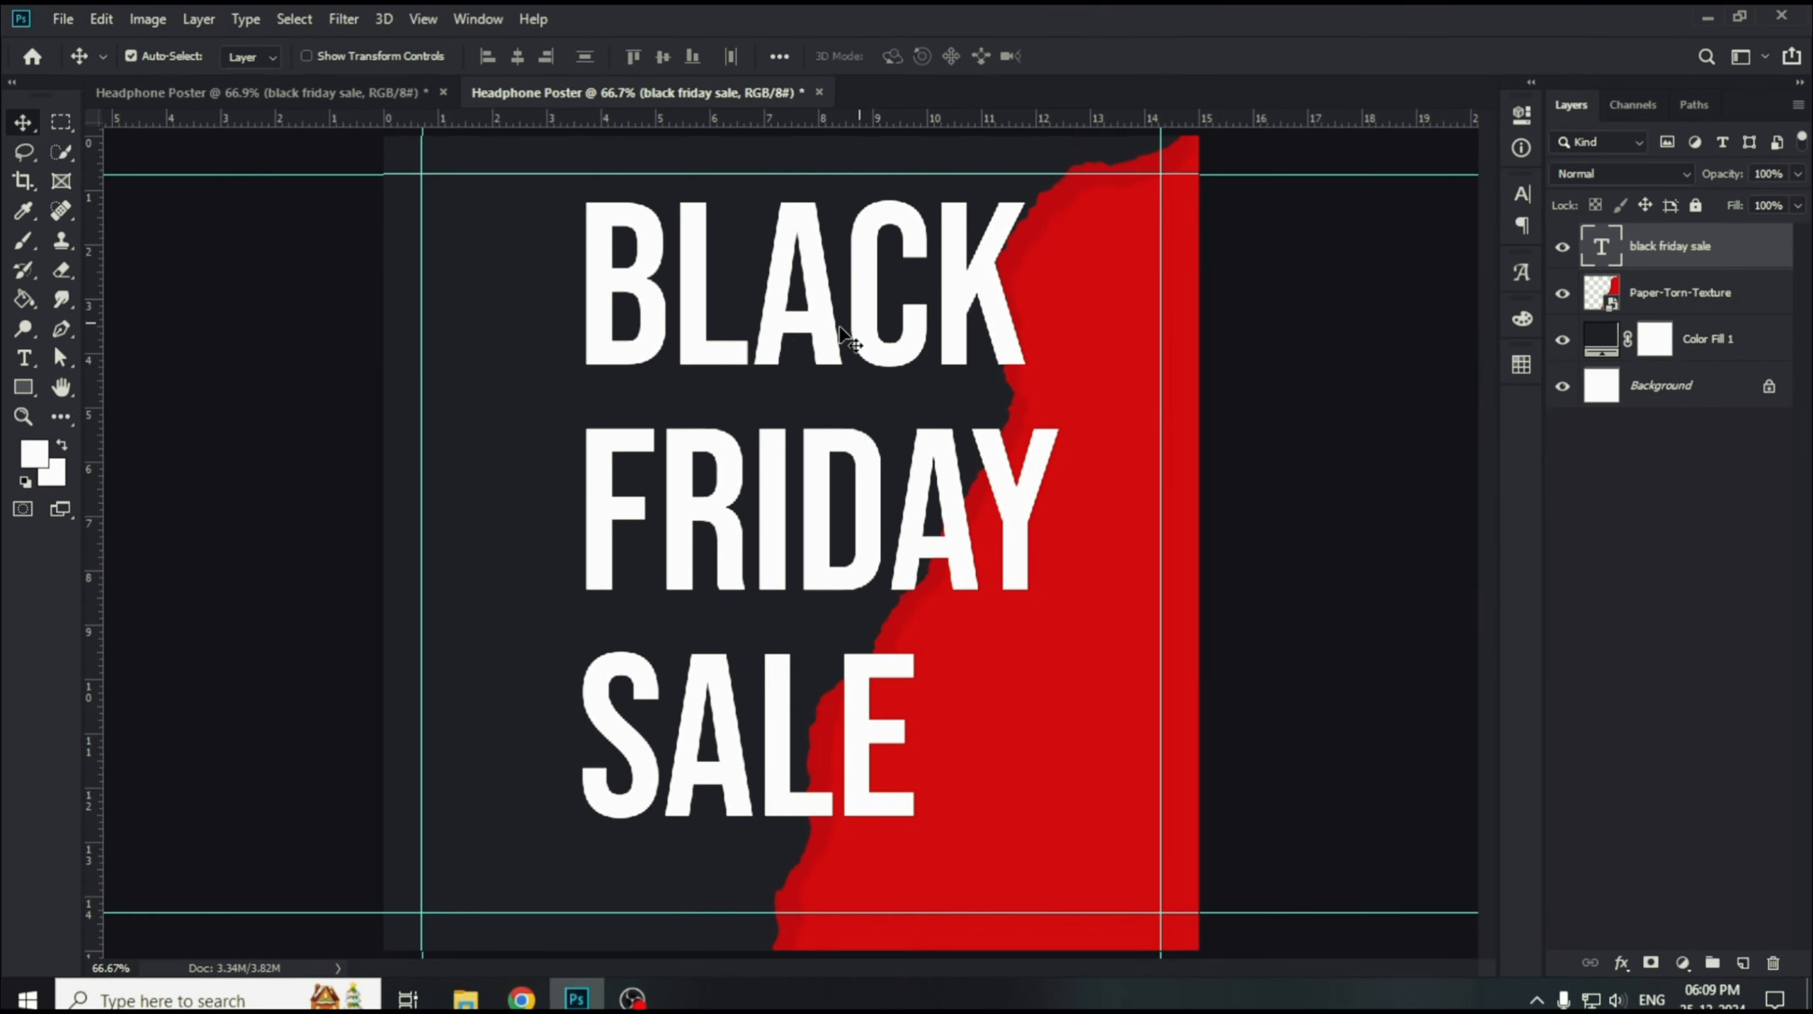
Centre the headline text horizontally and vertically on the whole canvas, and clear the selection.
key(ctrl+a)
click(518, 56)
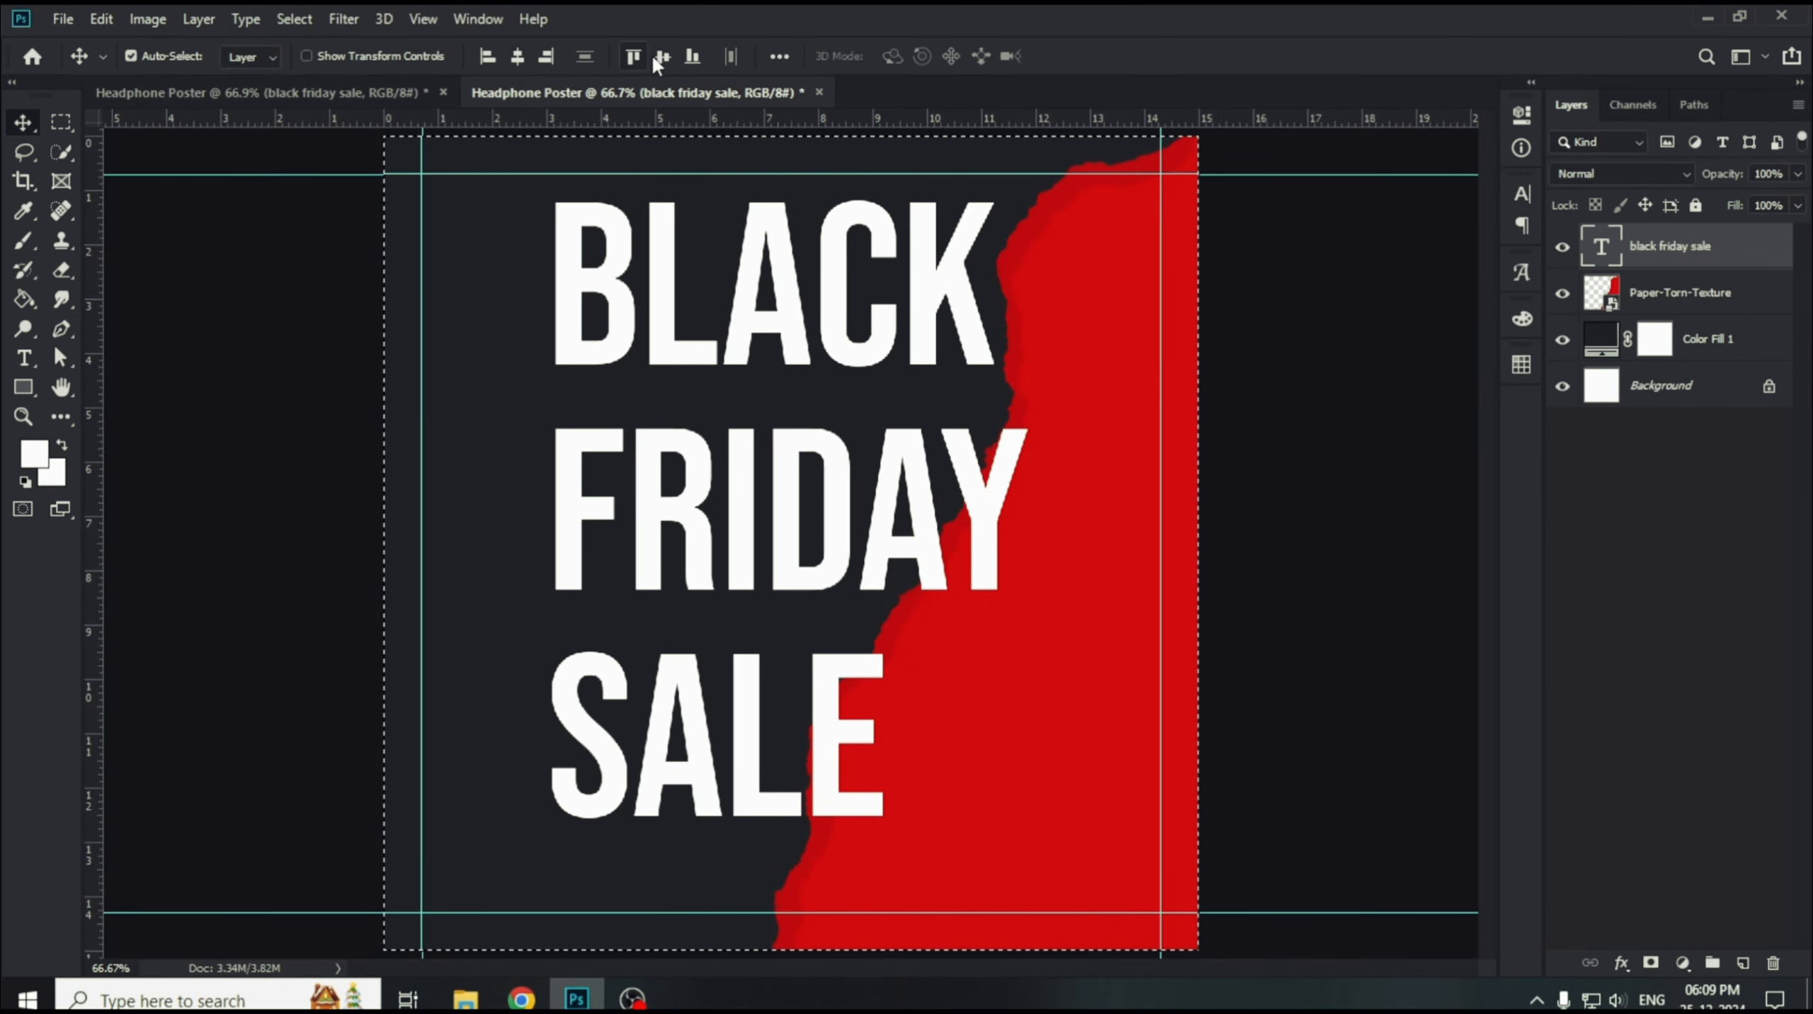
click(663, 56)
key(ctrl+d)
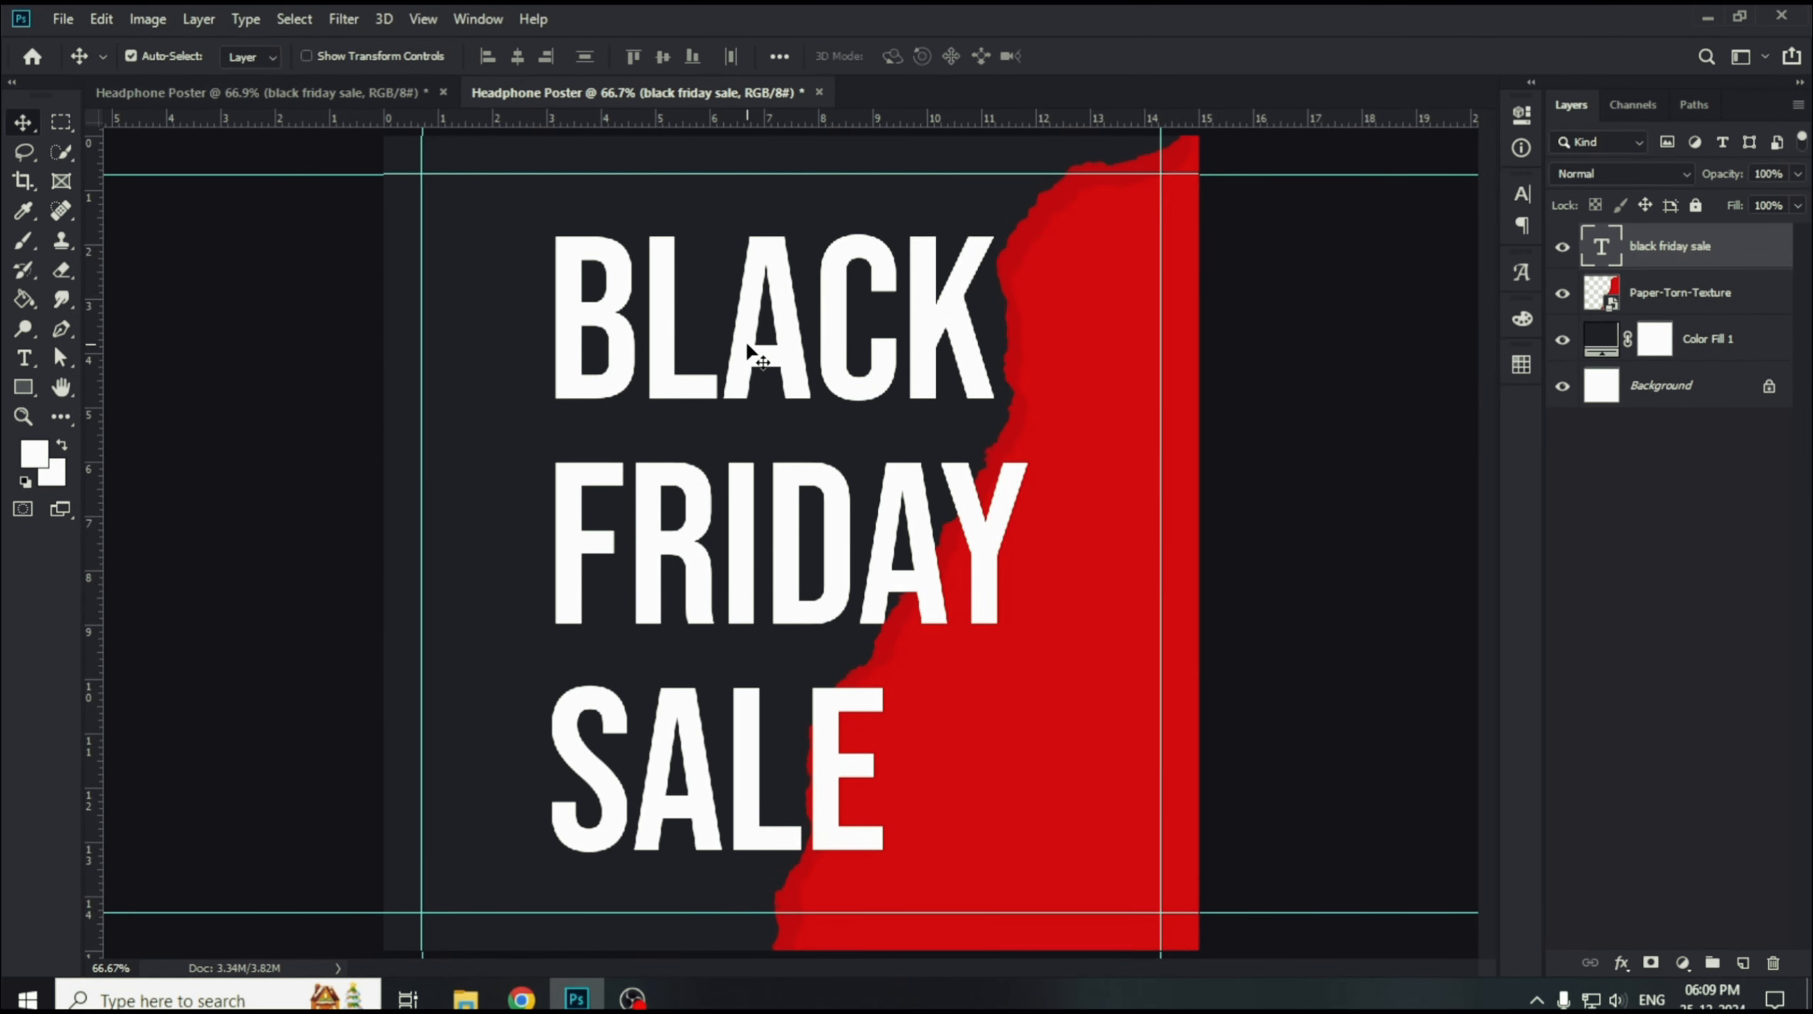
drag(748, 346, 753, 346)
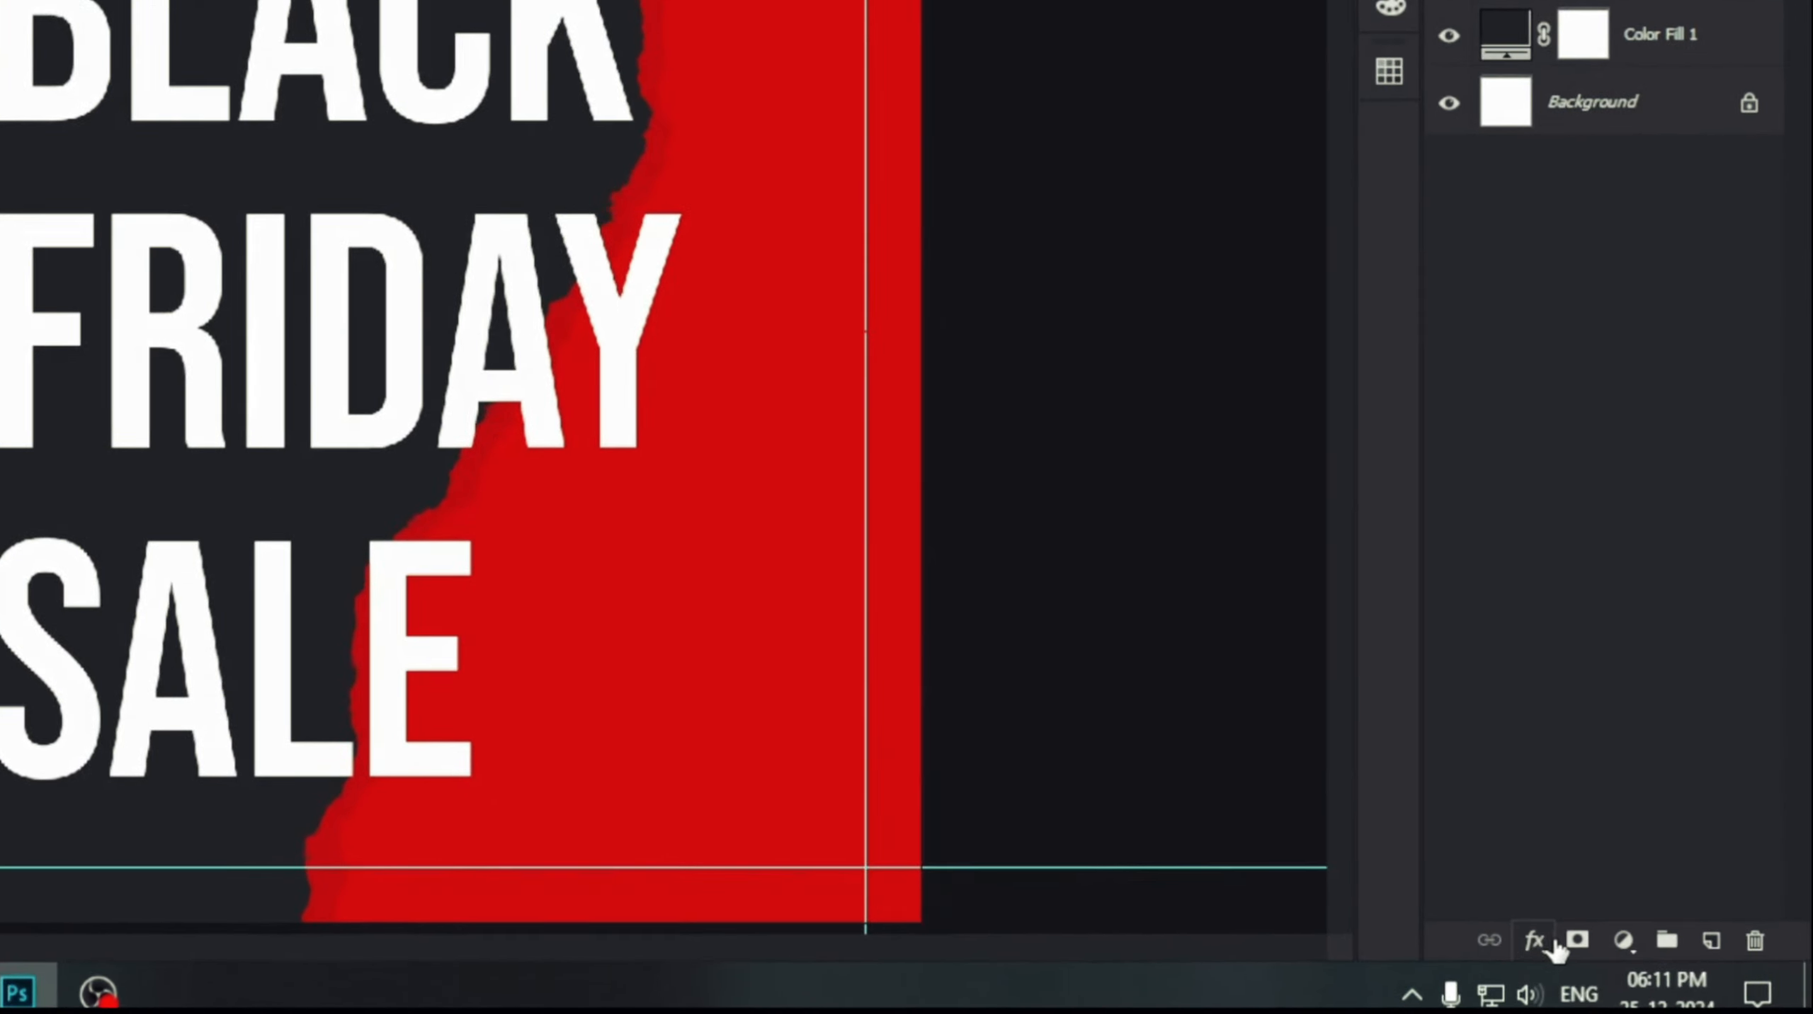
Add a 1 px outside stroke in grey 545454 to the headline text.
click(1621, 964)
click(1651, 793)
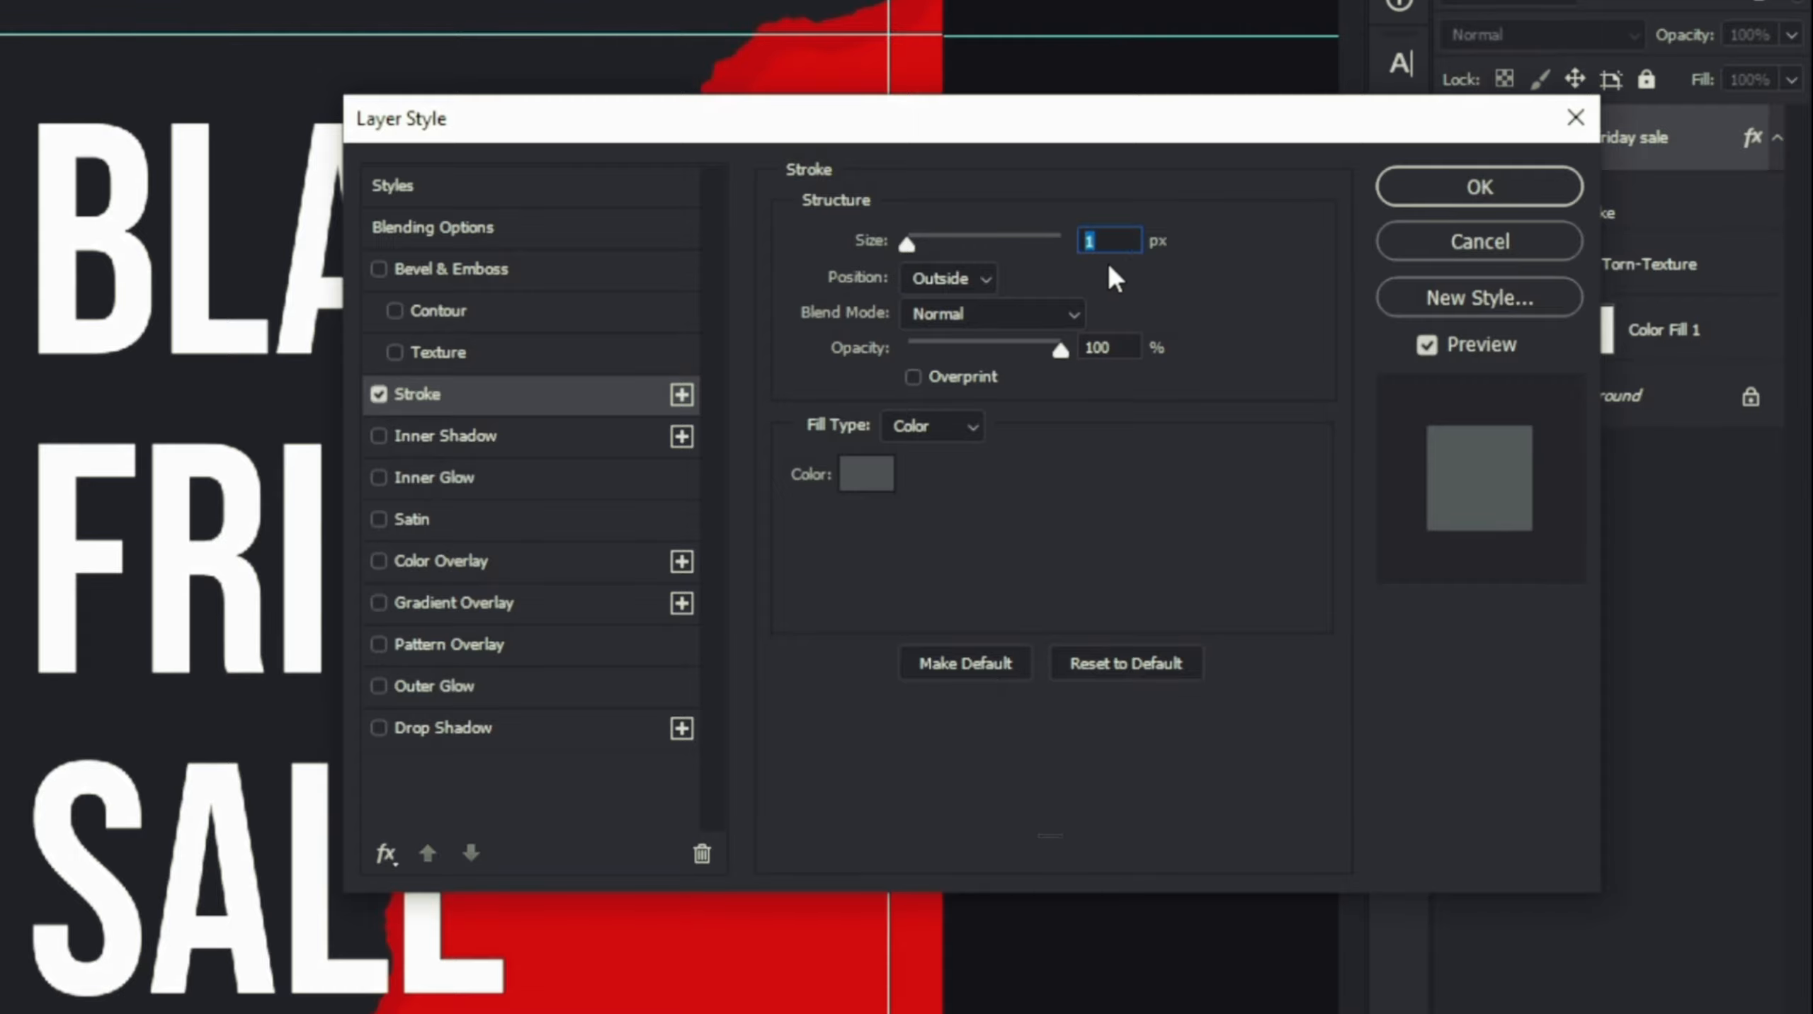
click(971, 283)
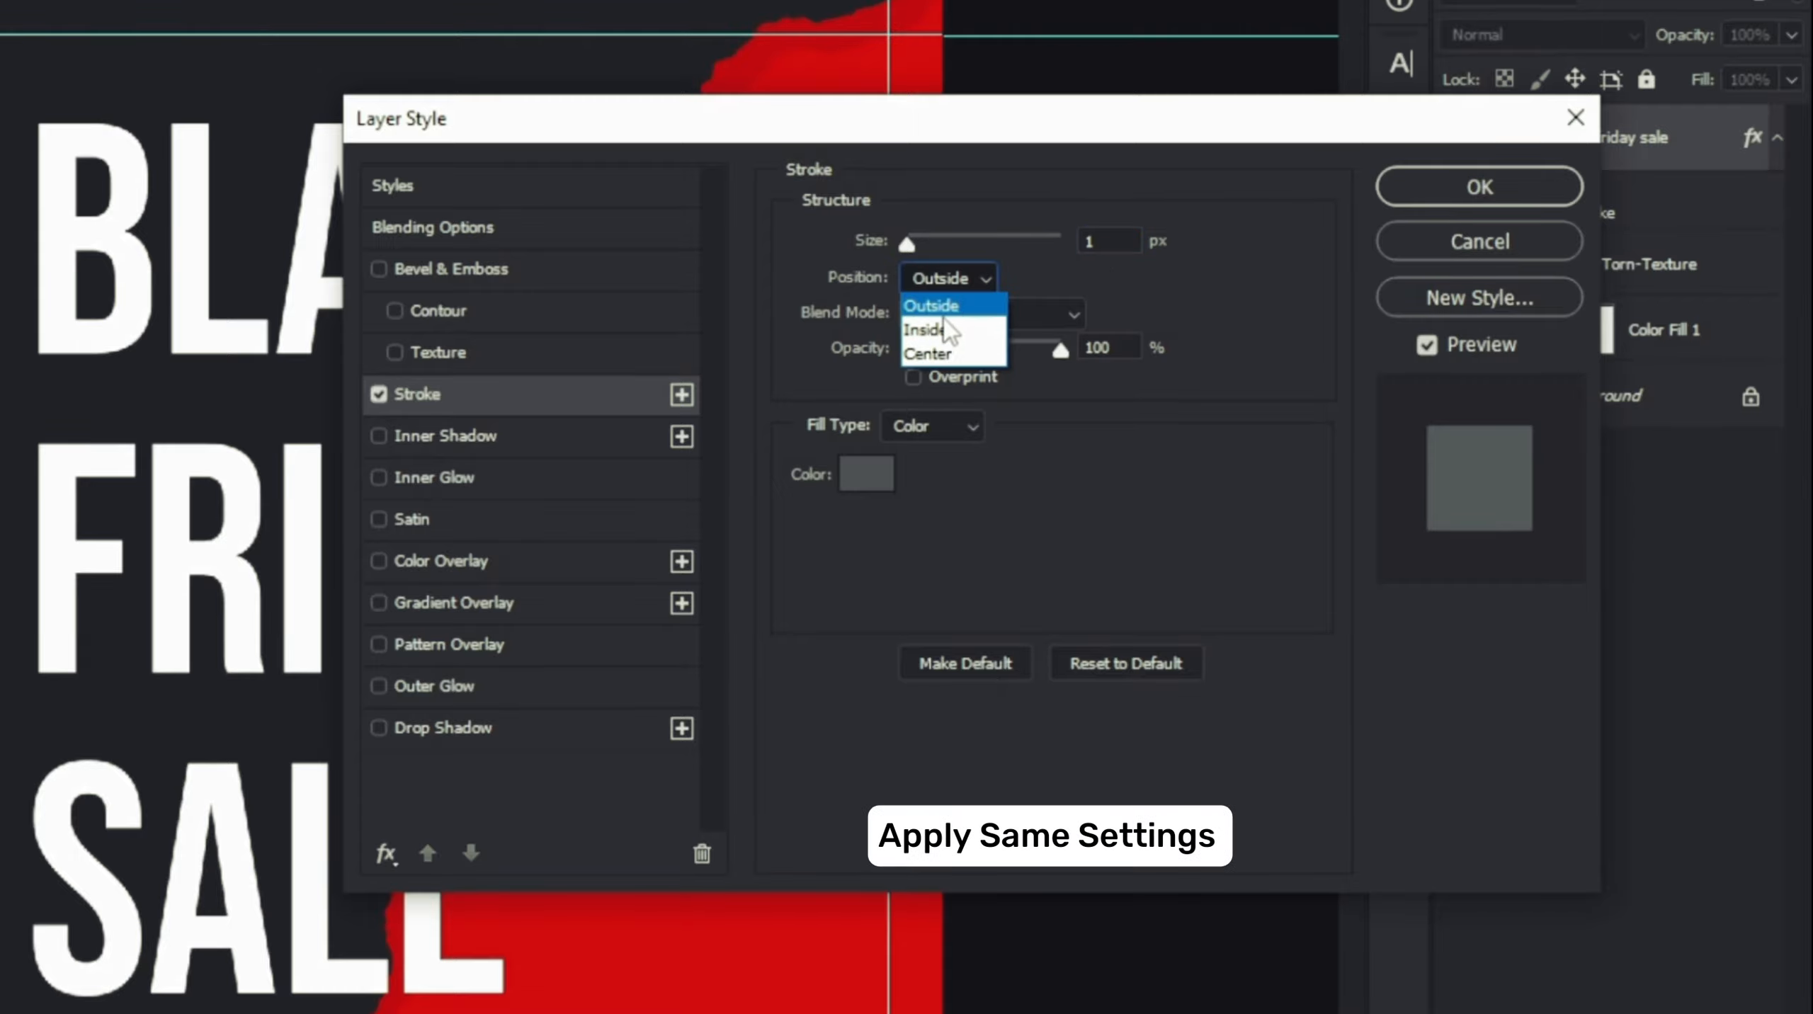
click(943, 313)
click(856, 485)
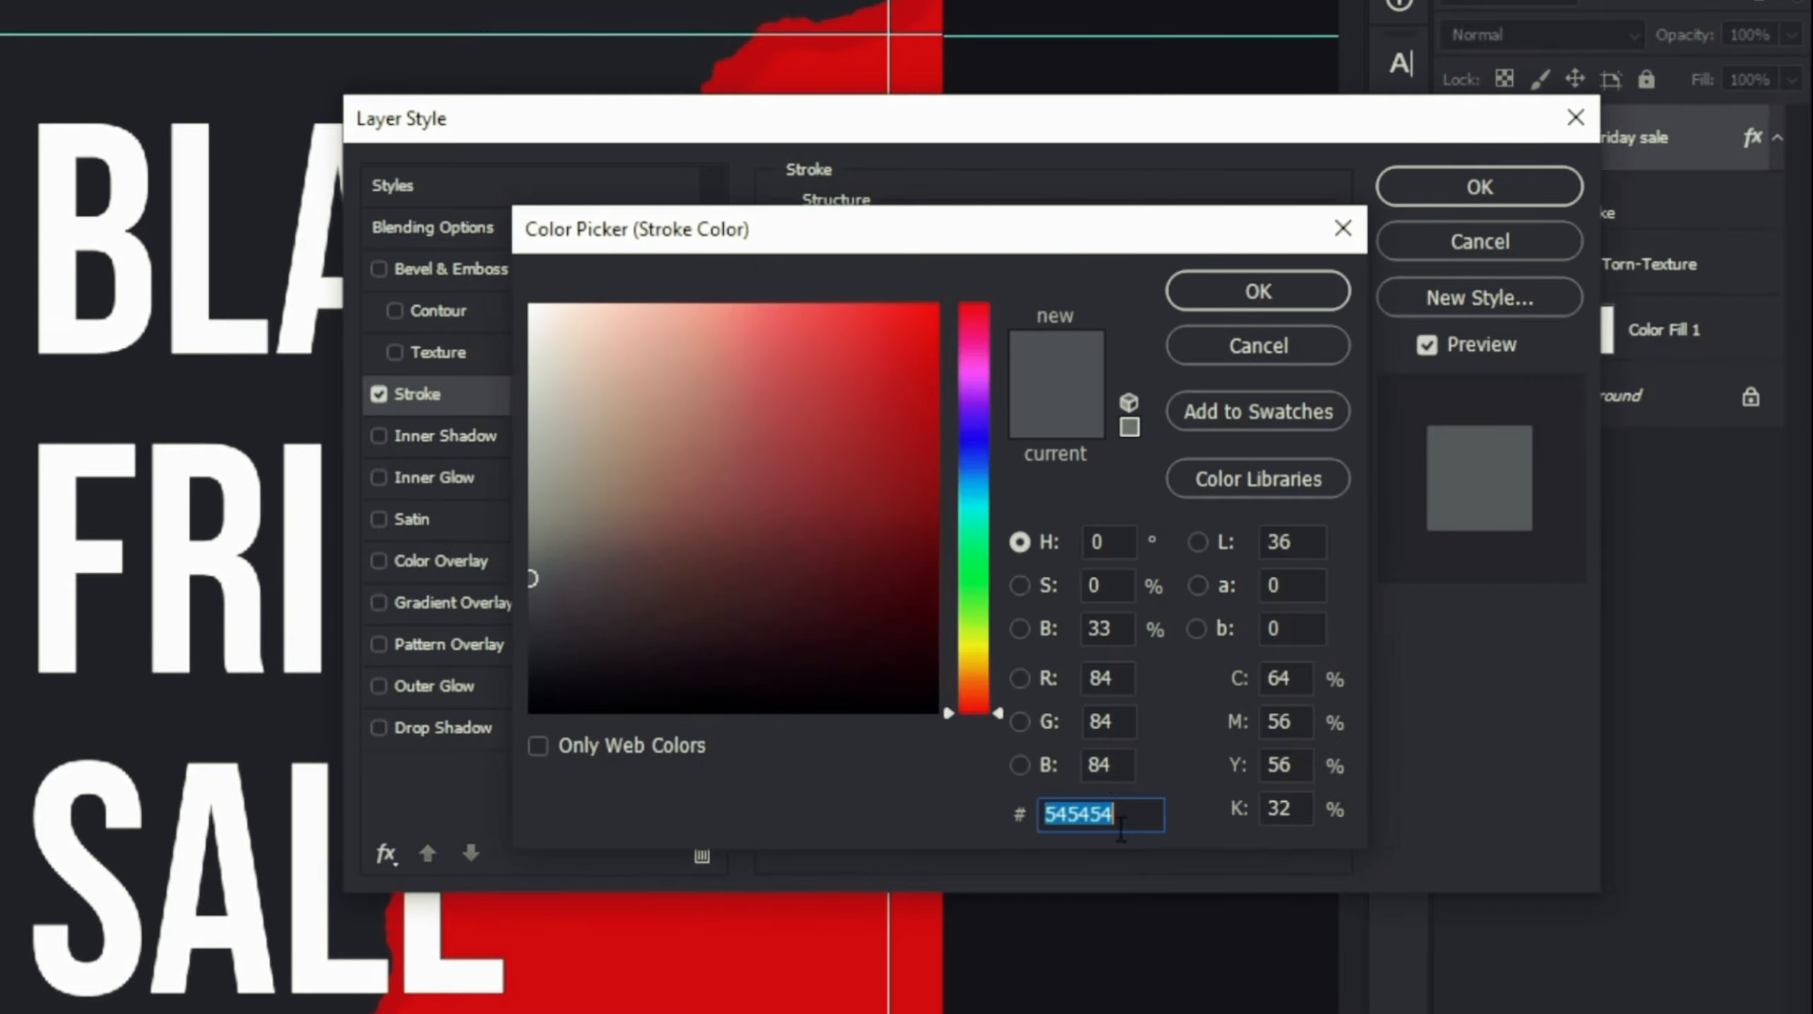
click(1259, 292)
click(1414, 187)
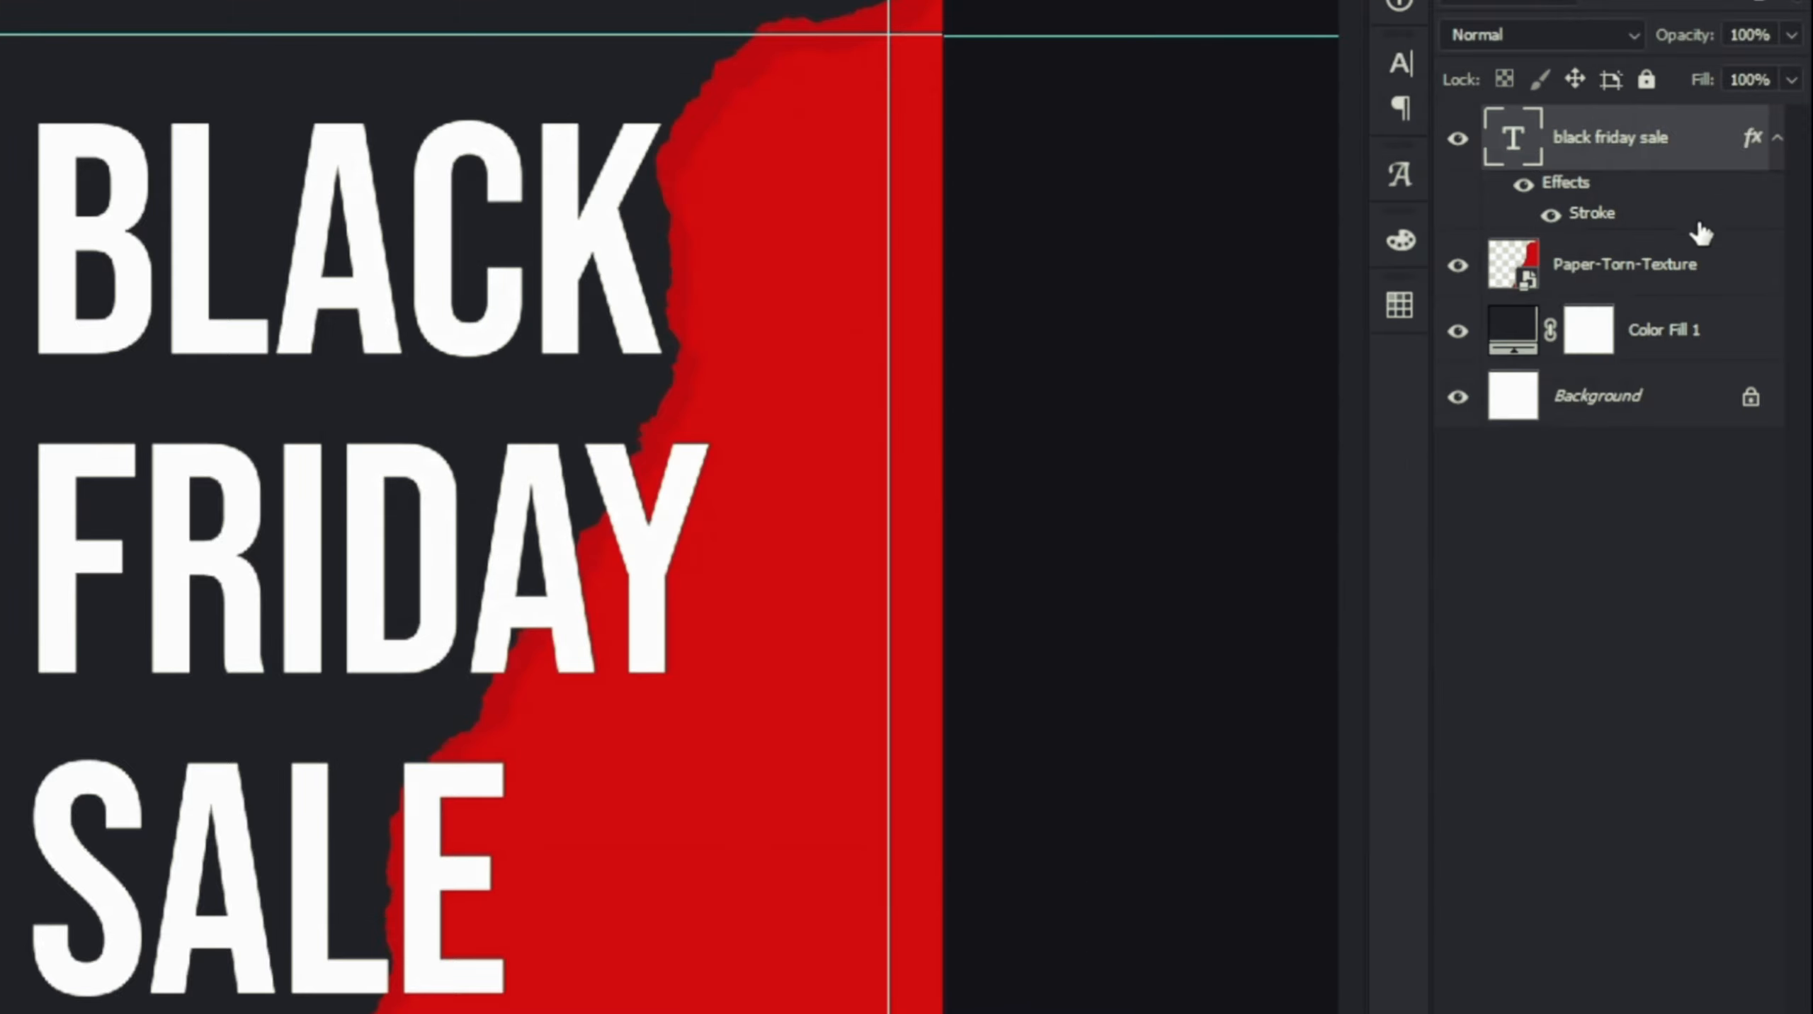
Lower the headline text layer's fill to 0%, keeping its opacity at 100%.
click(1790, 80)
drag(1788, 116, 1640, 116)
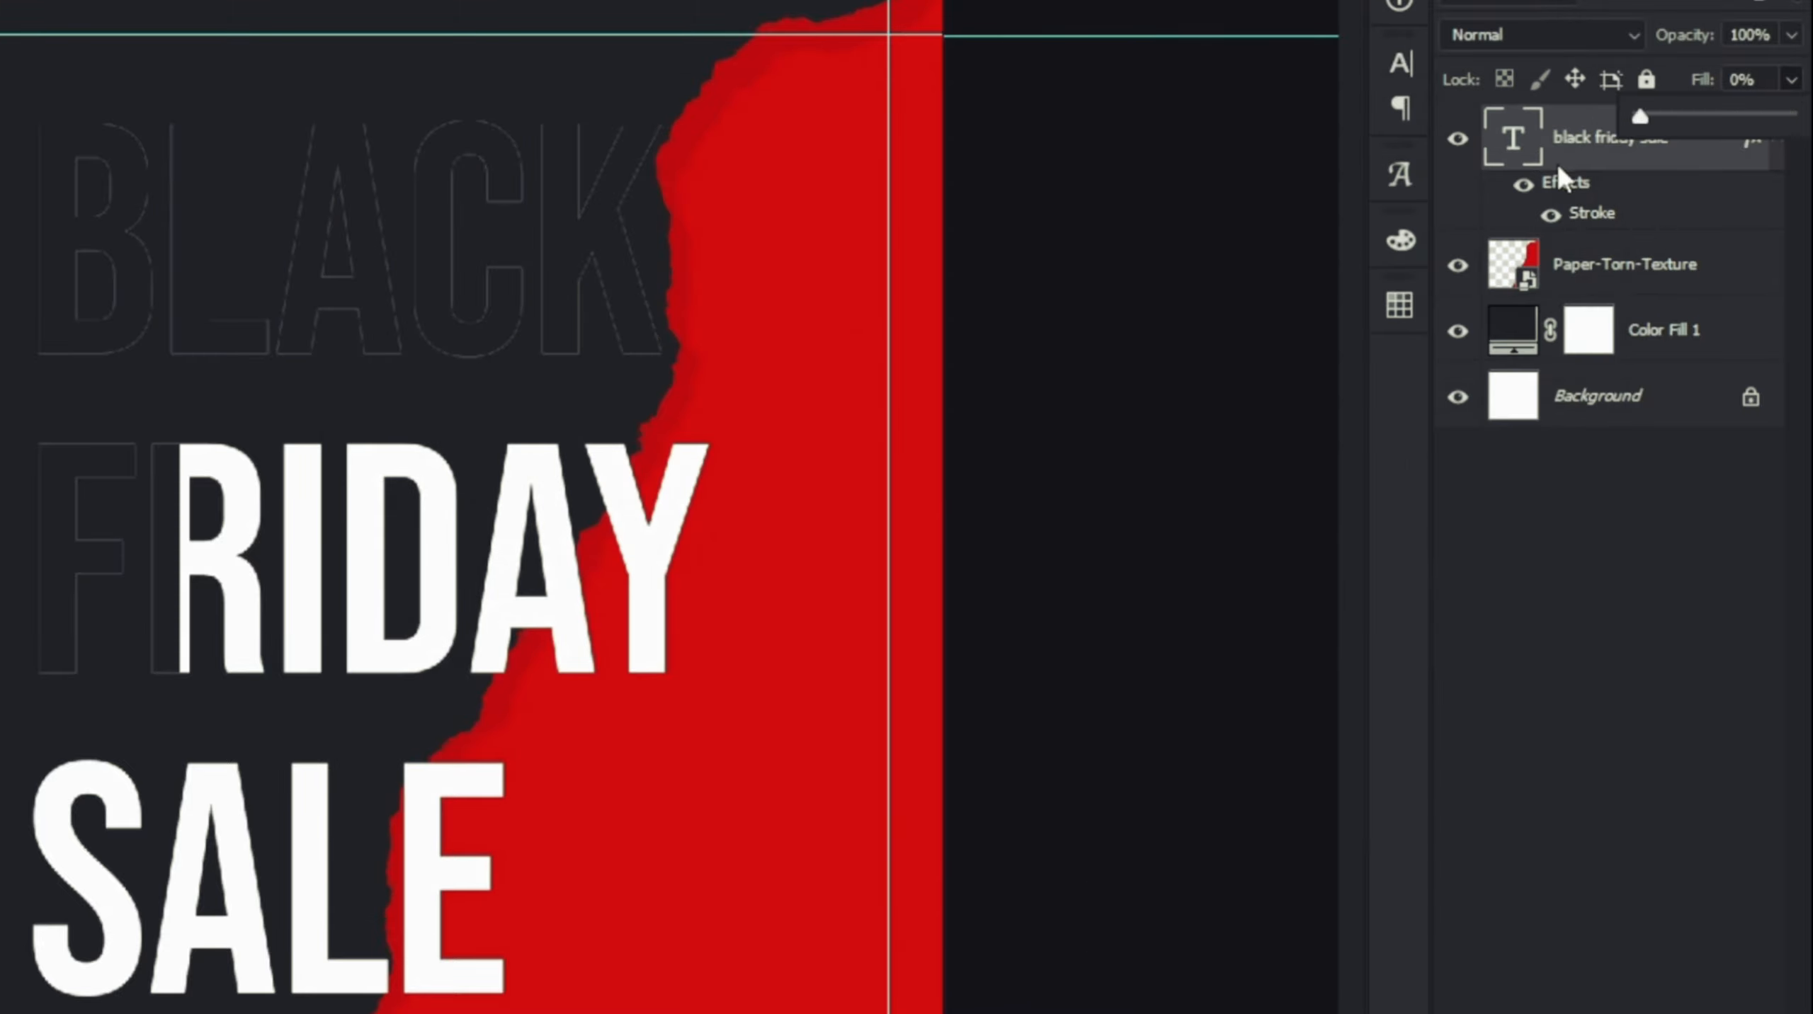
click(1682, 160)
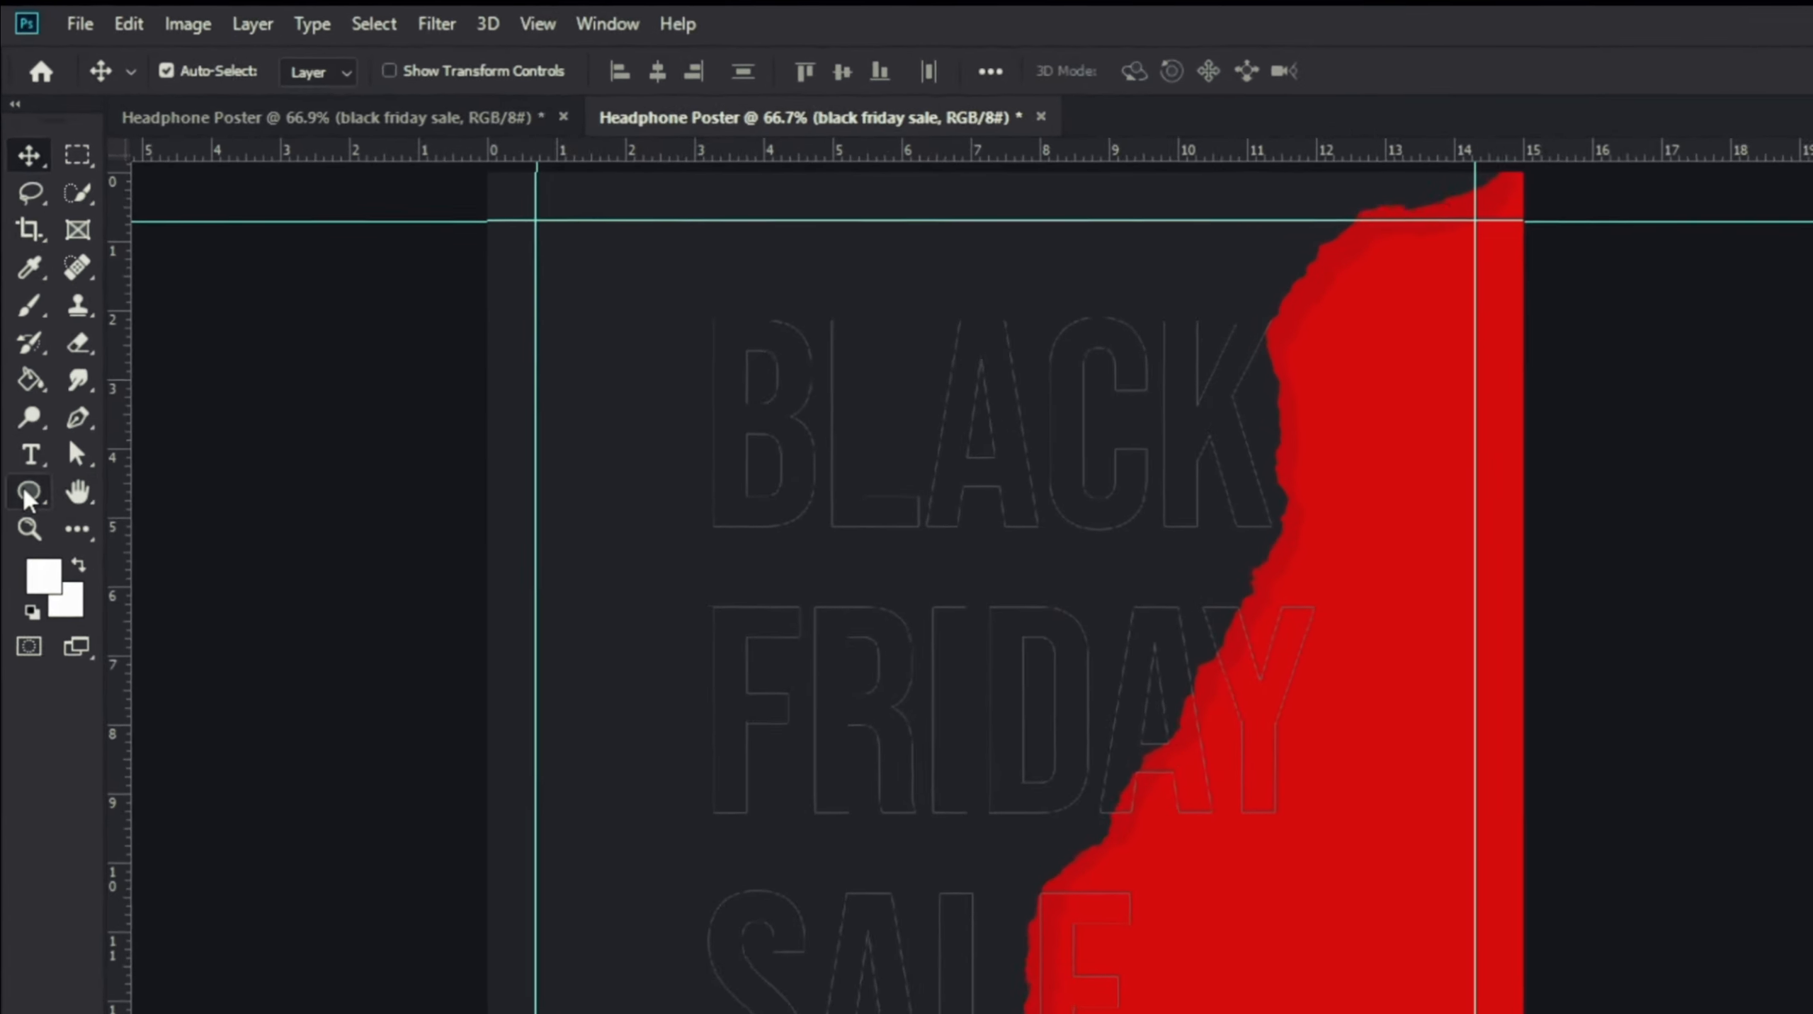
Draw a white circle about 624 px in diameter near the centre of the canvas with the Ellipse tool.
click(24, 388)
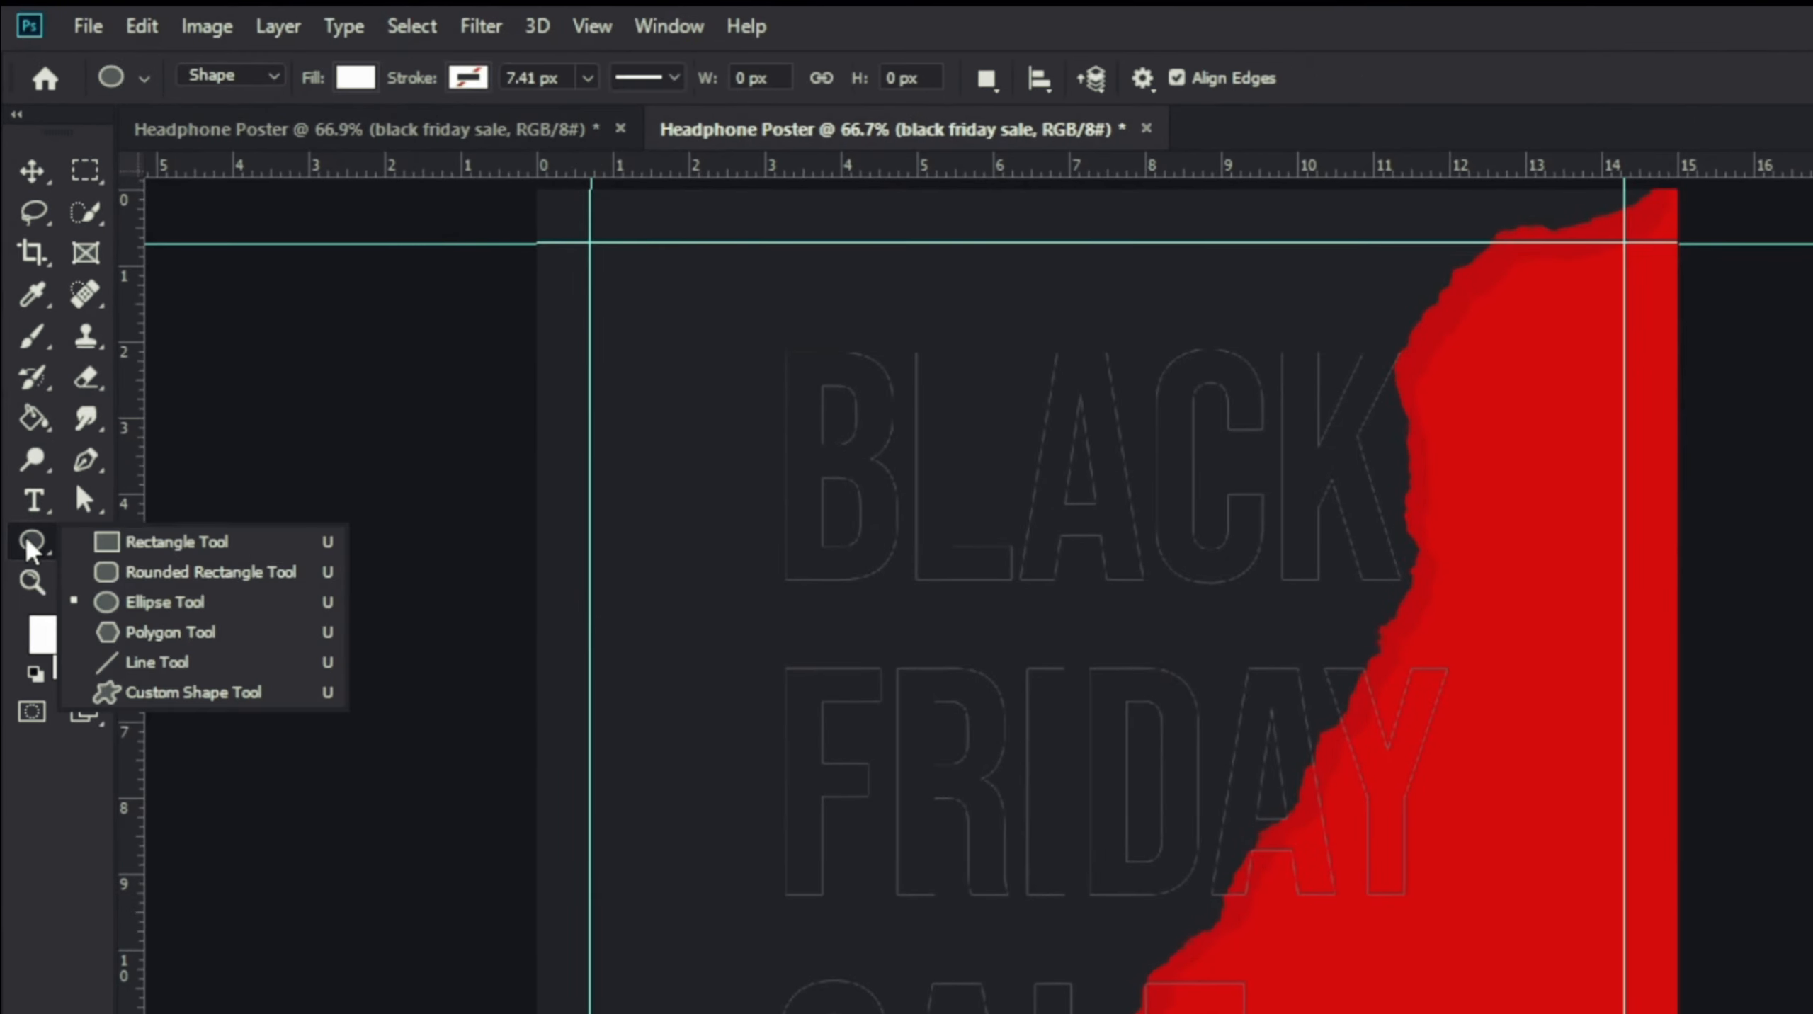
click(173, 602)
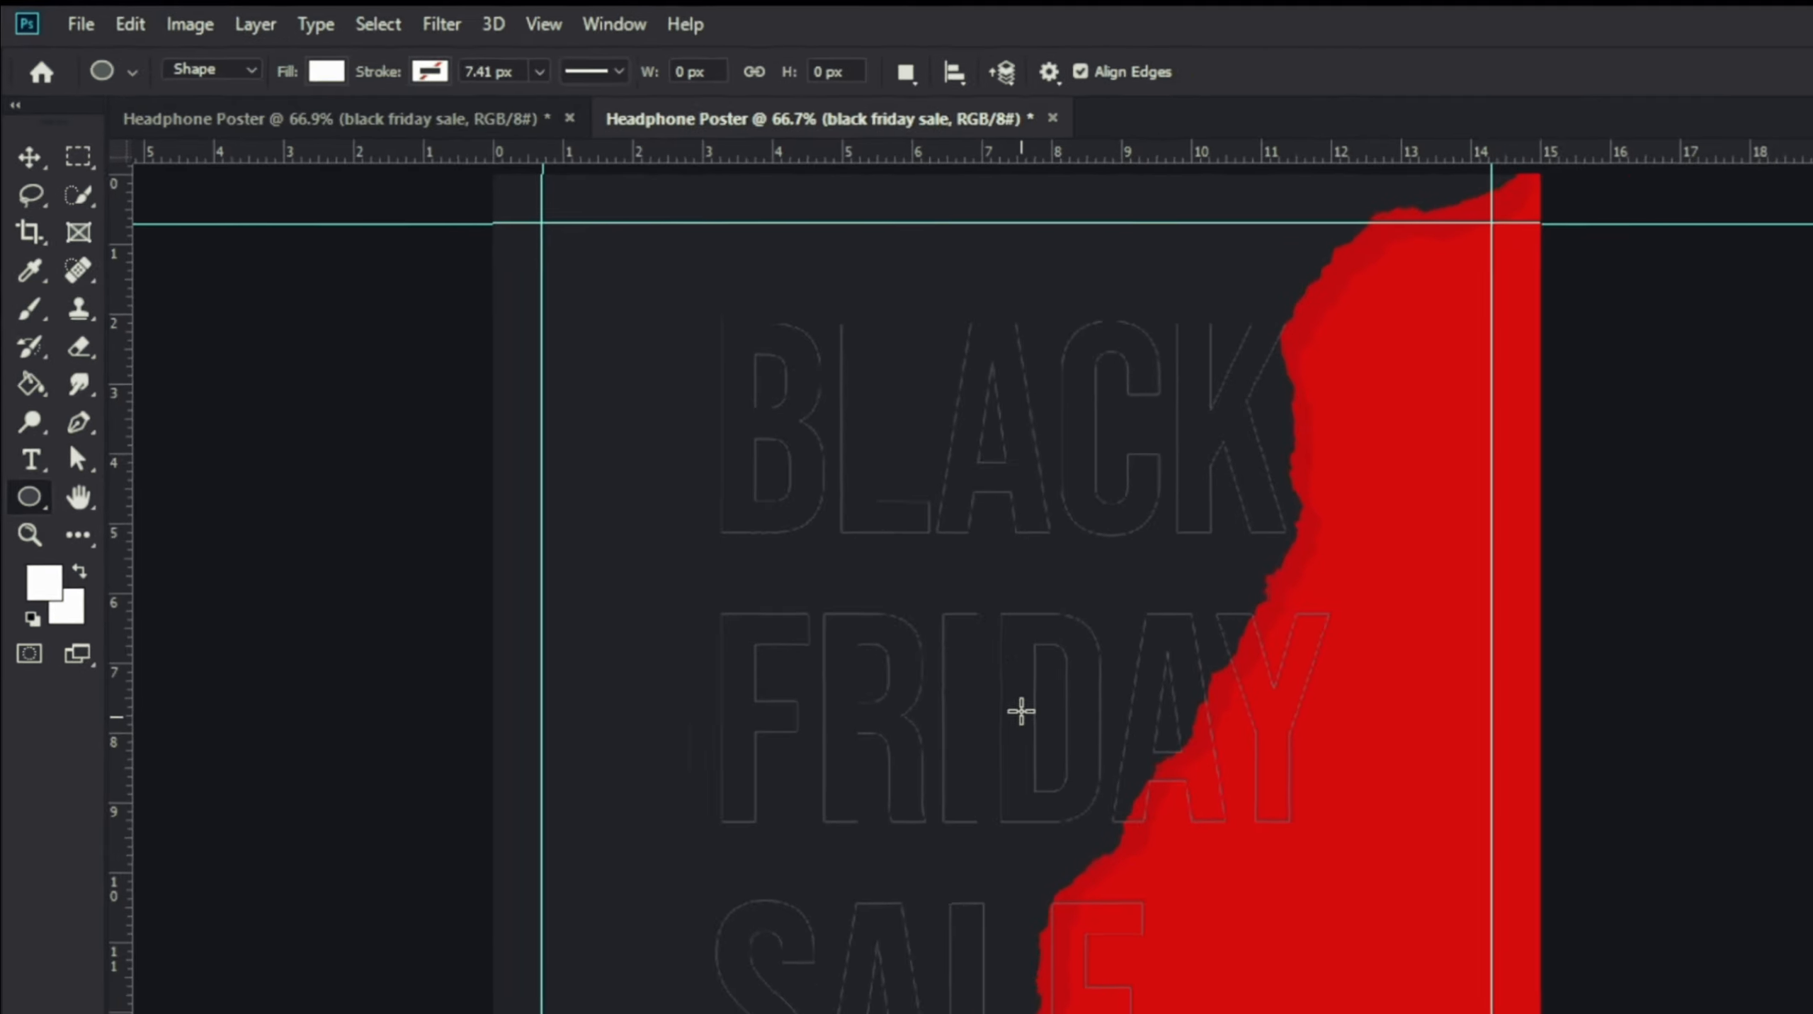
drag(1112, 774, 1153, 876)
drag(825, 625, 1028, 814)
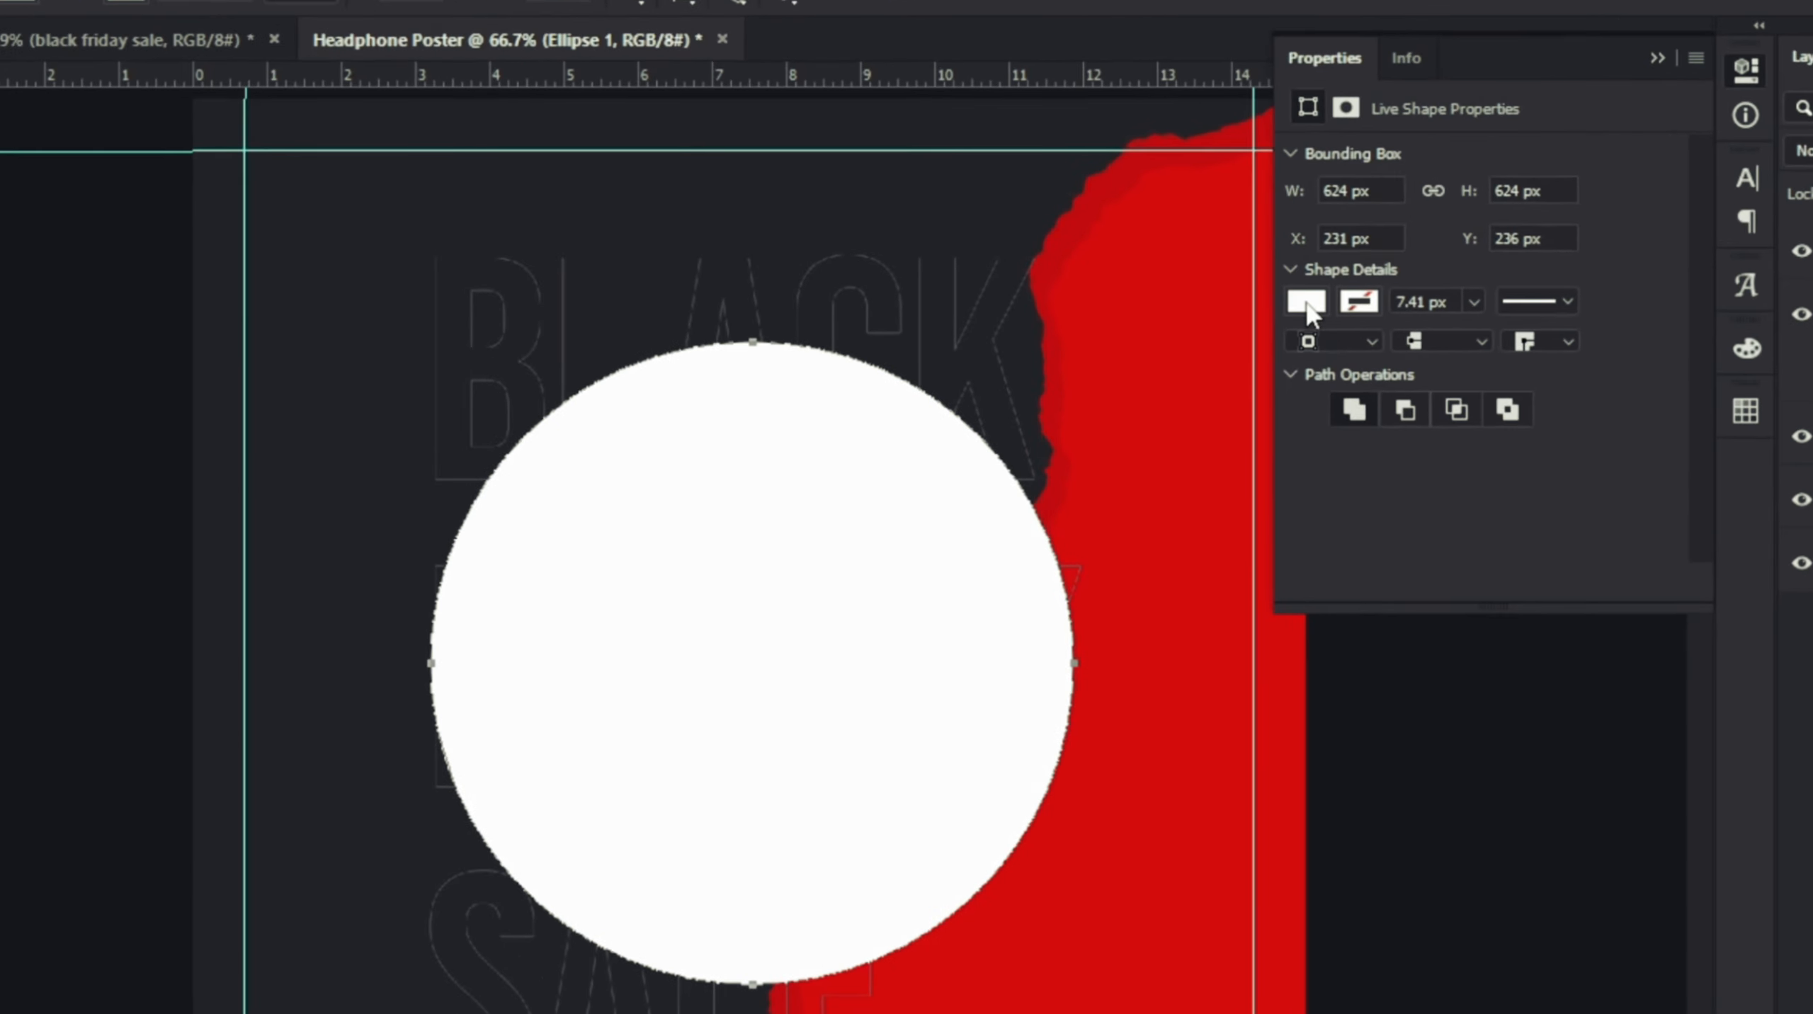
Turn the circle into a ring with no fill and a white stroke of about 110.77 px.
click(1201, 284)
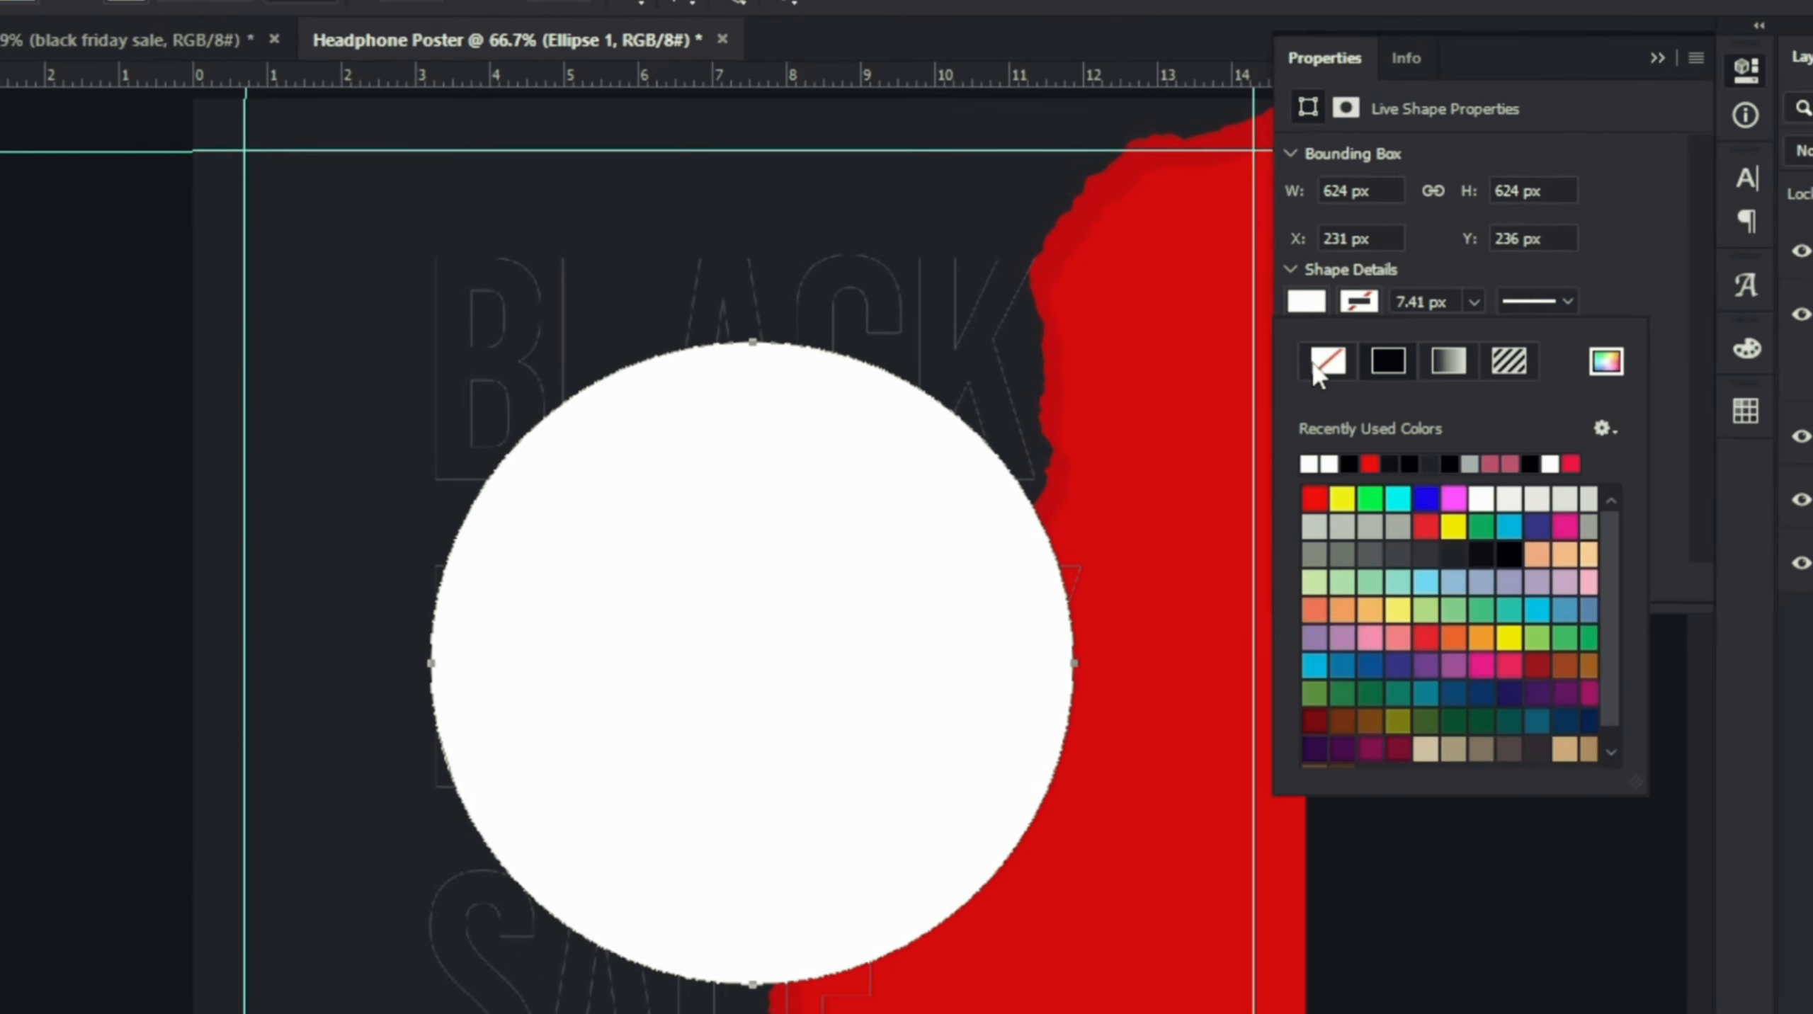
click(1327, 361)
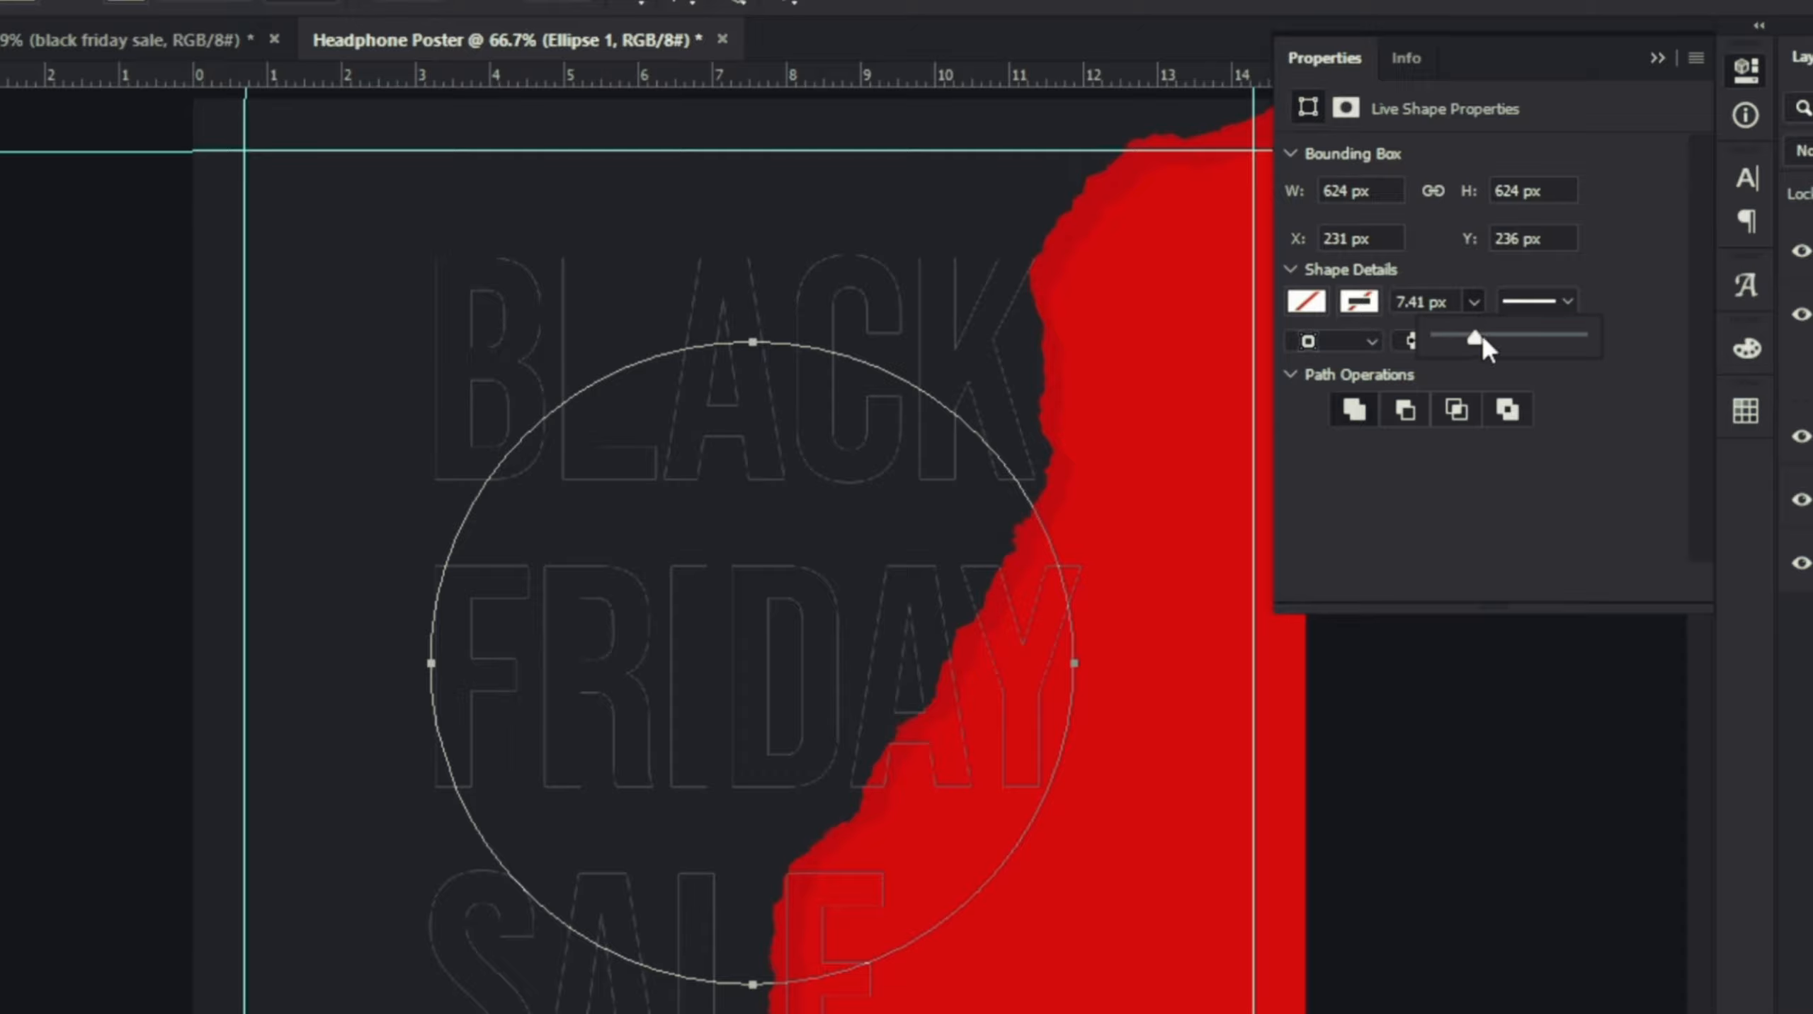
drag(1514, 348, 1558, 360)
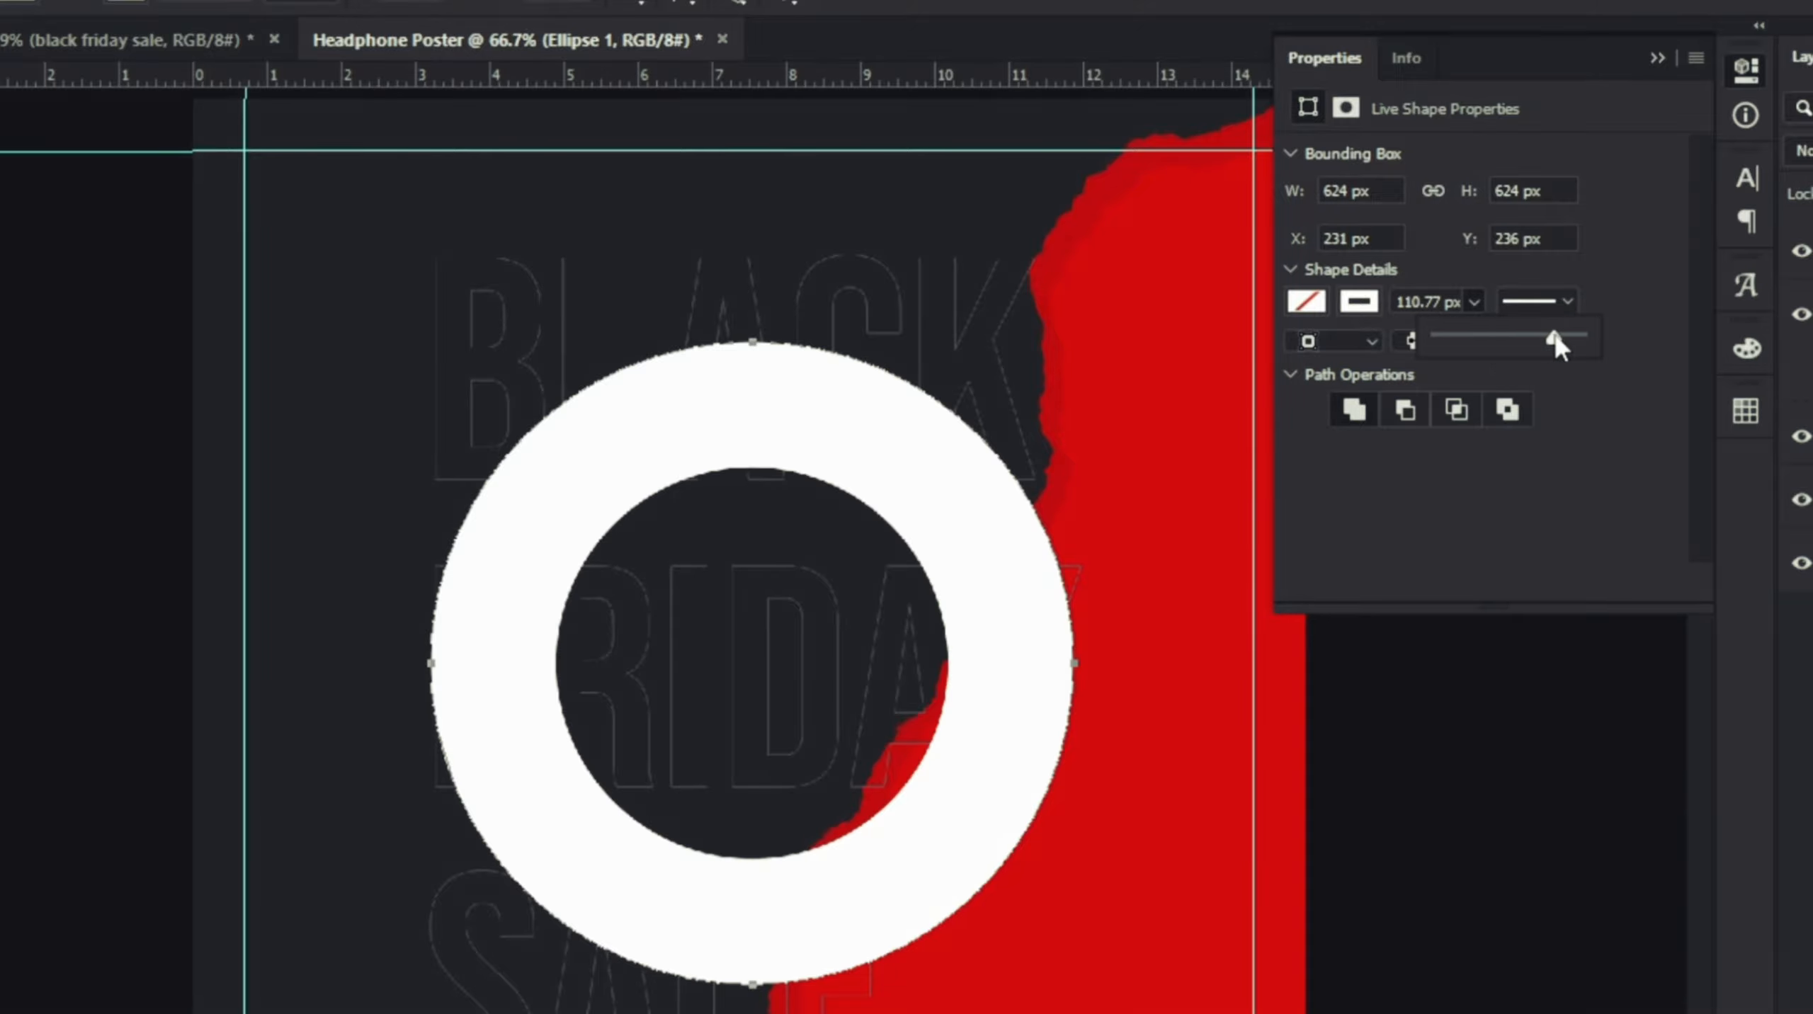
click(1656, 58)
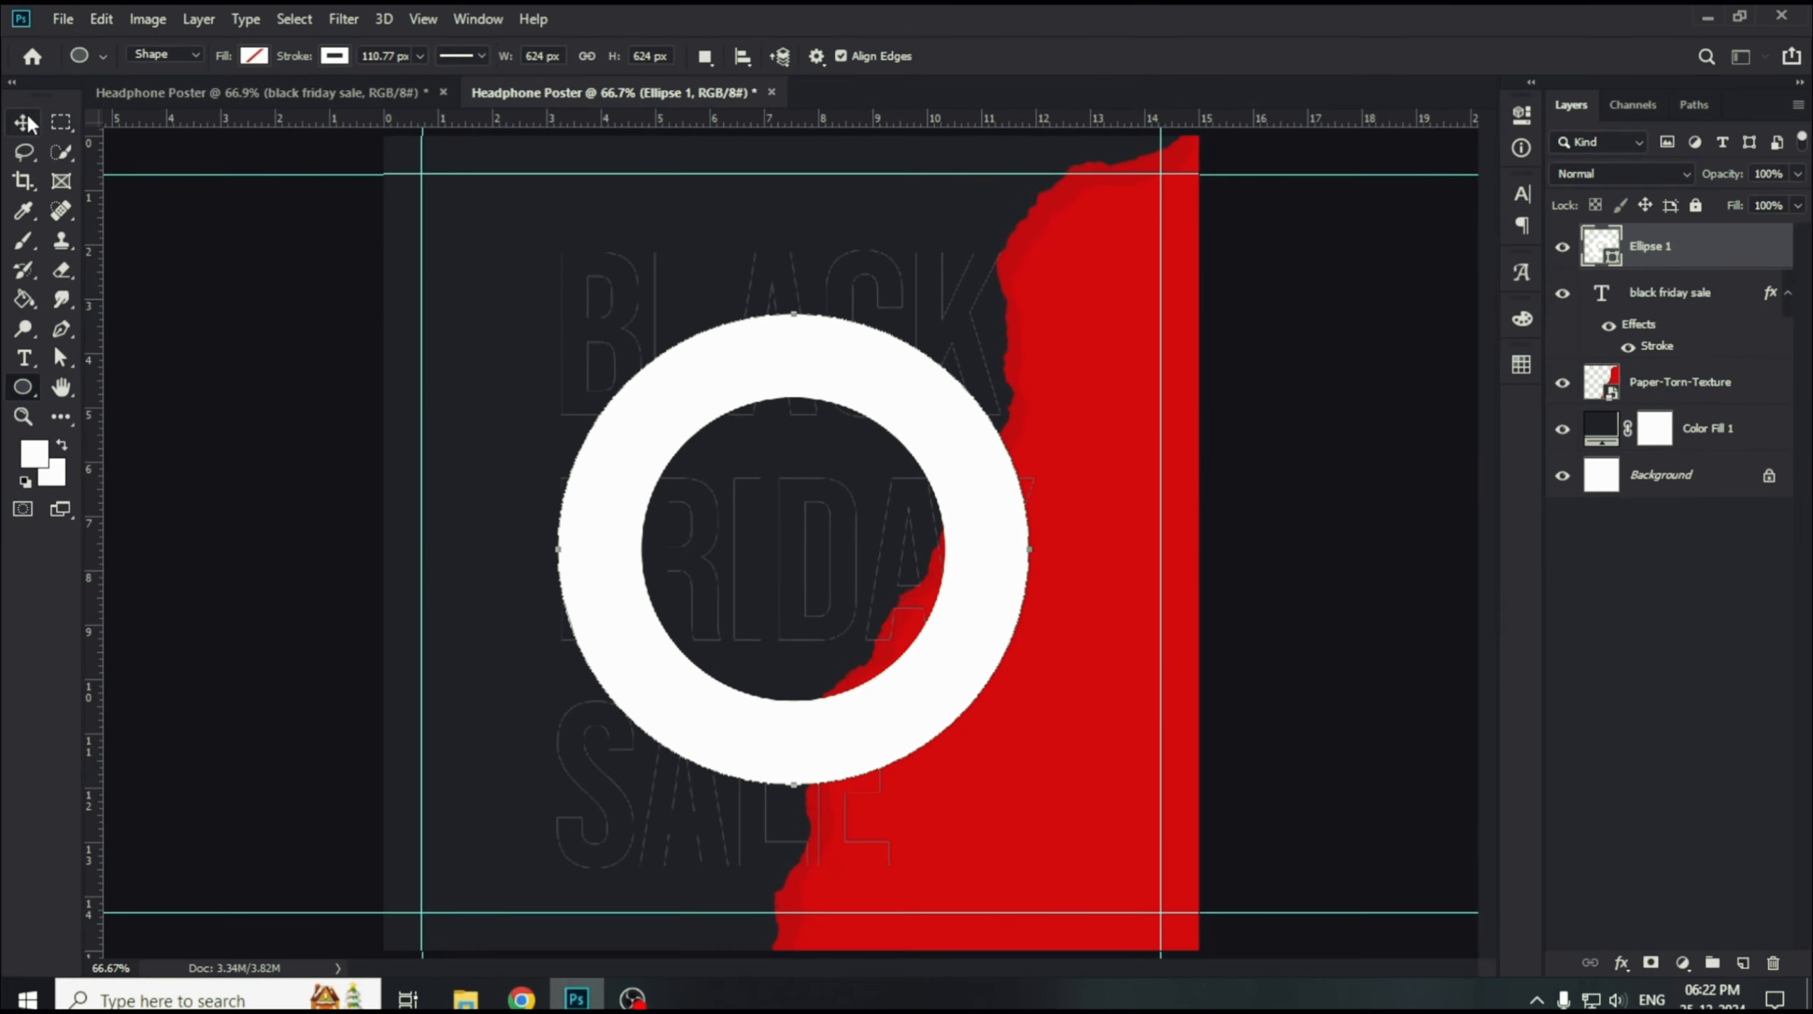
Convert the ring to a smart object and scale it down to about 41.83%.
key(v)
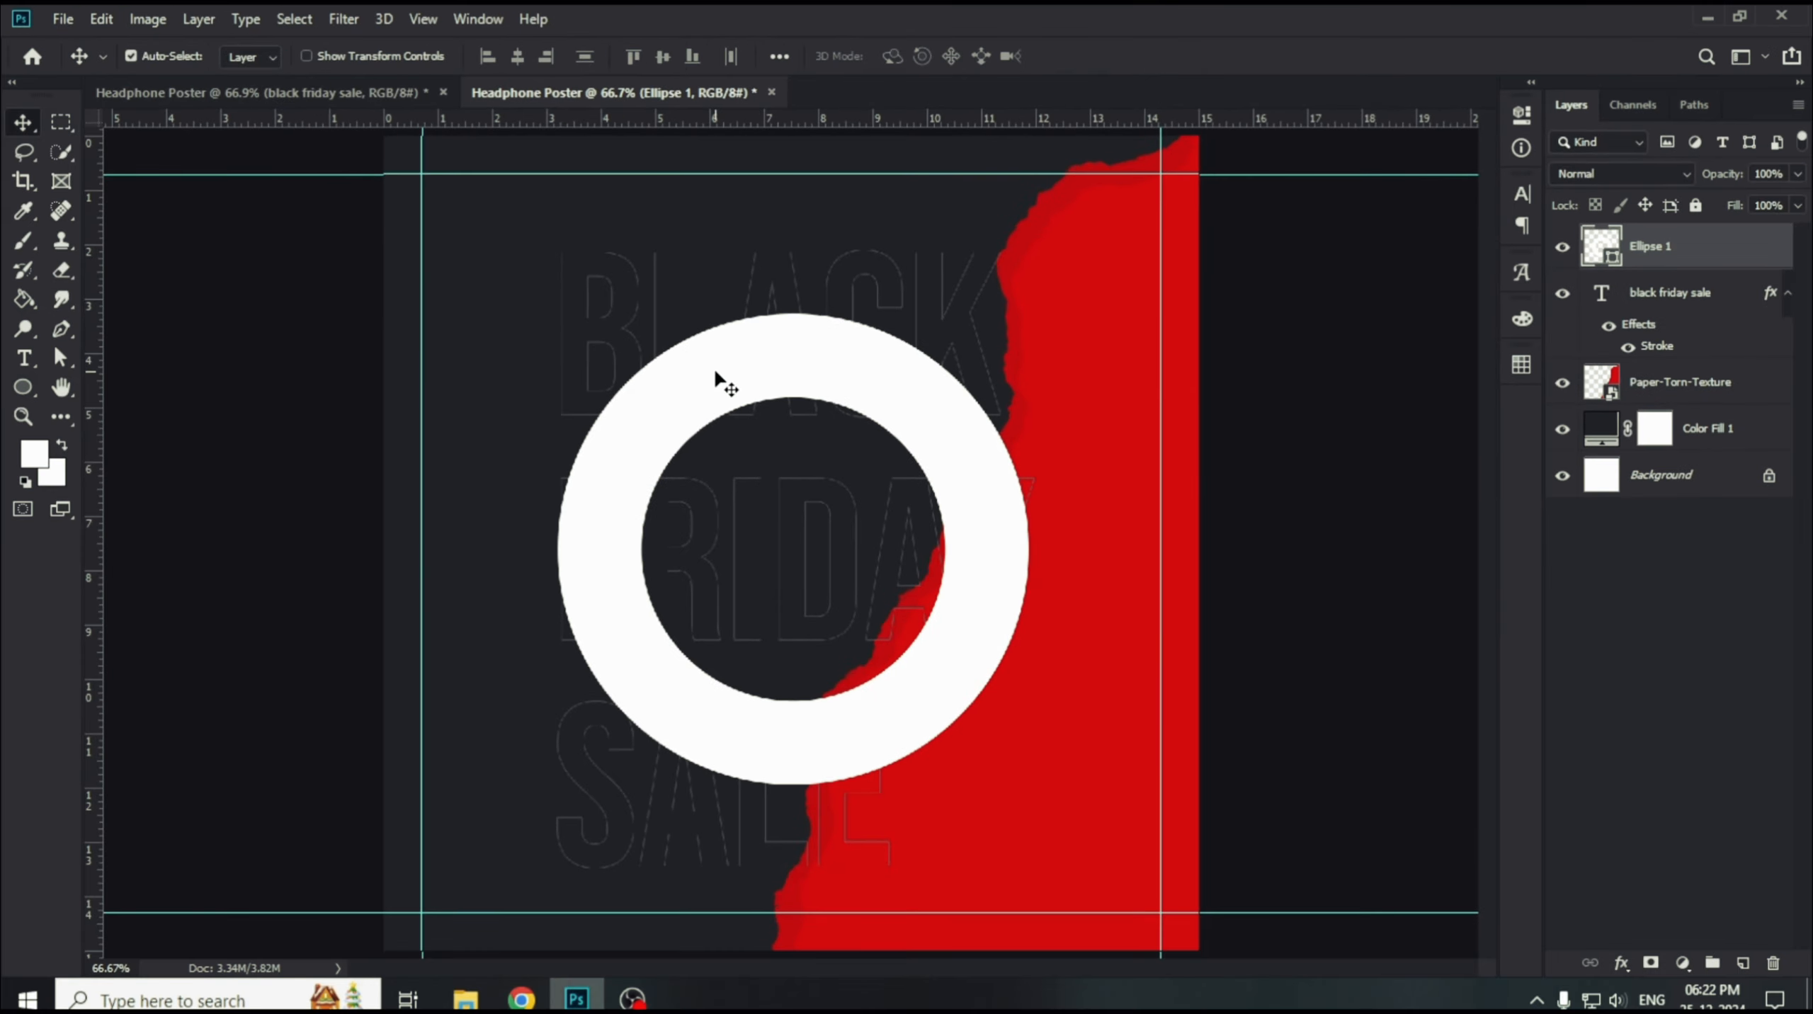
right_click(1734, 247)
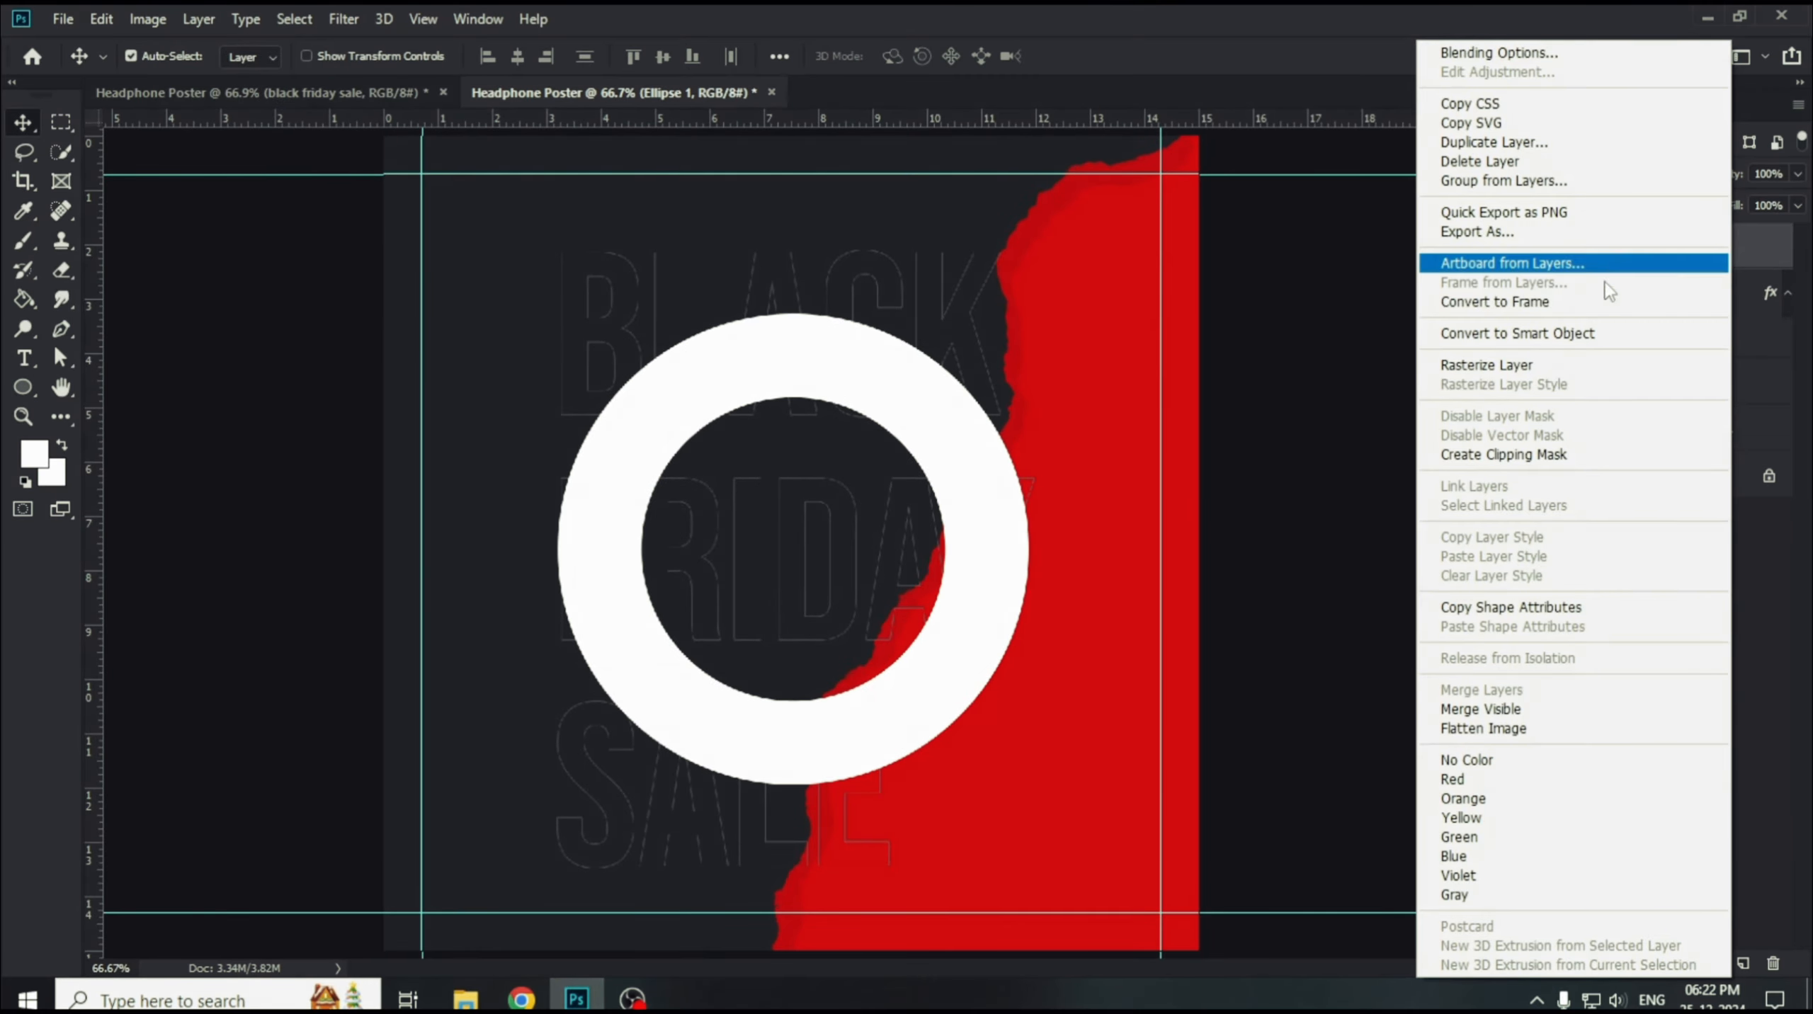
click(1490, 343)
key(ctrl+t)
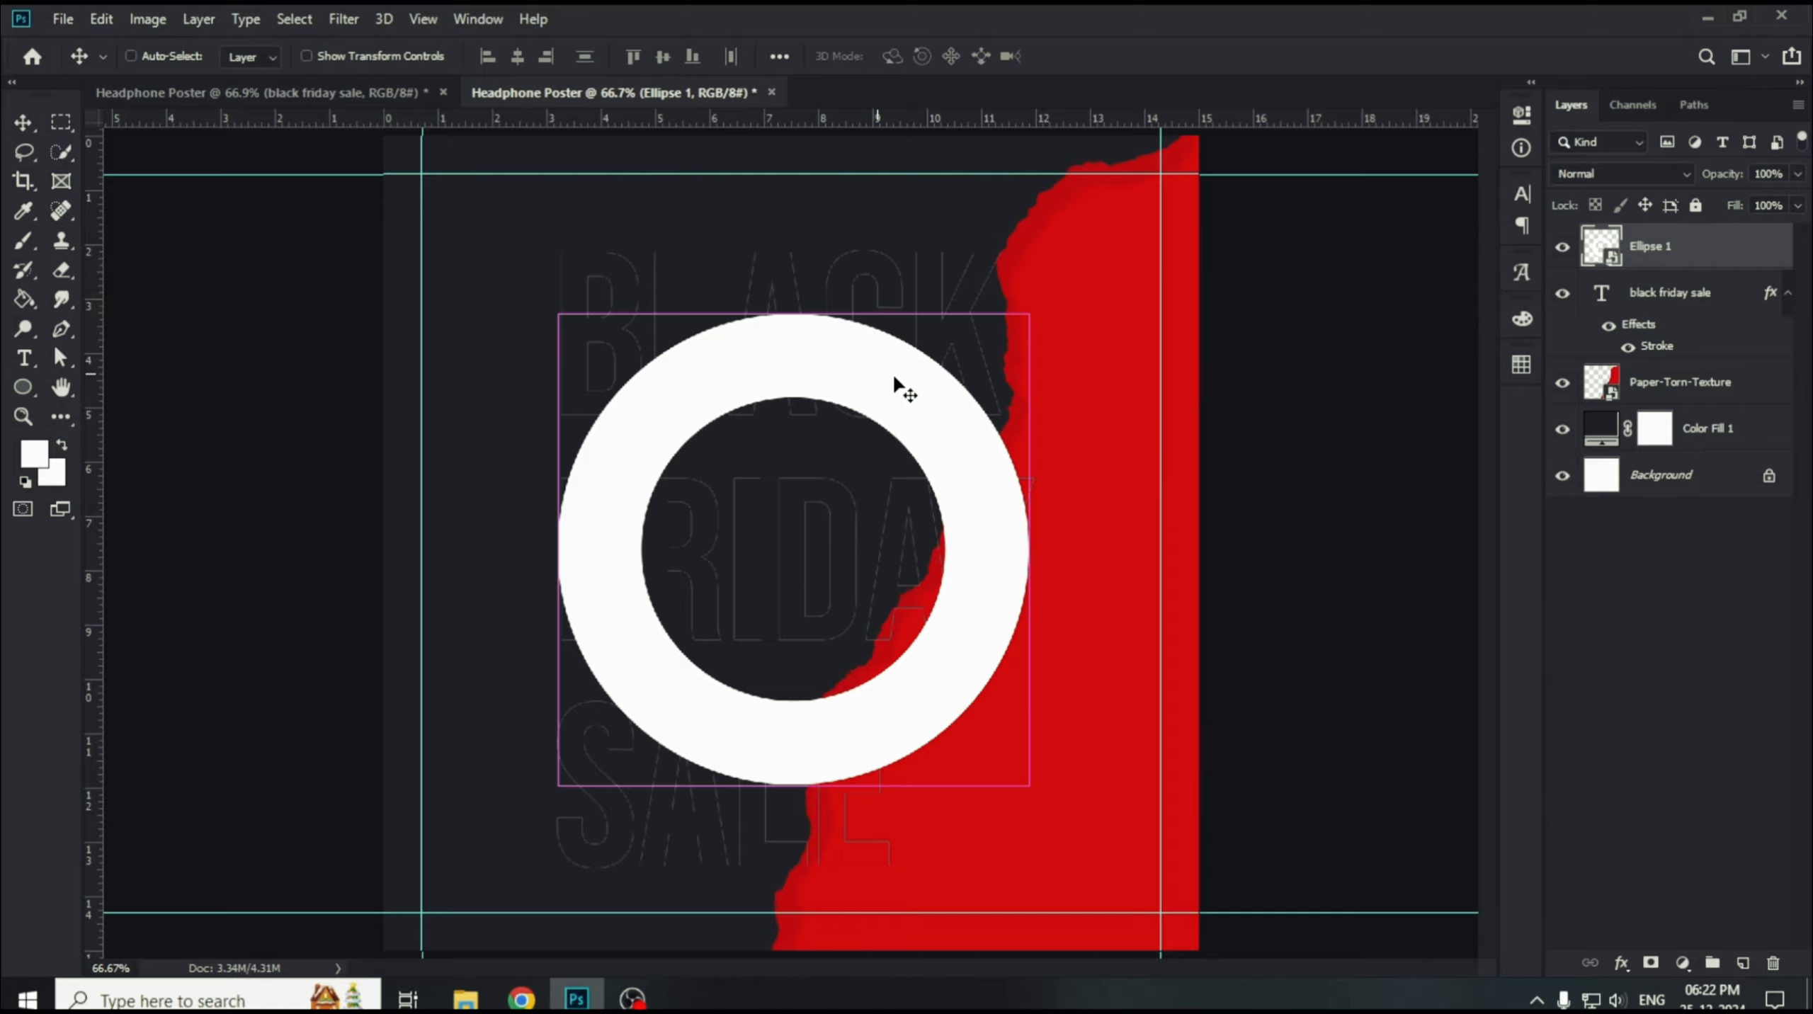
drag(1032, 312, 917, 469)
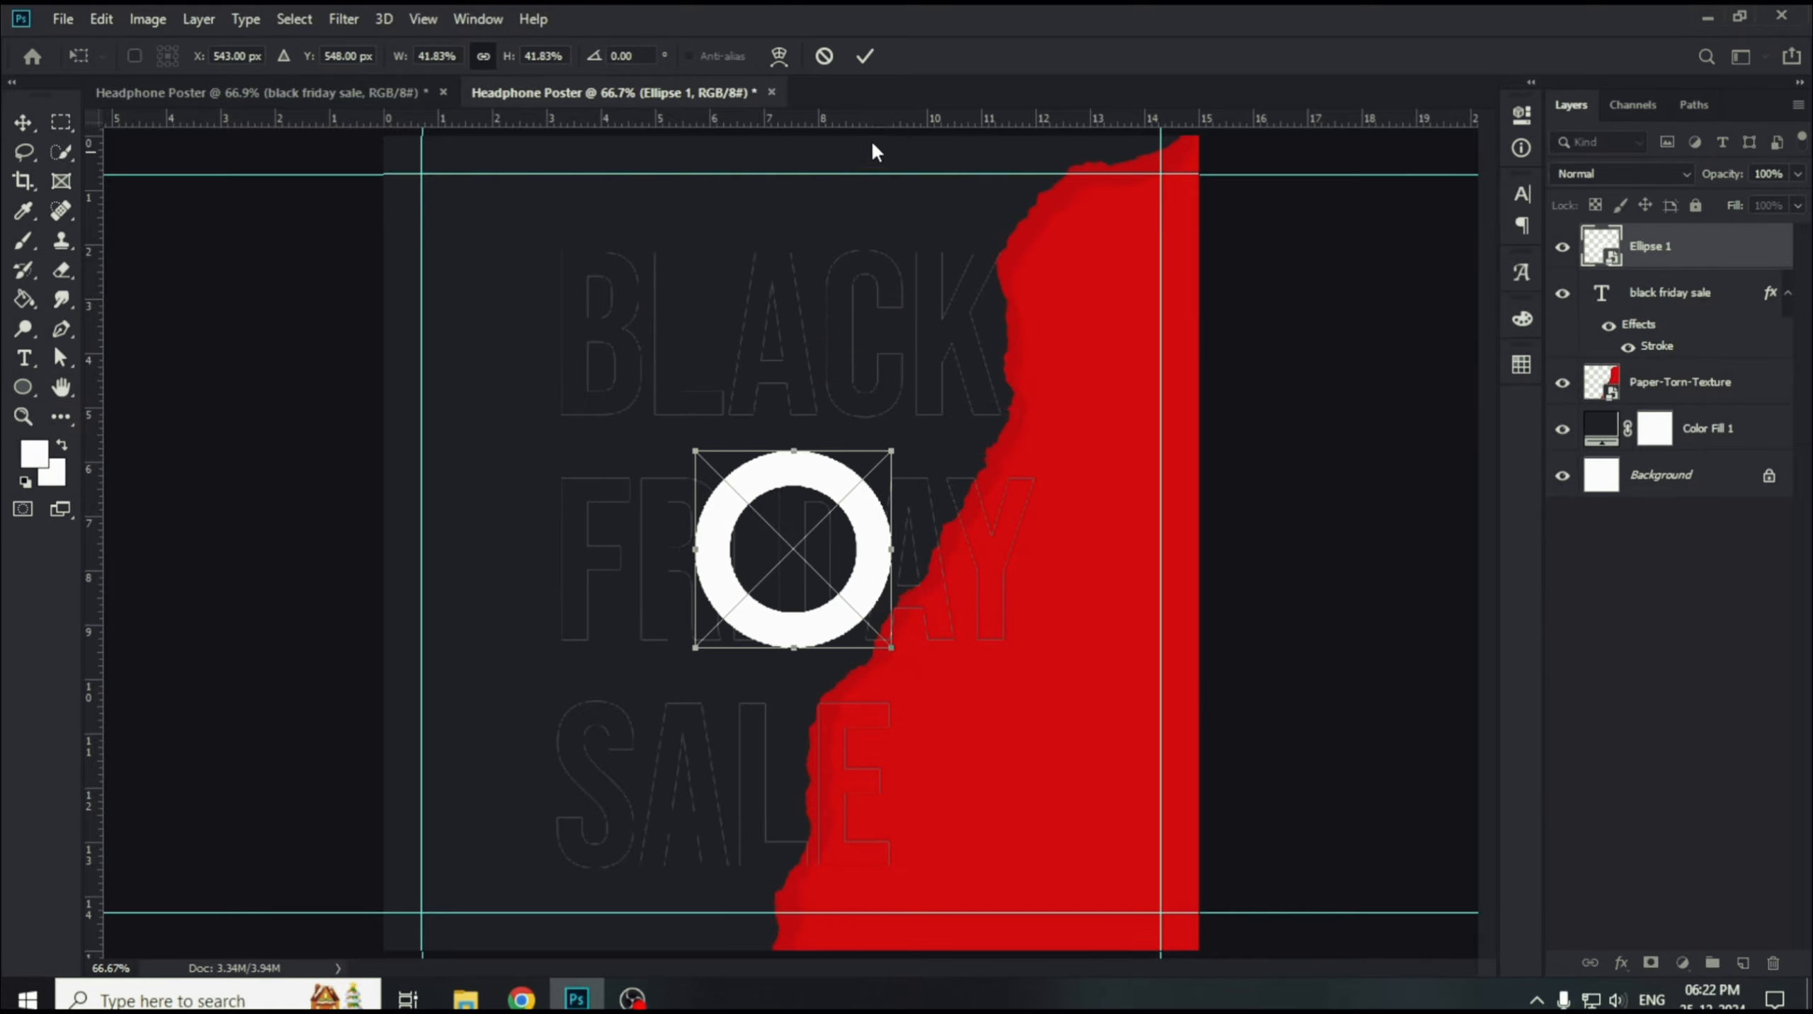
click(864, 56)
Move the ring partly off the canvas's bottom edge, below SALE, and set its opacity to 10%.
drag(789, 558, 669, 913)
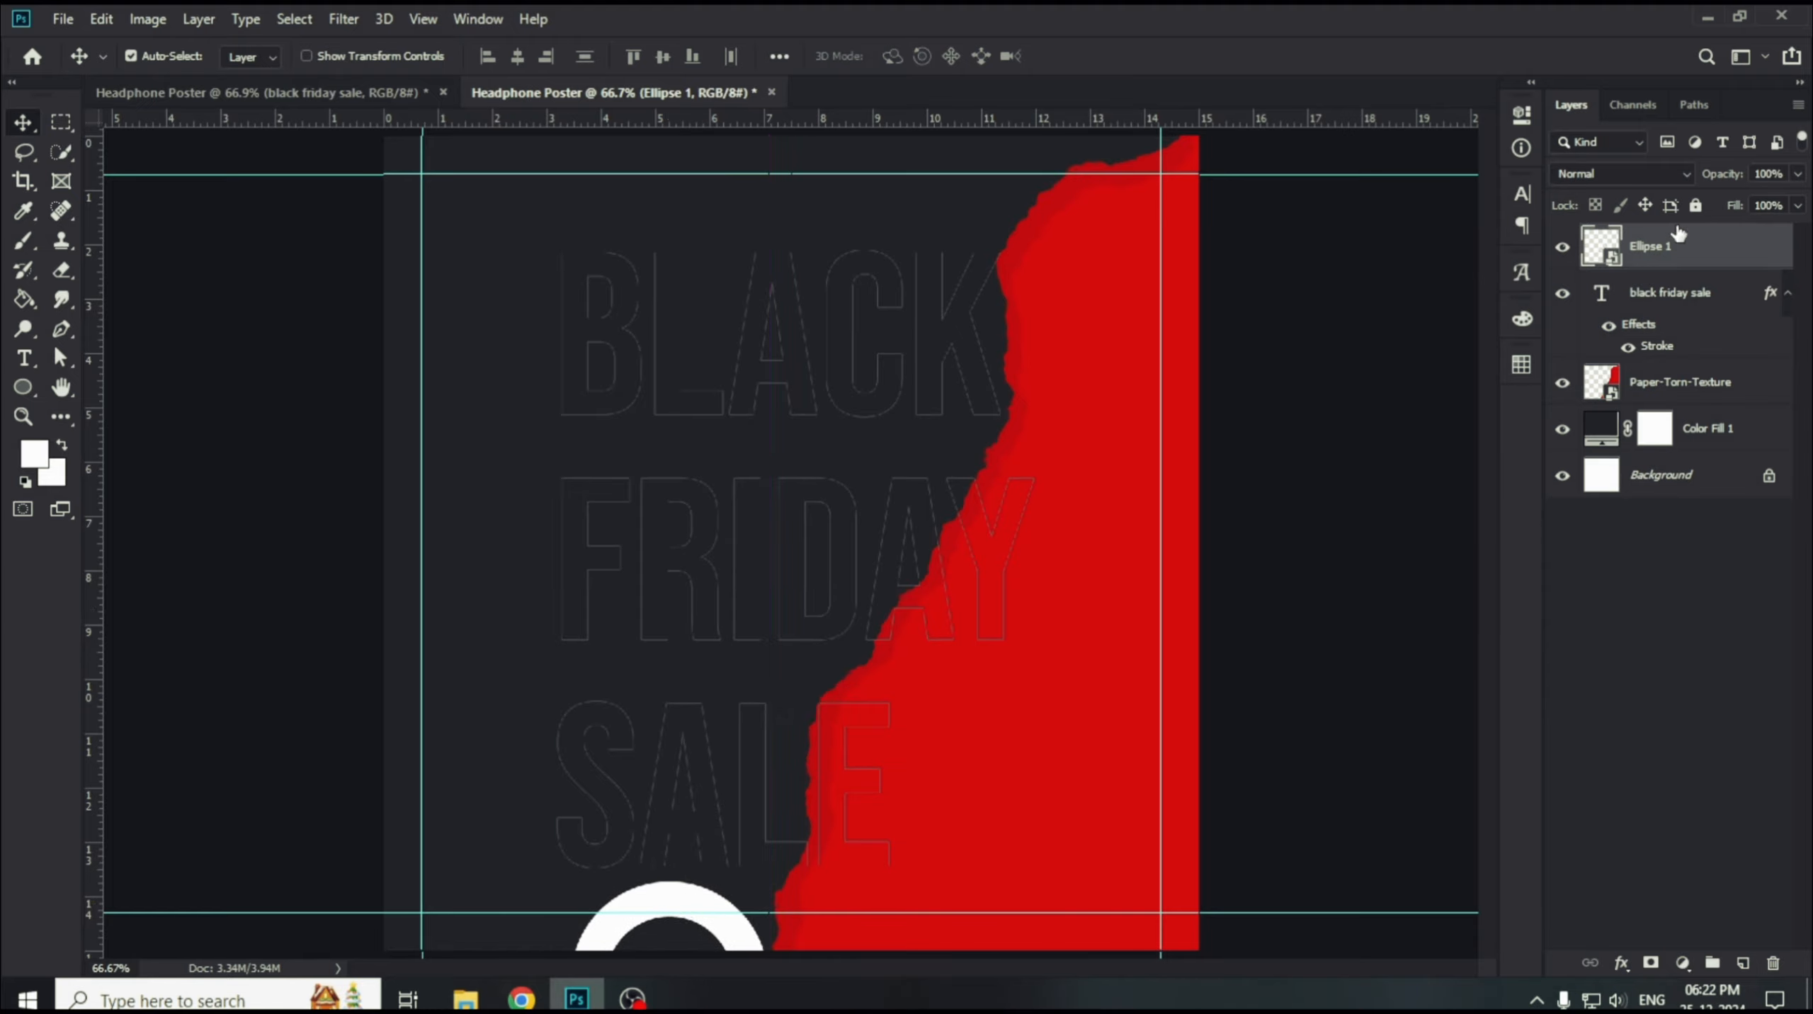
text(10)
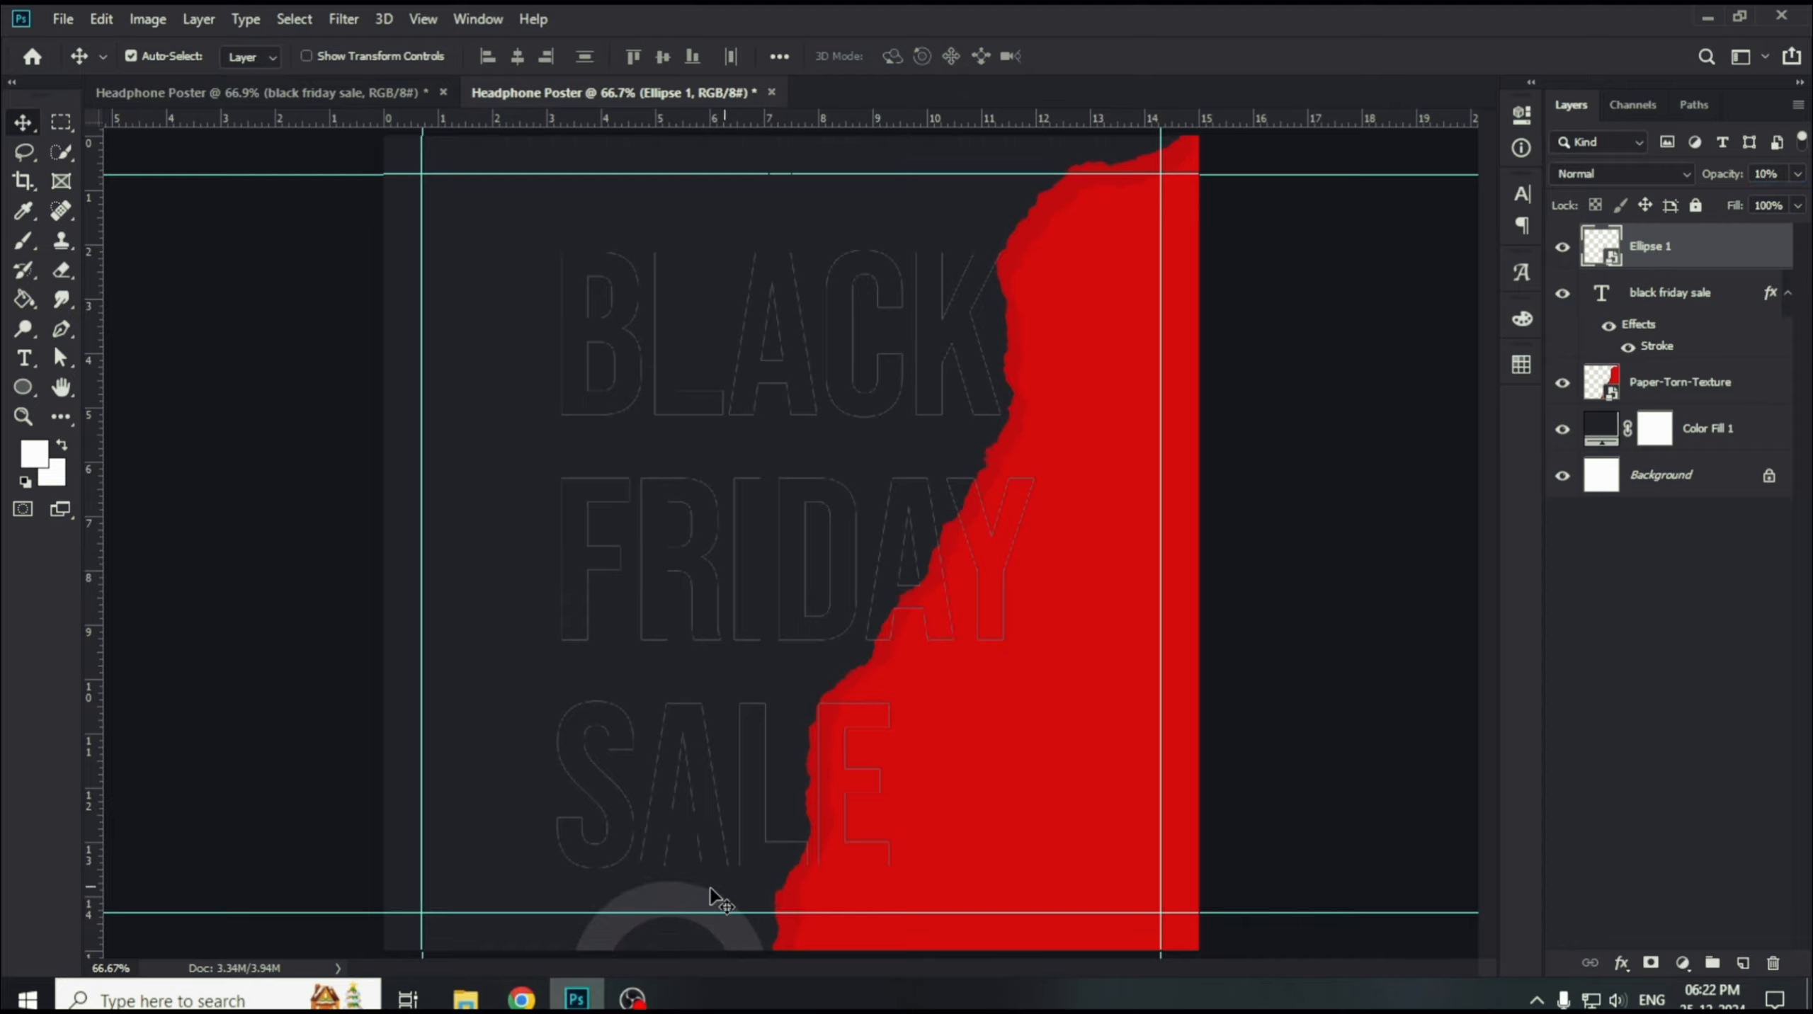
Duplicate the faint ring upward and scale the copy to about a third larger.
drag(705, 906, 990, 425)
key(ctrl+t)
mouse_move(1054, 598)
mouse_down()
mouse_move(1083, 643)
mouse_move(1072, 619)
mouse_up()
click(865, 55)
Place enlarged ring copies partly off the canvas's right and top edges, and set the right one's opacity to 20%.
drag(1003, 412, 1232, 796)
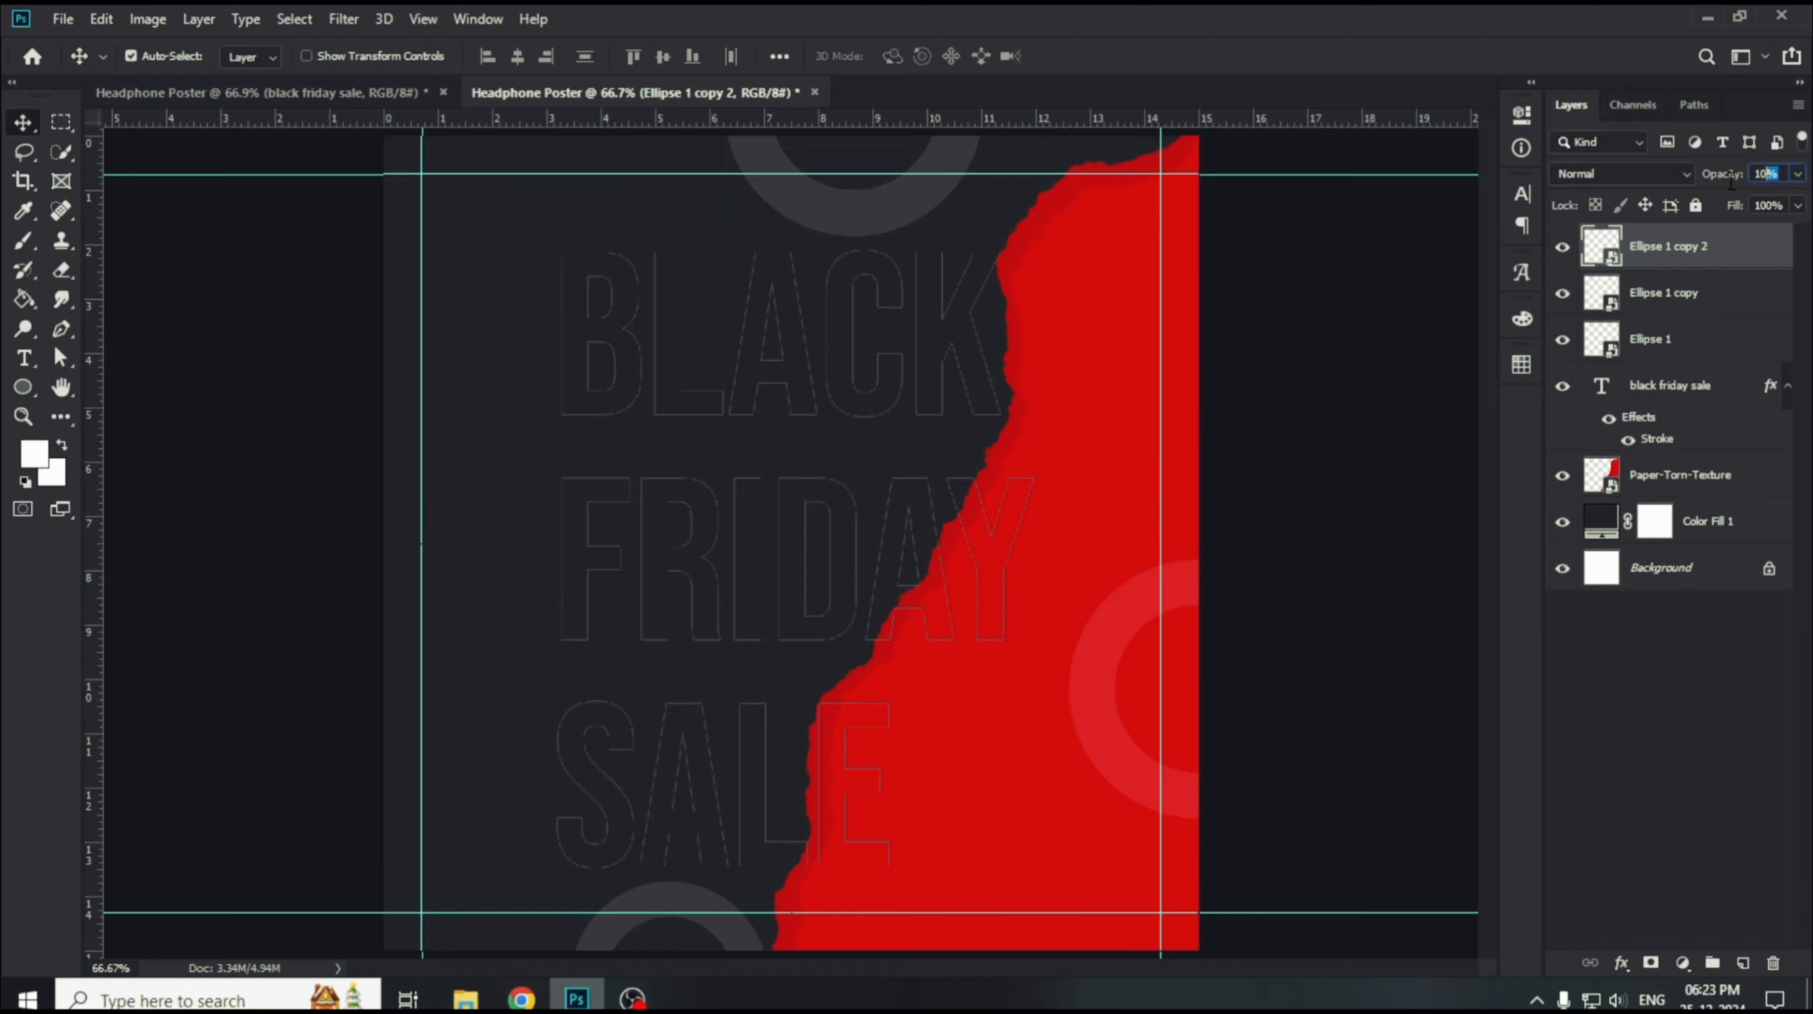
text(20)
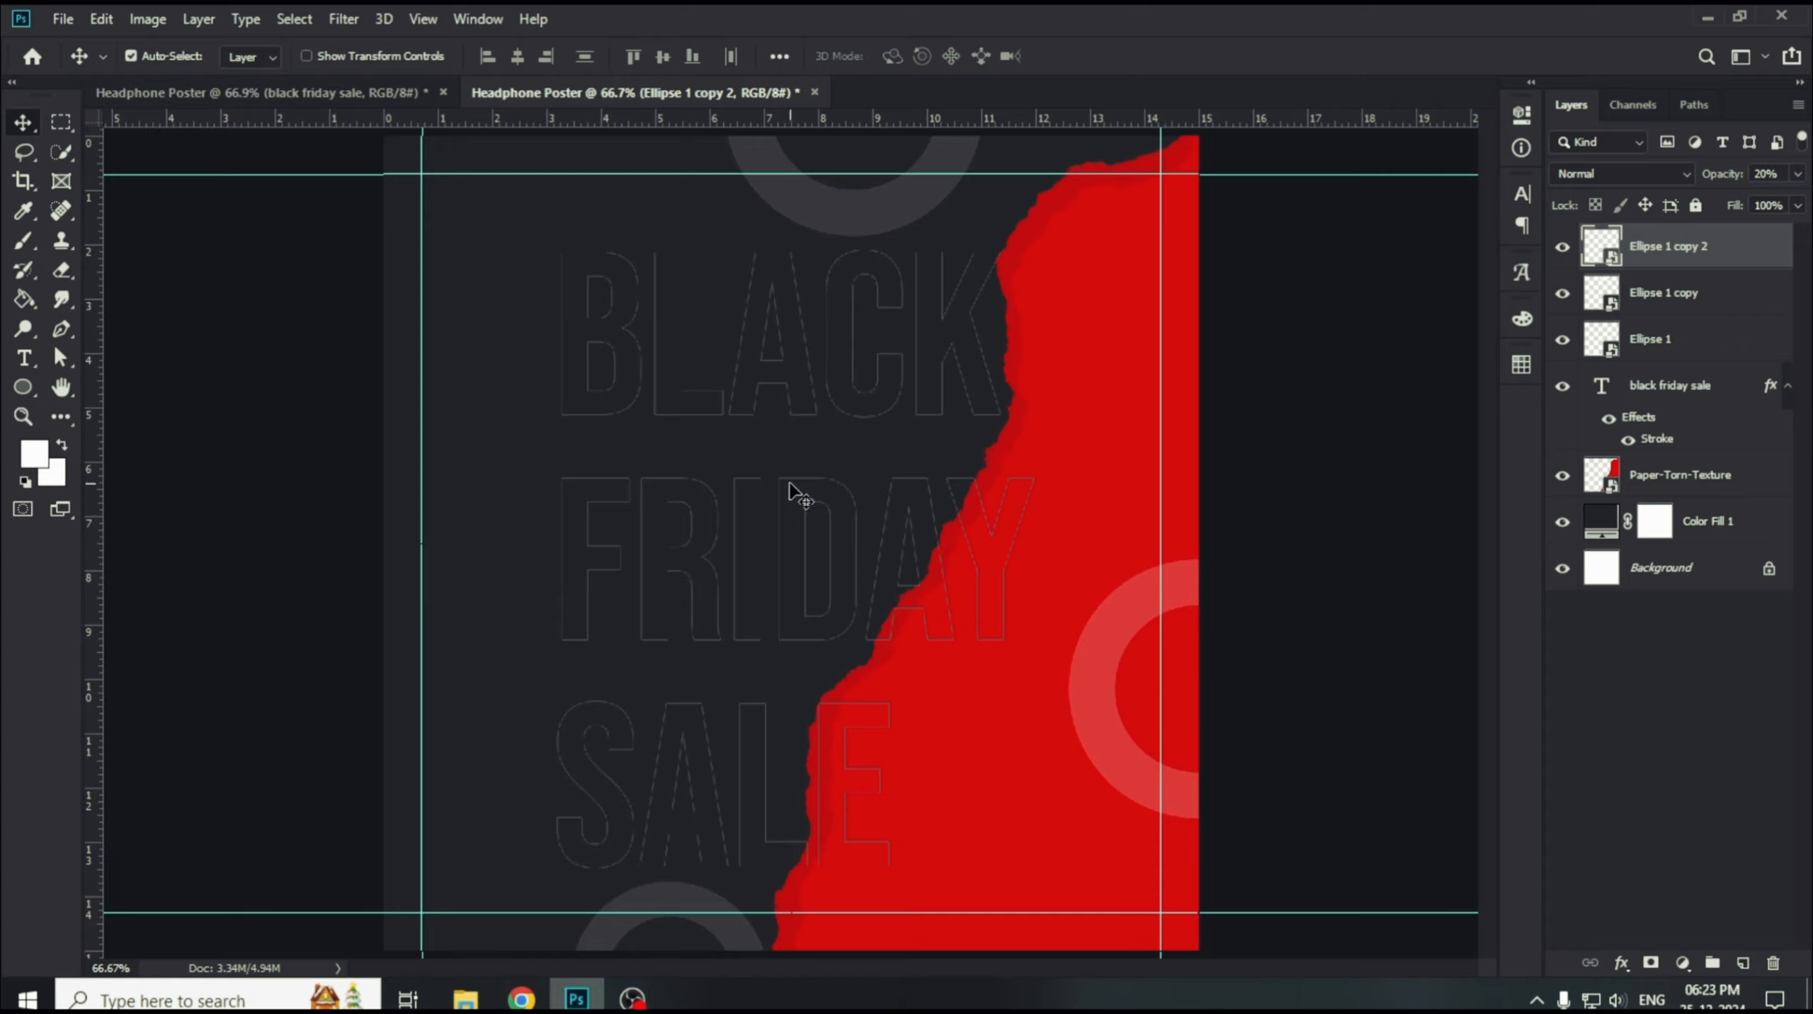
drag(859, 229, 850, 206)
drag(851, 295, 850, 287)
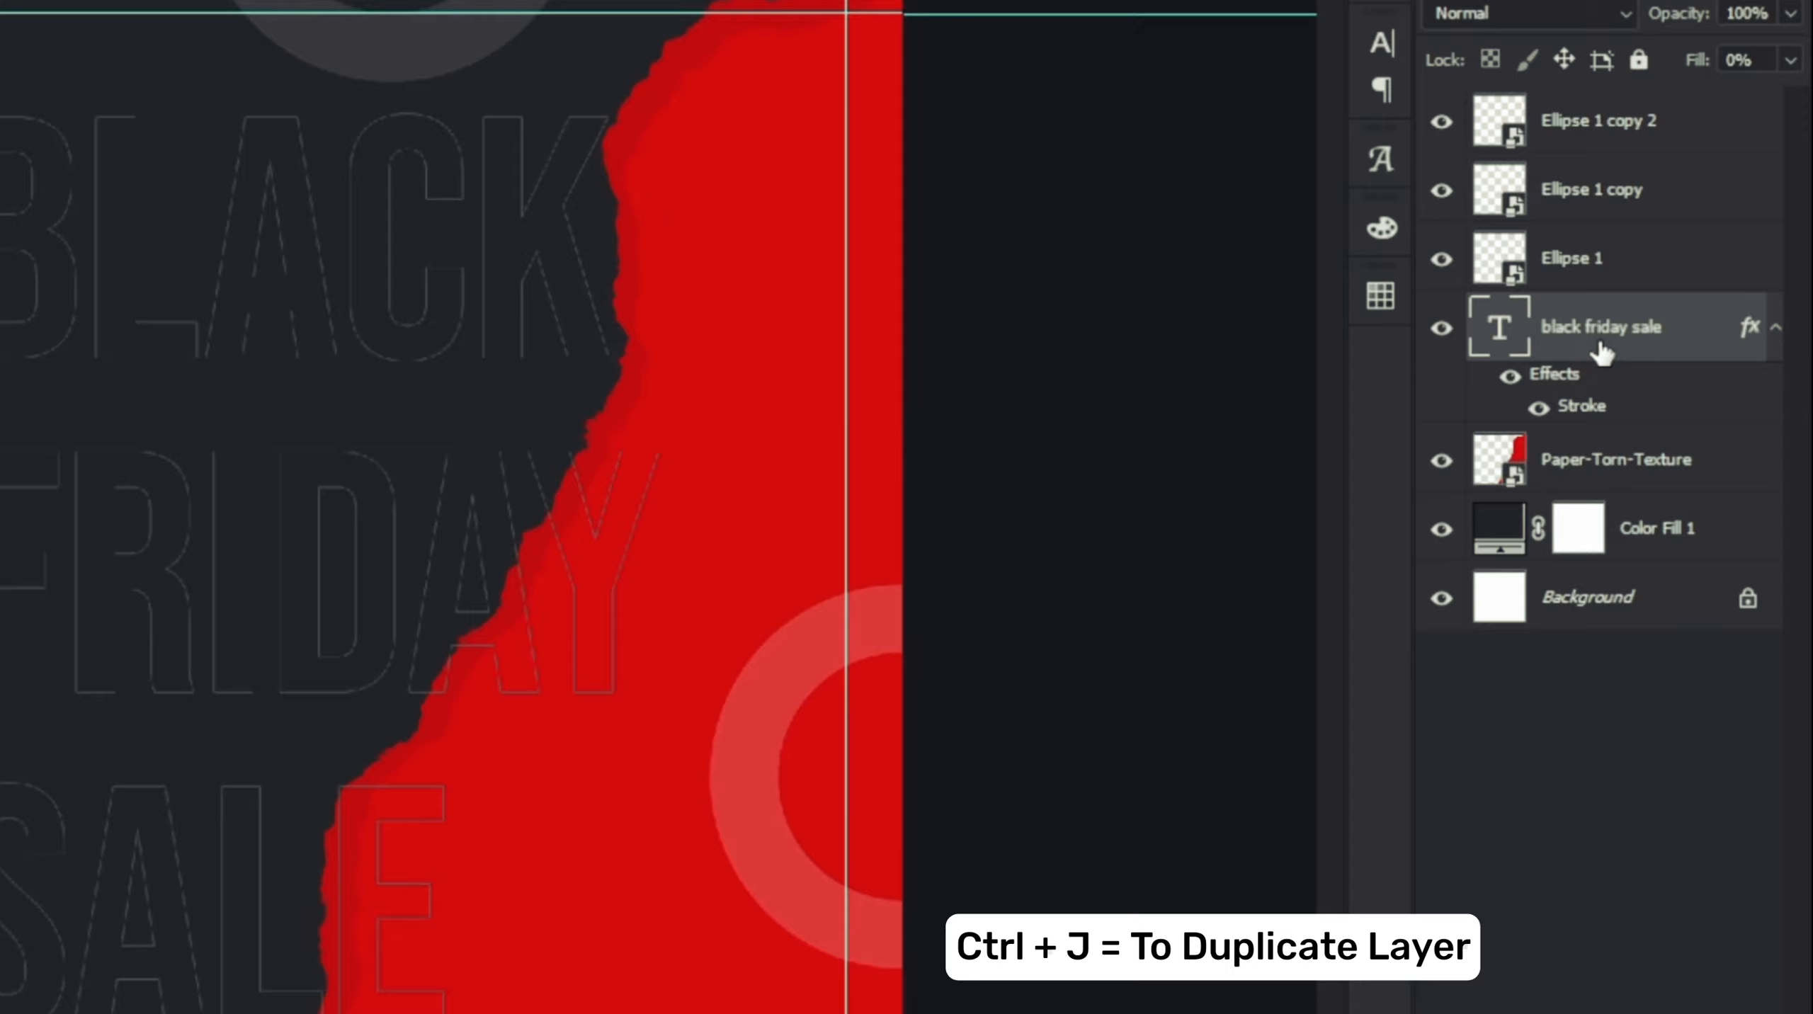
Duplicate the outlined headline layer, hide the copy's stroke and raise its fill to 100%.
key(ctrl+j)
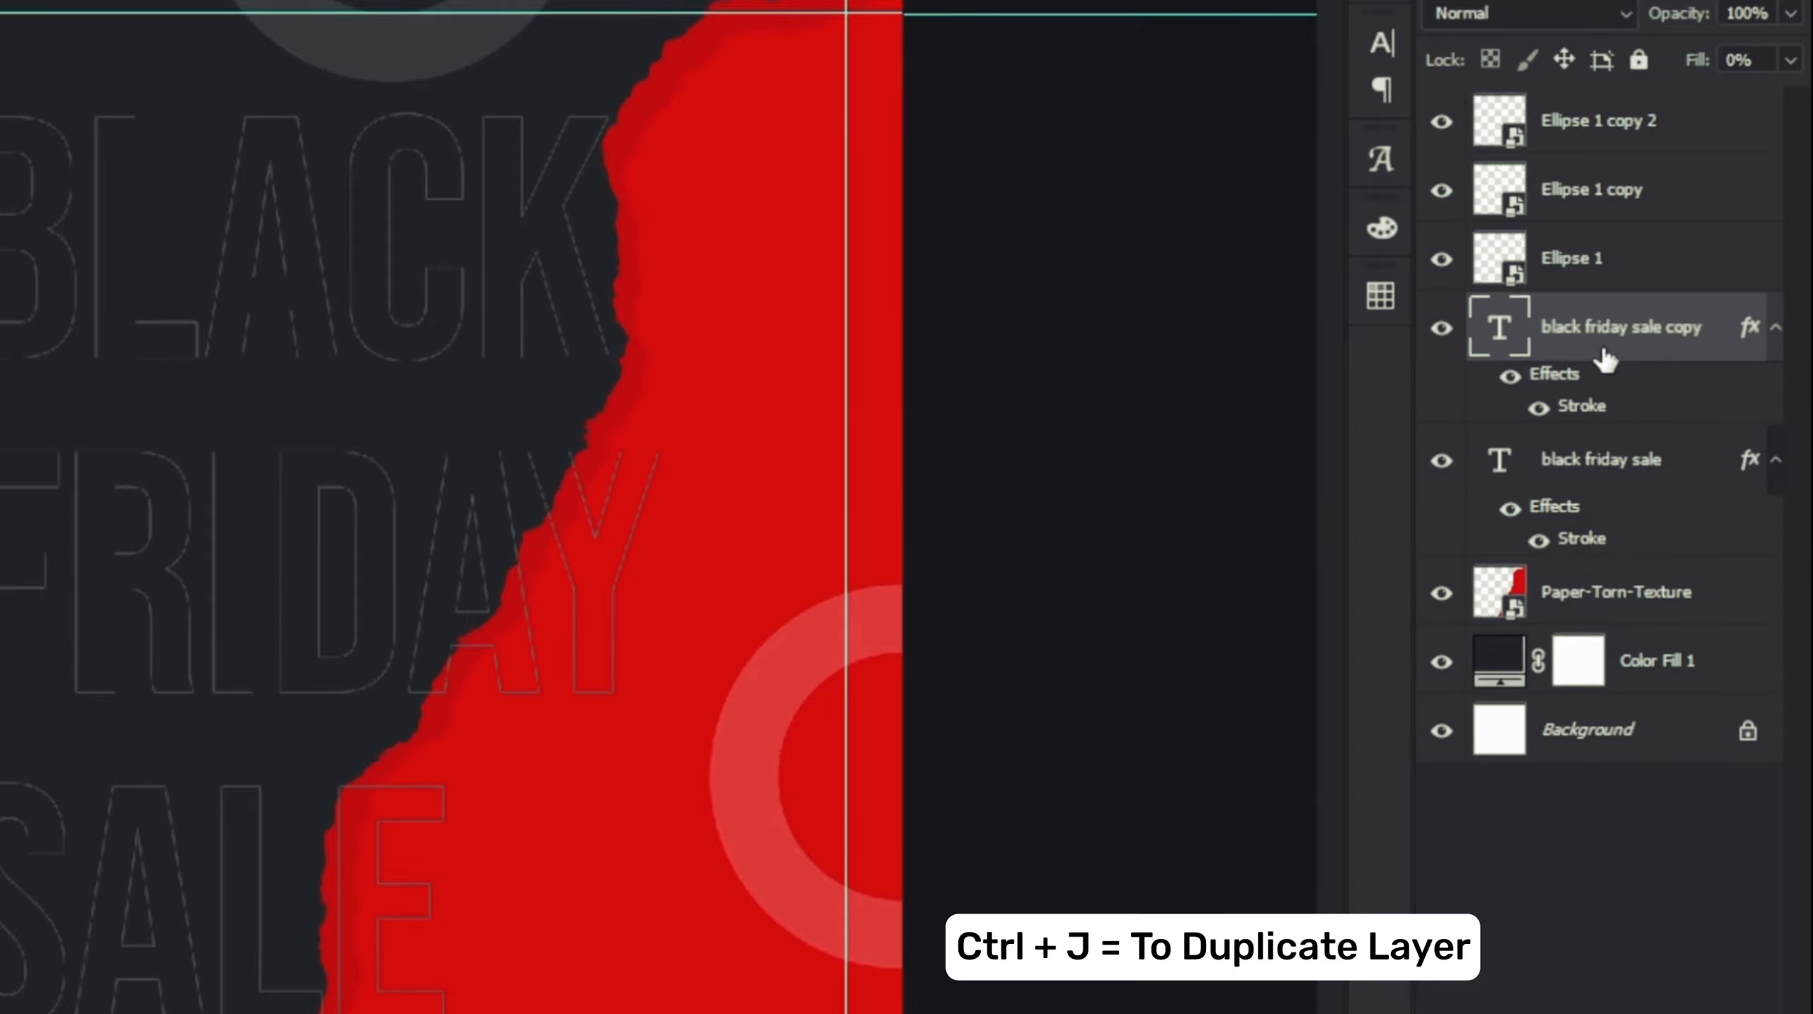
click(1539, 408)
click(1791, 60)
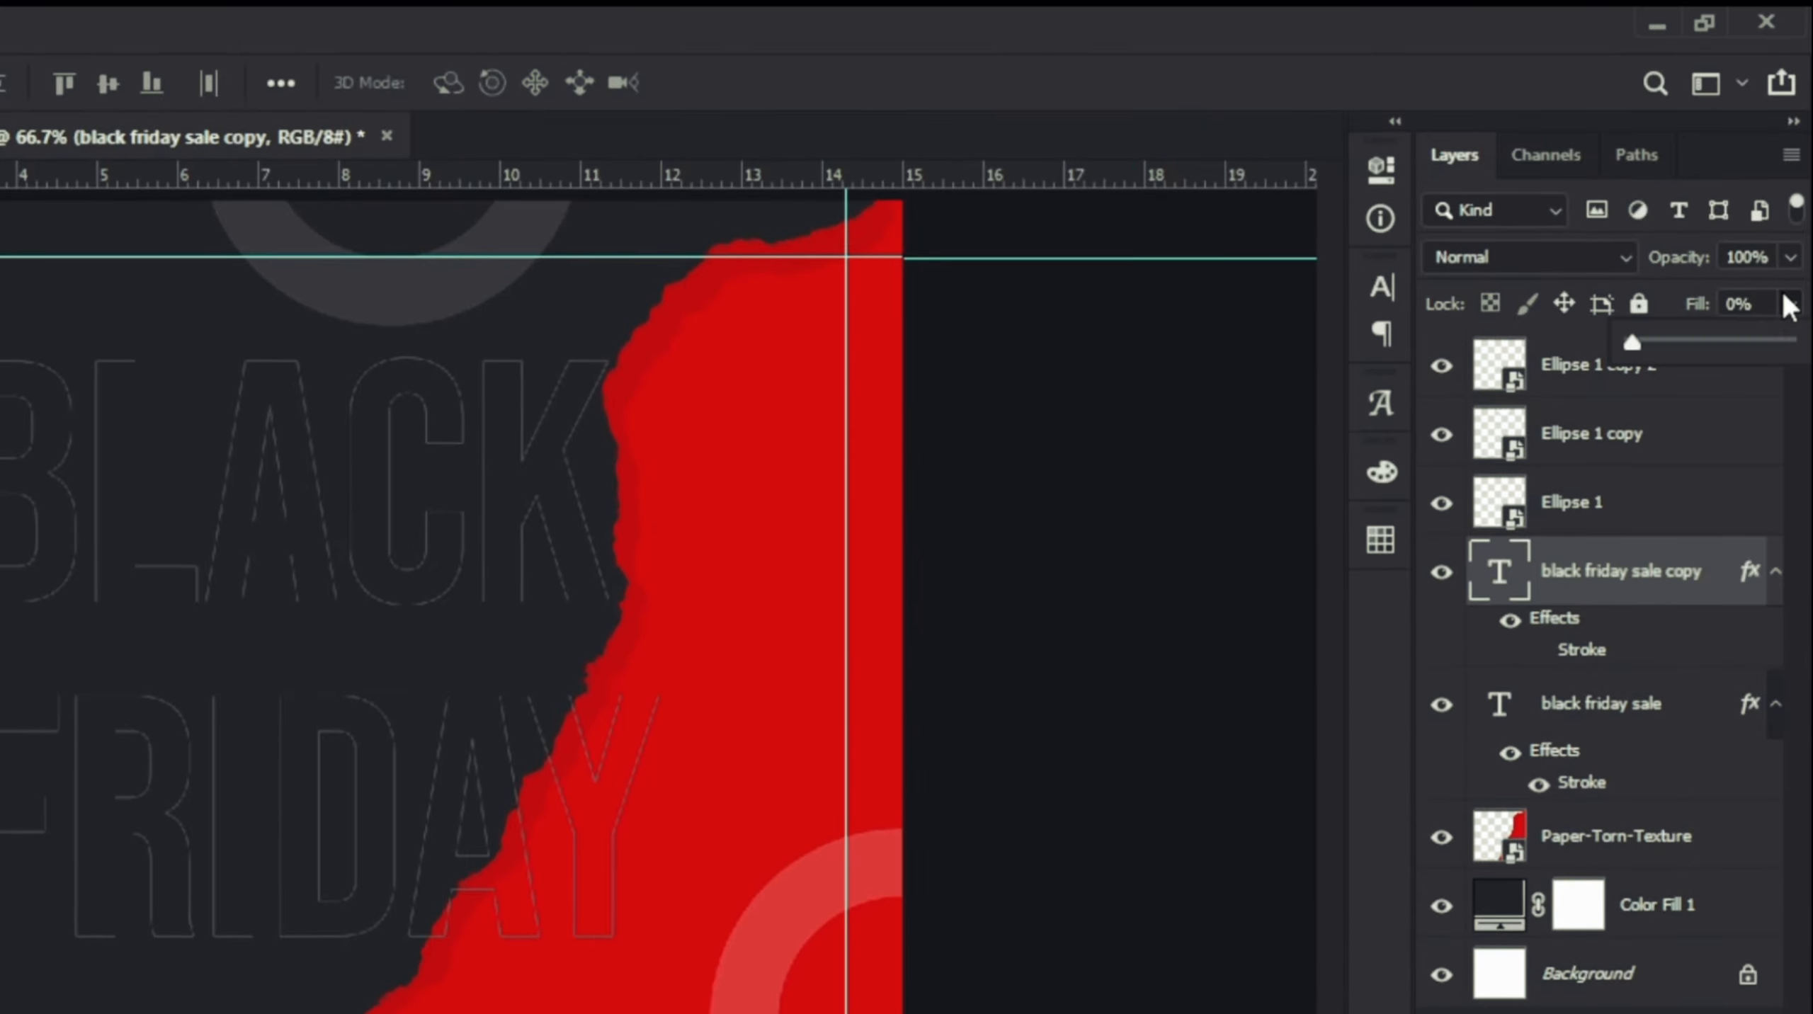
drag(1658, 347, 1795, 342)
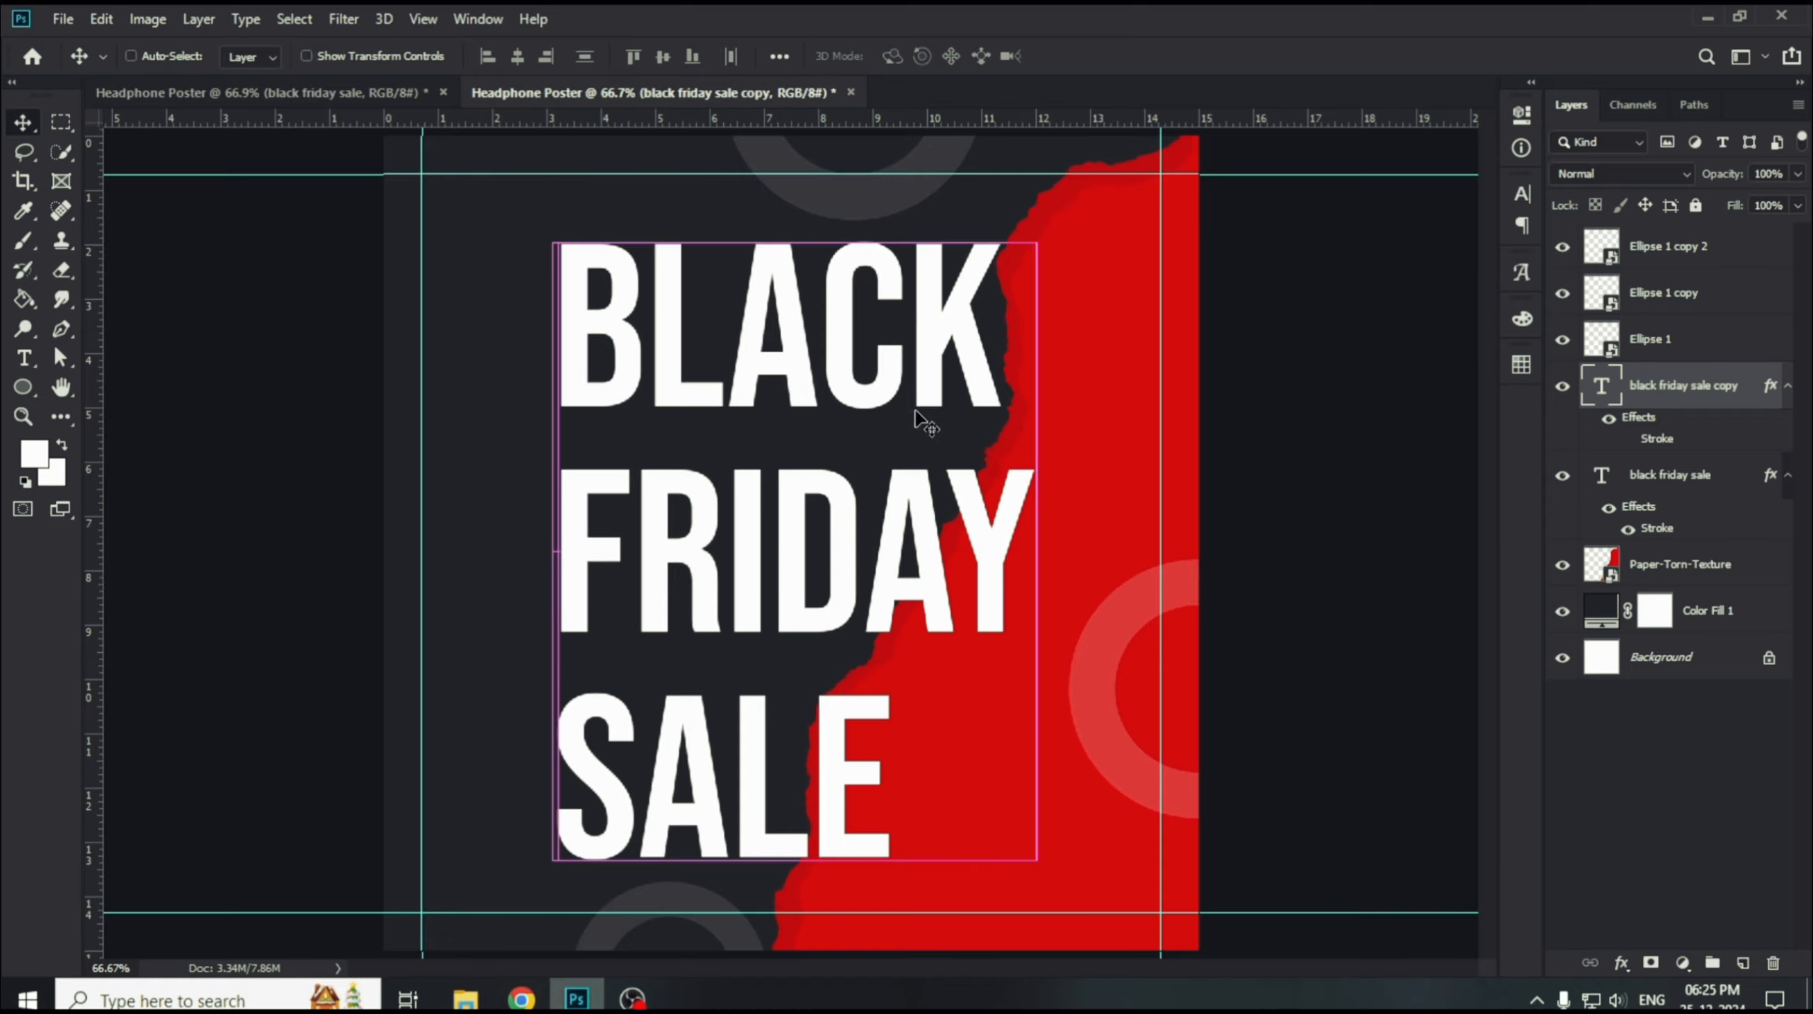
Scale the solid white headline to about 61.47% and align its left edge with the left margin guide.
key(ctrl+t)
drag(1038, 910, 745, 781)
drag(678, 306, 559, 357)
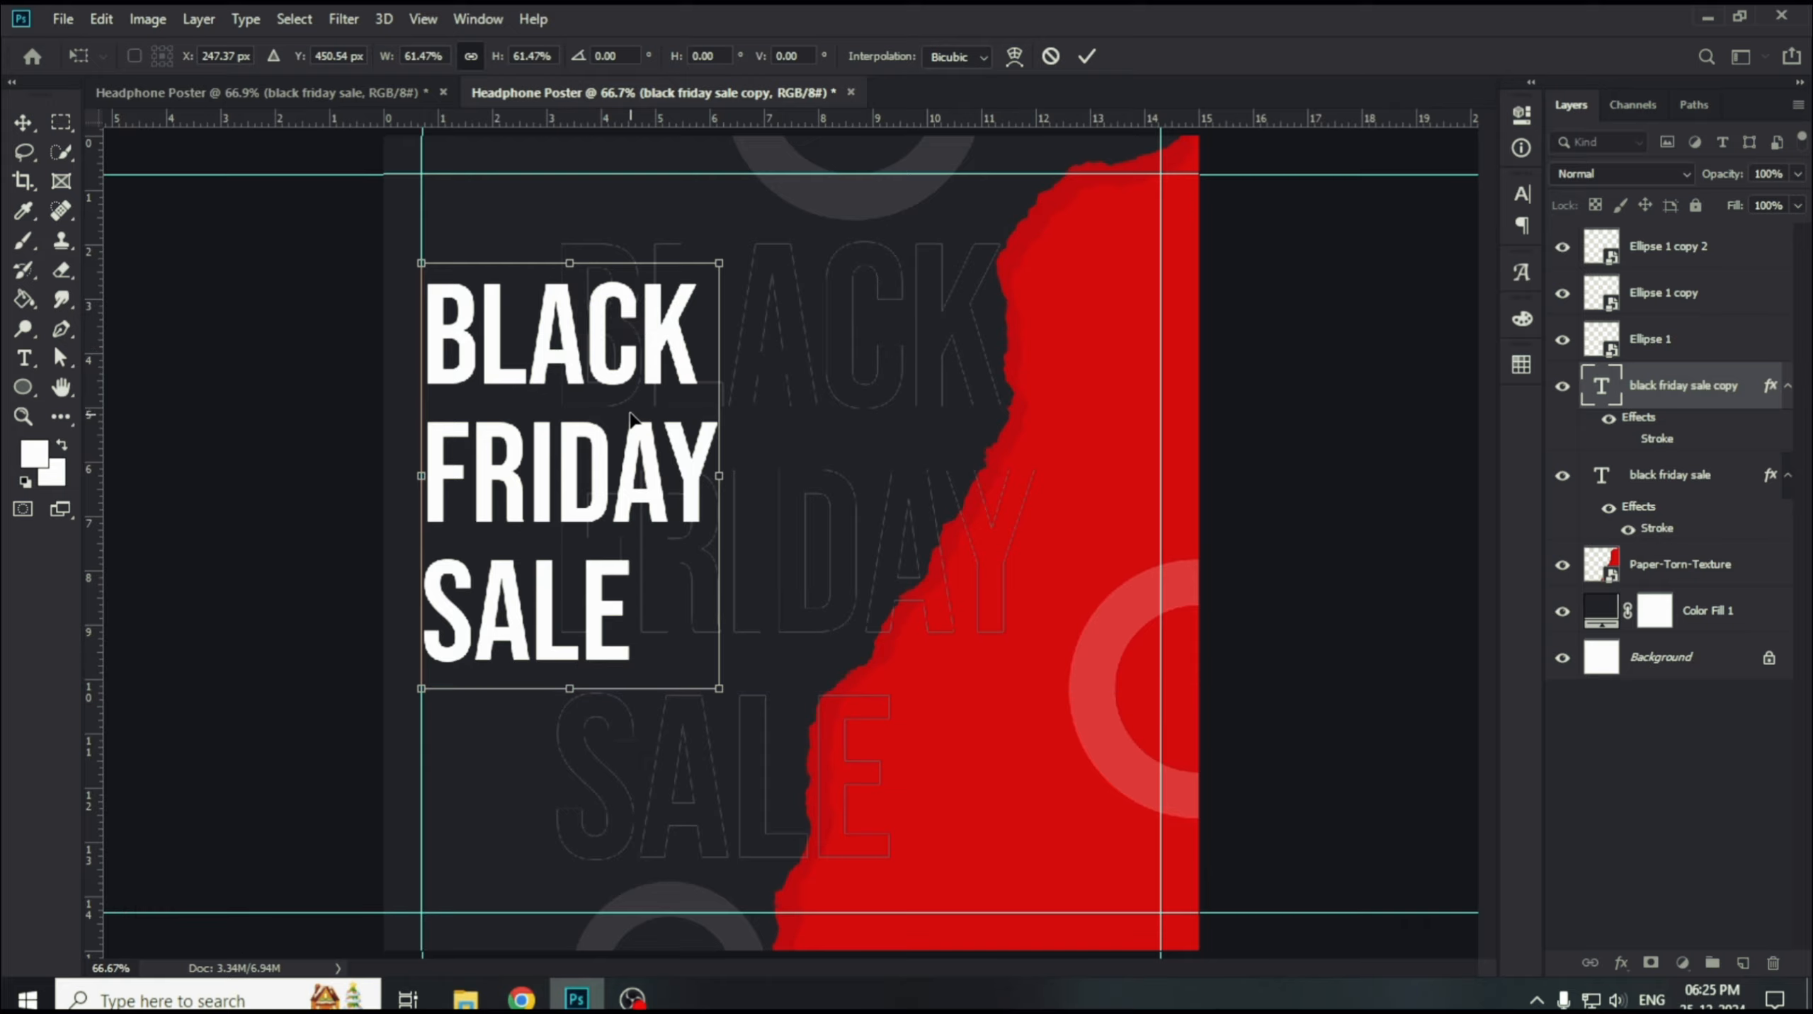
click(1088, 57)
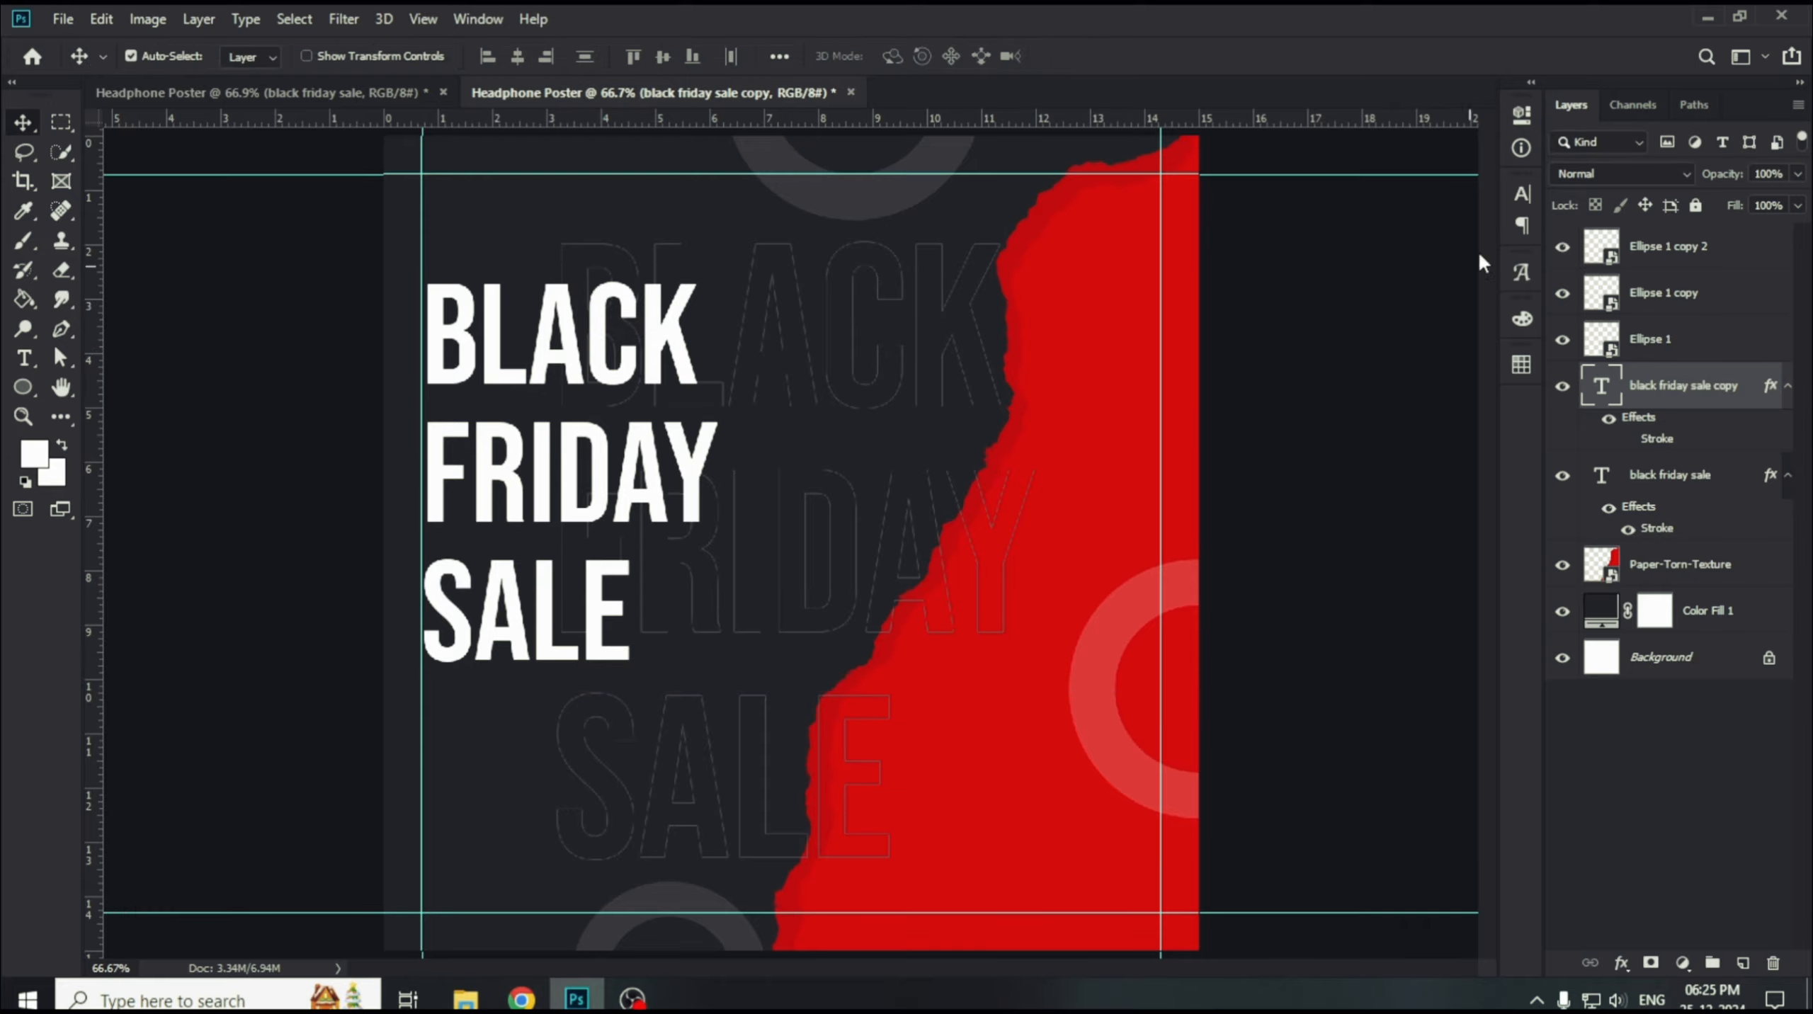
Set the solid headline's font size to 197.31 pt and its leading to 175.59 pt.
click(1522, 193)
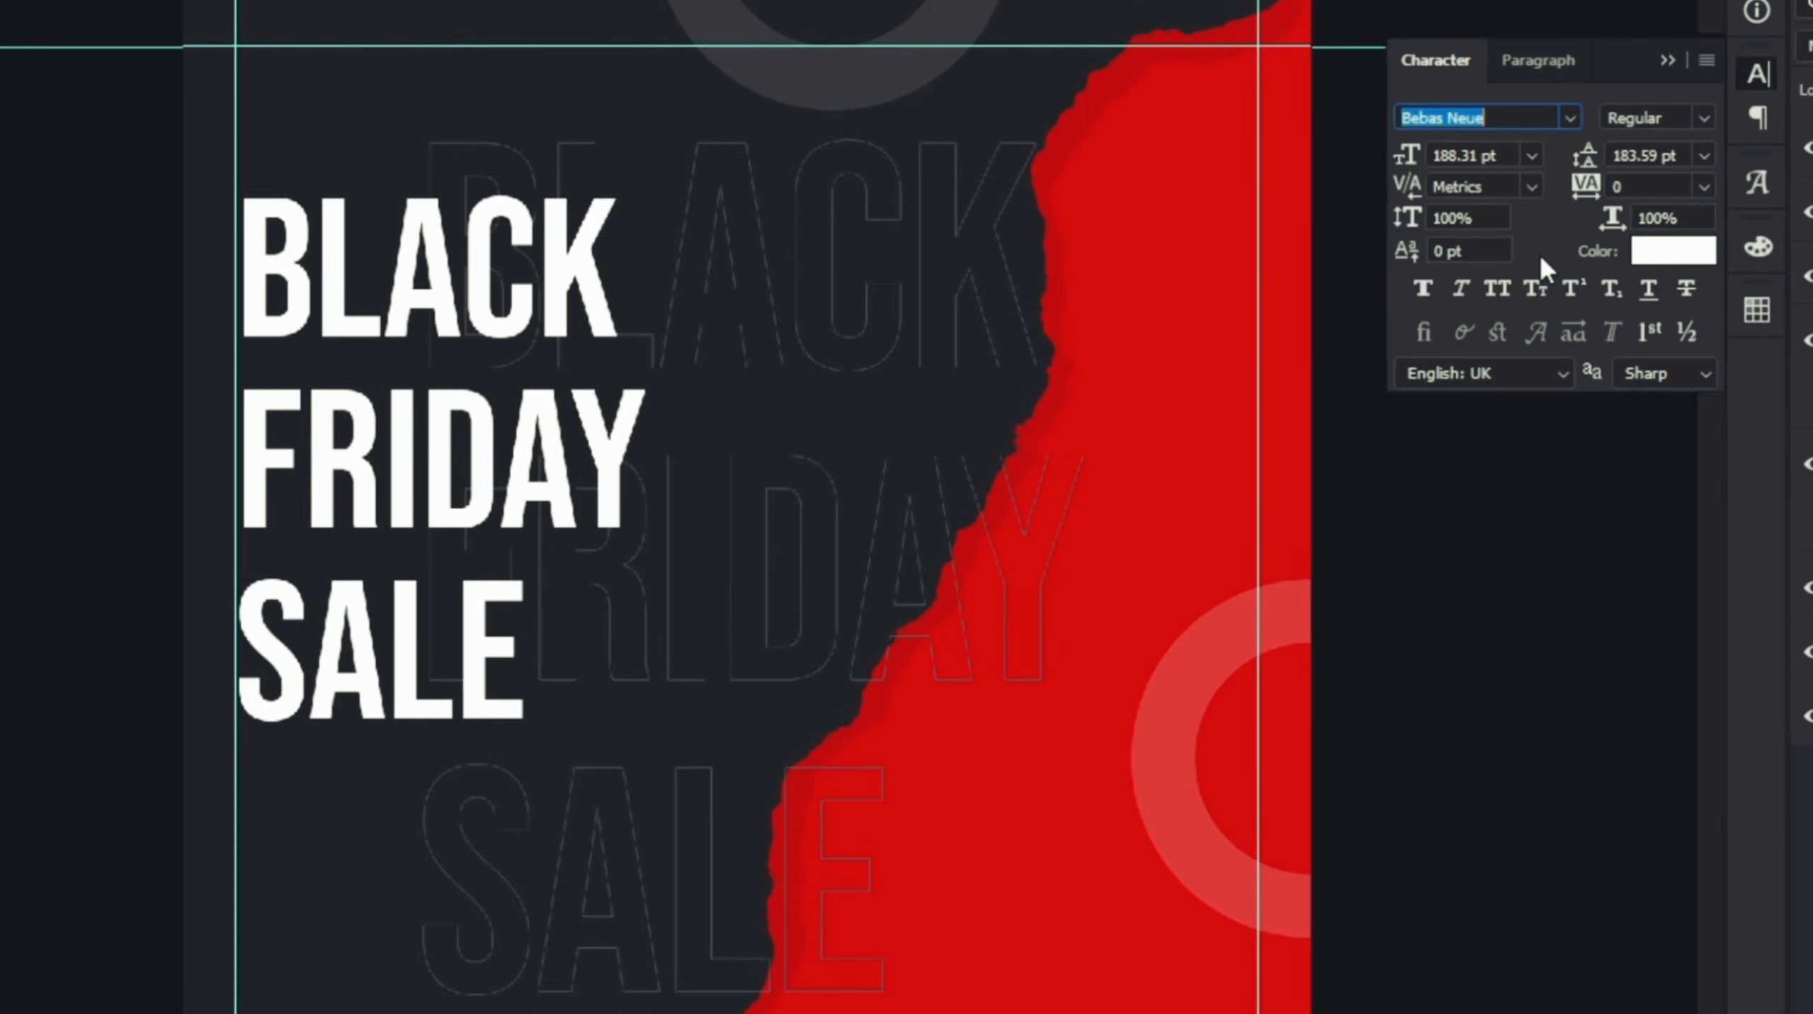
drag(1395, 163, 1415, 153)
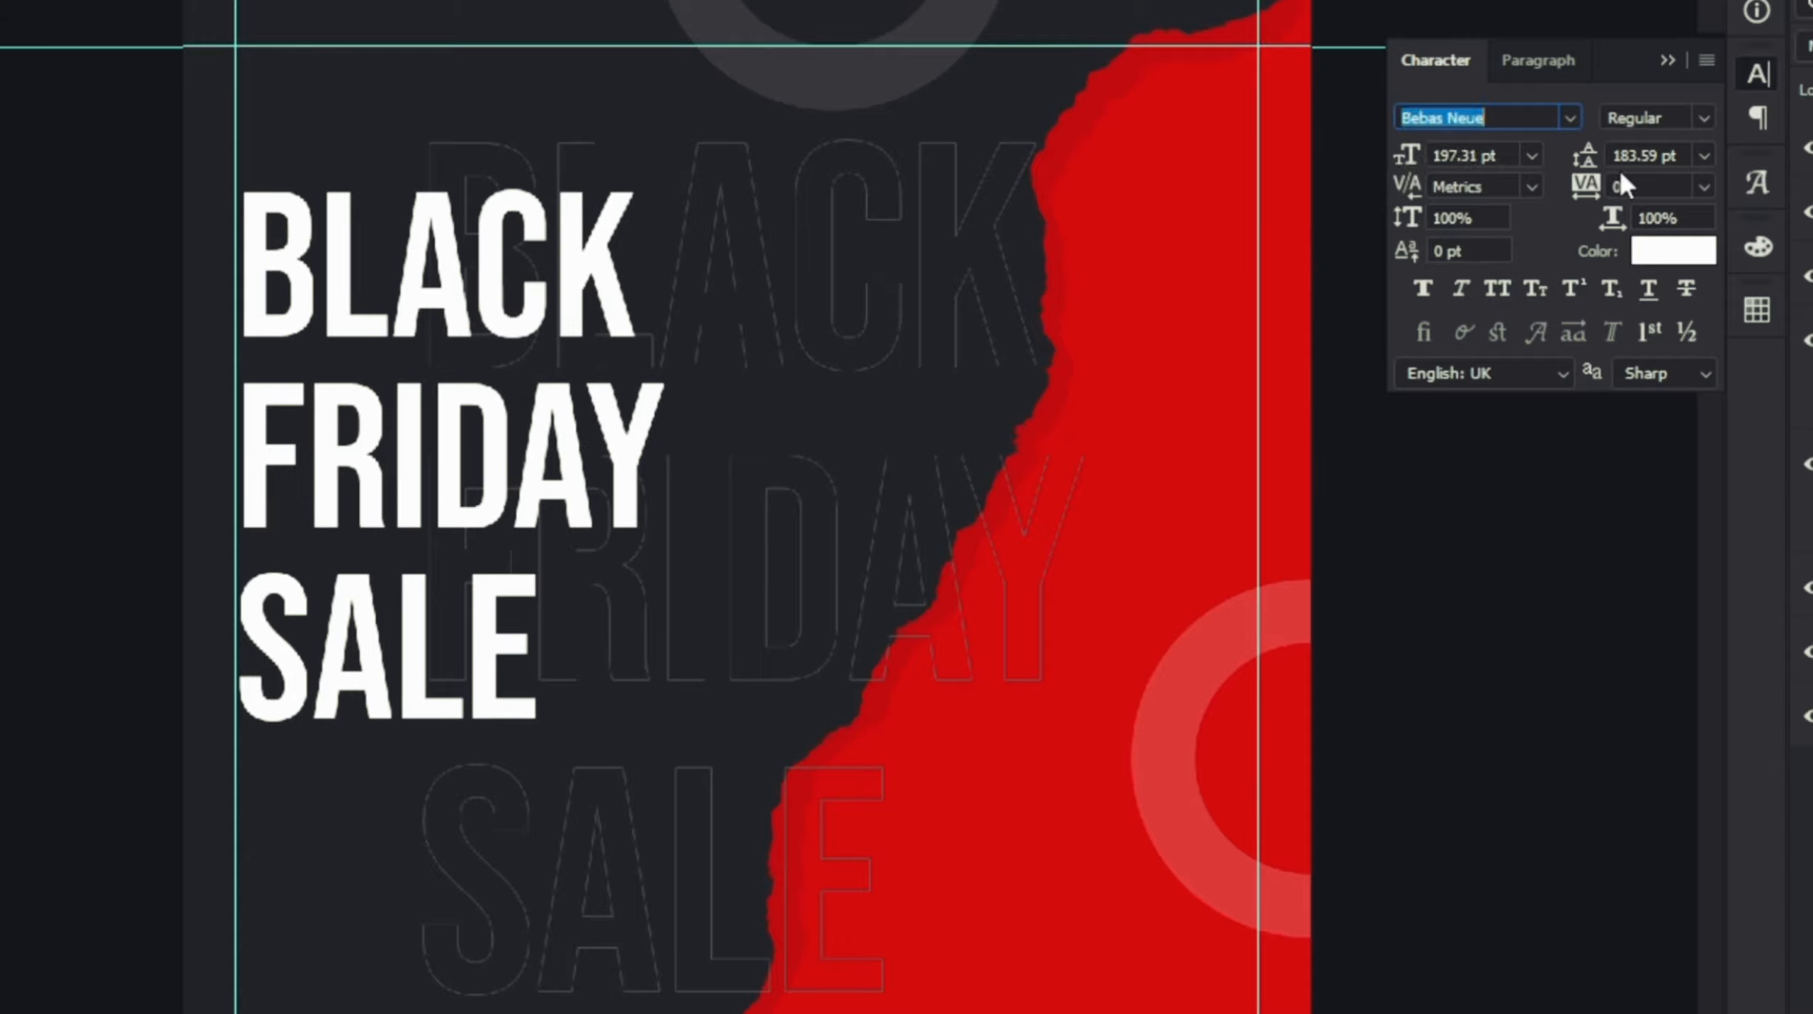
drag(1592, 158, 1585, 162)
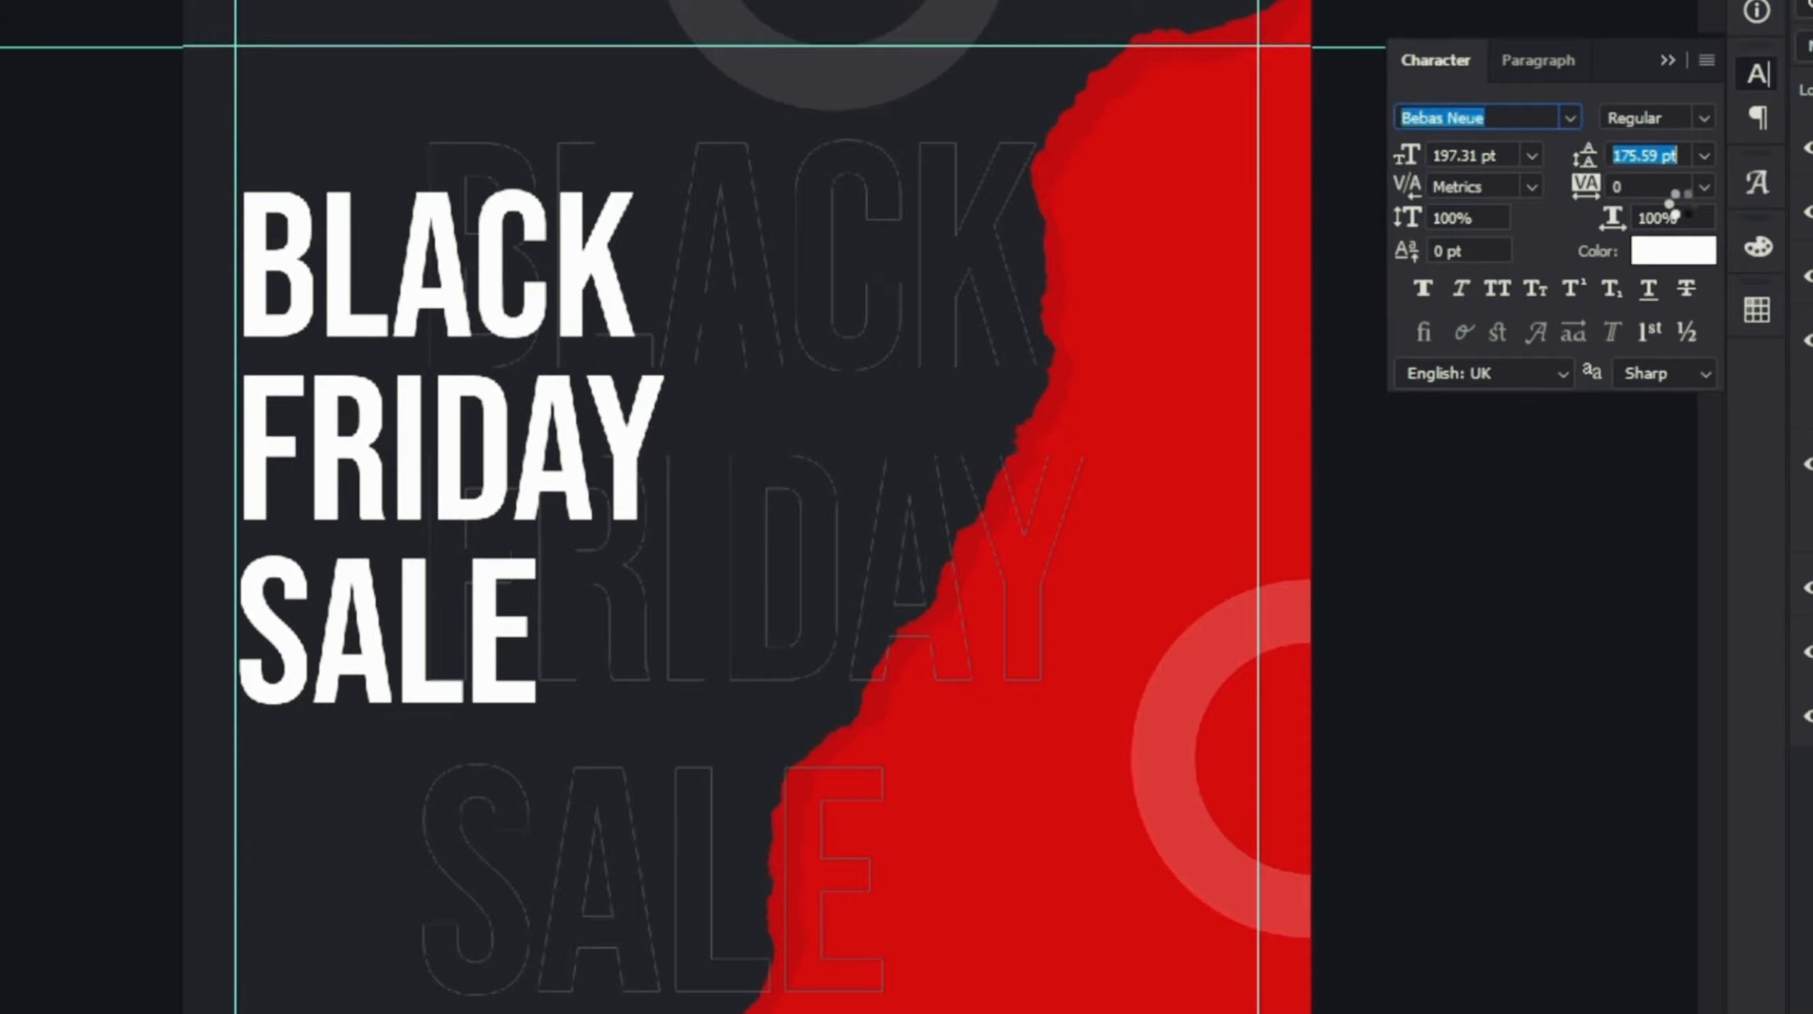
click(1665, 60)
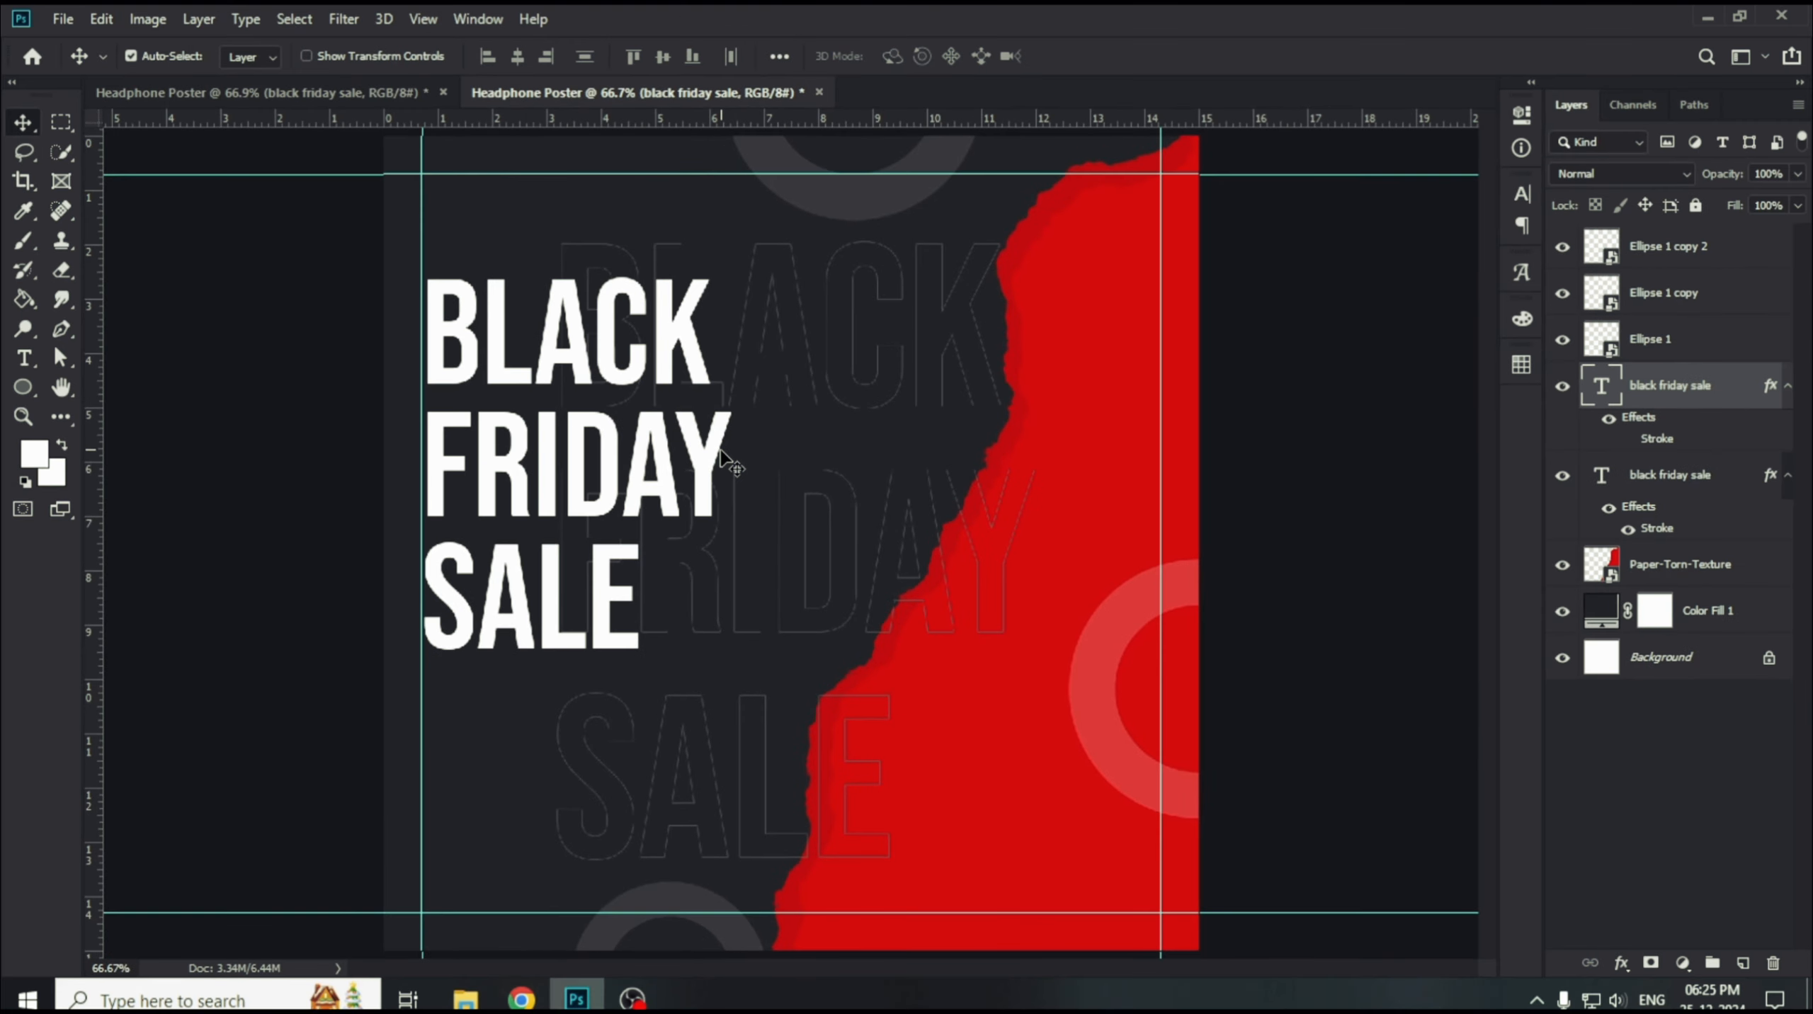
Recolour the word FRIDAY in the solid headline to red e50000.
double_click(713, 446)
drag(534, 465, 423, 470)
click(906, 56)
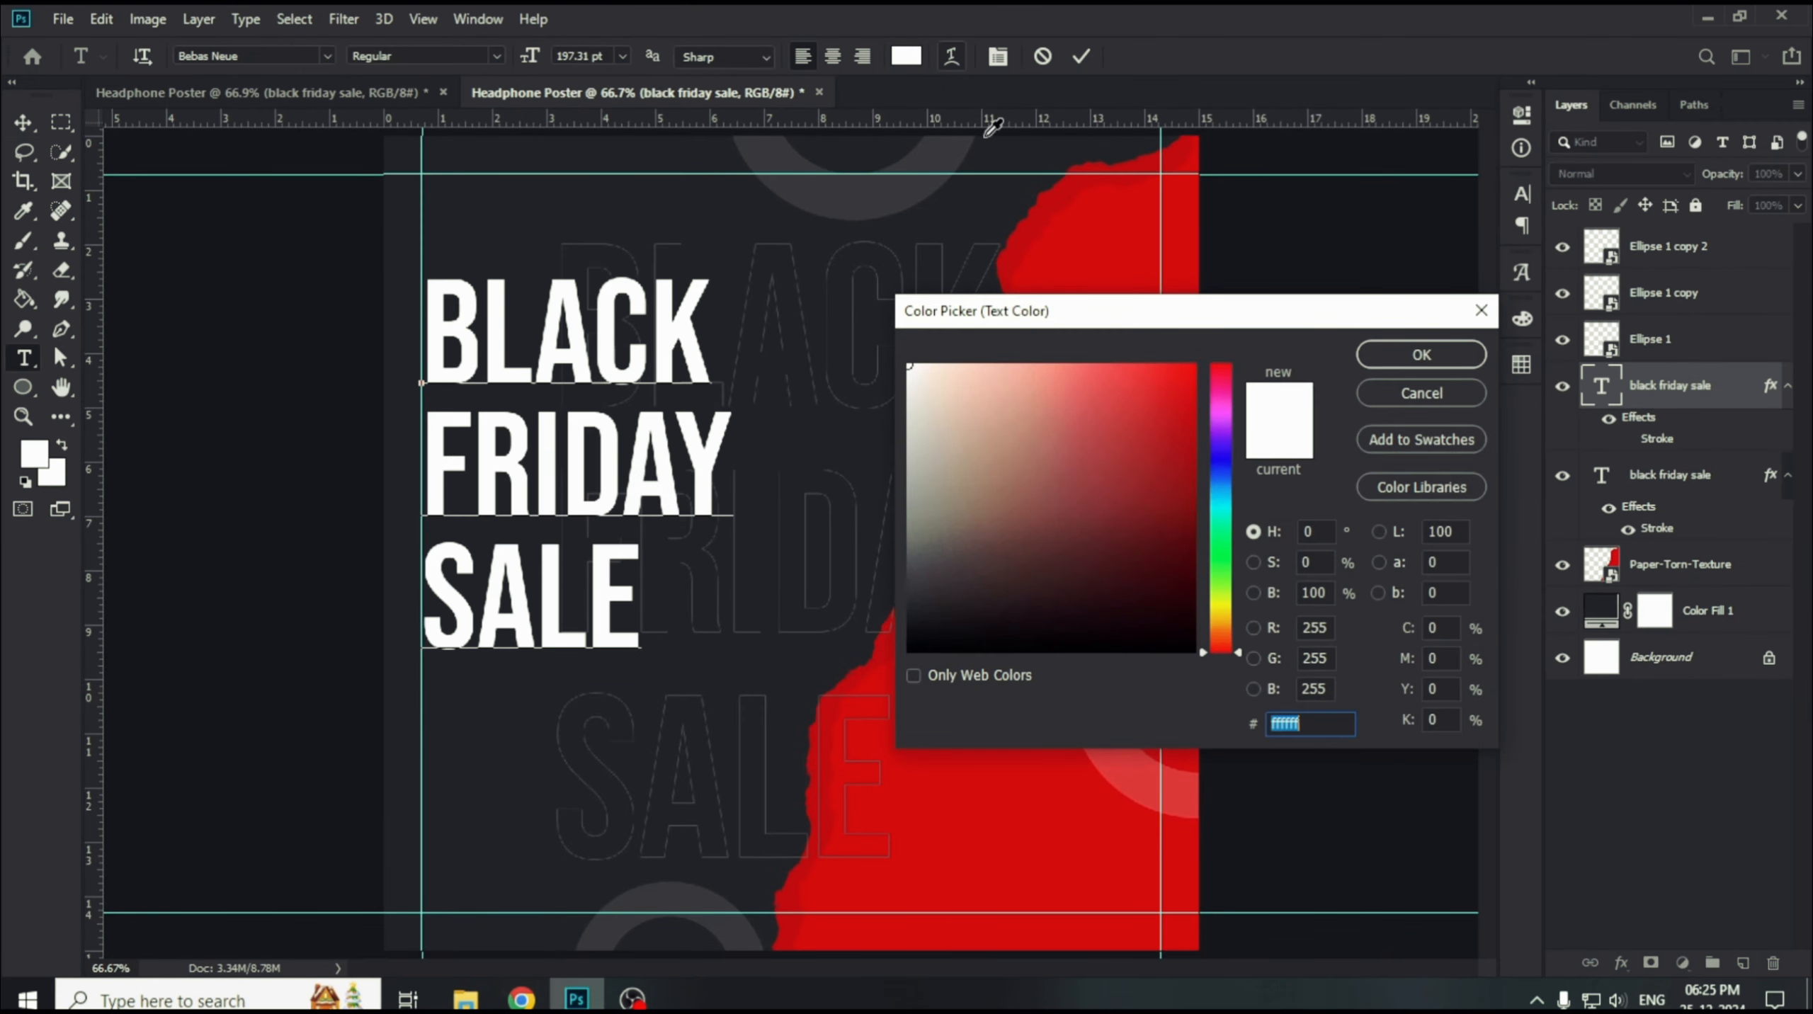
click(1197, 404)
drag(1197, 403, 1198, 395)
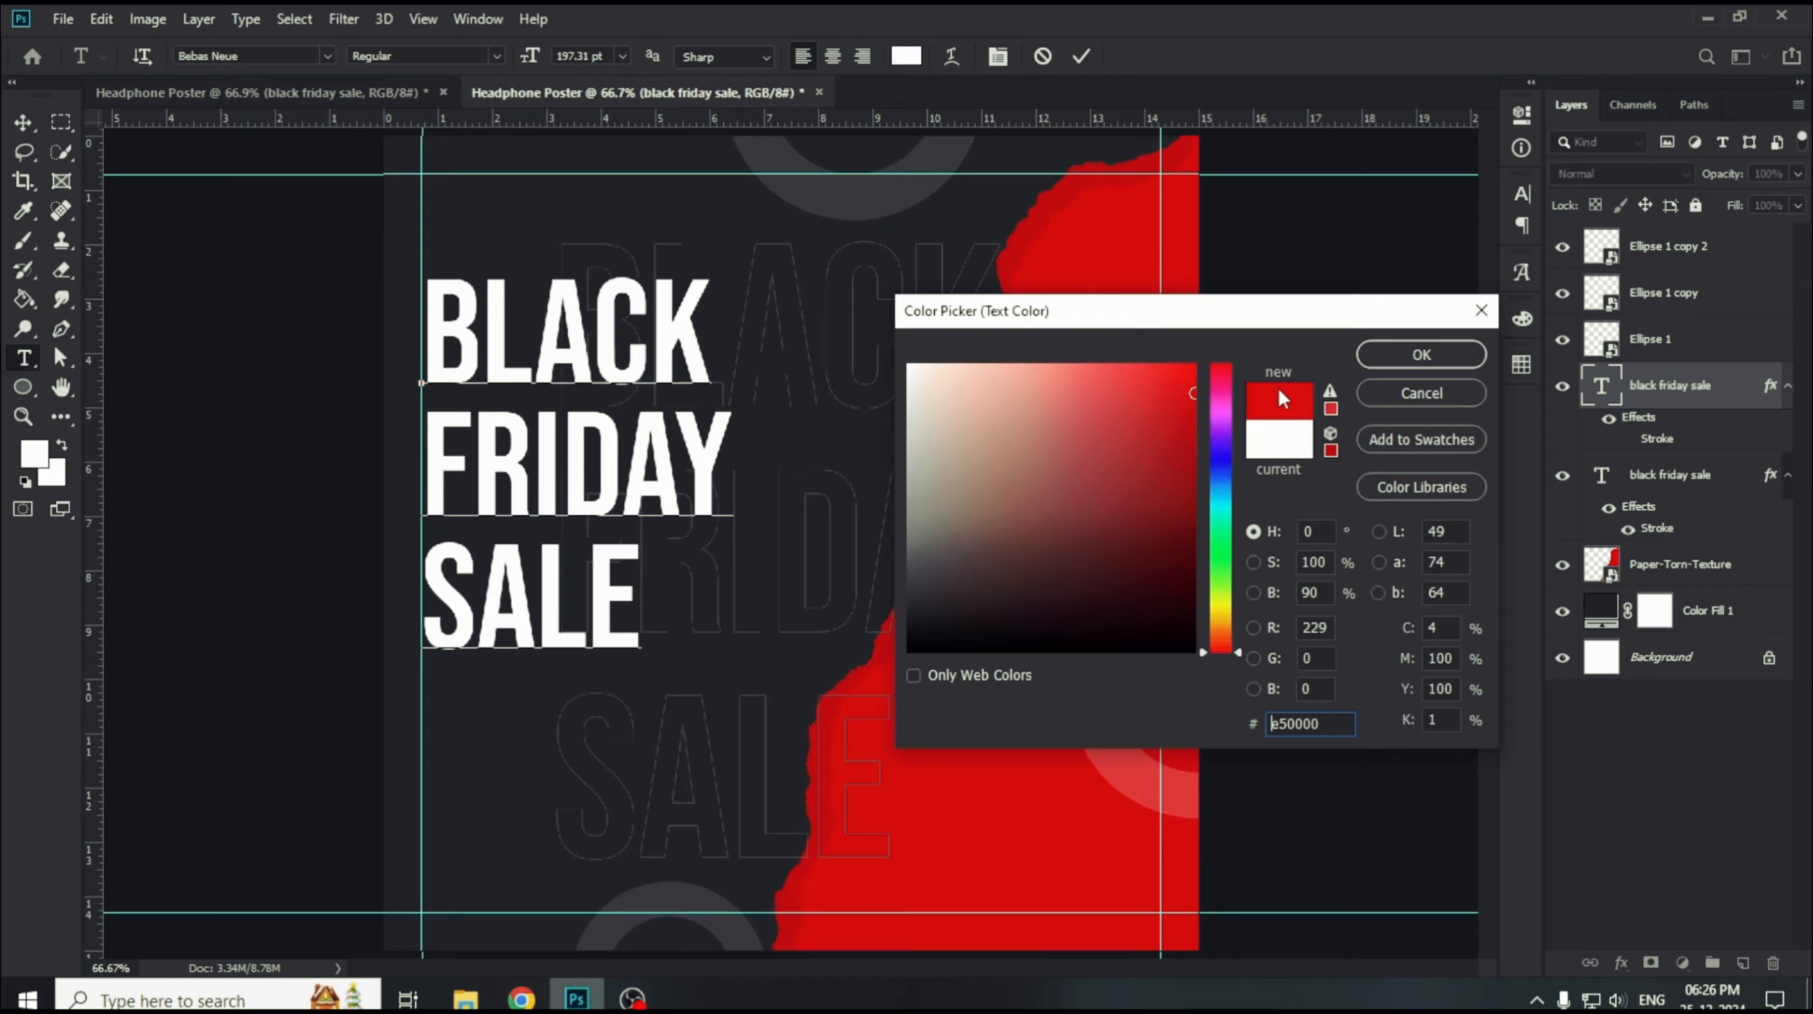
click(1421, 354)
click(1082, 56)
key(v)
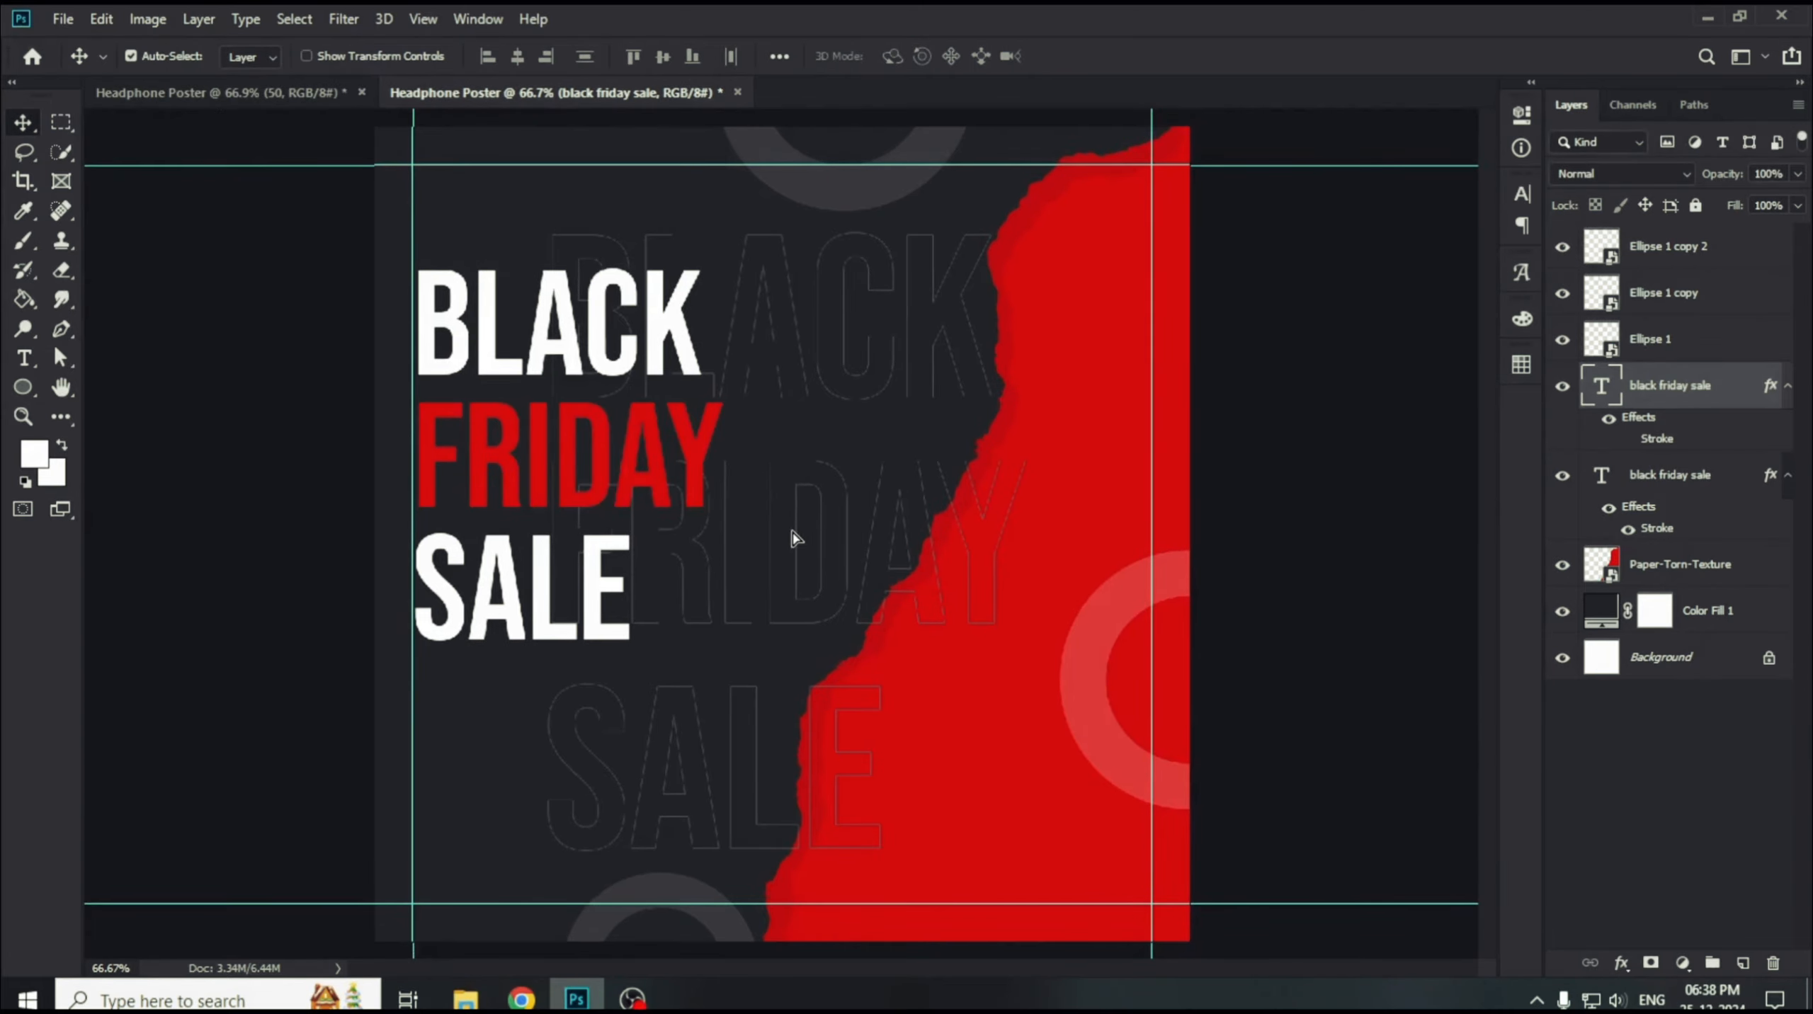
Duplicate the solid BLACK FRIDAY SALE headline beside the original and replace the copy's text with 50.
drag(794, 538, 984, 547)
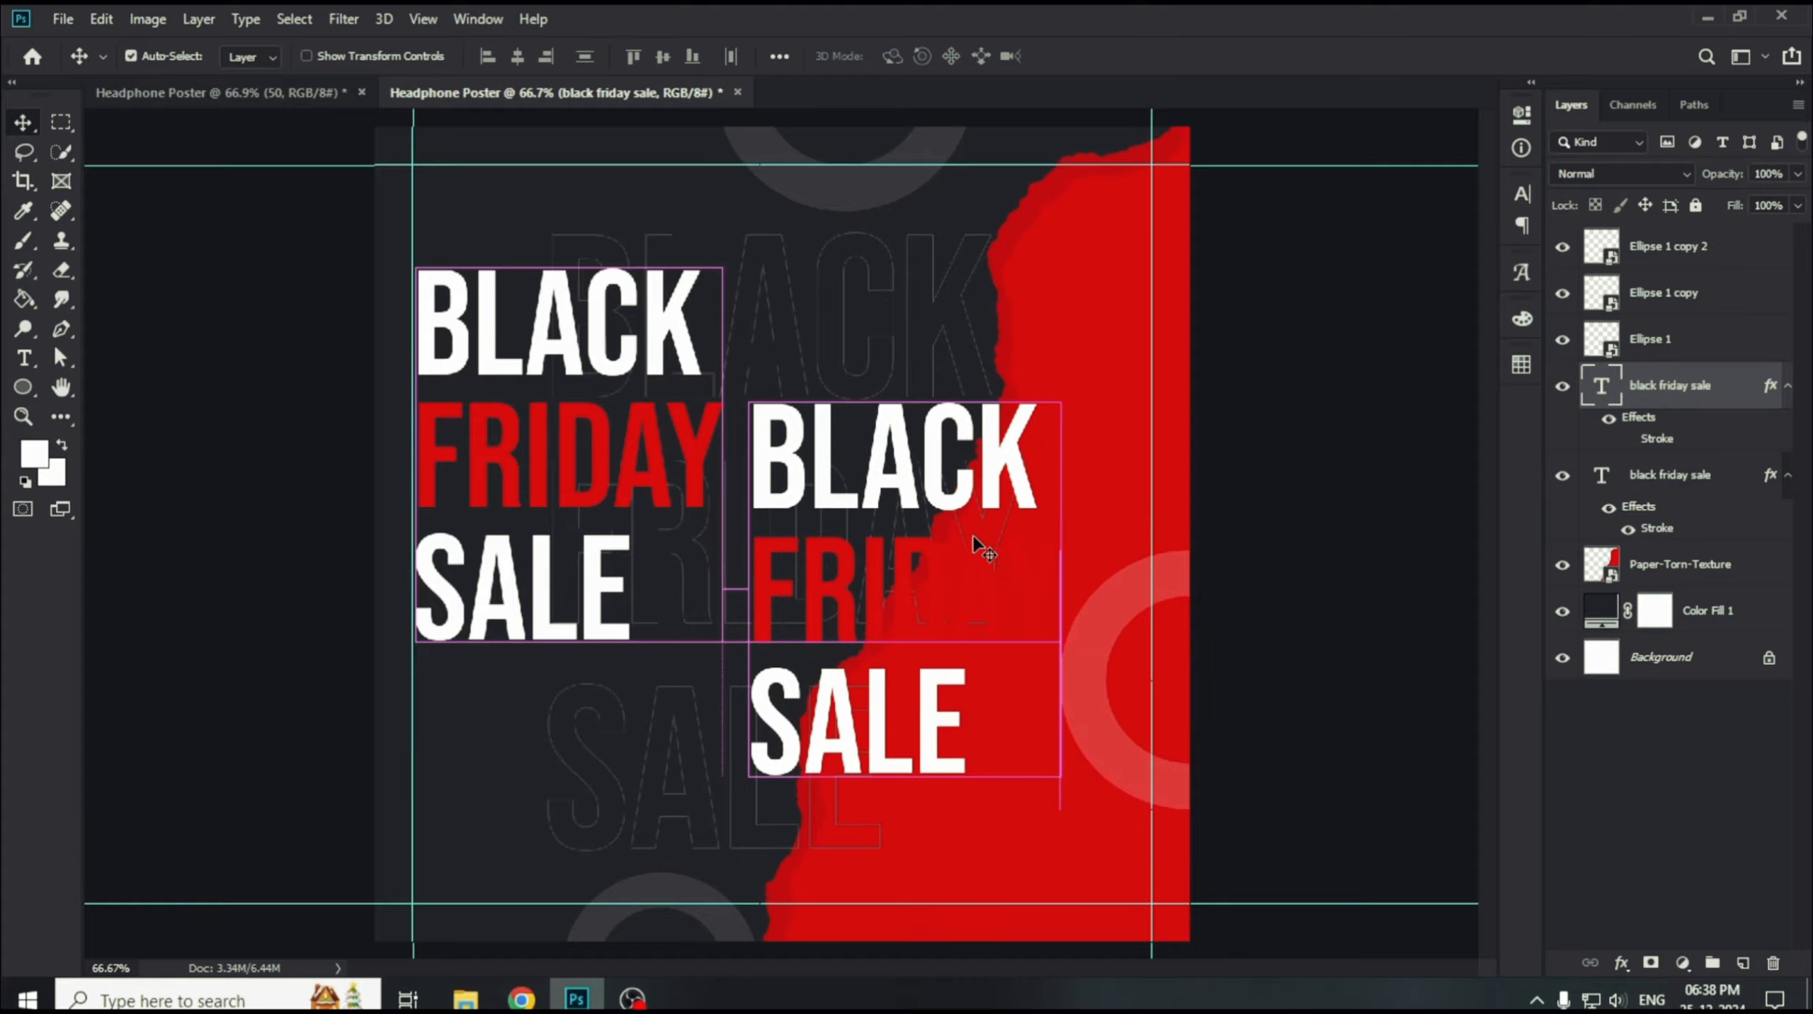
double_click(955, 592)
drag(987, 743, 757, 588)
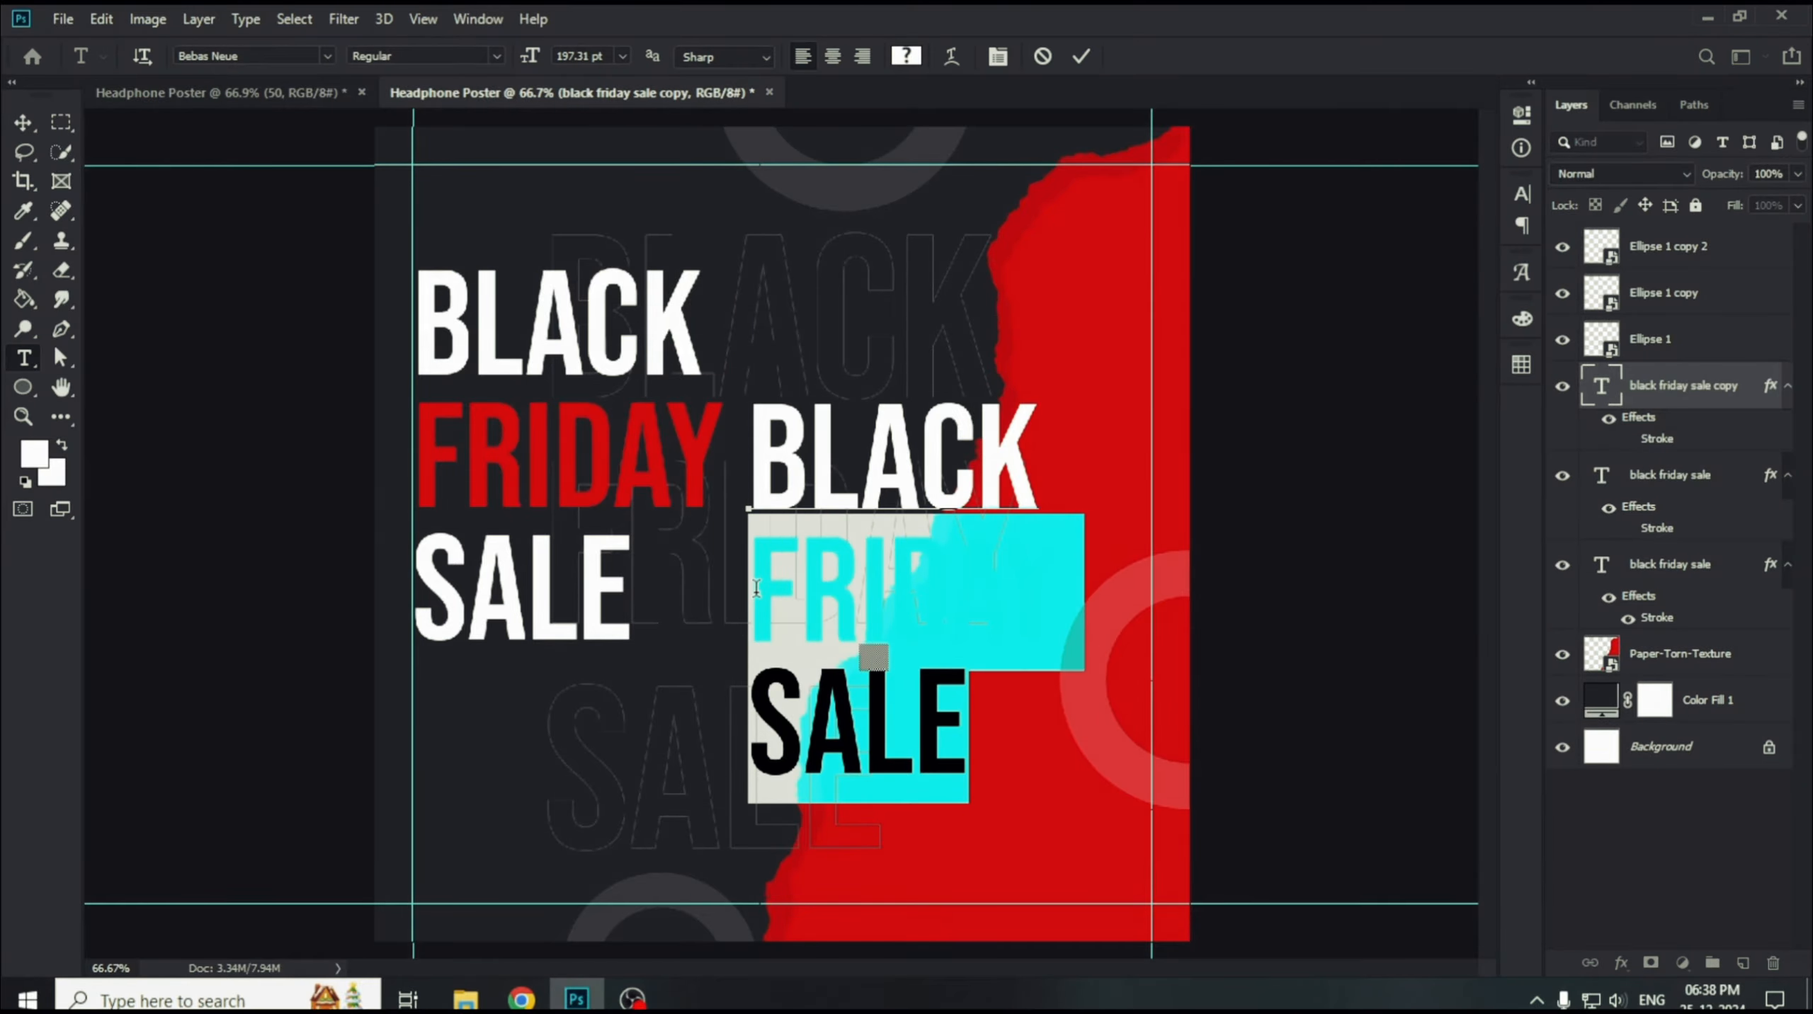
key(BackSpace)
key(BackSpace)
key(BackSpace)
key(BackSpace)
key(BackSpace)
key(BackSpace)
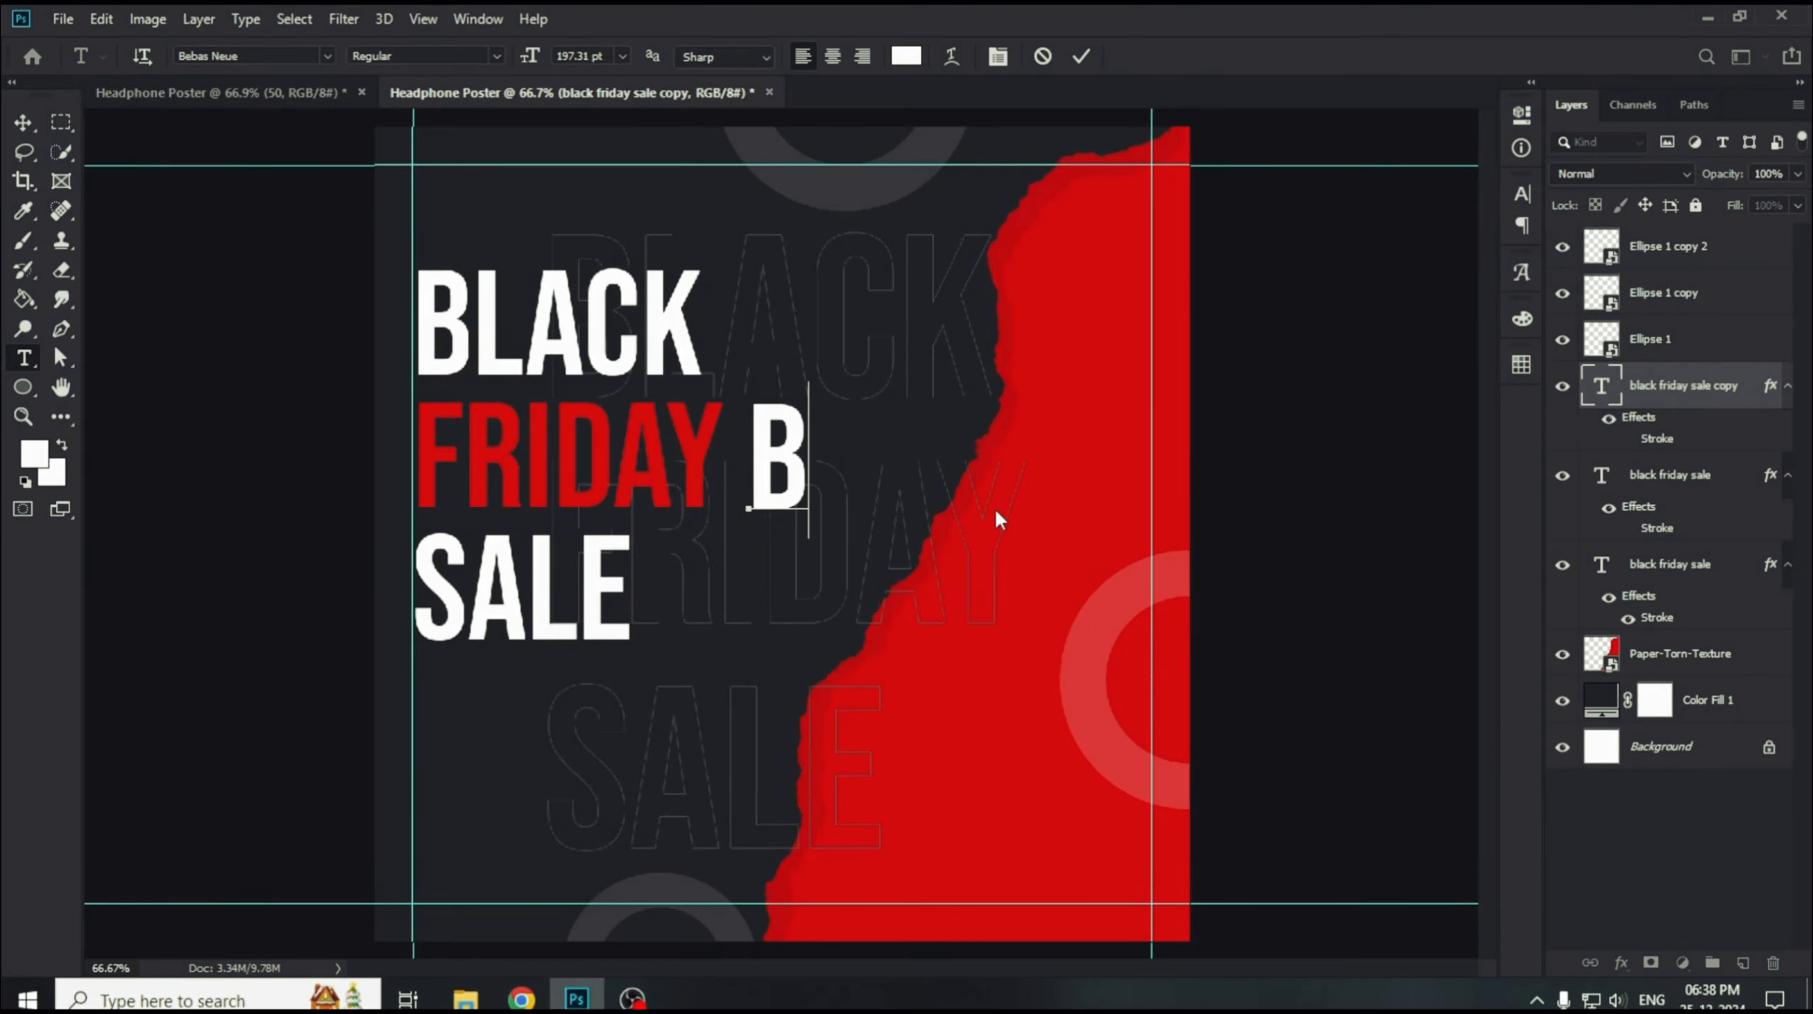
key(BackSpace)
text(50)
Recolour the 50 text to red e50000.
key(ctrl+a)
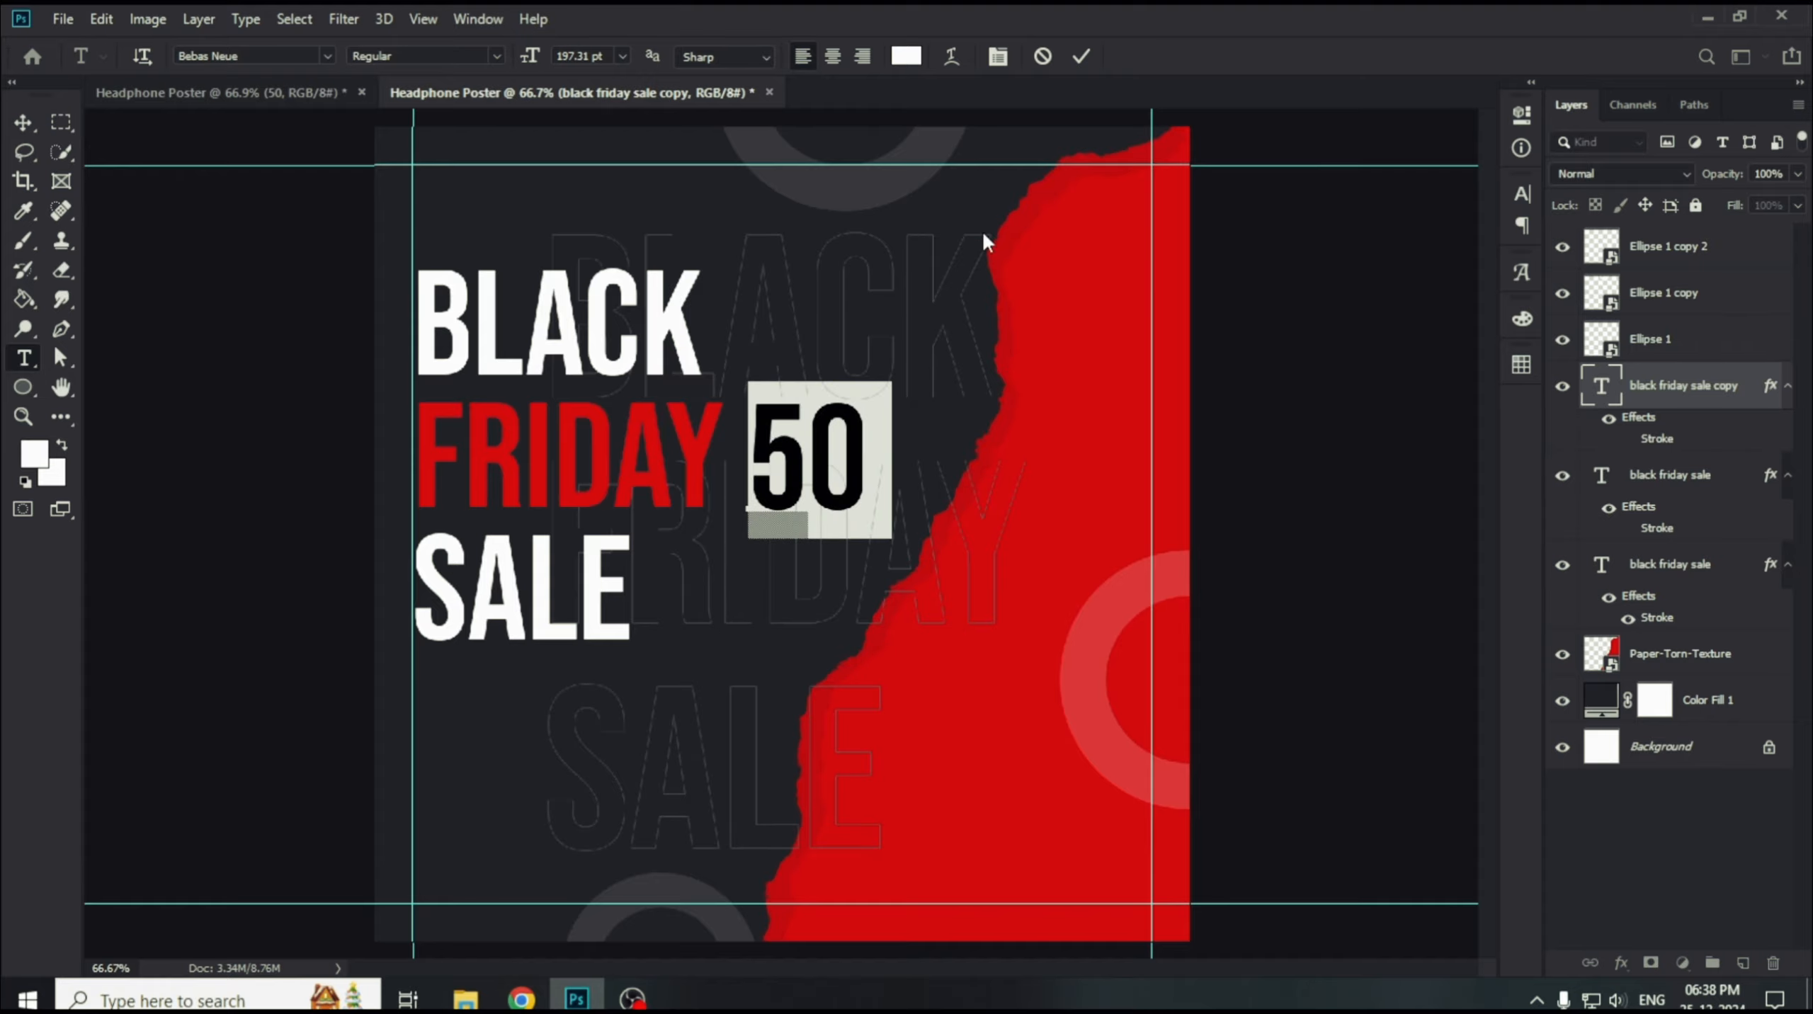
click(906, 56)
text(e50000)
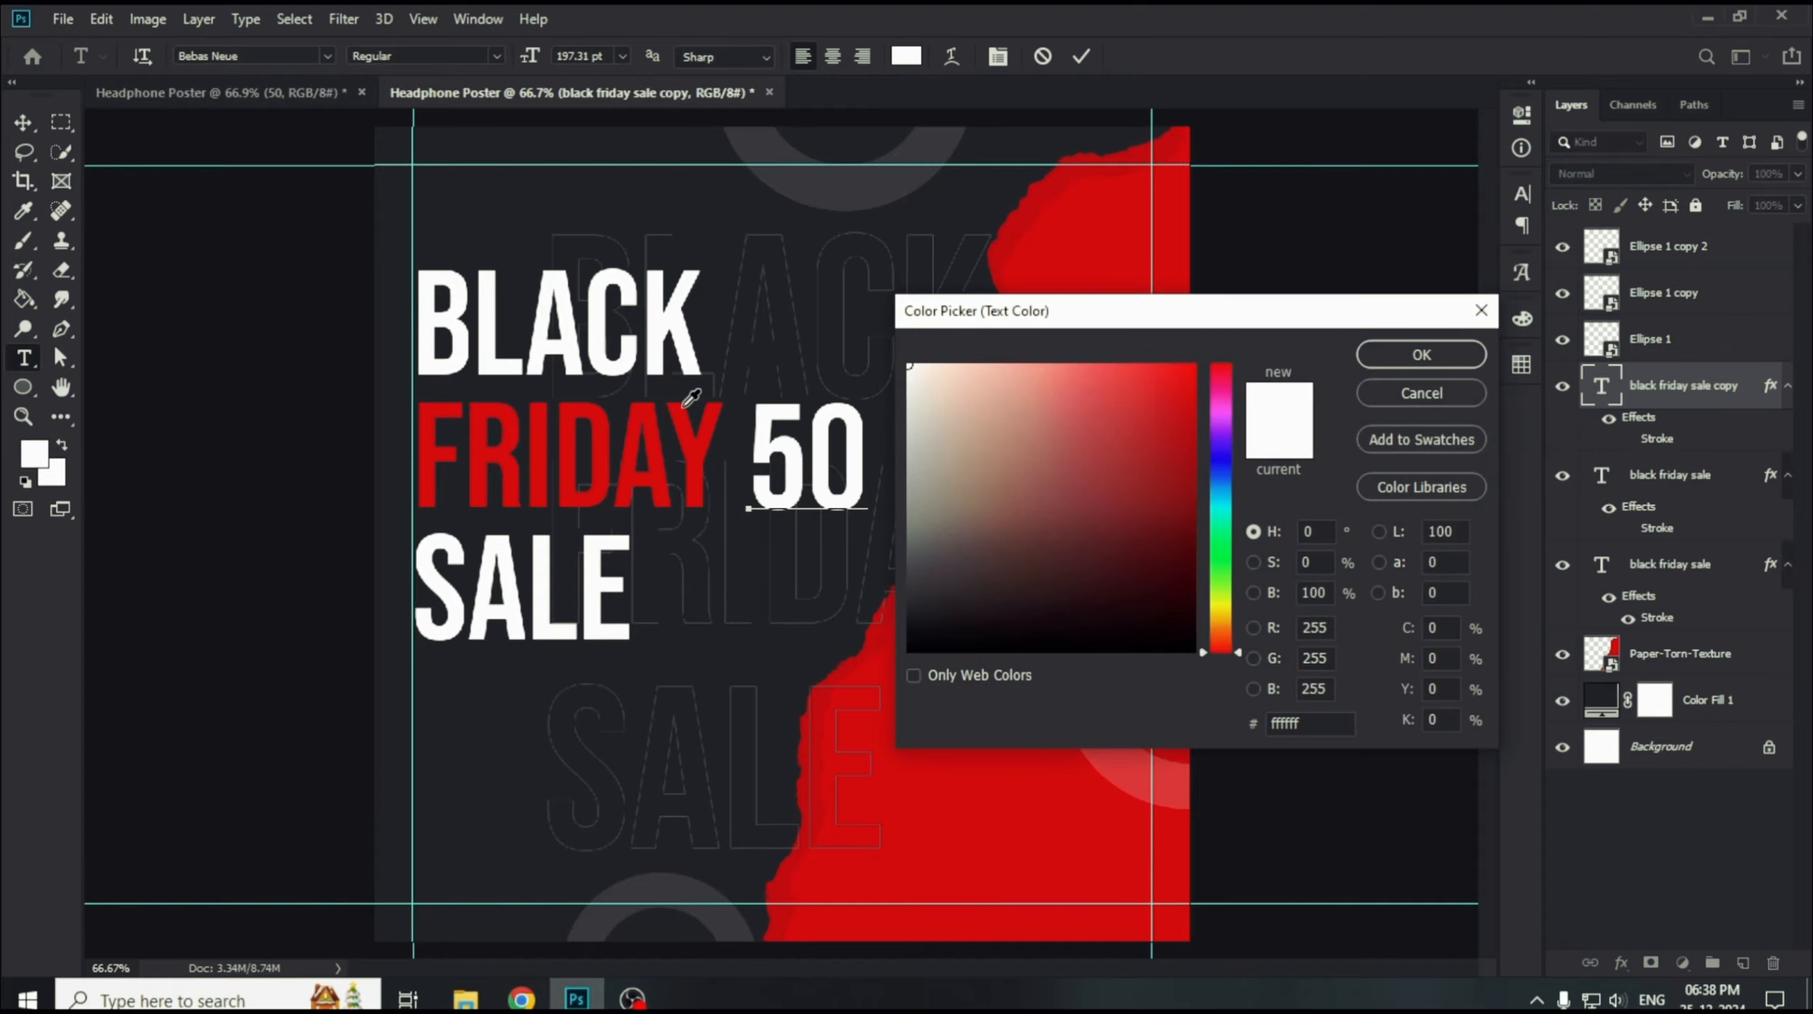
click(1421, 355)
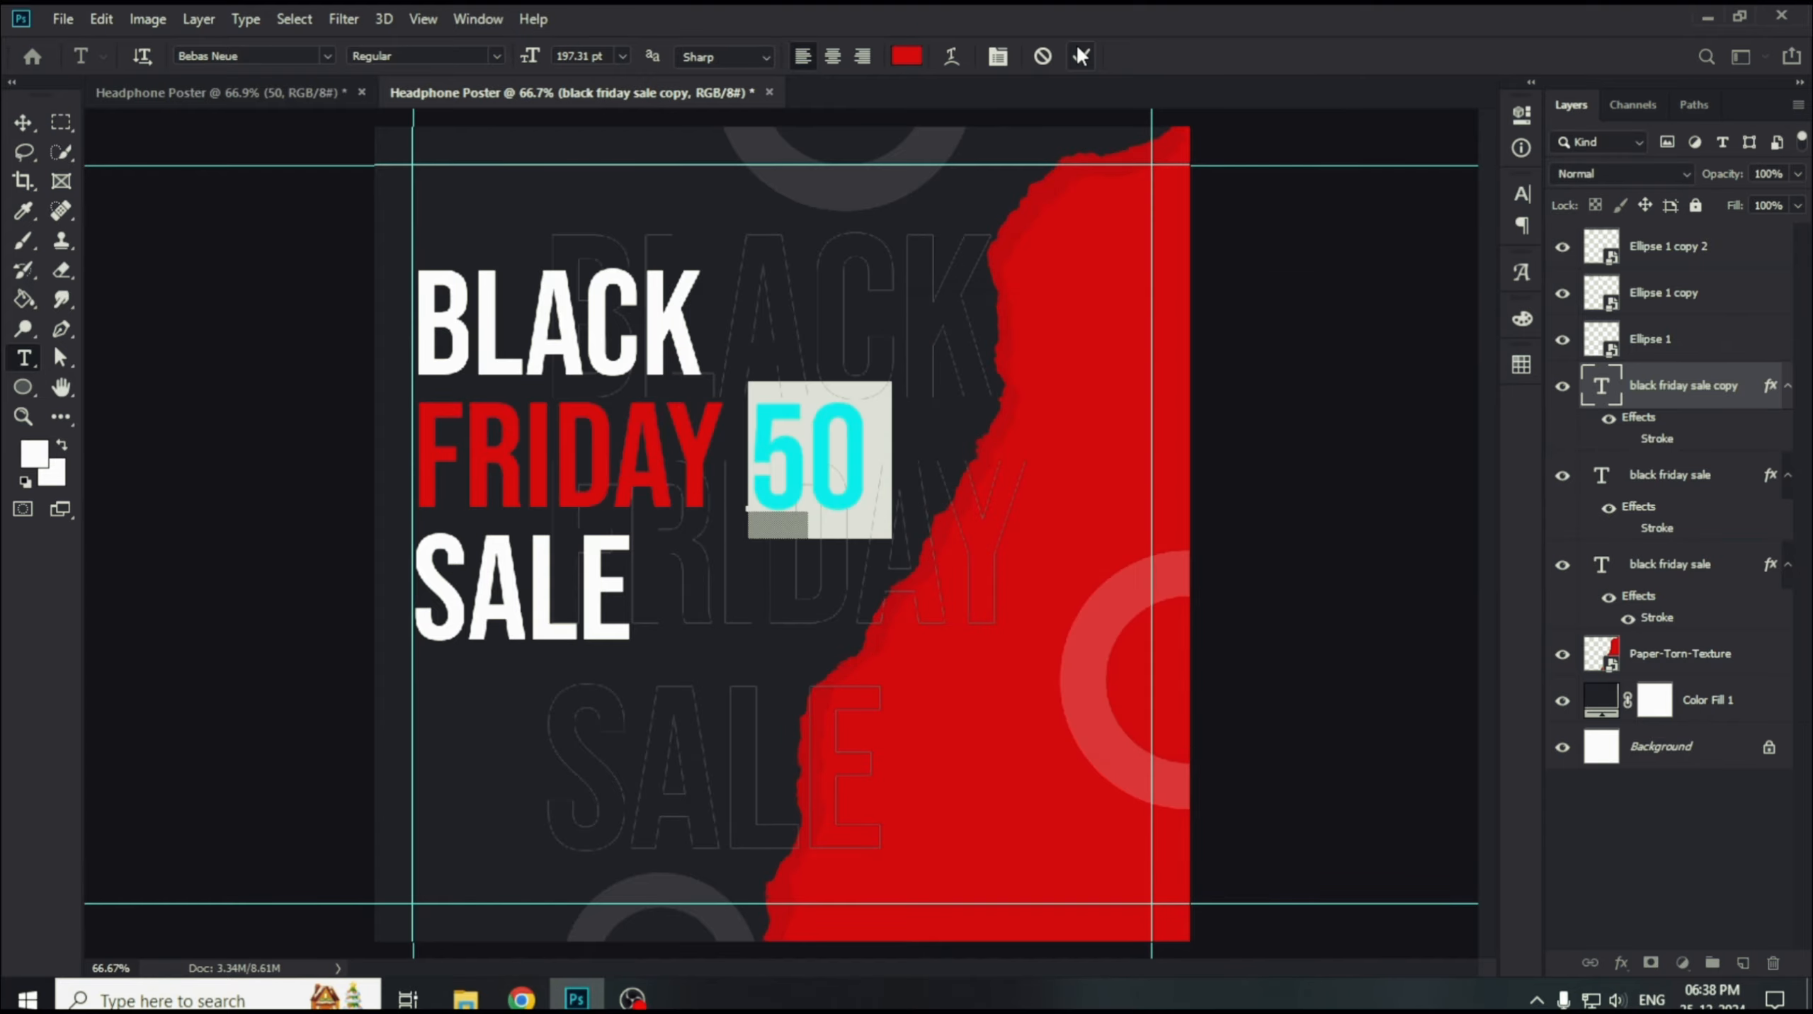
key(Escape)
Place the 50 below SALE against the left margin guide and shift the solid headline slightly upward.
key(v)
drag(835, 426, 483, 719)
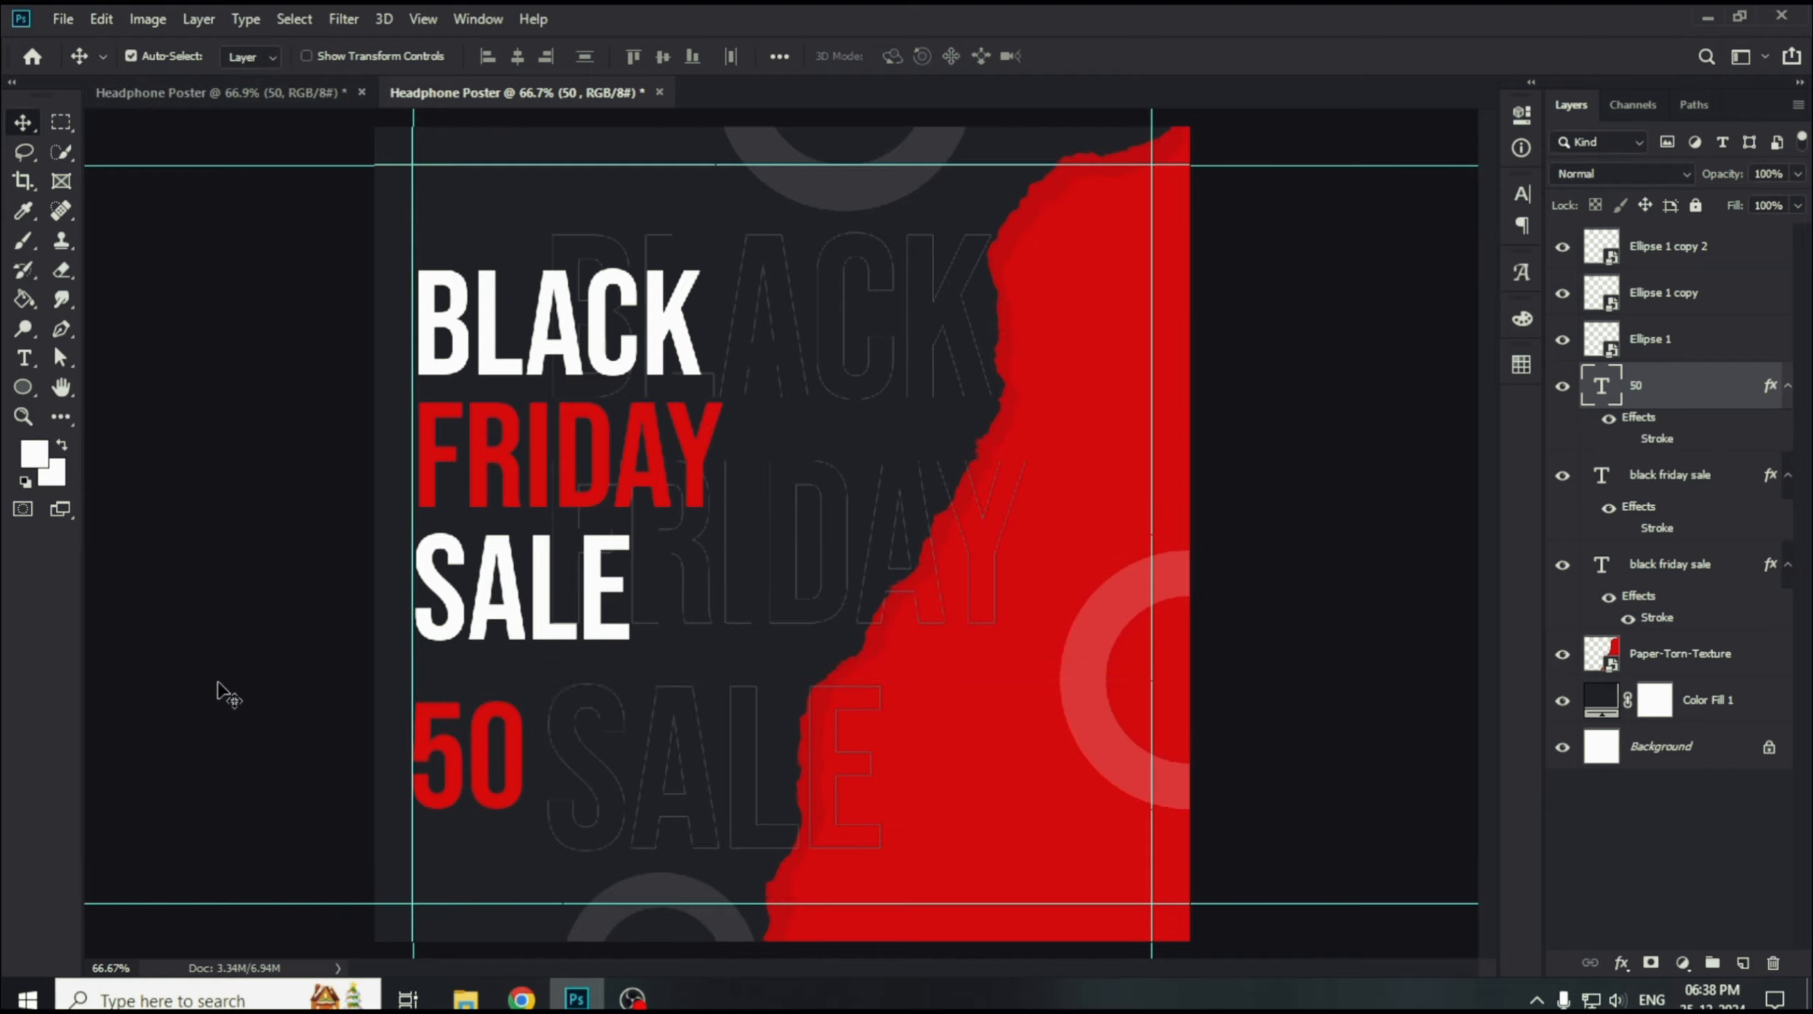
drag(487, 330, 487, 337)
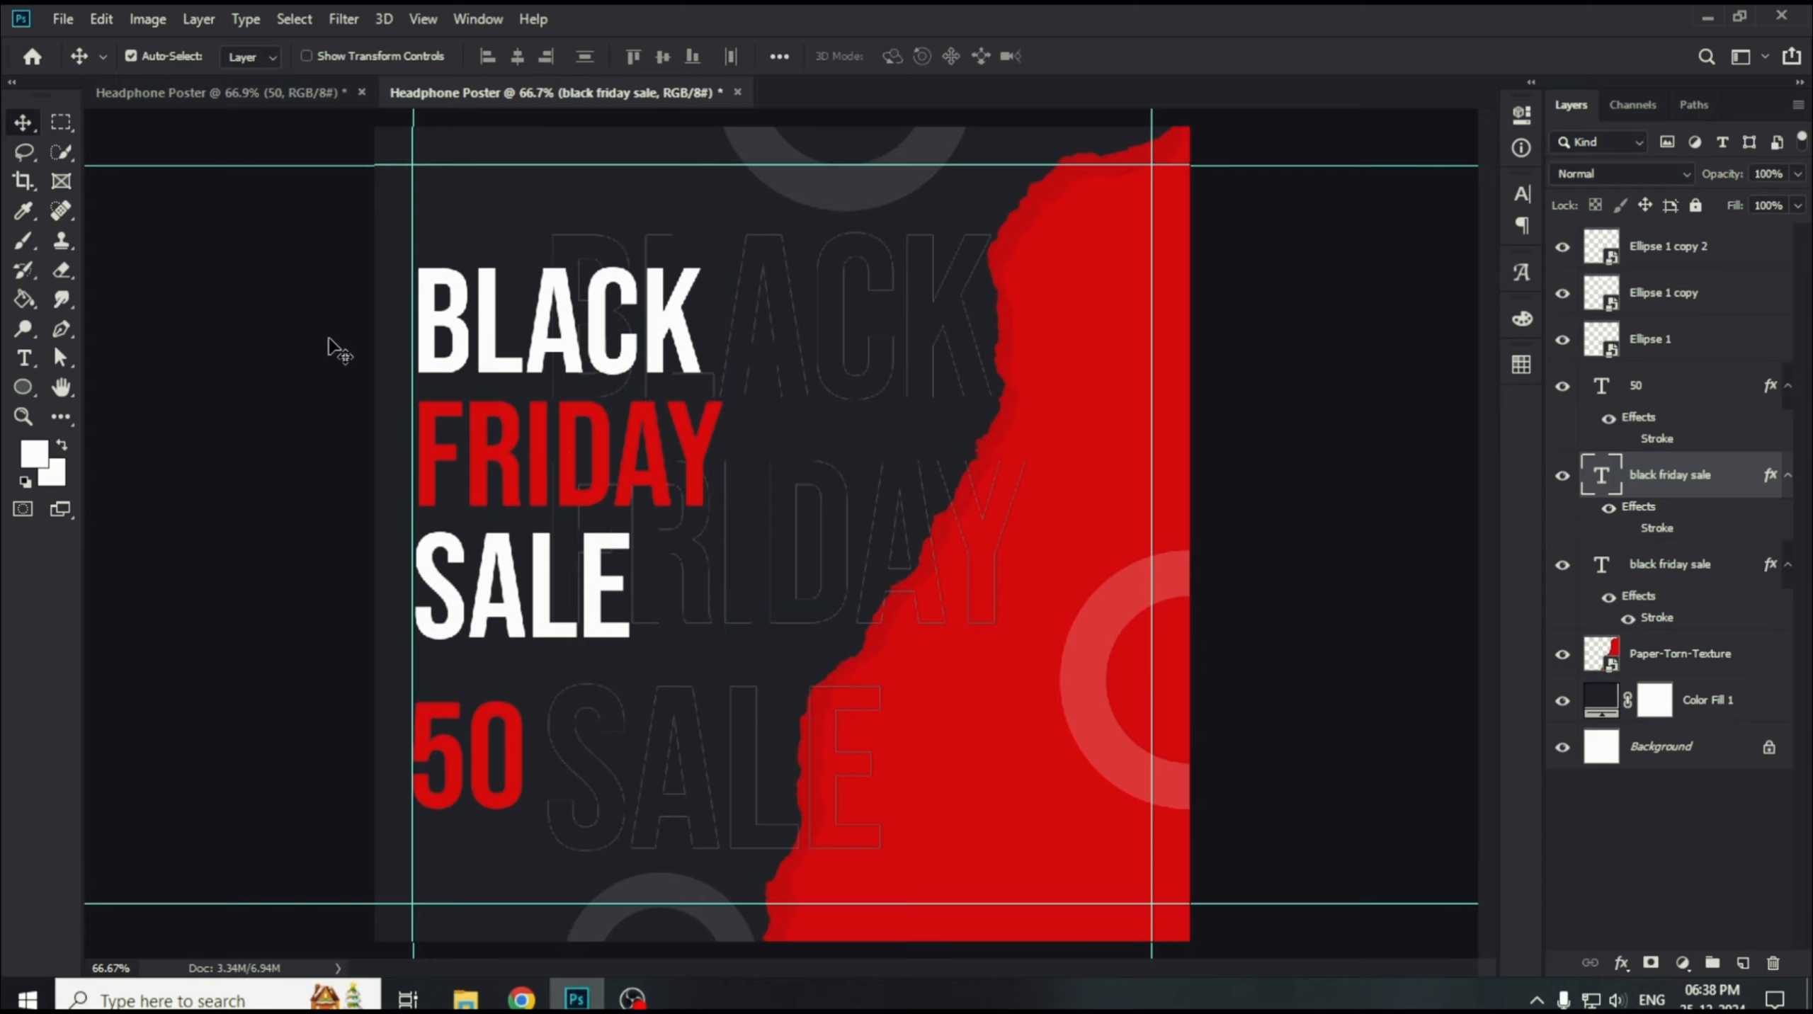
Set the font size of the 50 text to 171.31 pt.
click(442, 743)
double_click(442, 743)
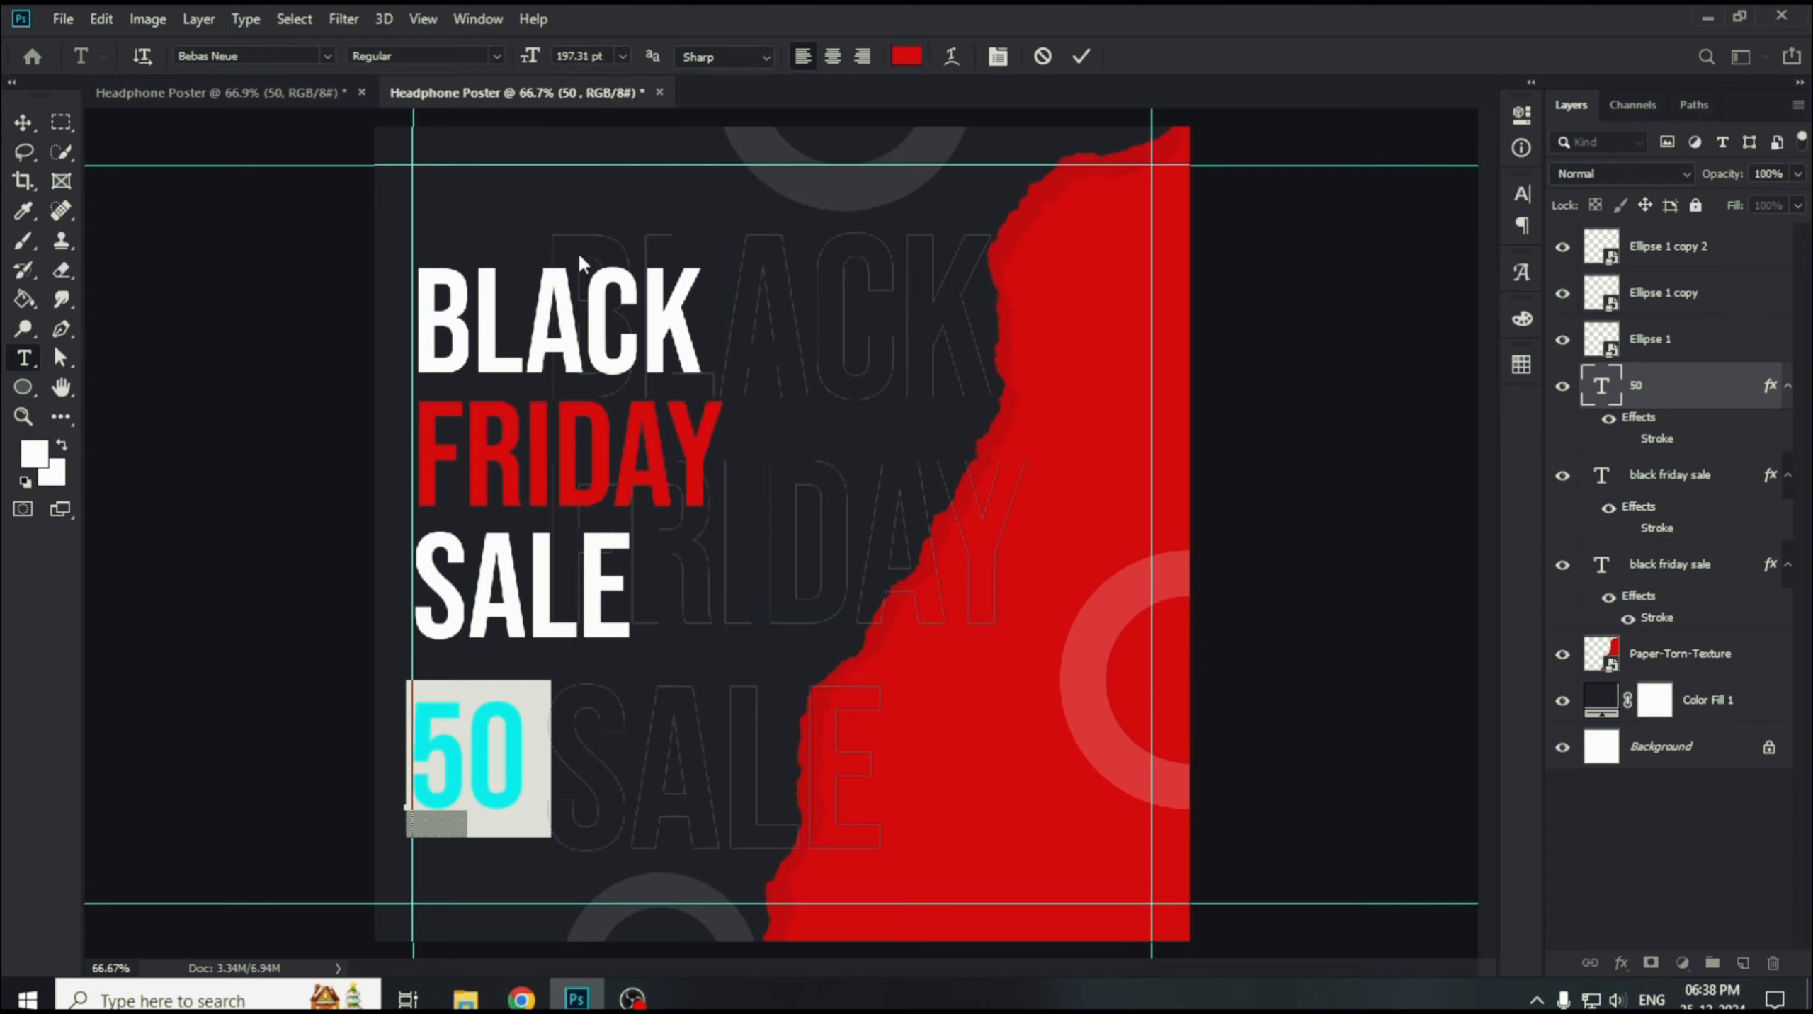
drag(532, 57, 504, 74)
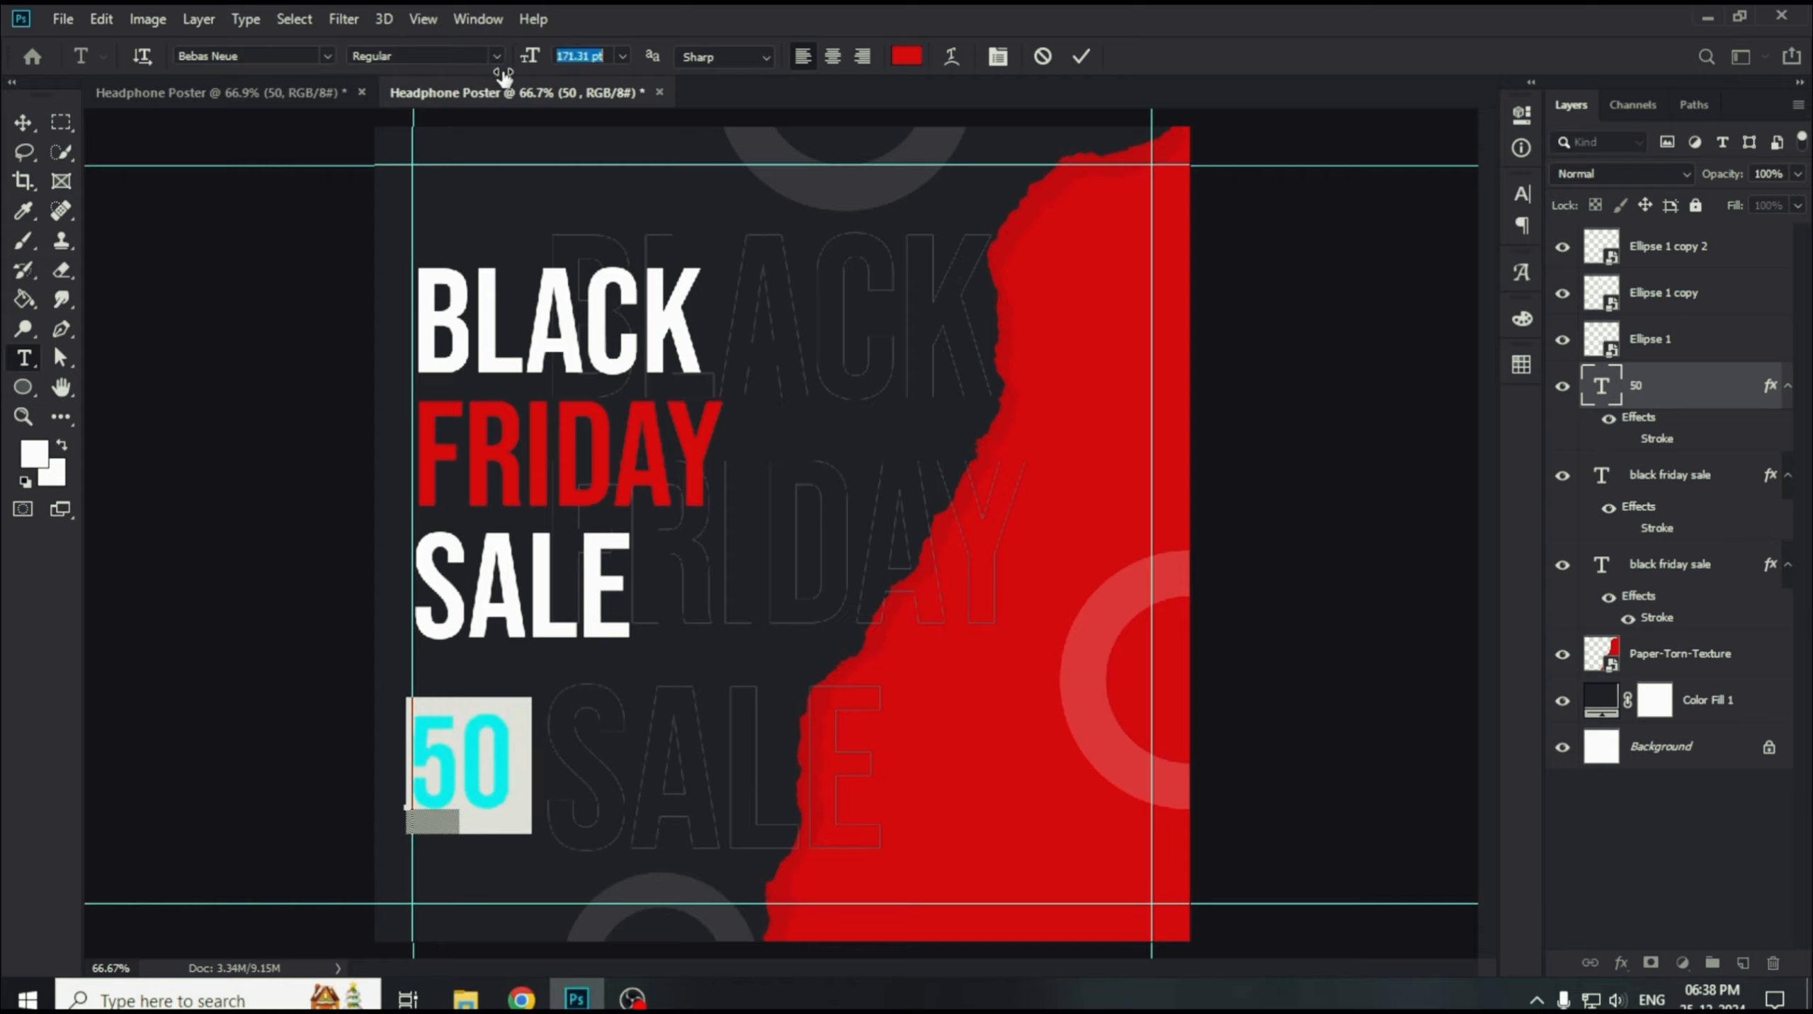
click(1081, 57)
Duplicate the 50 text just to its right and replace the copy's text with a % sign.
key(v)
drag(485, 732, 594, 720)
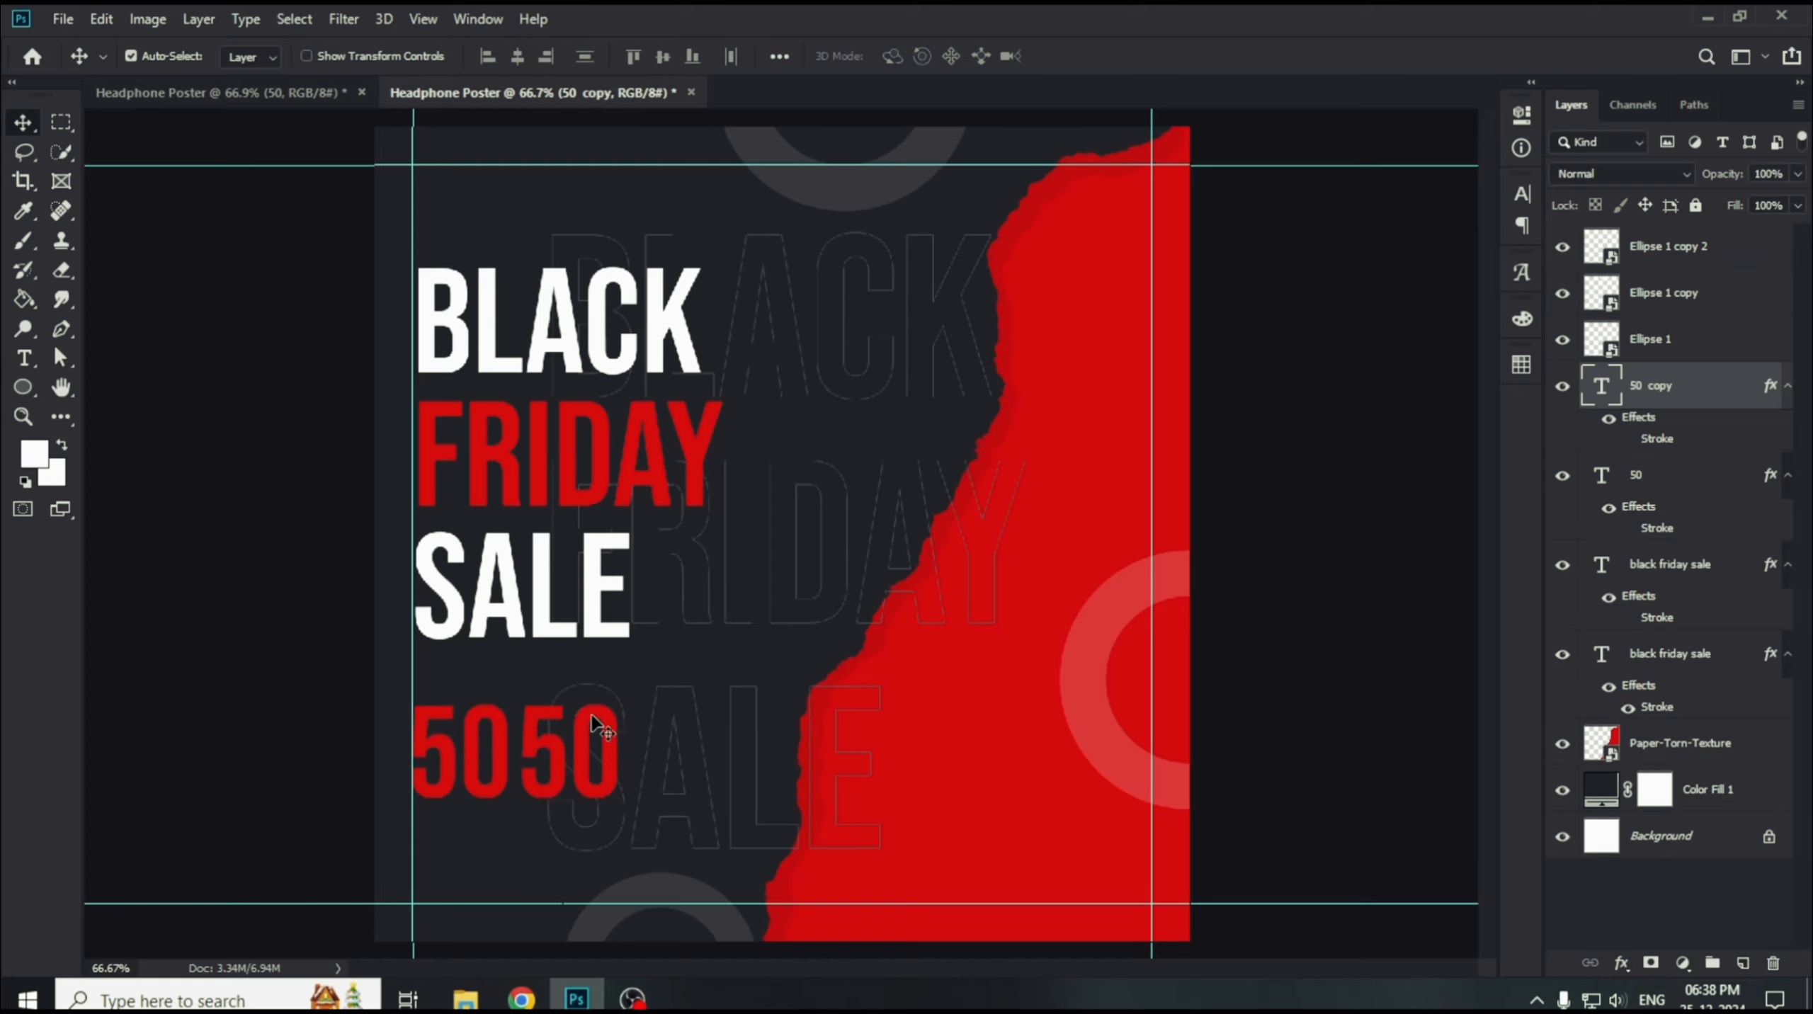
double_click(593, 721)
text(%)
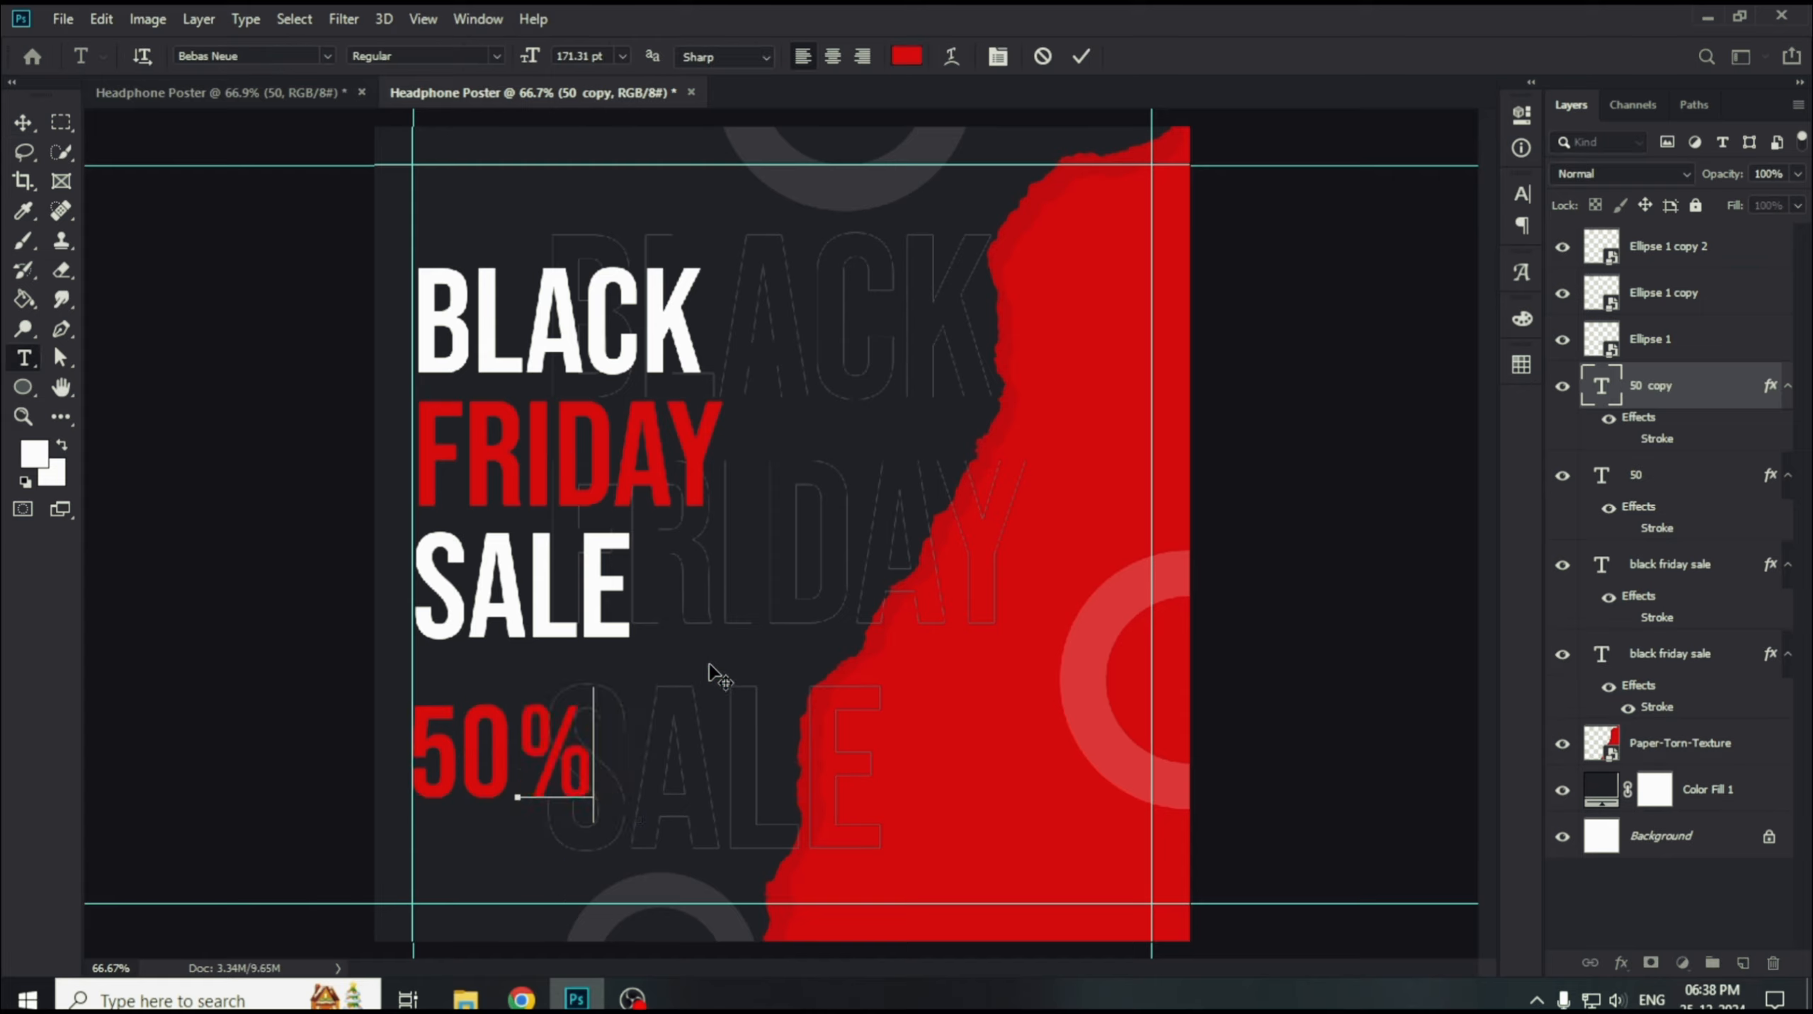
Recolour the % sign to white.
key(ctrl+a)
click(906, 57)
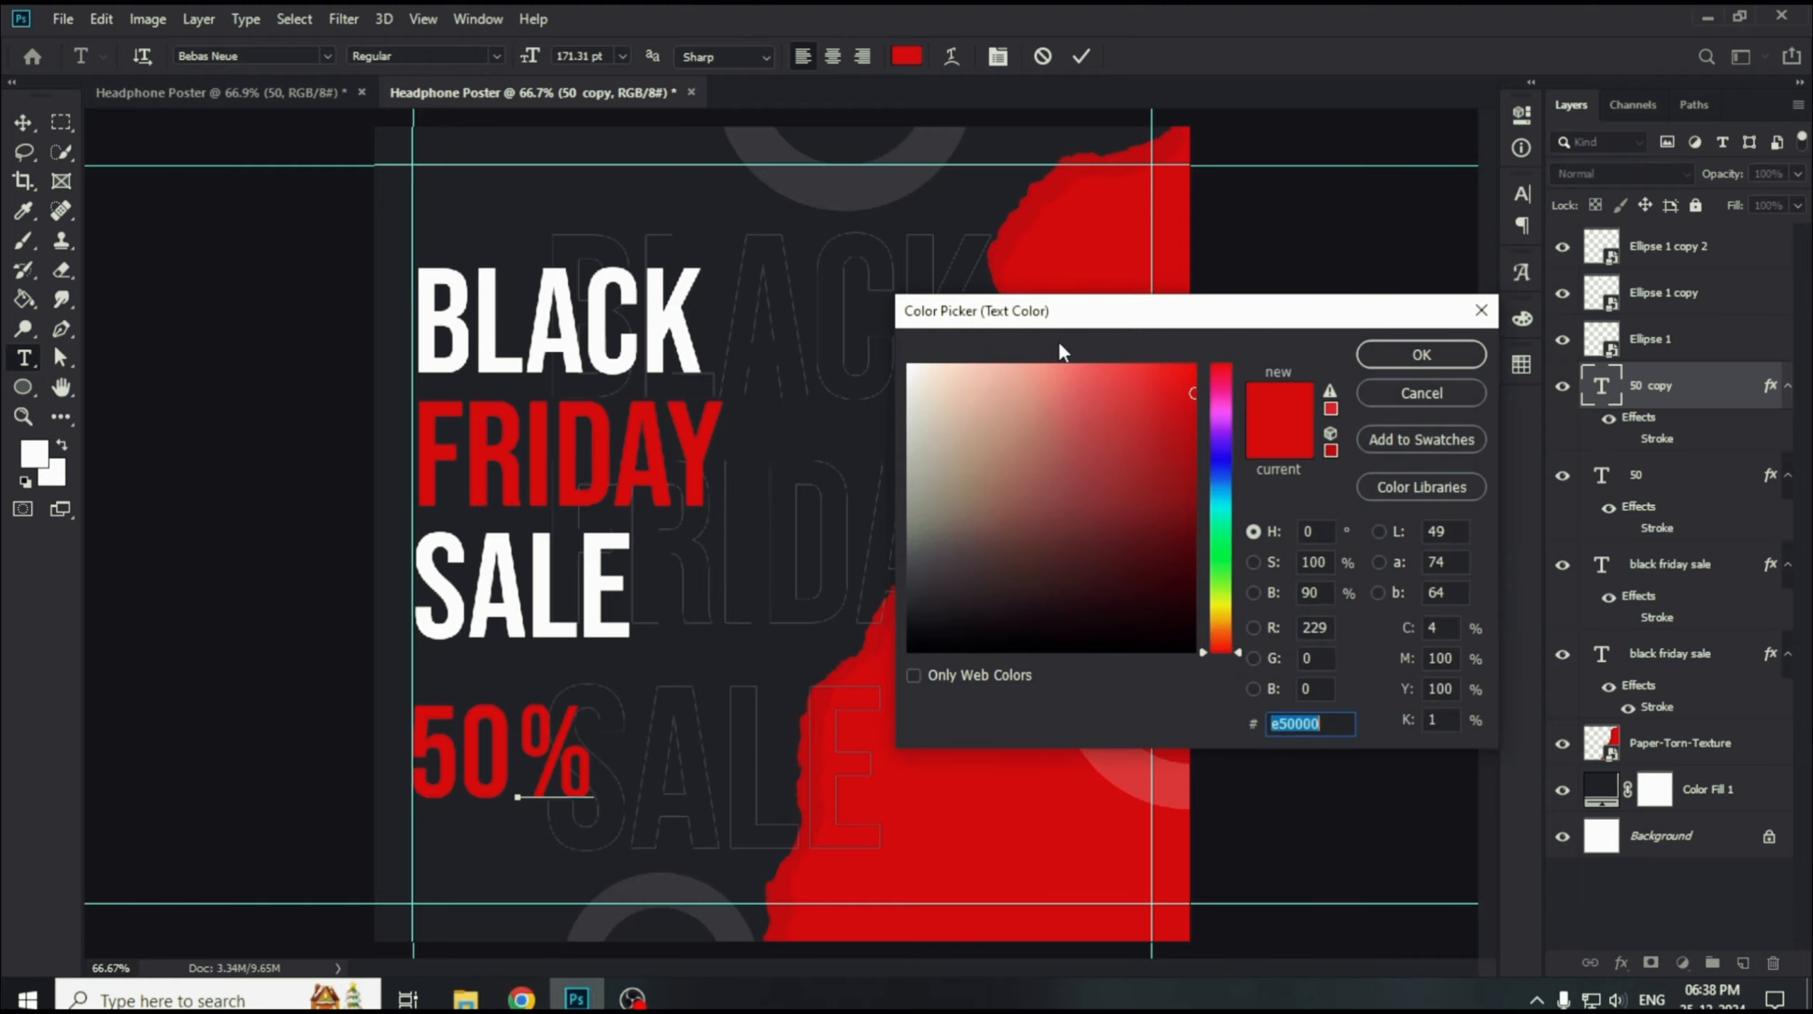
drag(964, 394, 895, 349)
key(Return)
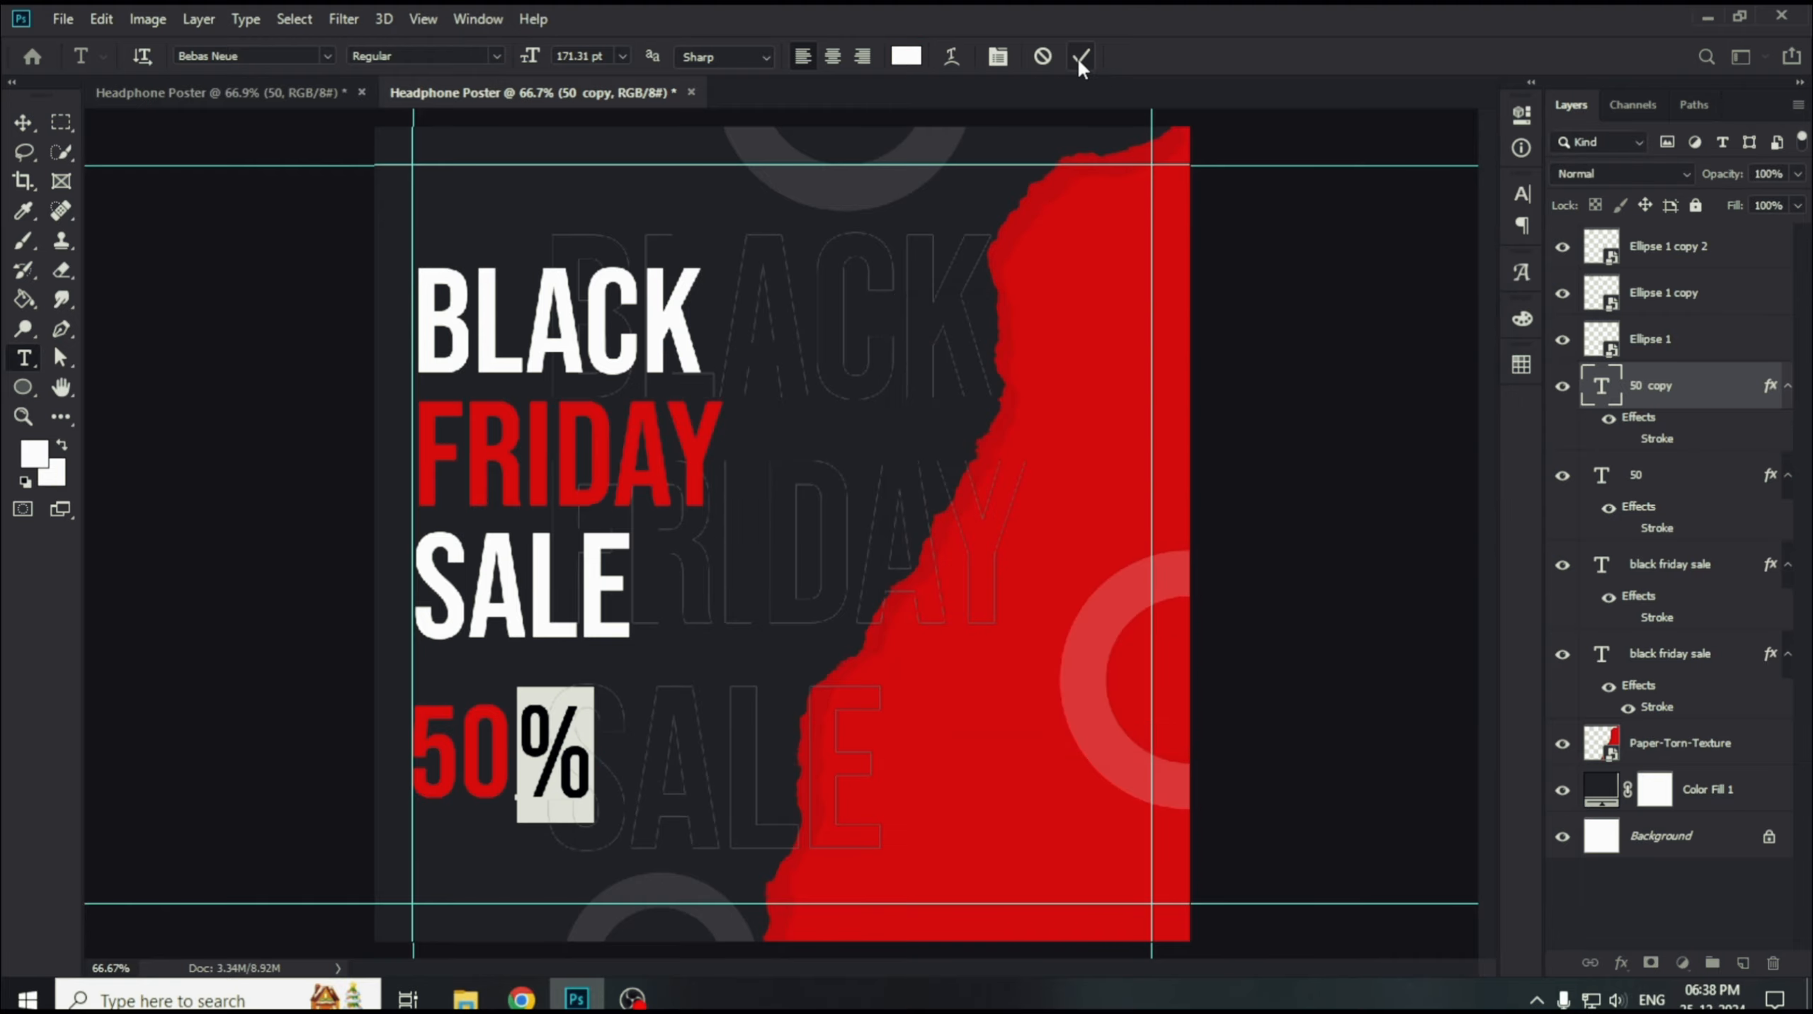
click(1081, 56)
Set the font size of the % sign to 87.31 pt.
key(v)
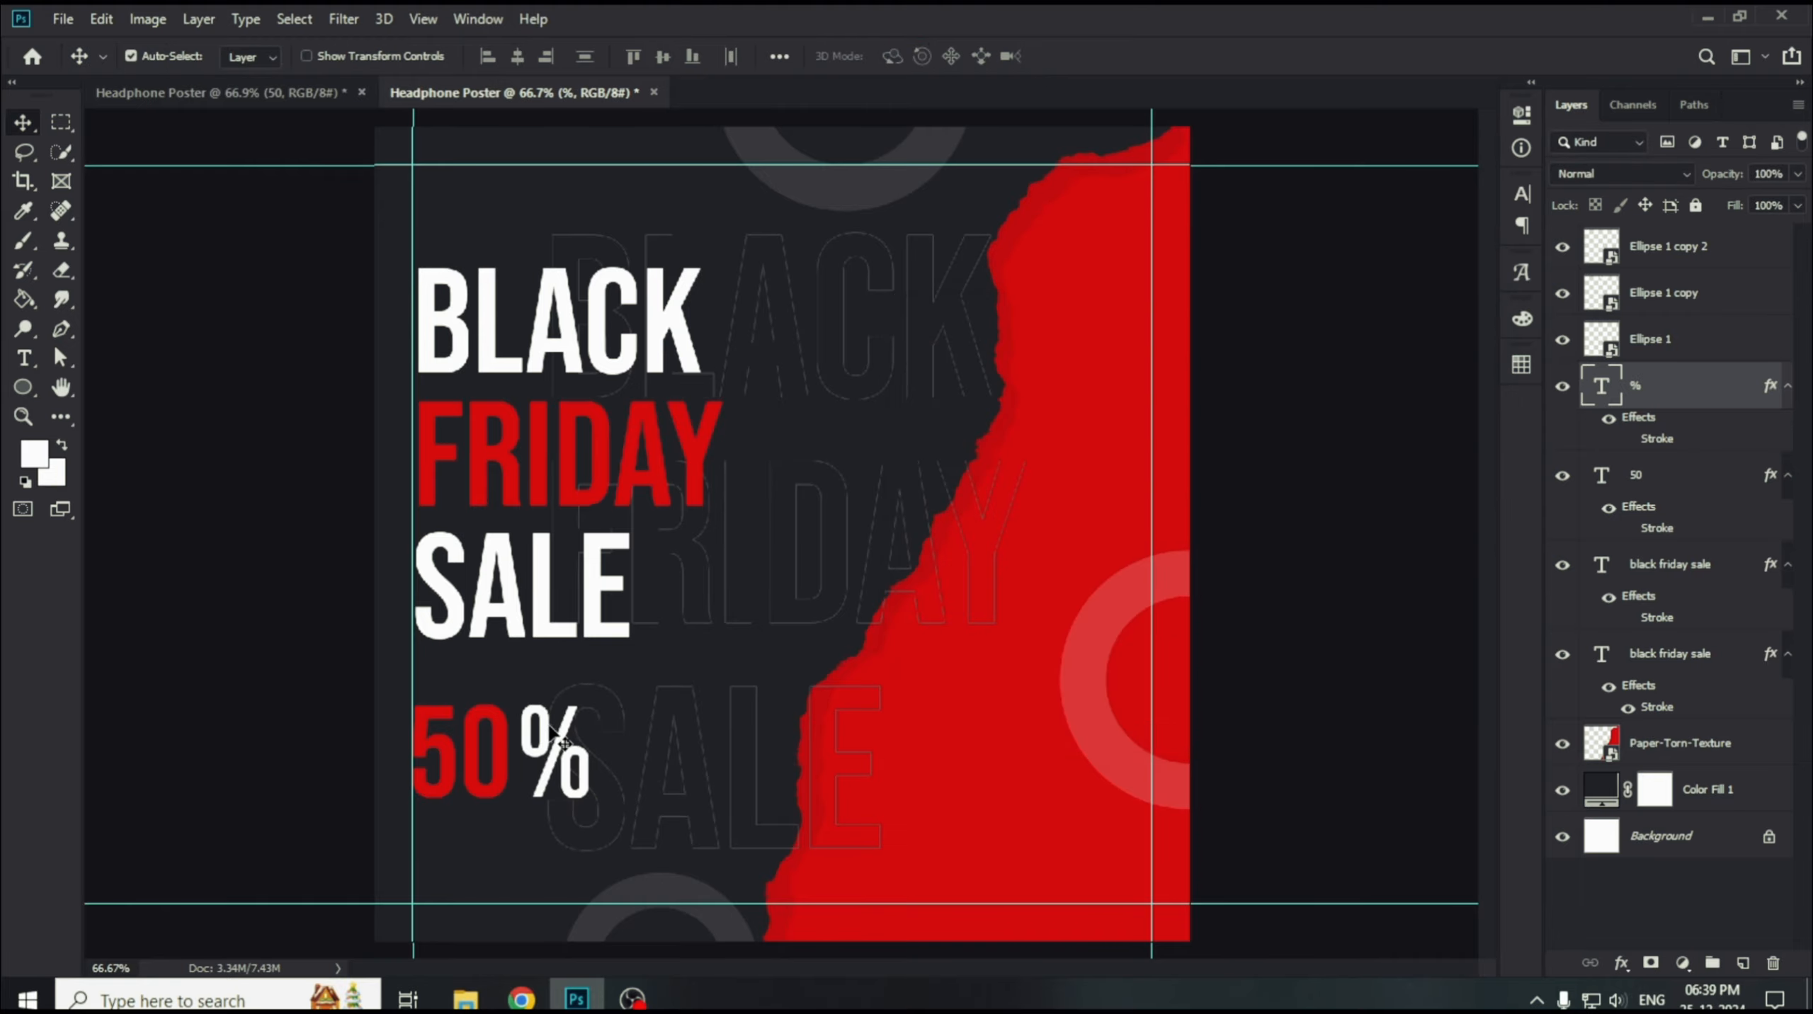
key(t)
double_click(543, 720)
drag(530, 56, 429, 92)
click(1082, 56)
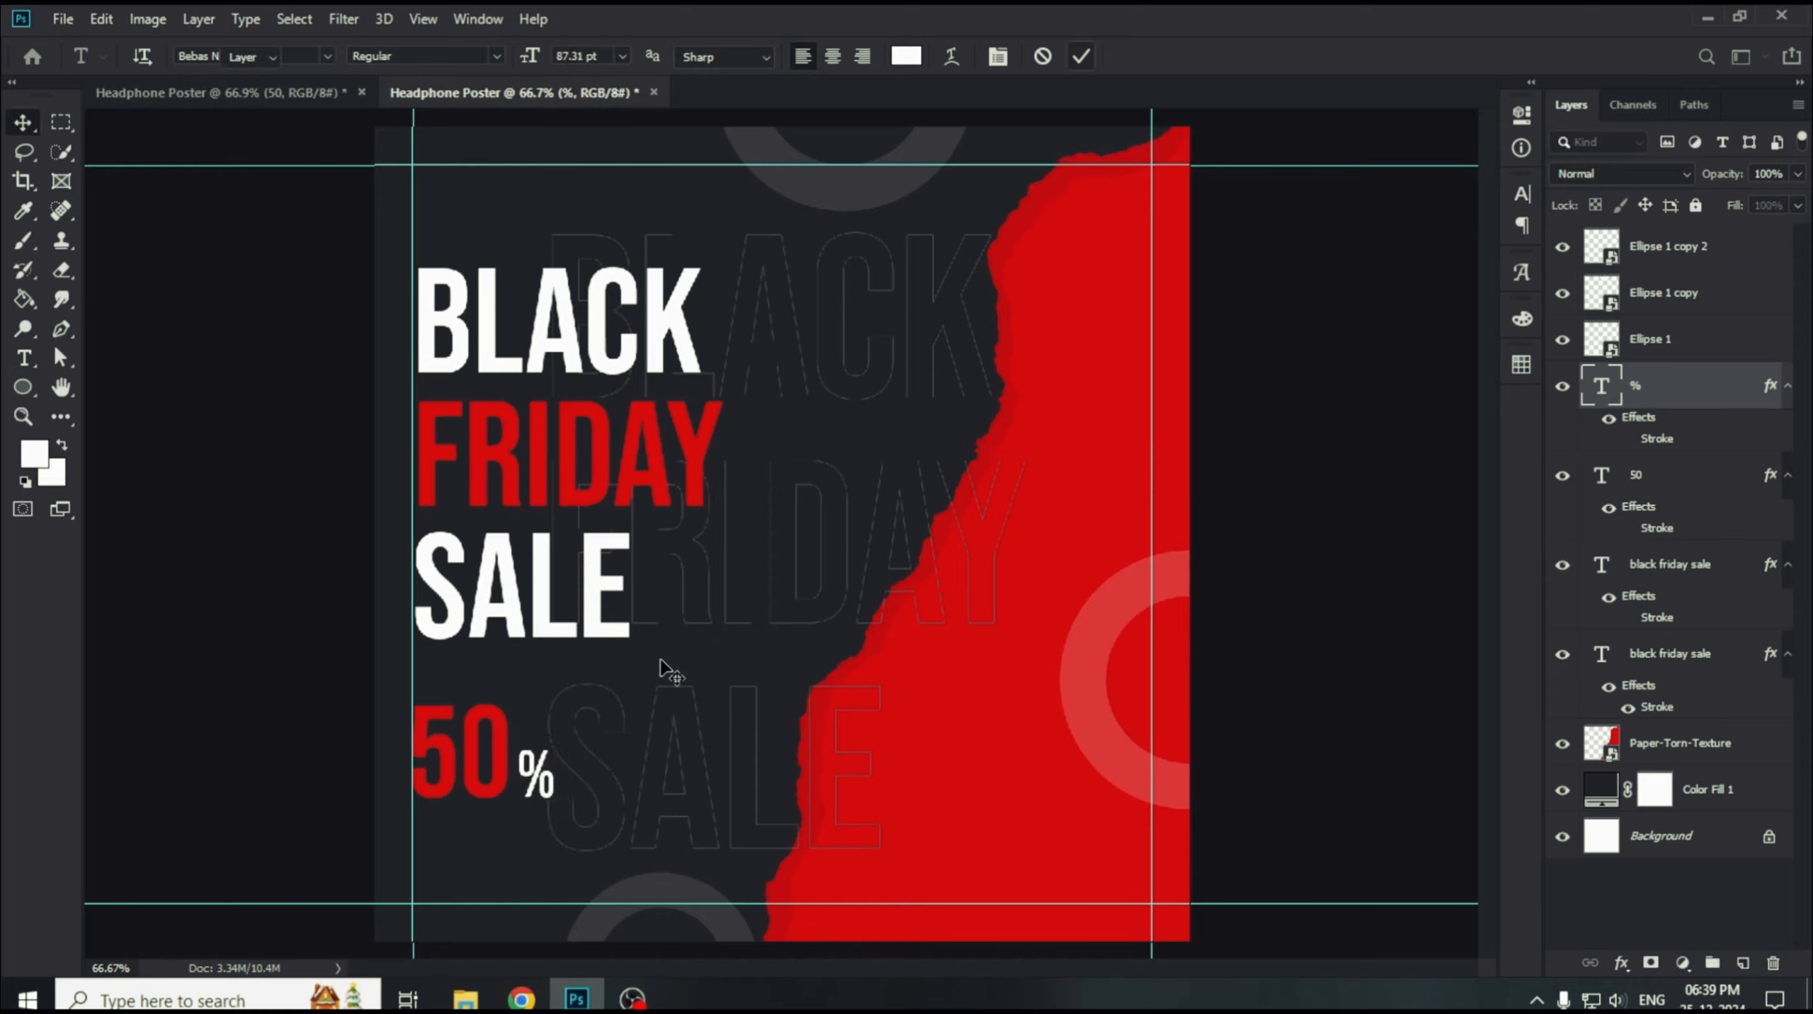
Raise the % sign to the top of the 50 and add a duplicate below it with the text changed to OFF.
key(v)
mouse_move(539, 780)
mouse_down()
mouse_move(538, 732)
mouse_move(534, 790)
mouse_up()
key(t)
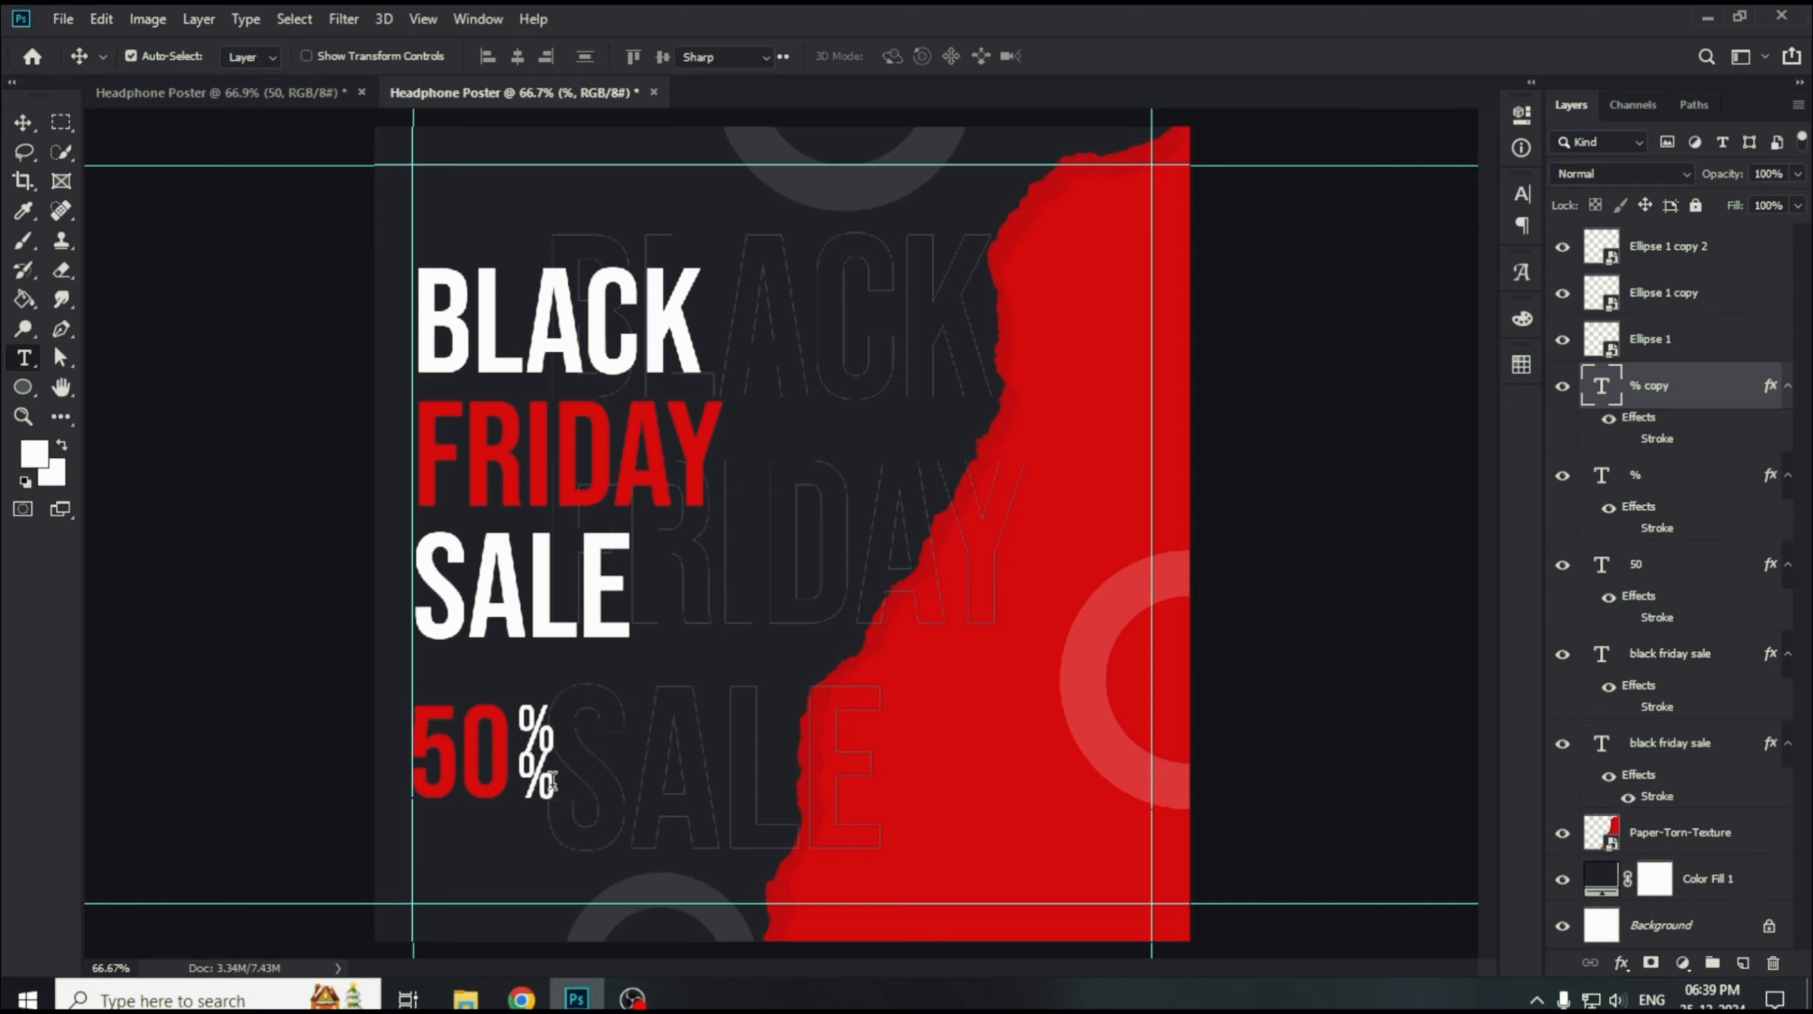
double_click(555, 774)
text(OFF)
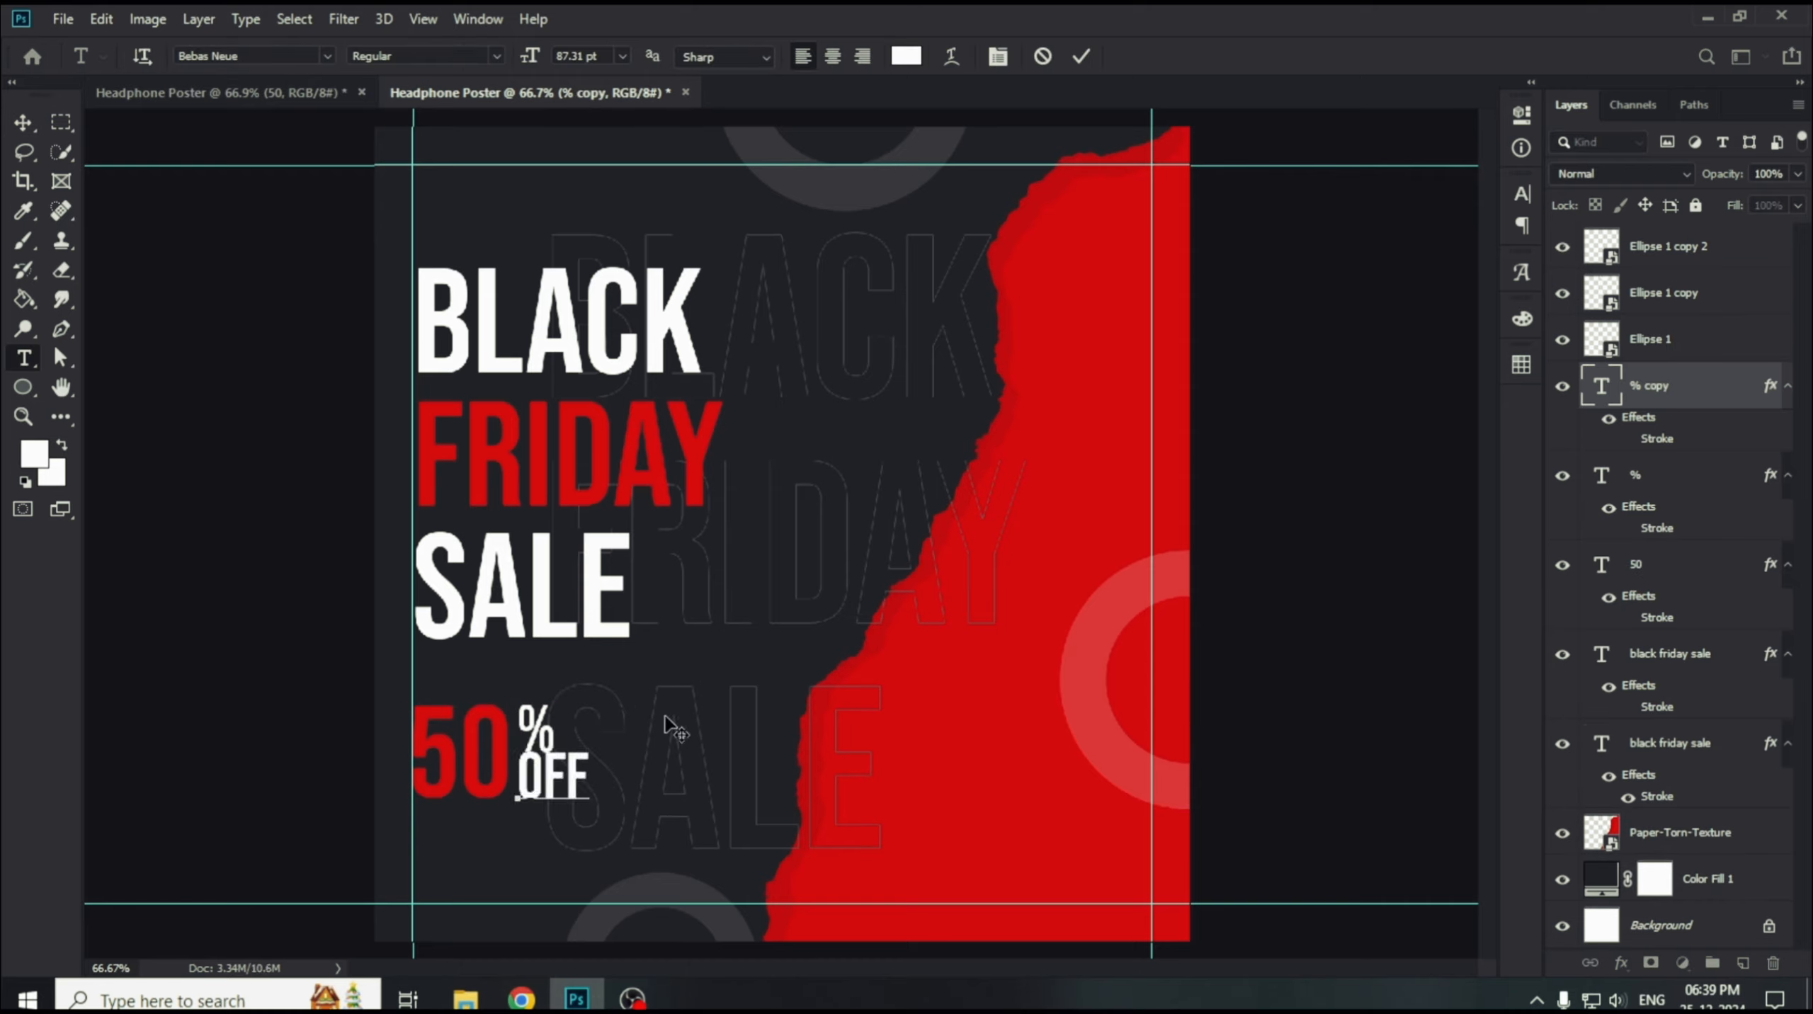
key(ctrl+Return)
key(v)
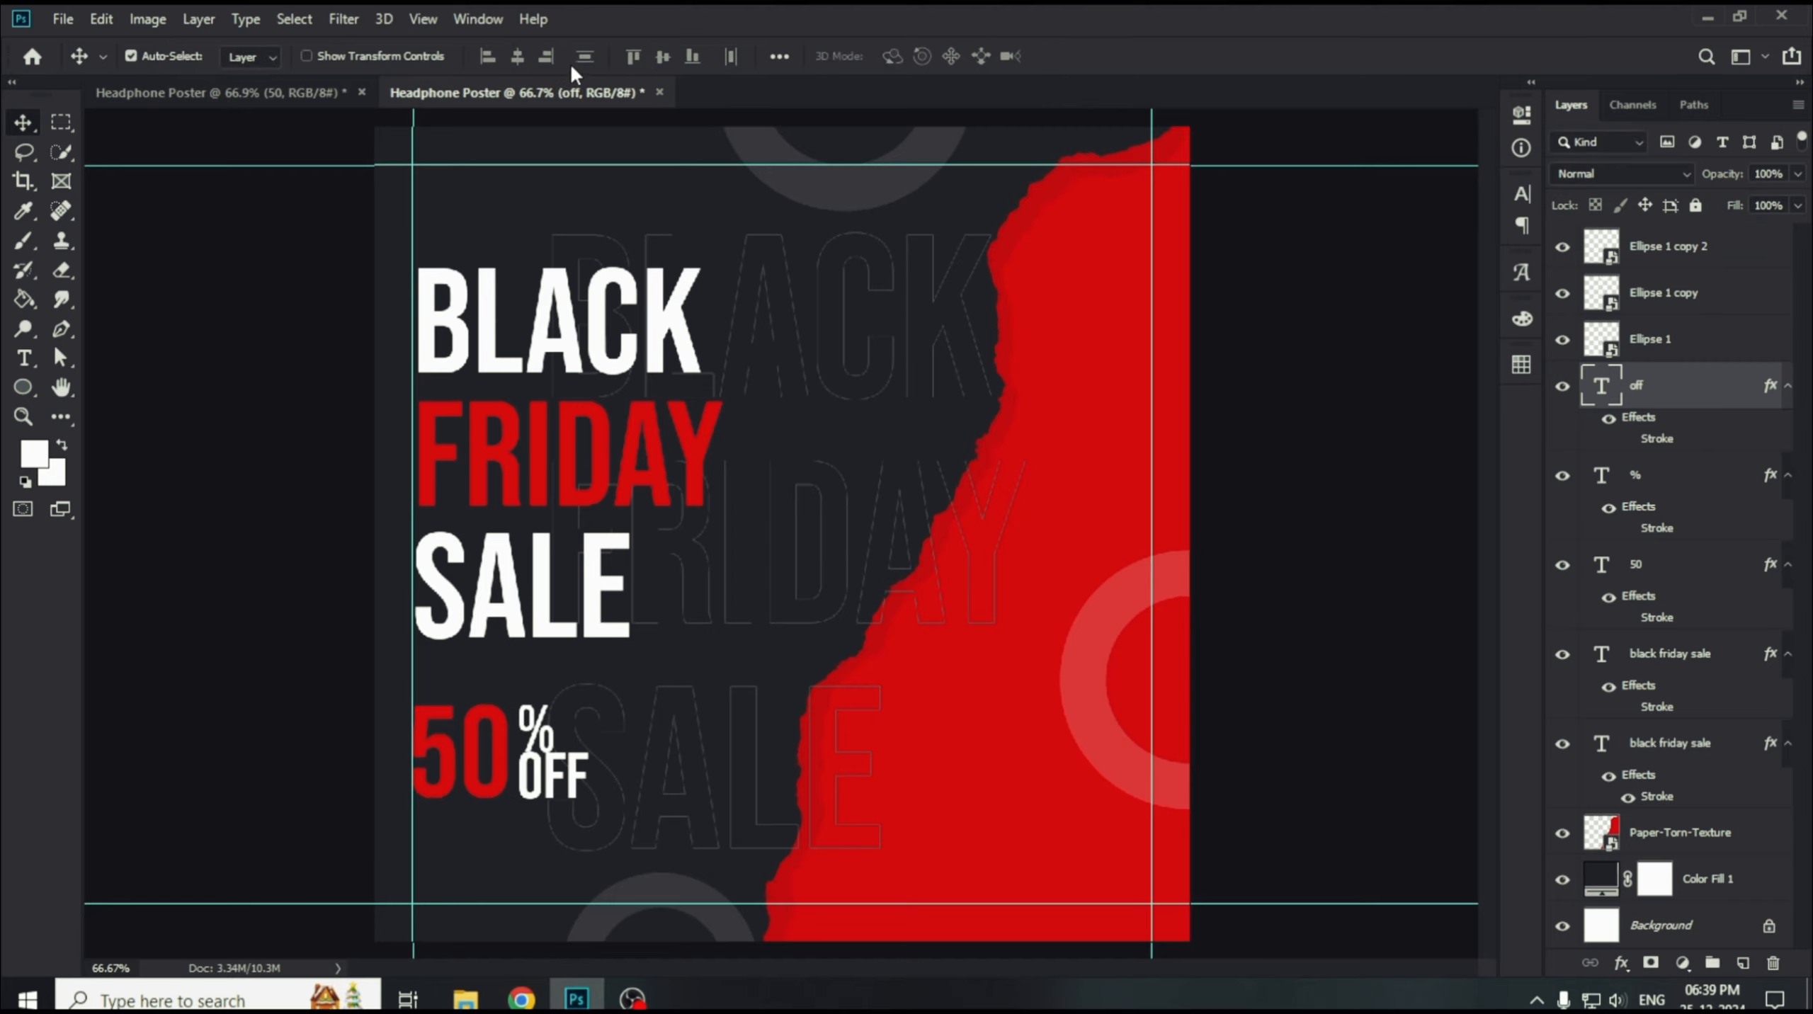
Set the font size of the OFF text to 53.31 pt.
double_click(558, 778)
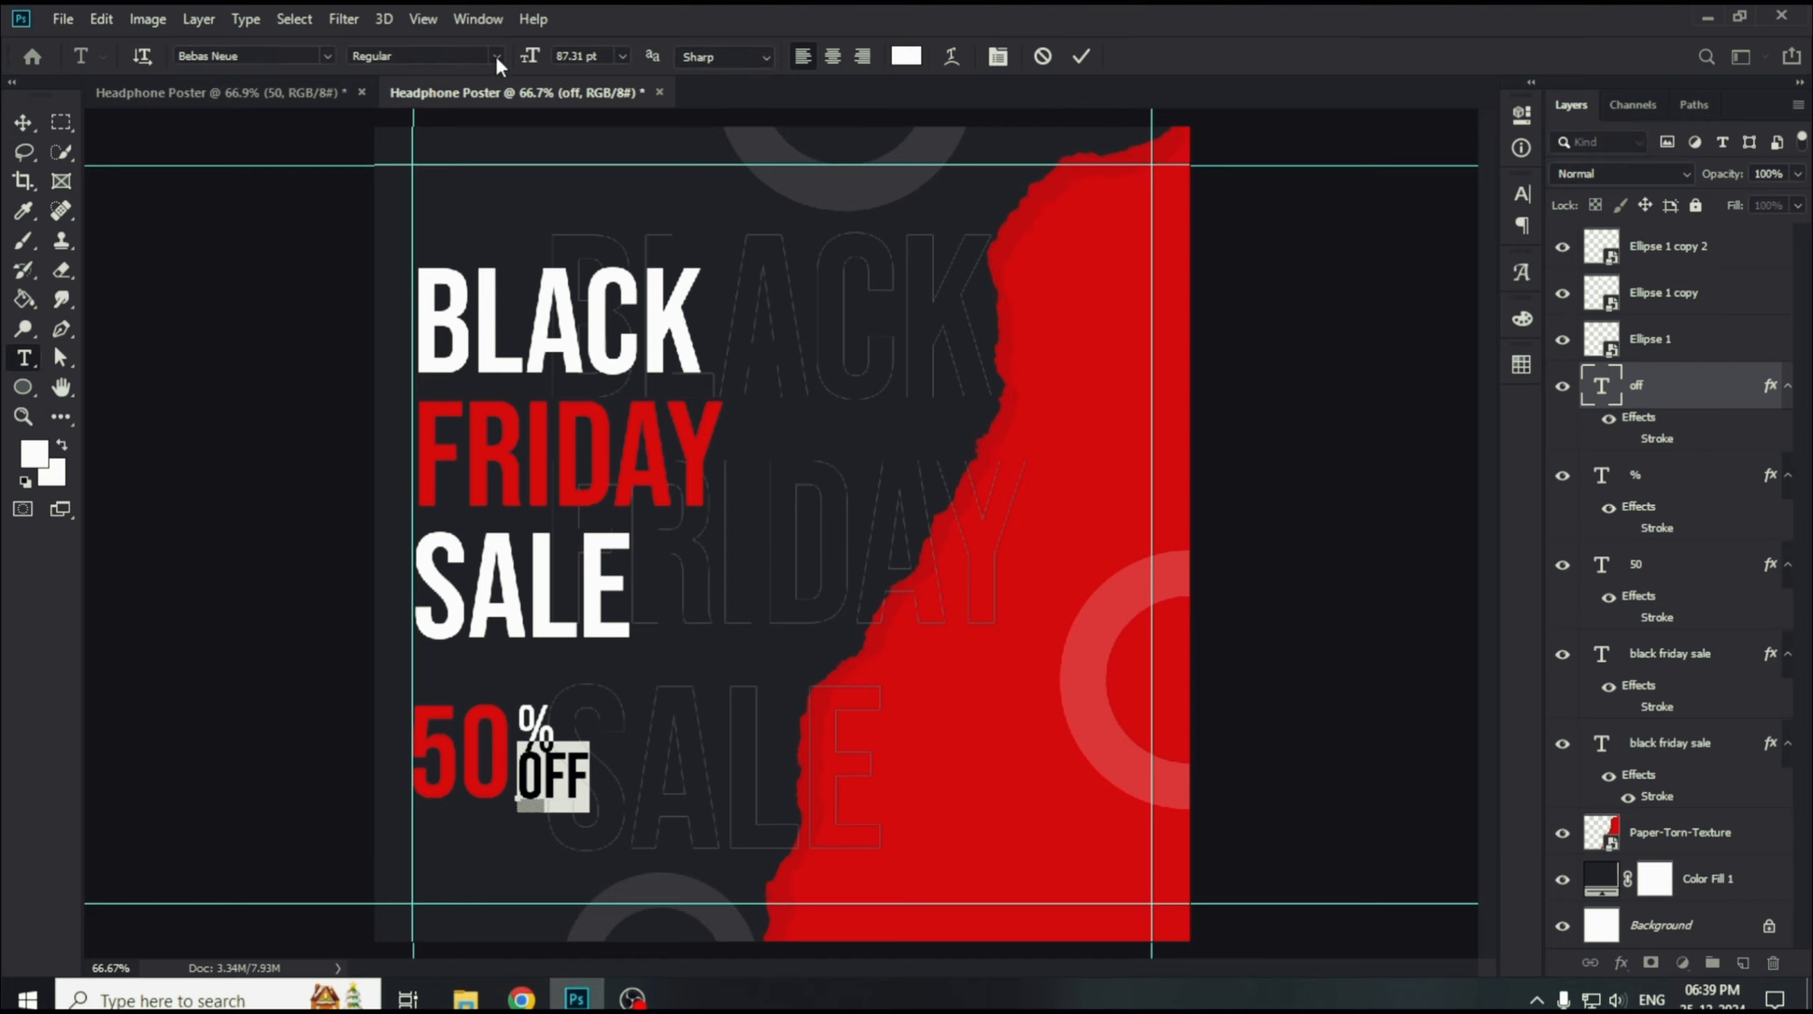
drag(526, 61, 490, 81)
click(1081, 56)
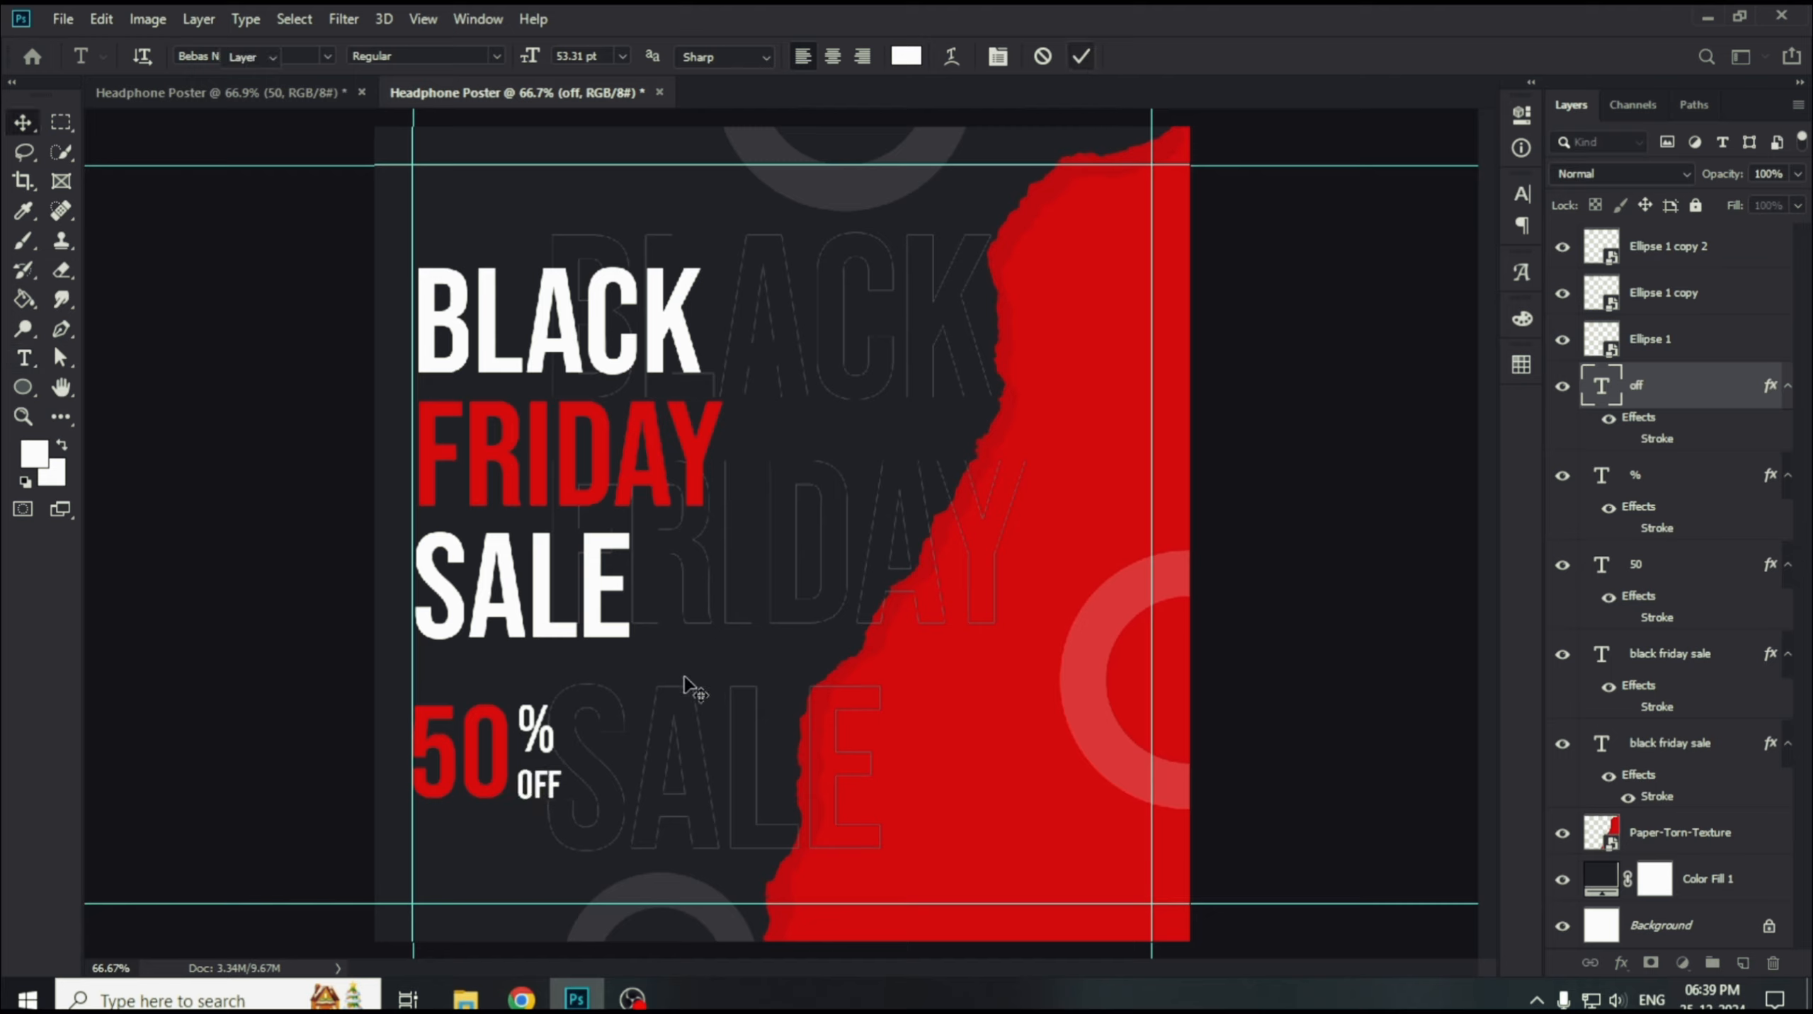
Fine-tune the positions of OFF and the % sign so they stack tightly beside the 50.
key(v)
drag(549, 782, 546, 743)
key(Down)
key(Down)
key(Down)
key(Down)
key(Down)
key(Down)
key(Down)
key(Down)
key(Down)
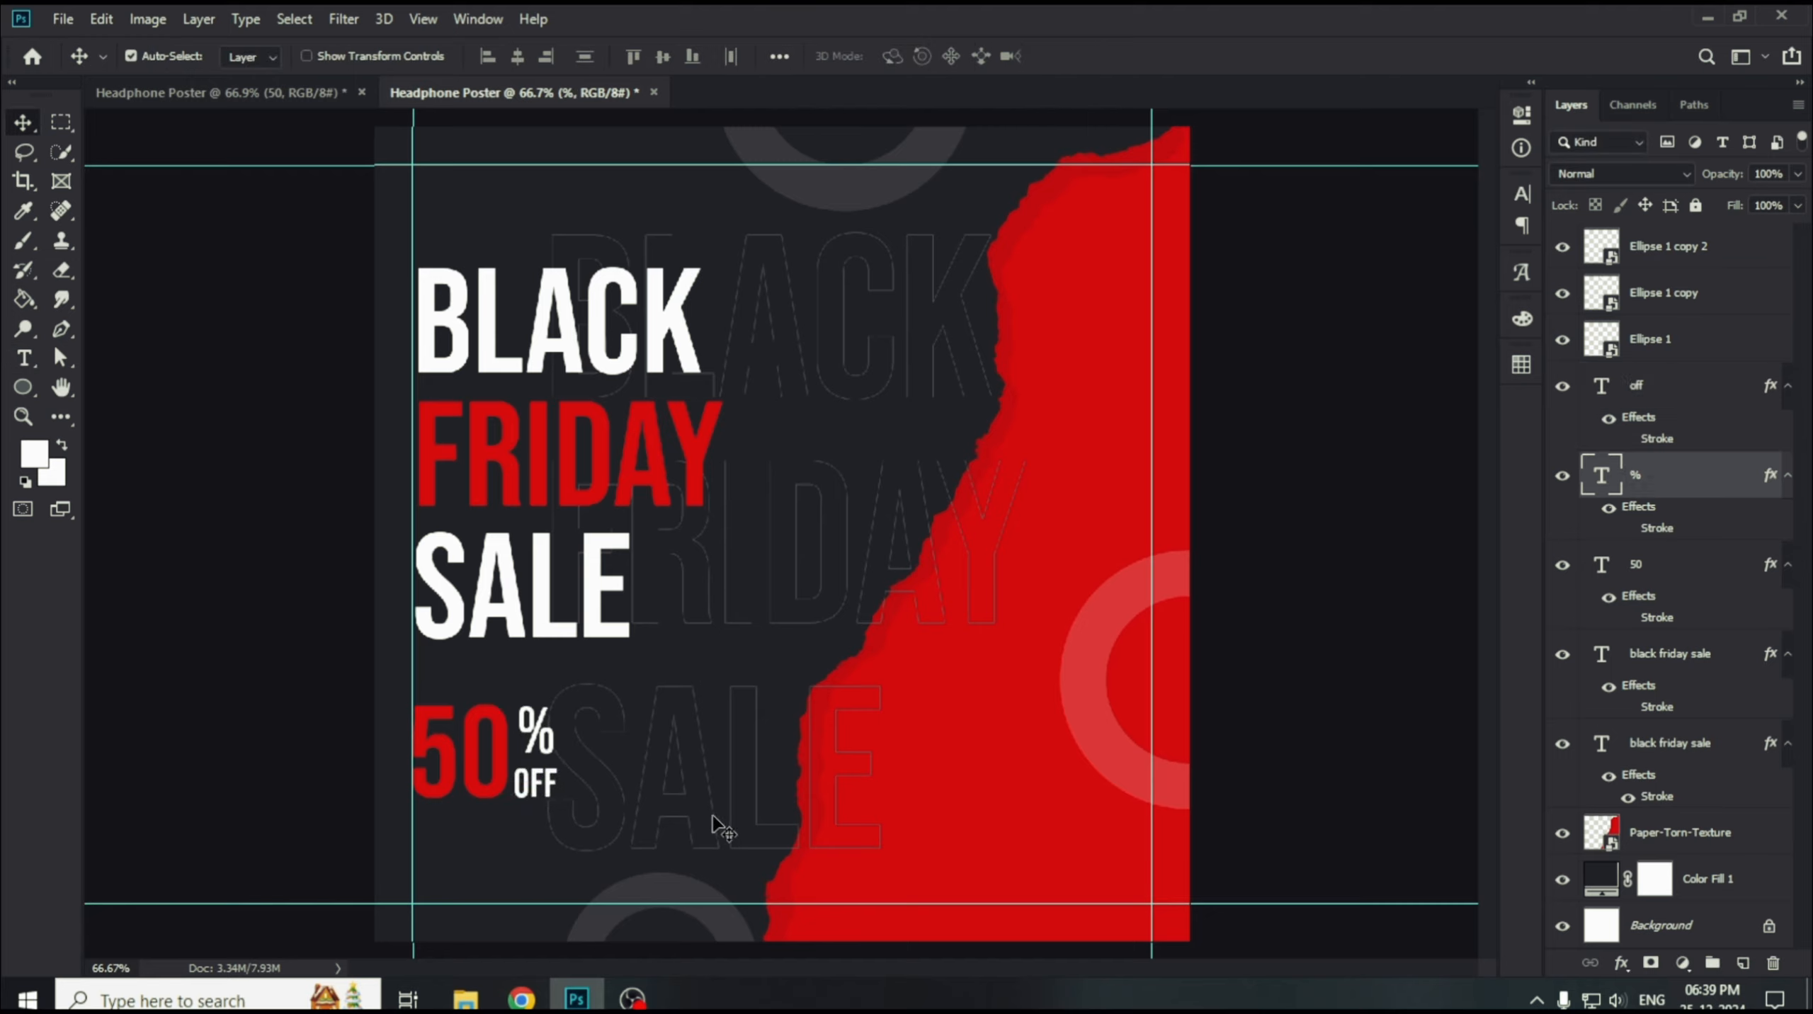
key(Left)
key(Left)
key(Left)
key(Left)
key(Left)
Duplicate the OFF text below the 50 and replace the copy's text with LIMITED OFFER.
alt+drag(535, 782, 482, 847)
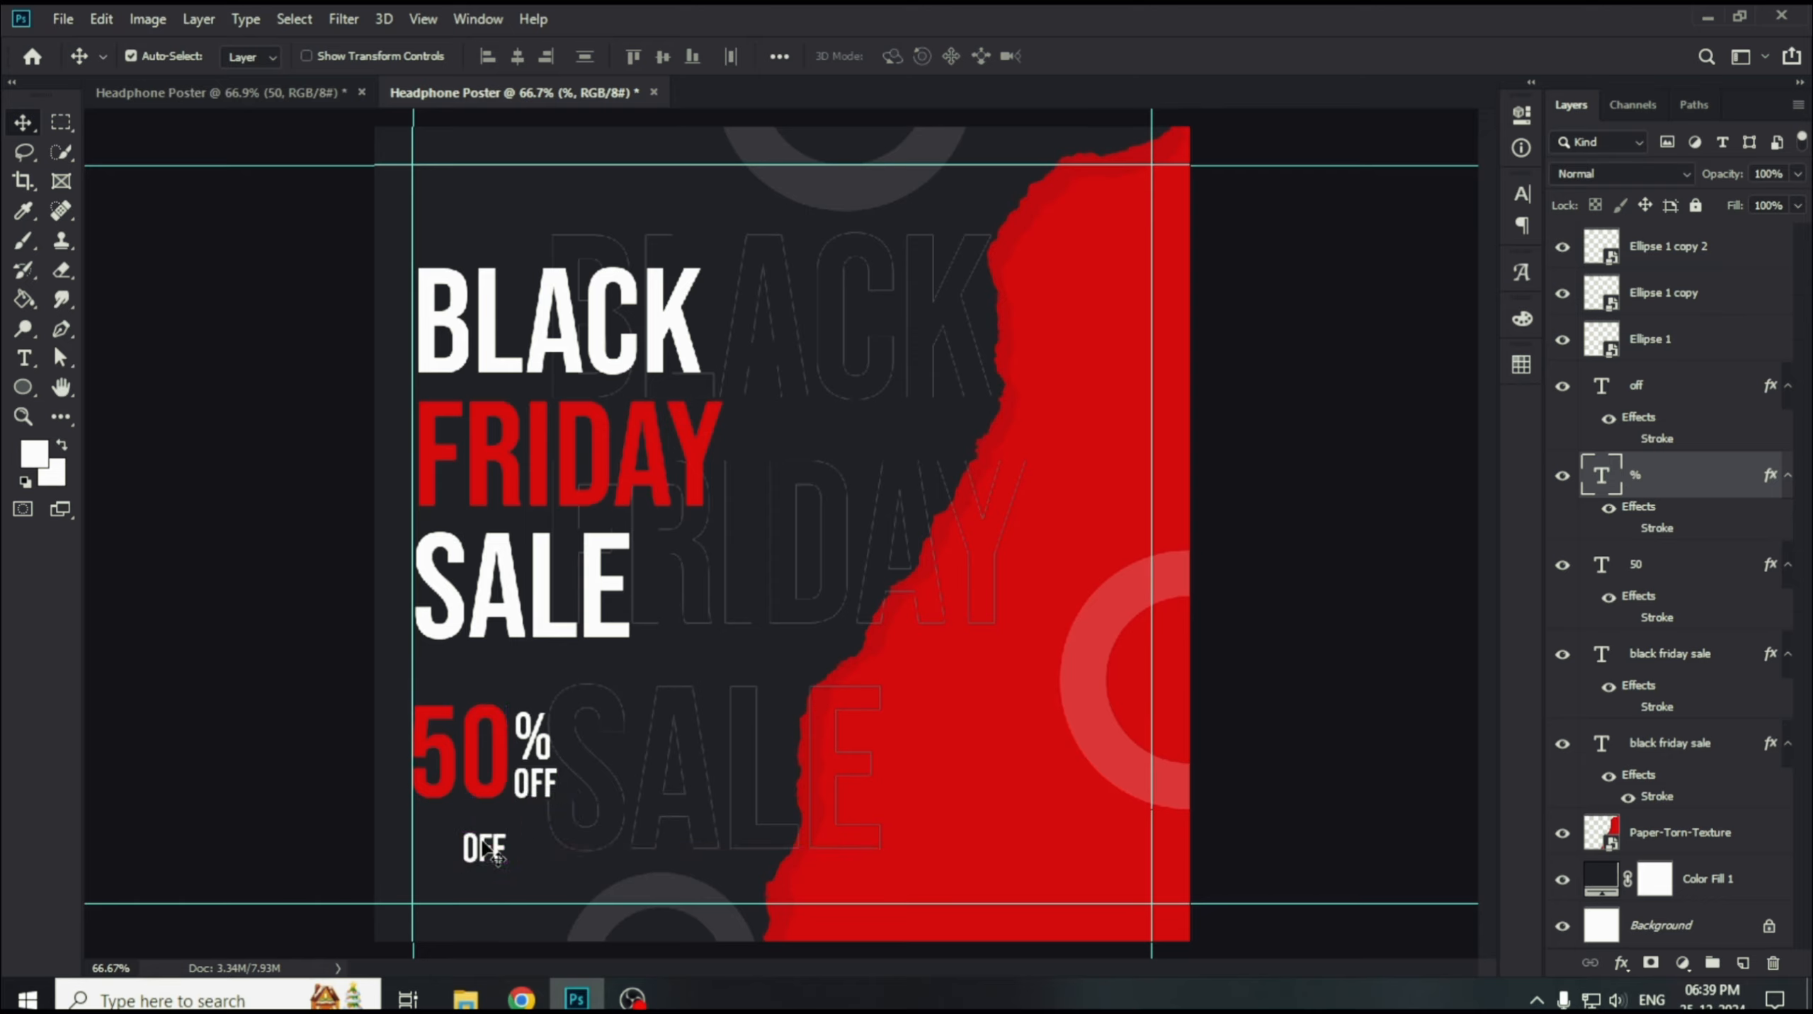
double_click(482, 847)
text(li,mi)
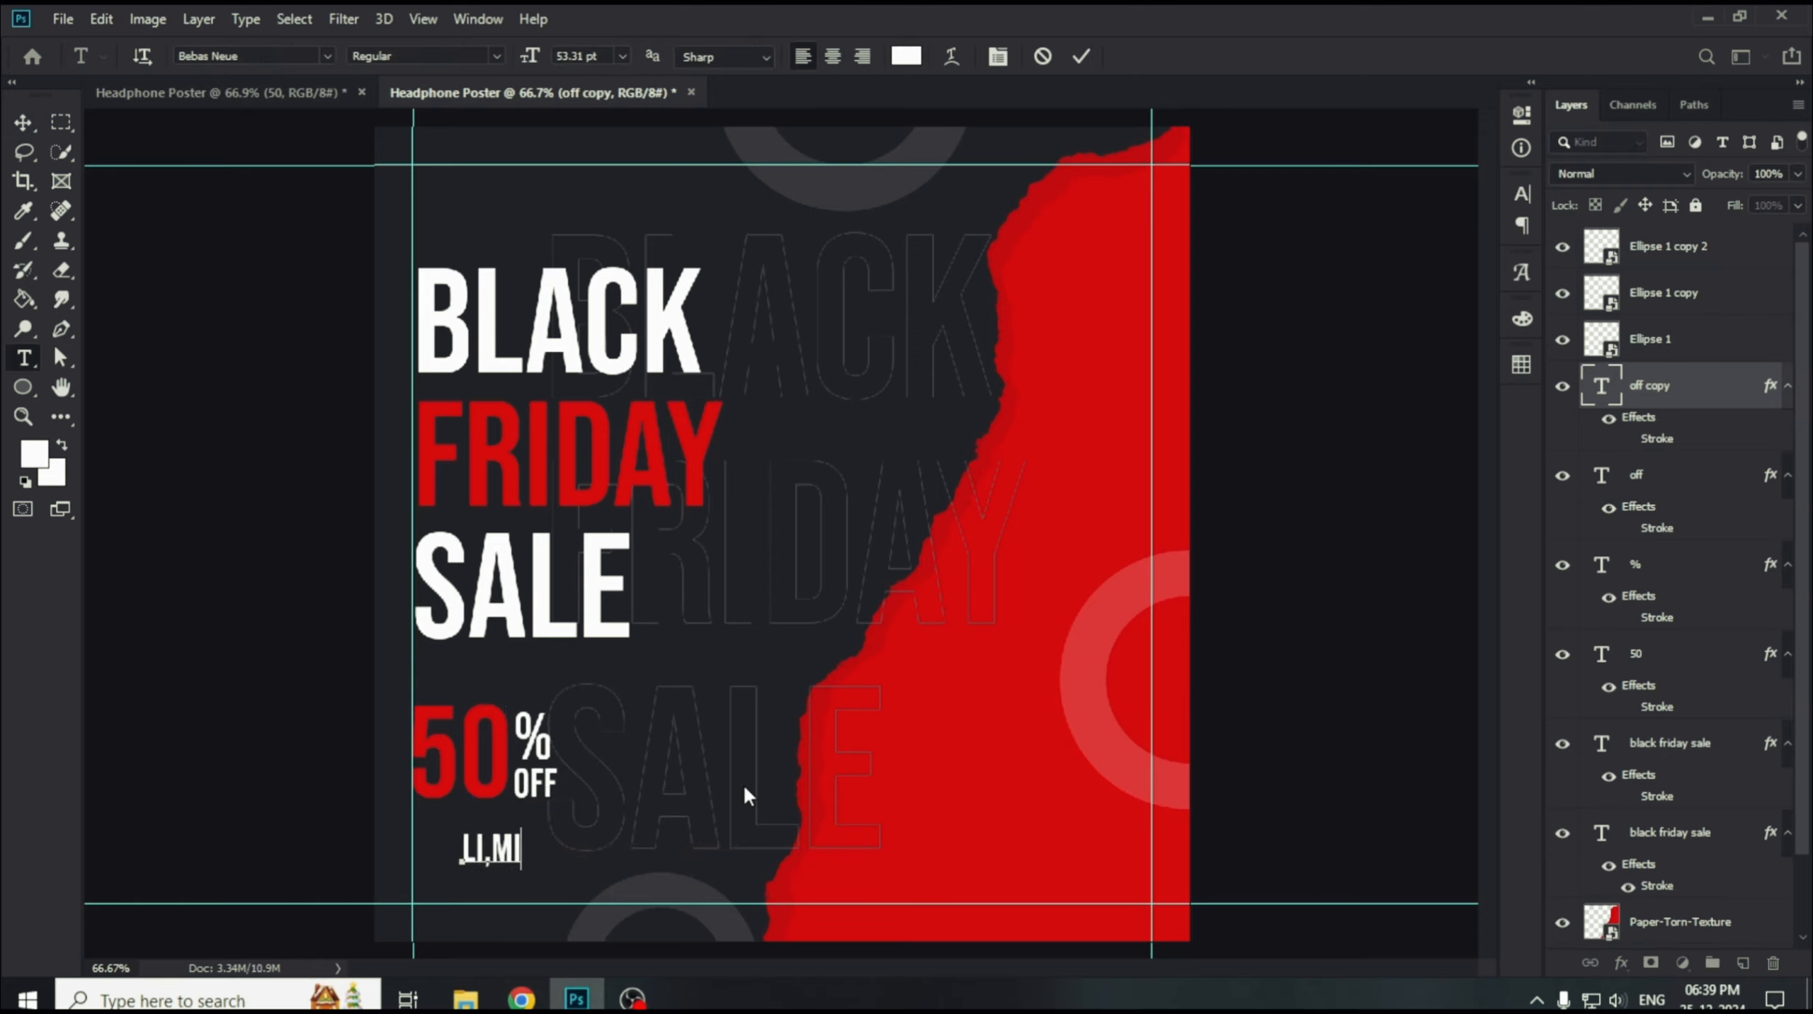
key(BackSpace)
key(Left)
key(BackSpace)
key(BackSpace)
key(BackSpace)
text(imited o)
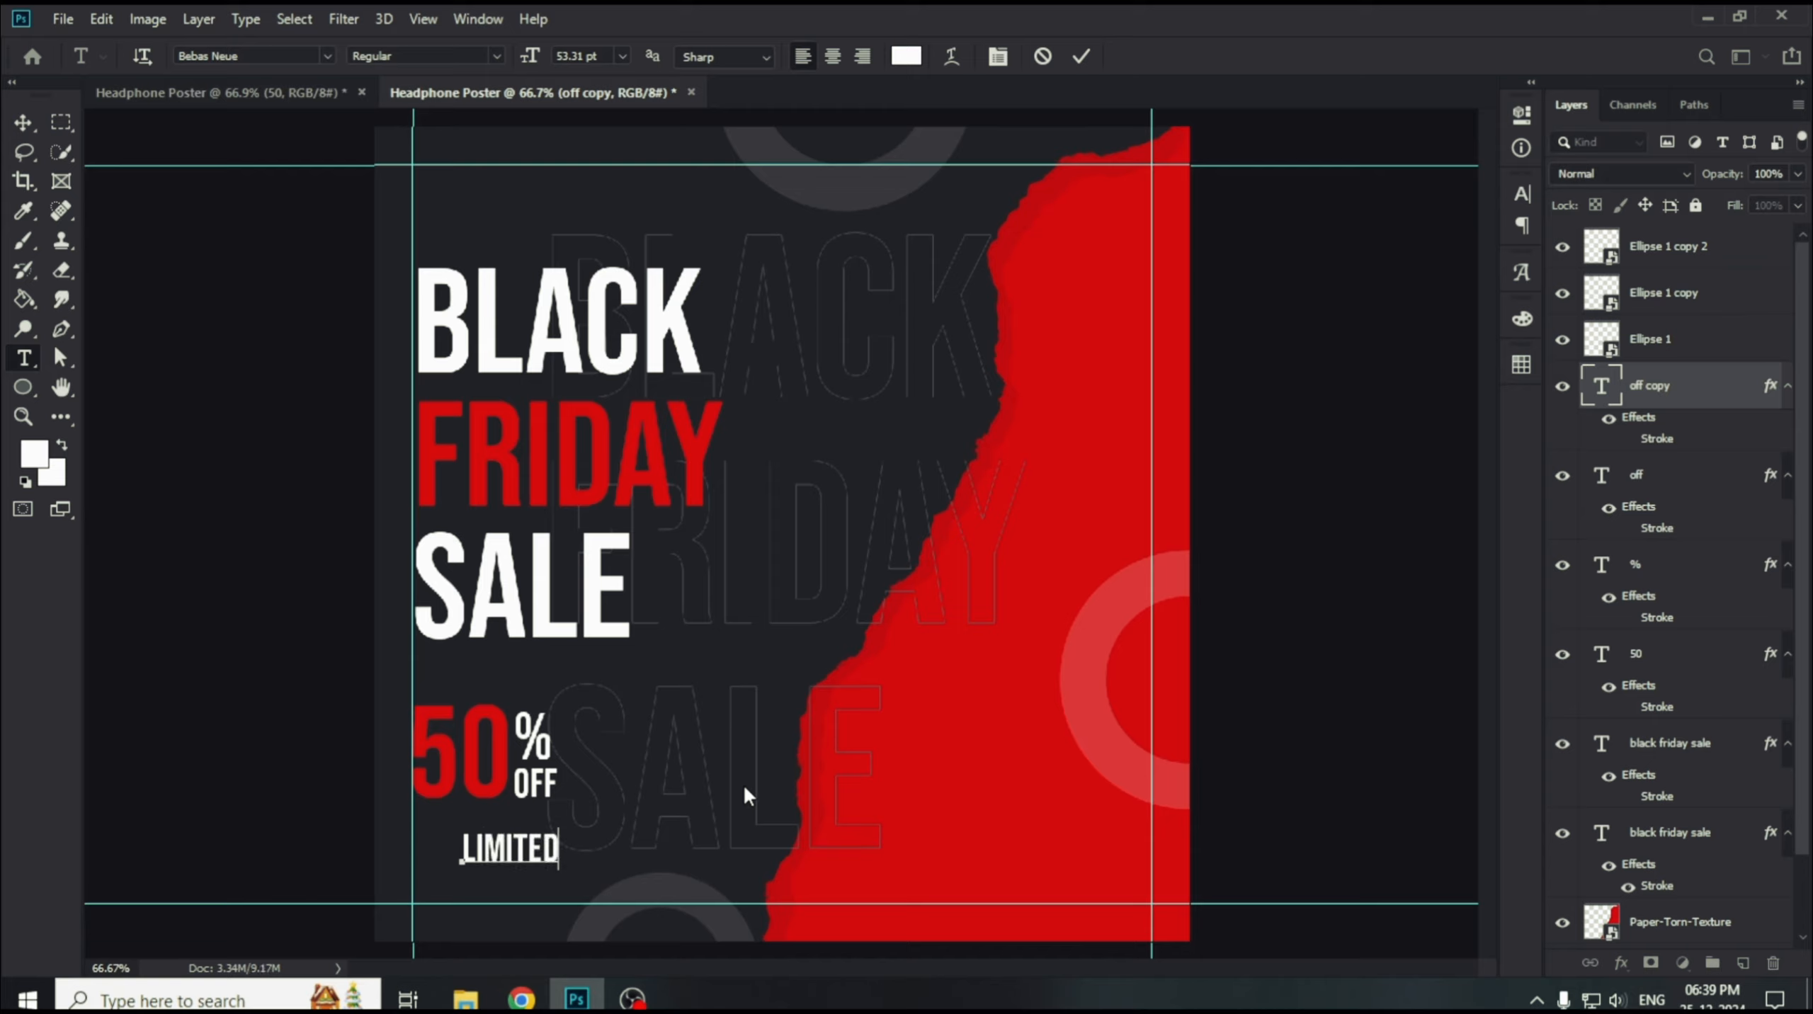
text(ffer)
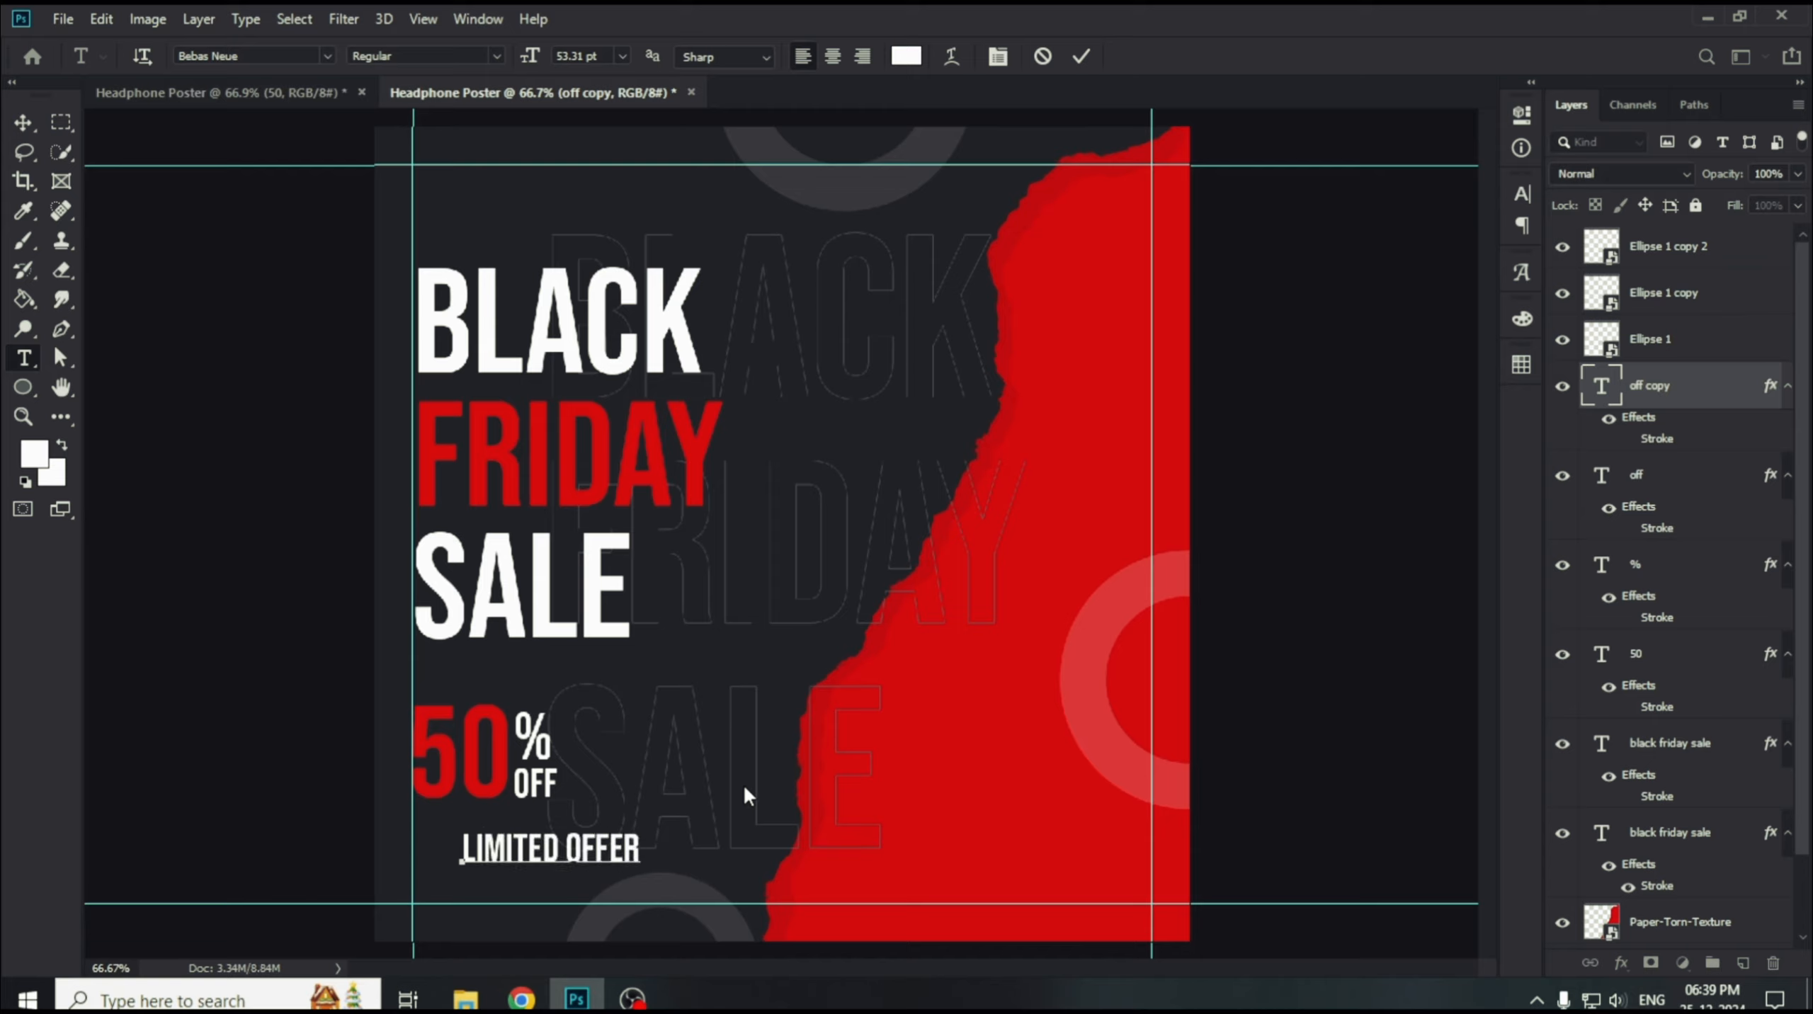
Set the LIMITED OFFER text to 32.31 pt, place it centred directly under the 50% OFF group and deselect it.
key(ctrl+a)
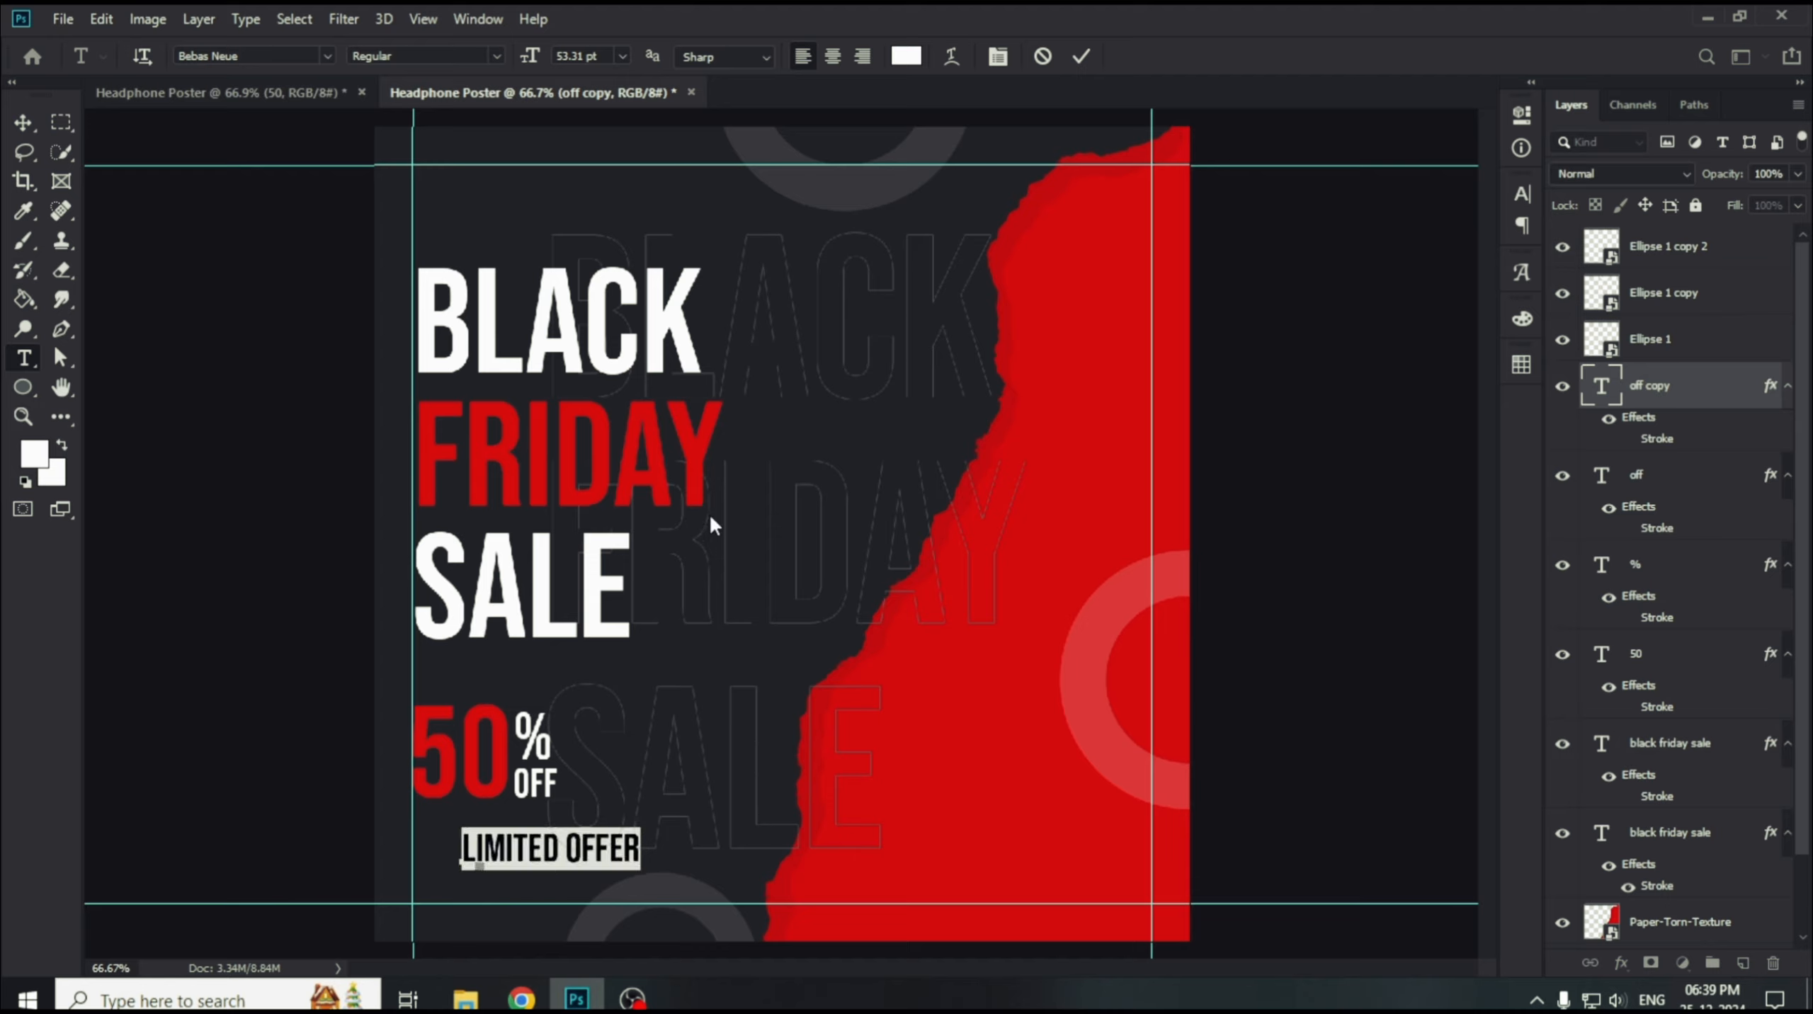
drag(529, 60, 508, 66)
click(1081, 56)
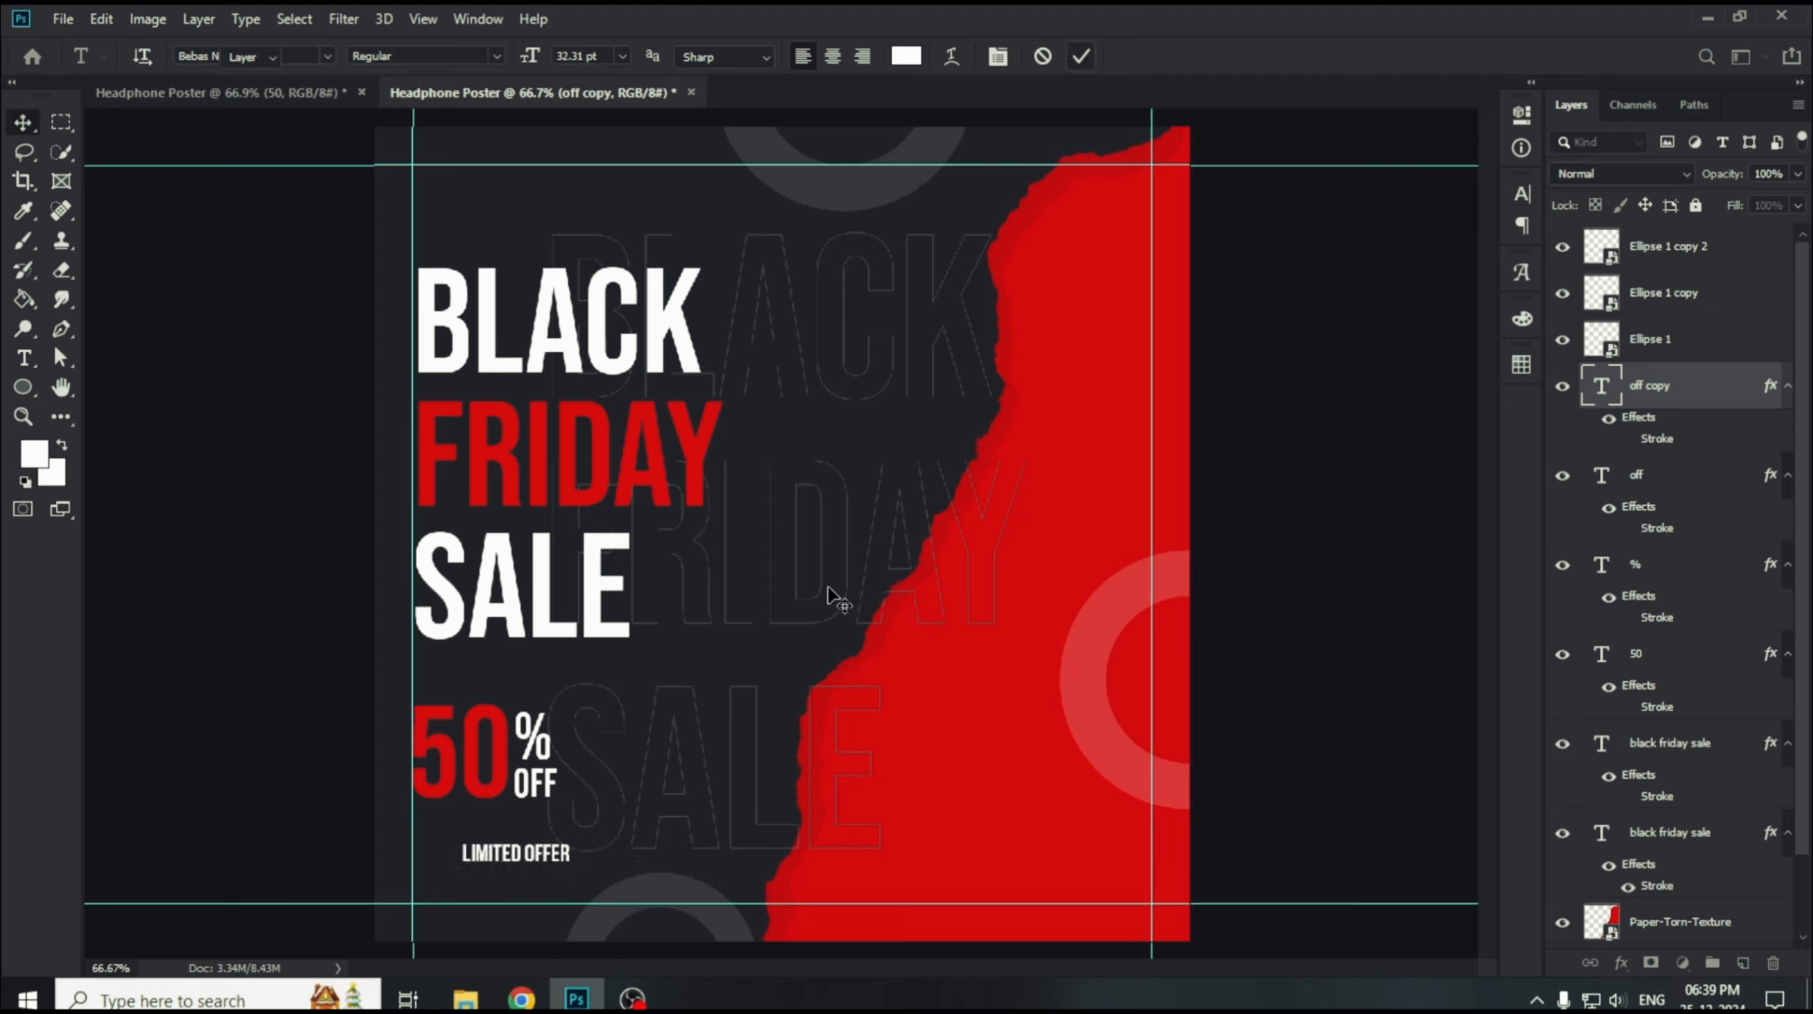
key(v)
drag(525, 858, 483, 824)
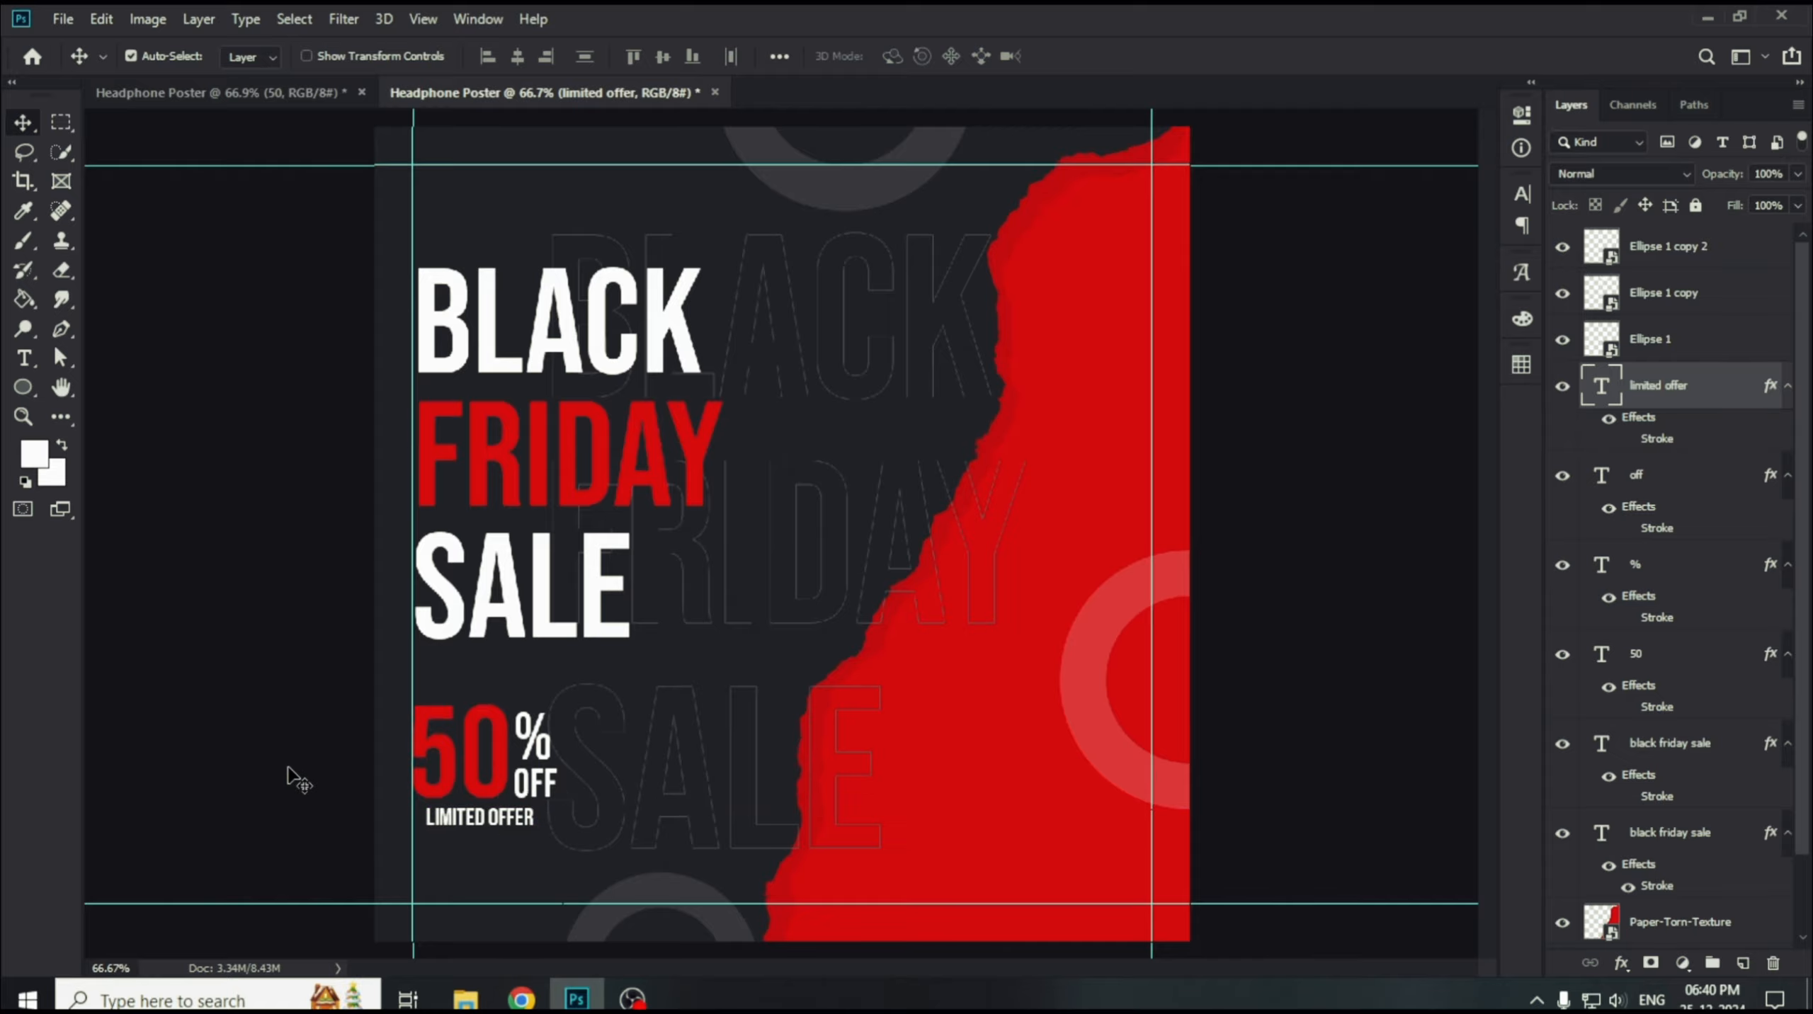
click(288, 776)
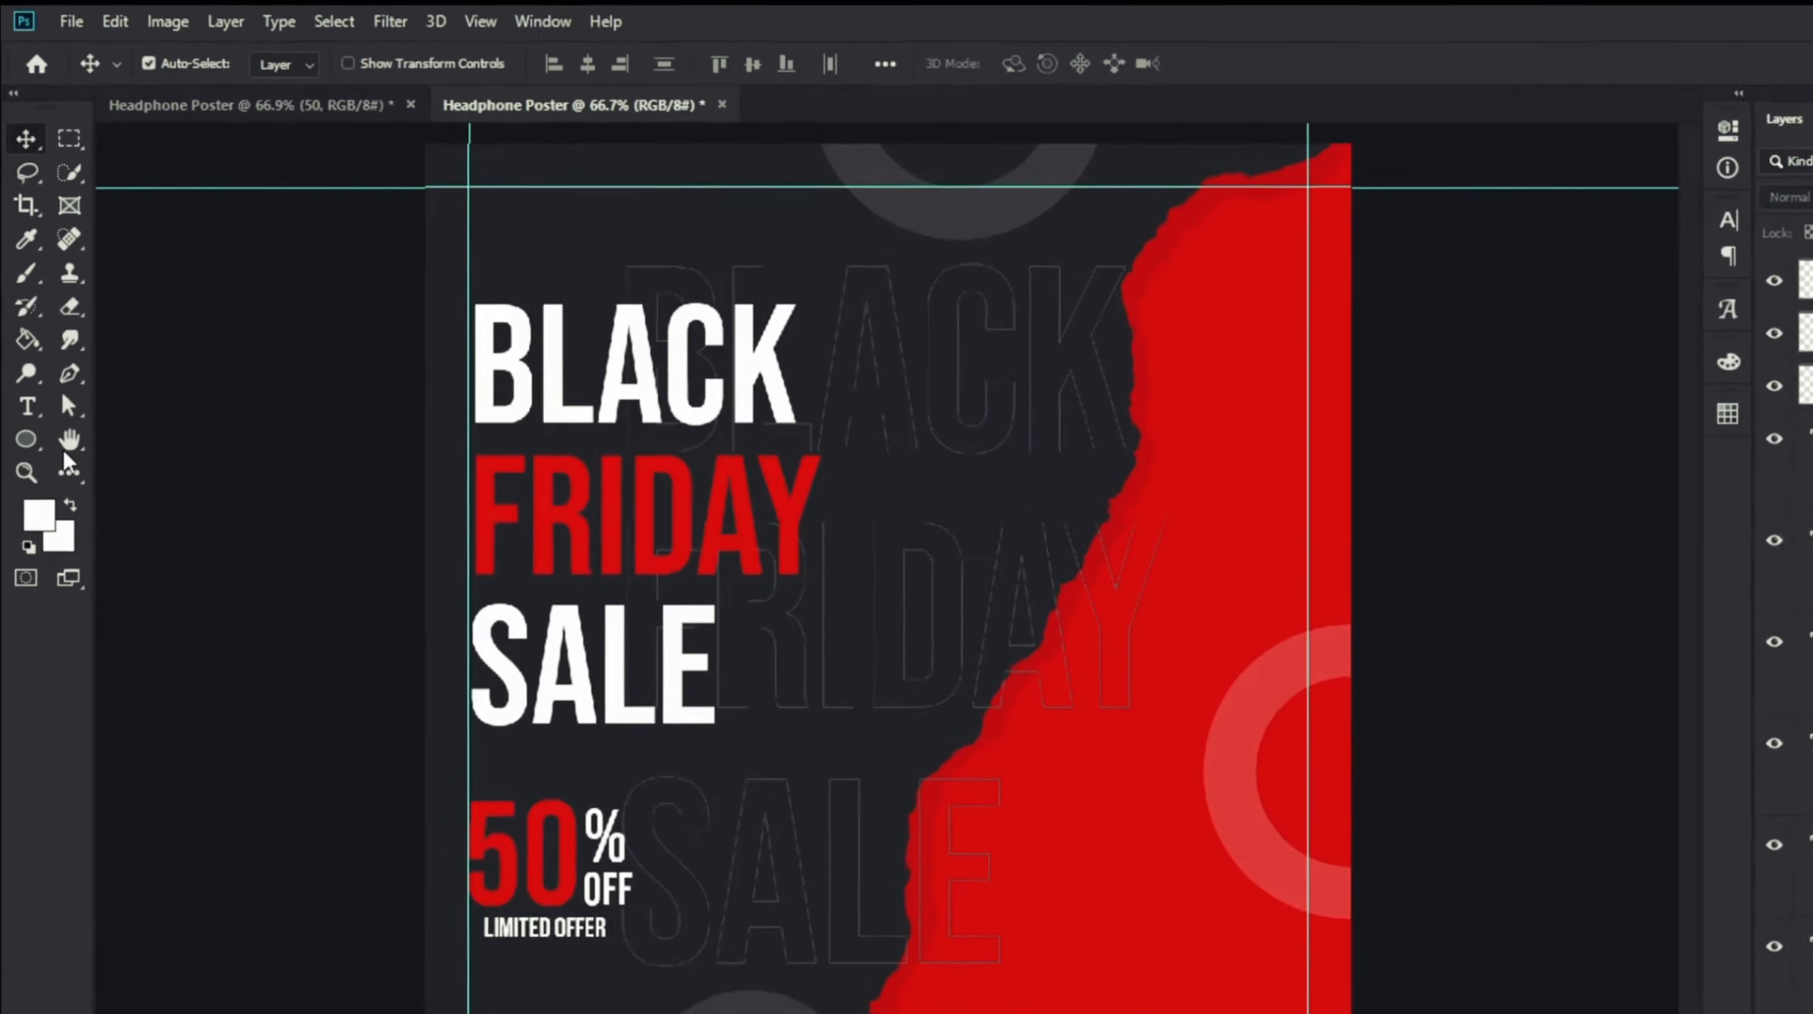
Draw a rectangle about 222 x 66 px below LIMITED OFFER, starting at the left margin guide, and fill it with red.
click(23, 388)
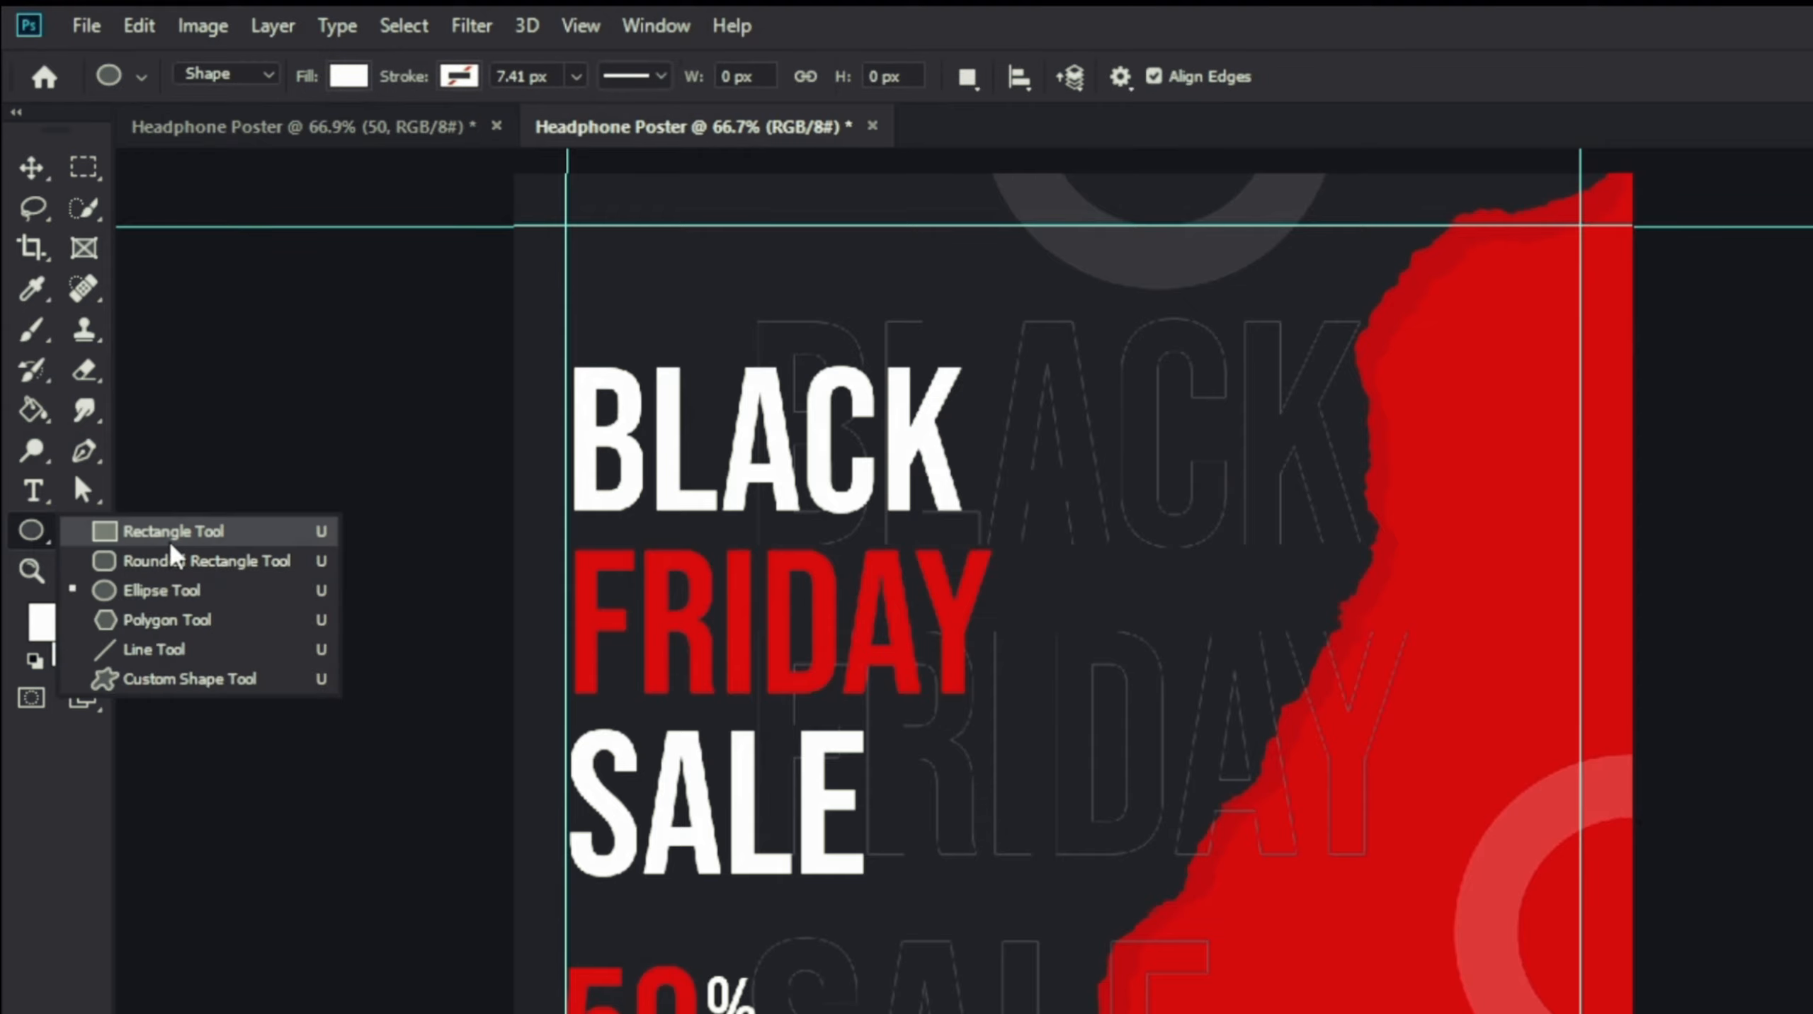
click(172, 545)
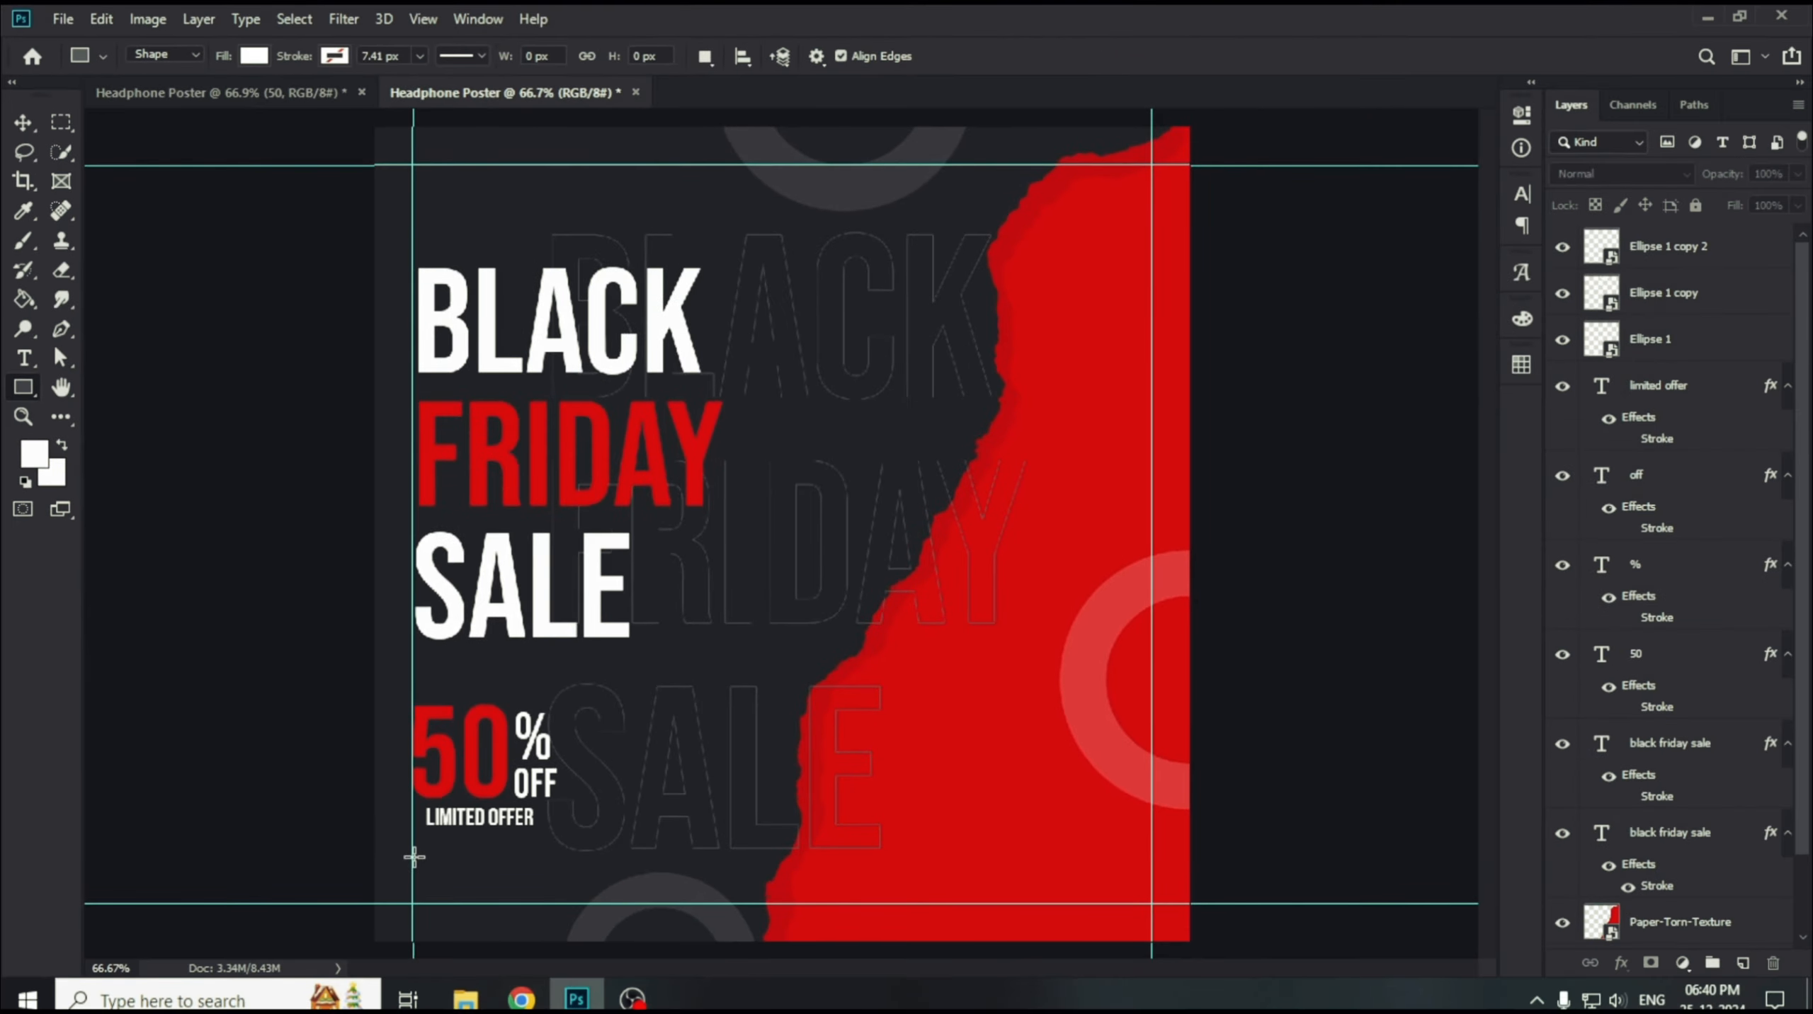
drag(412, 854, 571, 903)
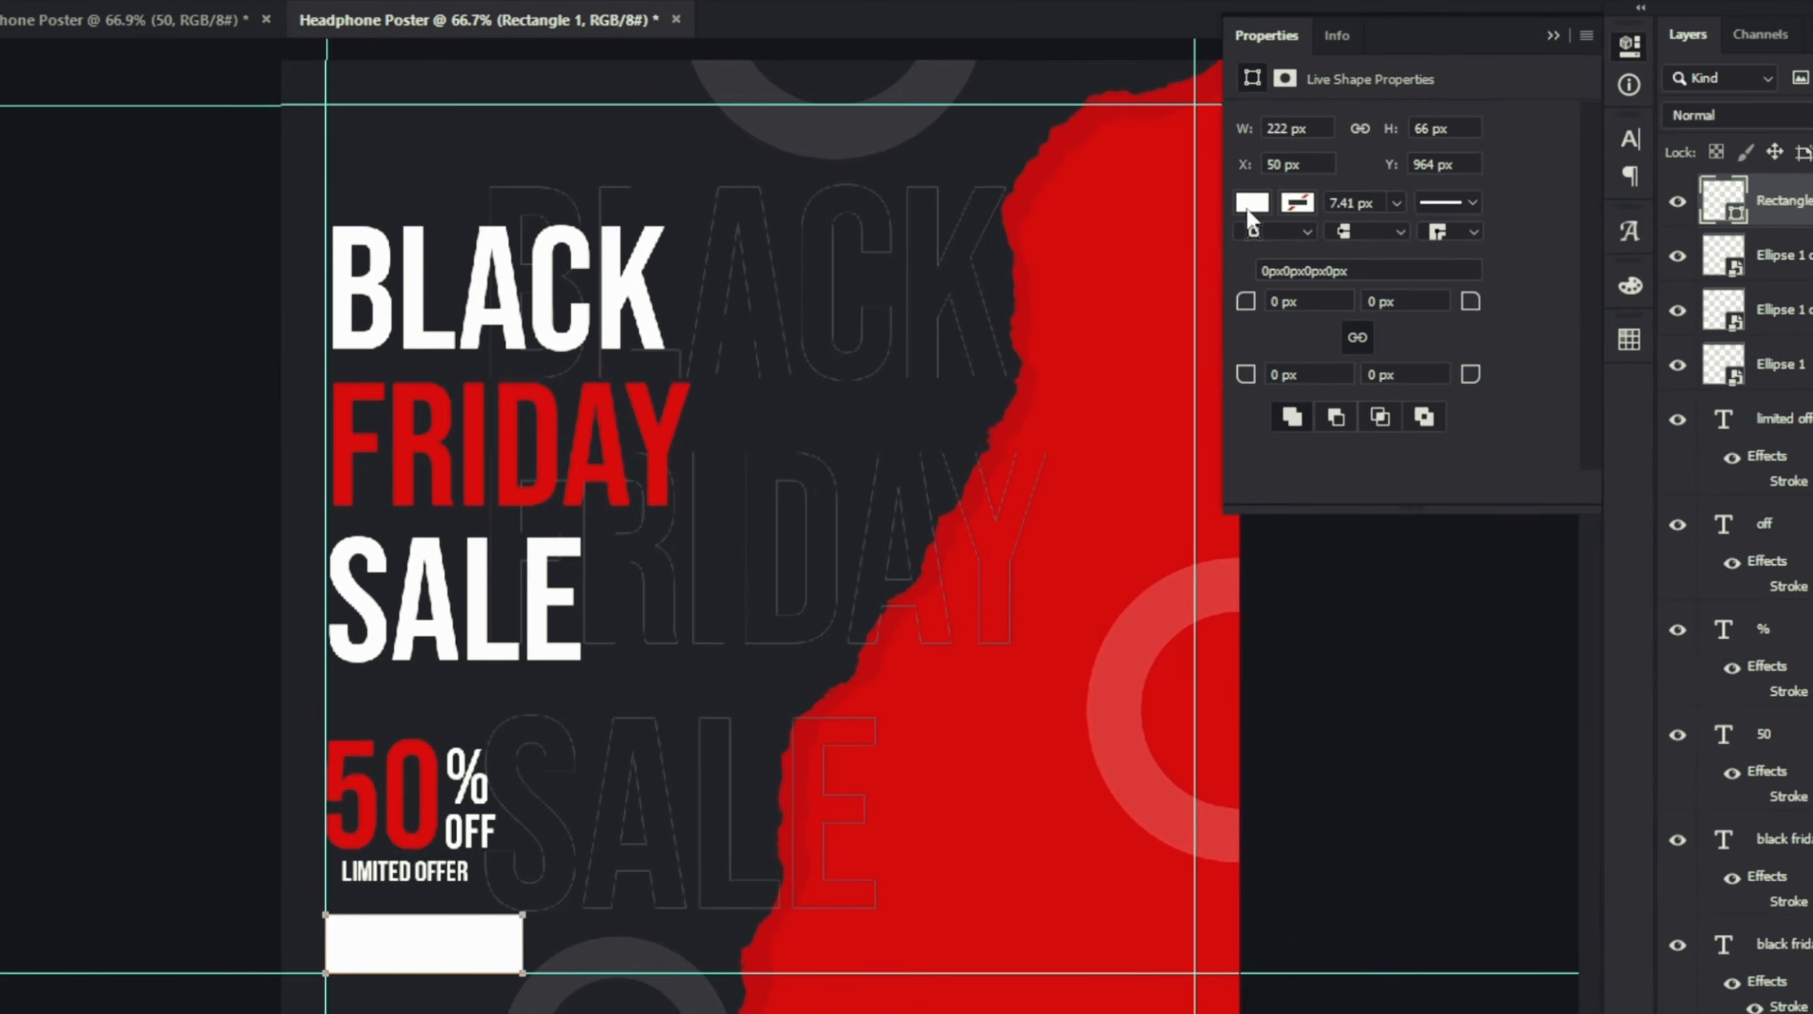
click(1214, 235)
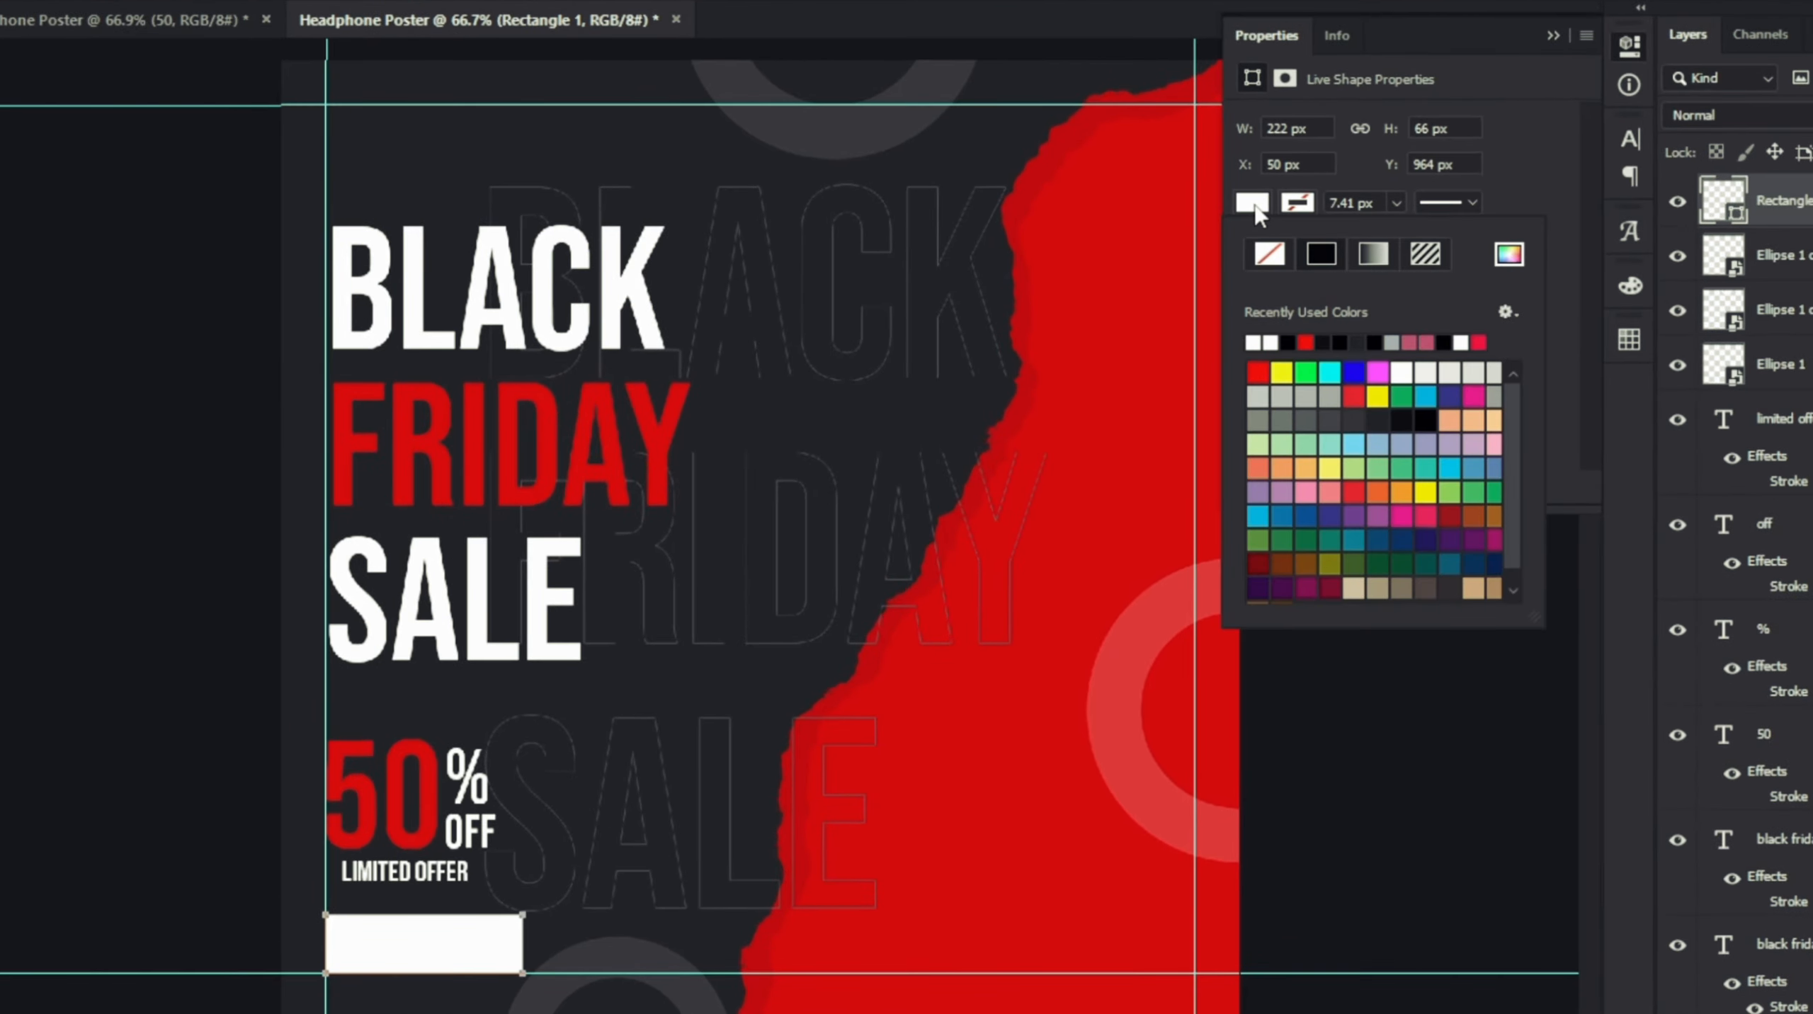
click(1306, 342)
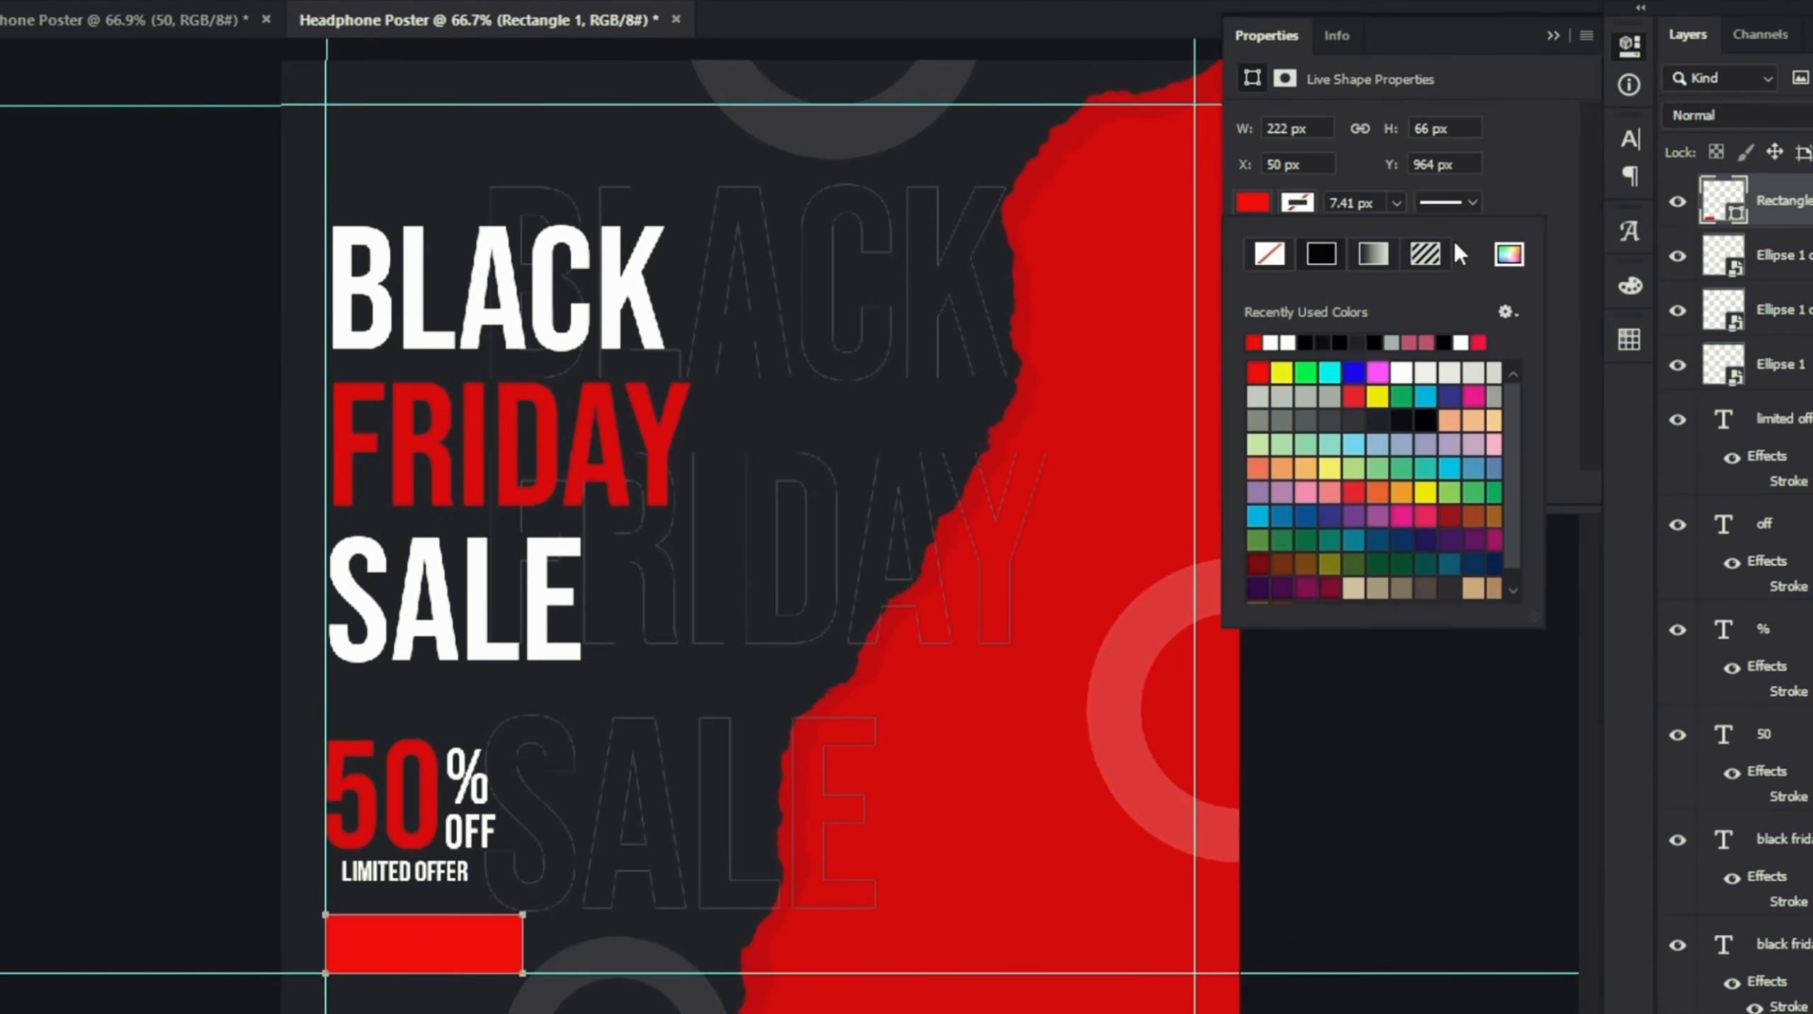
Round all four corners of the red rectangle to a 33 px radius.
key(Return)
drag(1254, 321, 1549, 324)
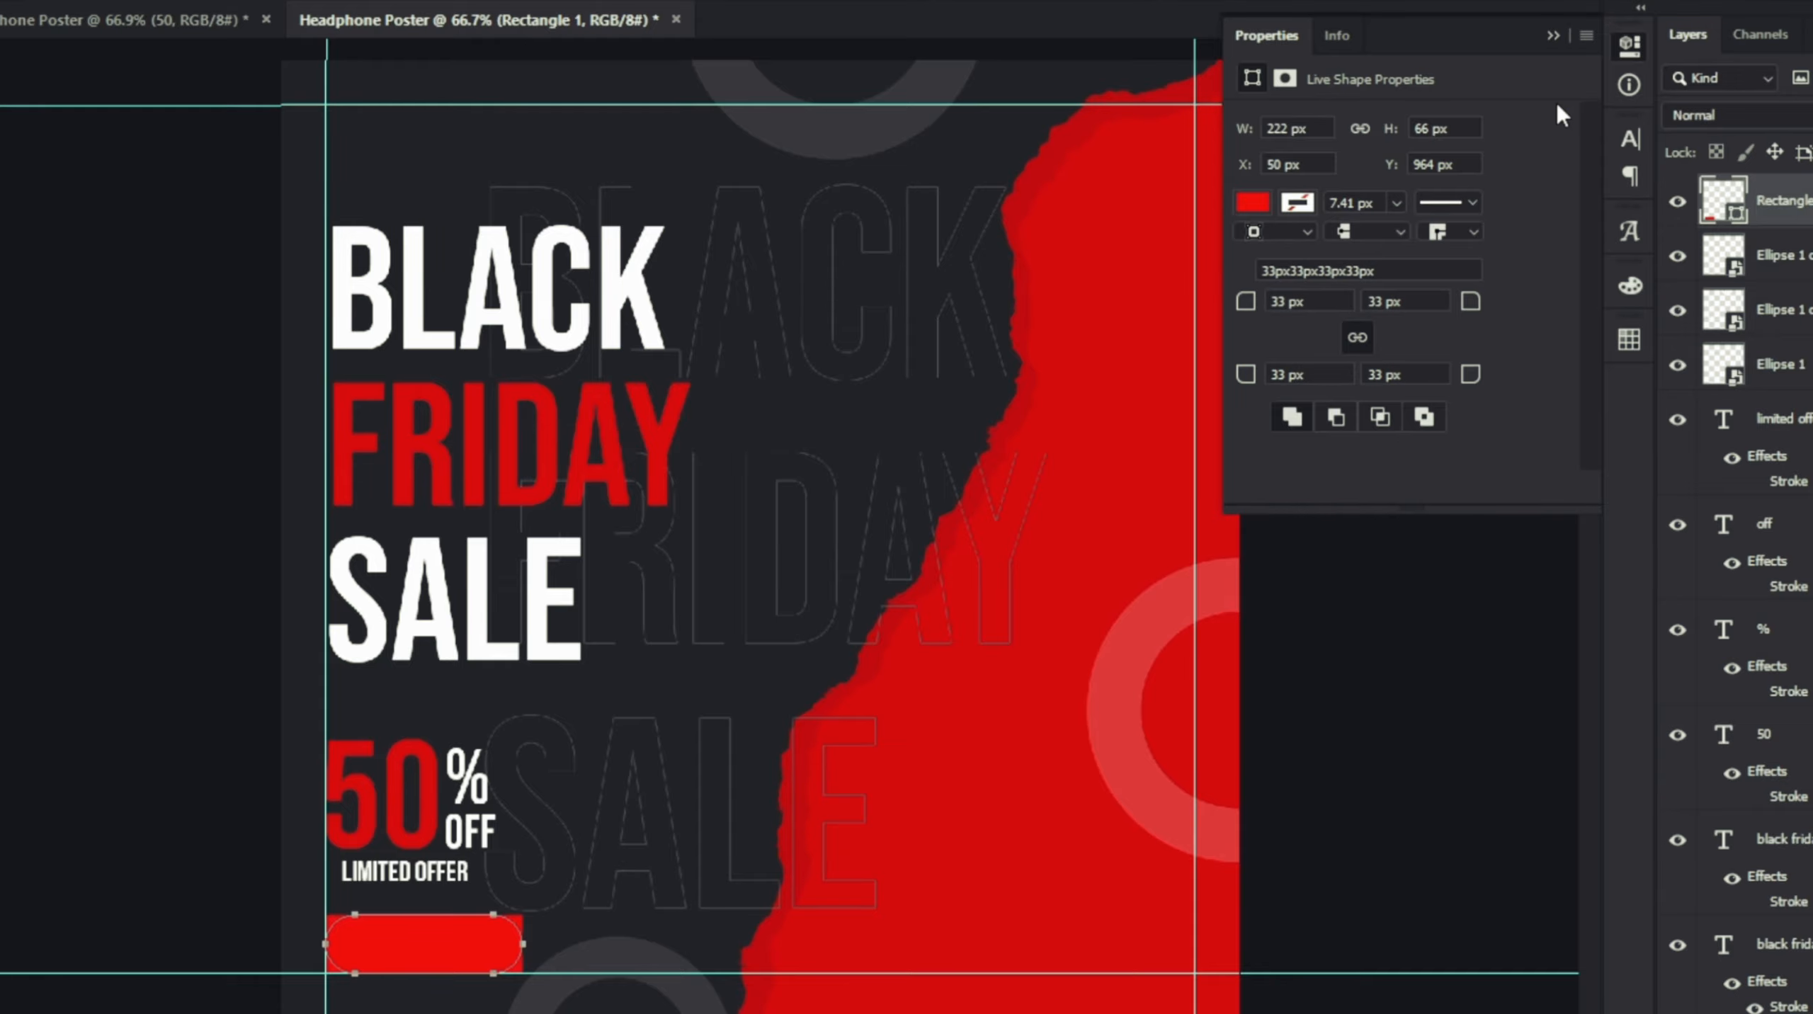
click(1553, 35)
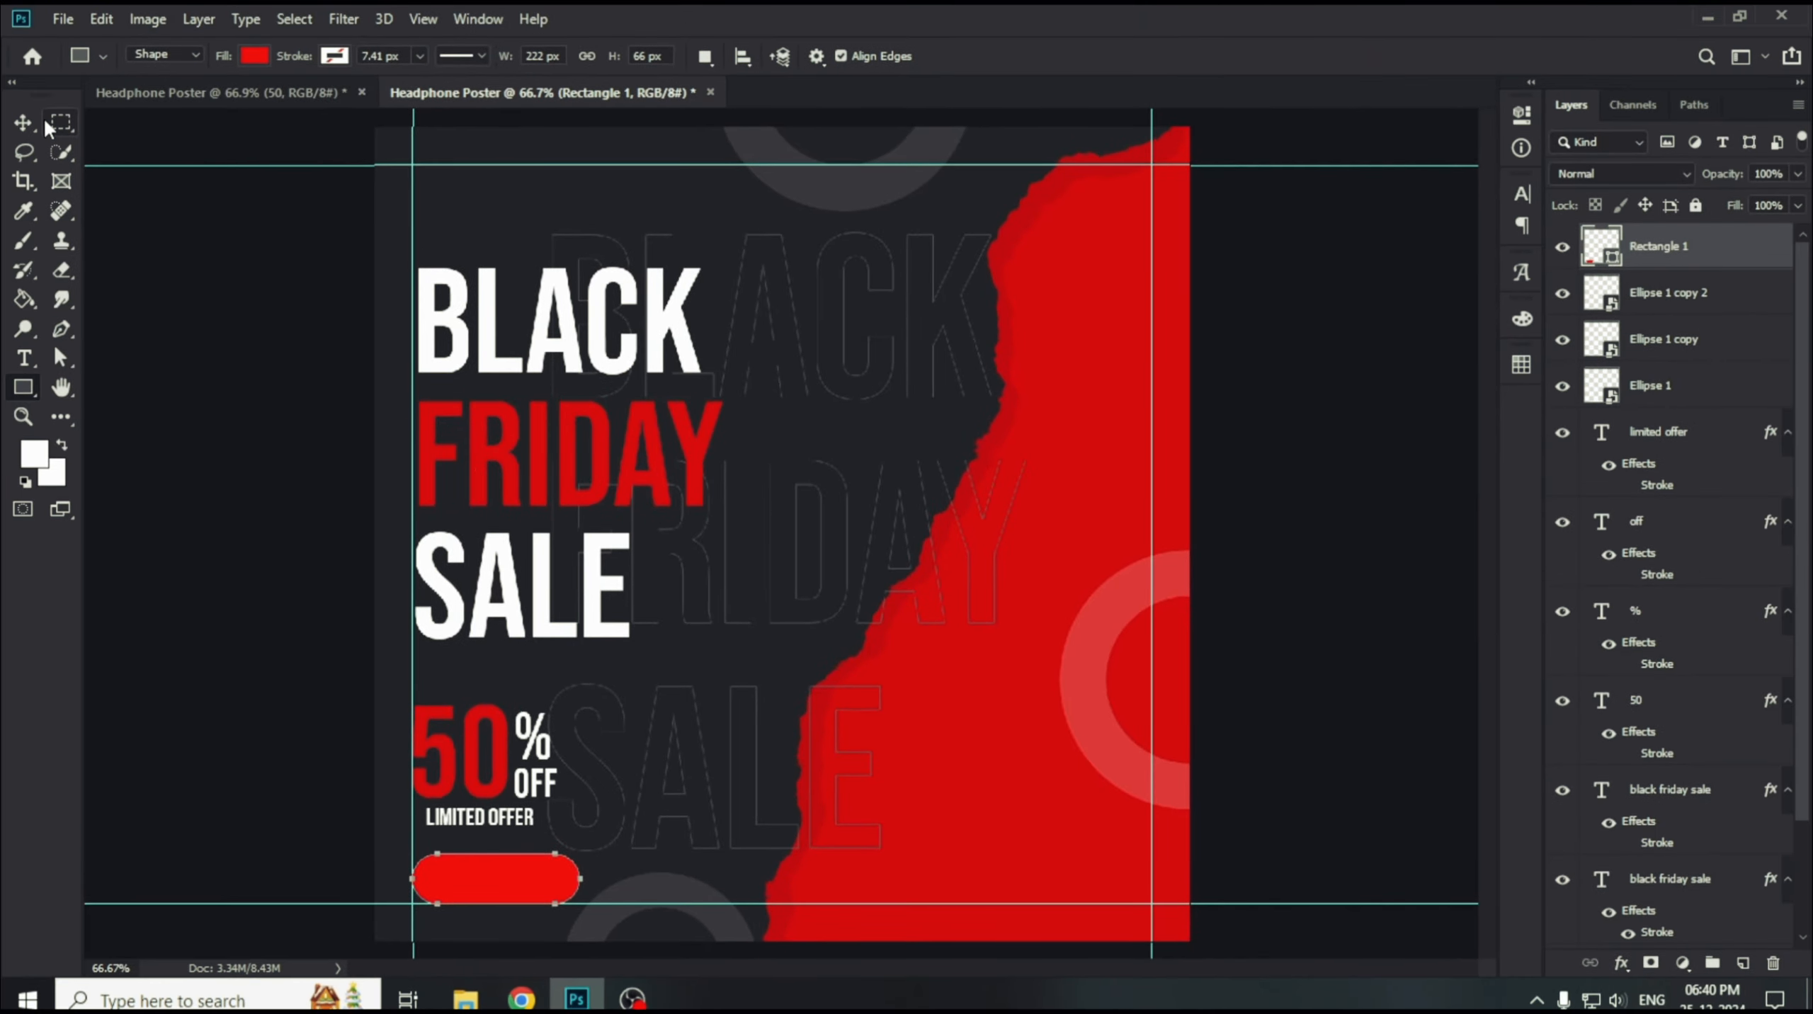
click(24, 122)
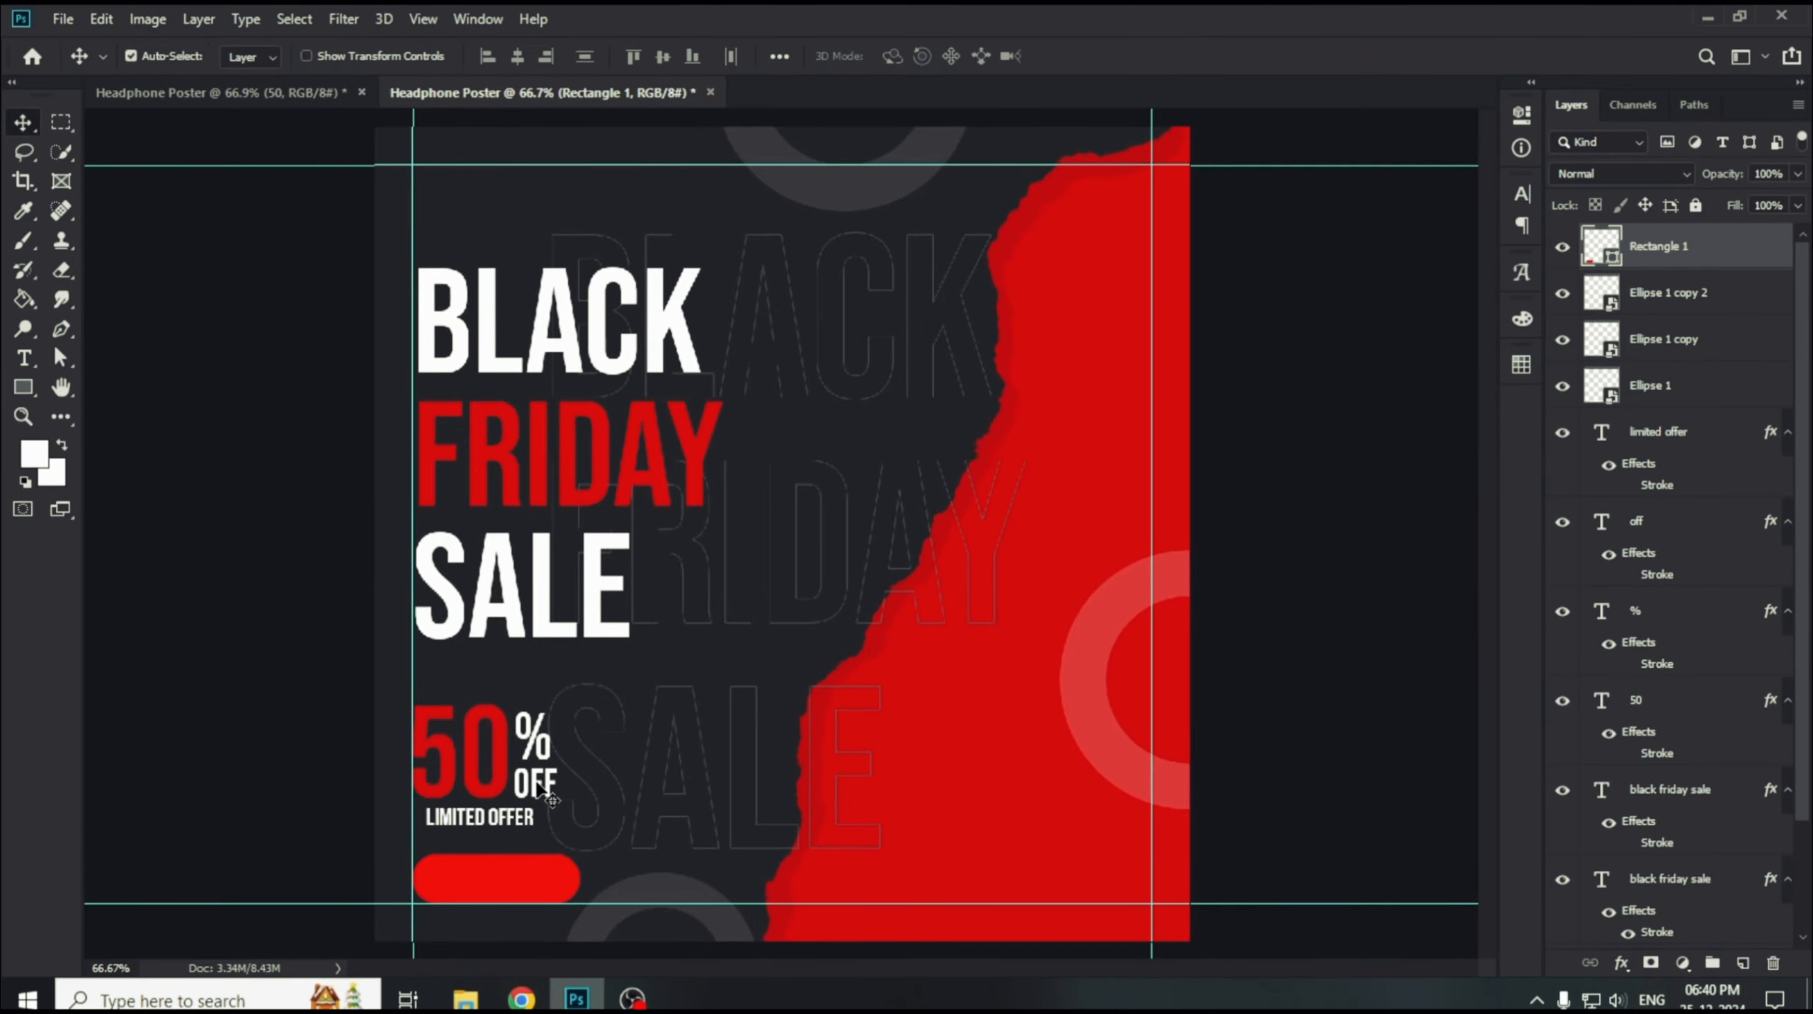
Shift the BLACK FRIDAY SALE headline together with 50, %, OFF and LIMITED OFFER slightly upward, then deselect them.
click(502, 739)
shift+click(533, 739)
shift+click(537, 787)
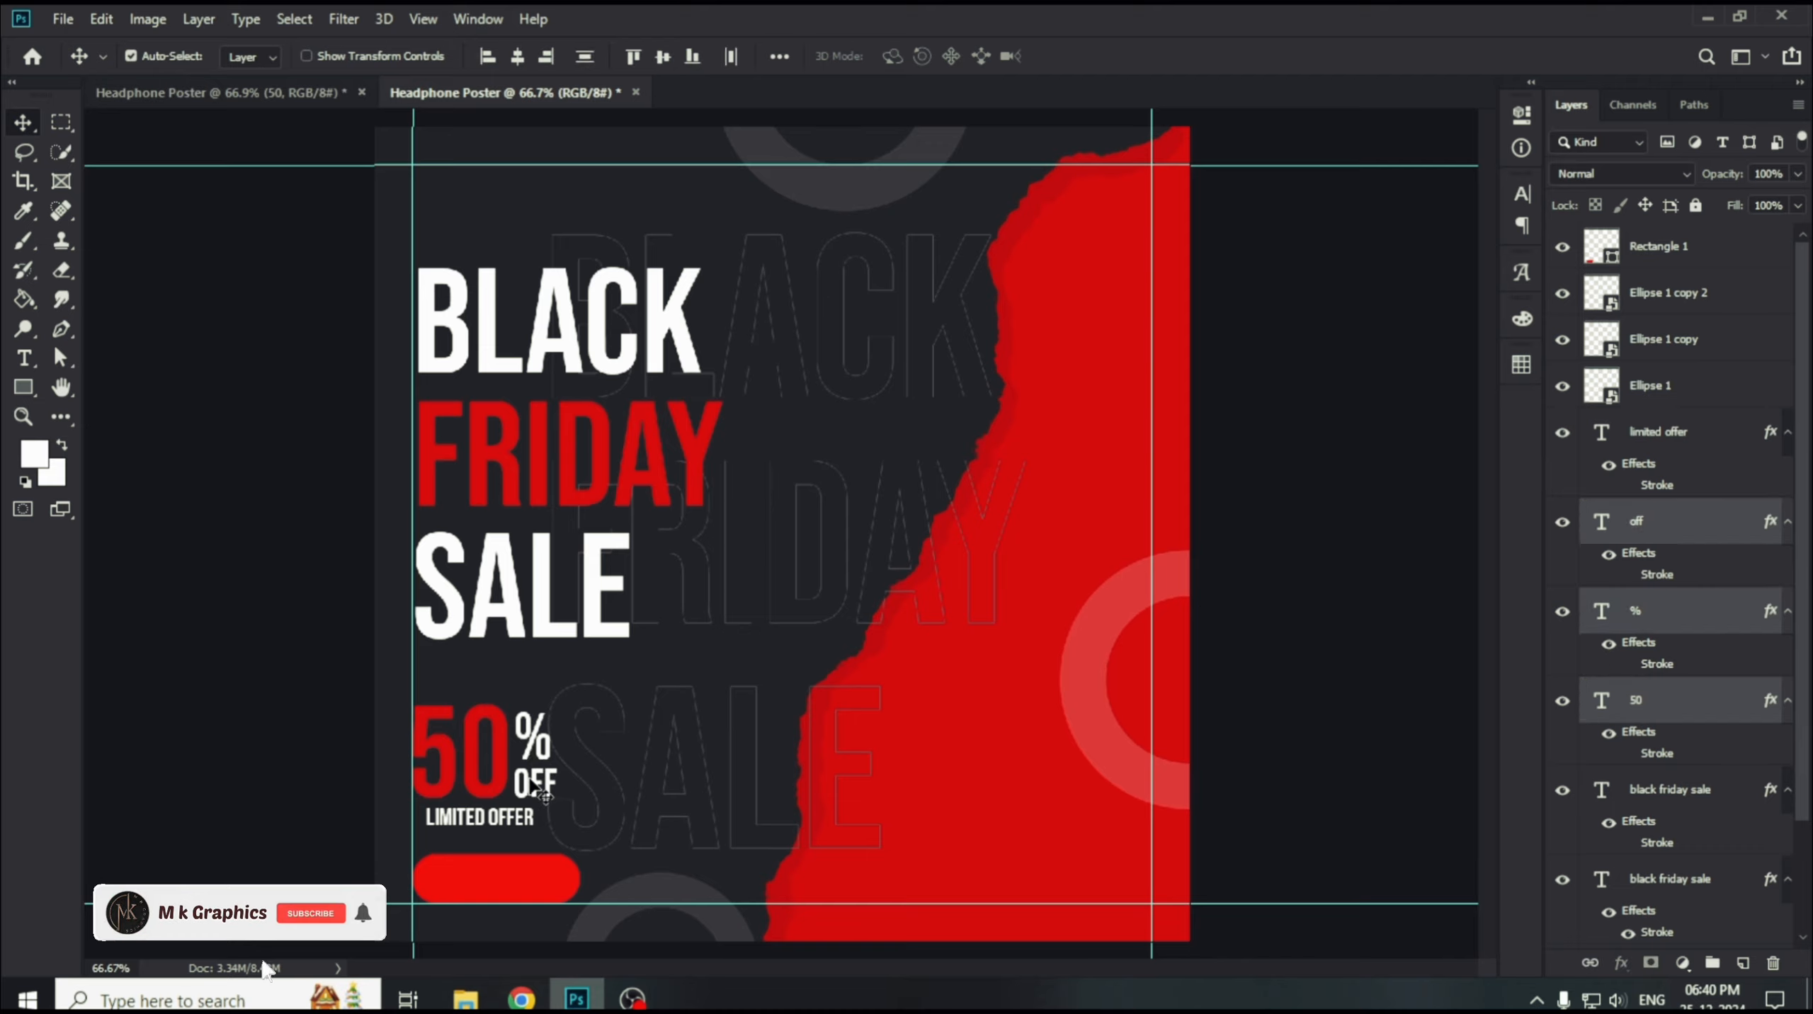
click(512, 820)
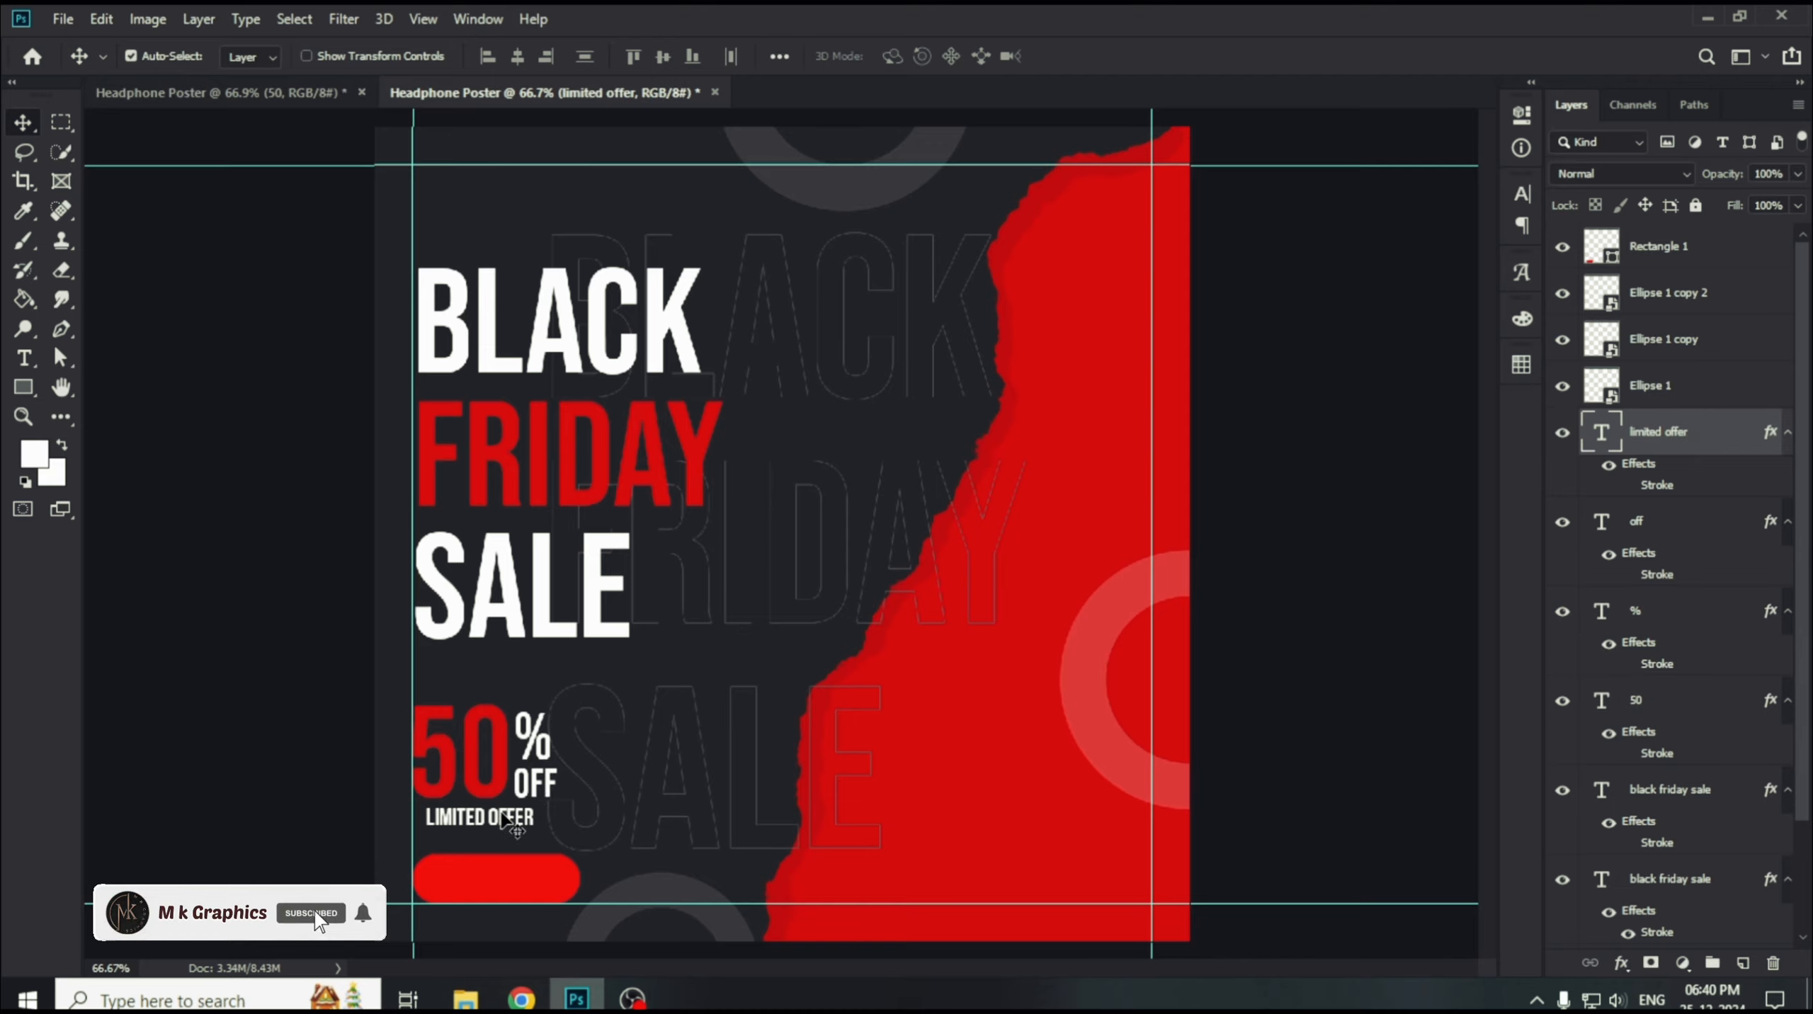
shift+click(538, 787)
shift+click(534, 739)
shift+click(501, 738)
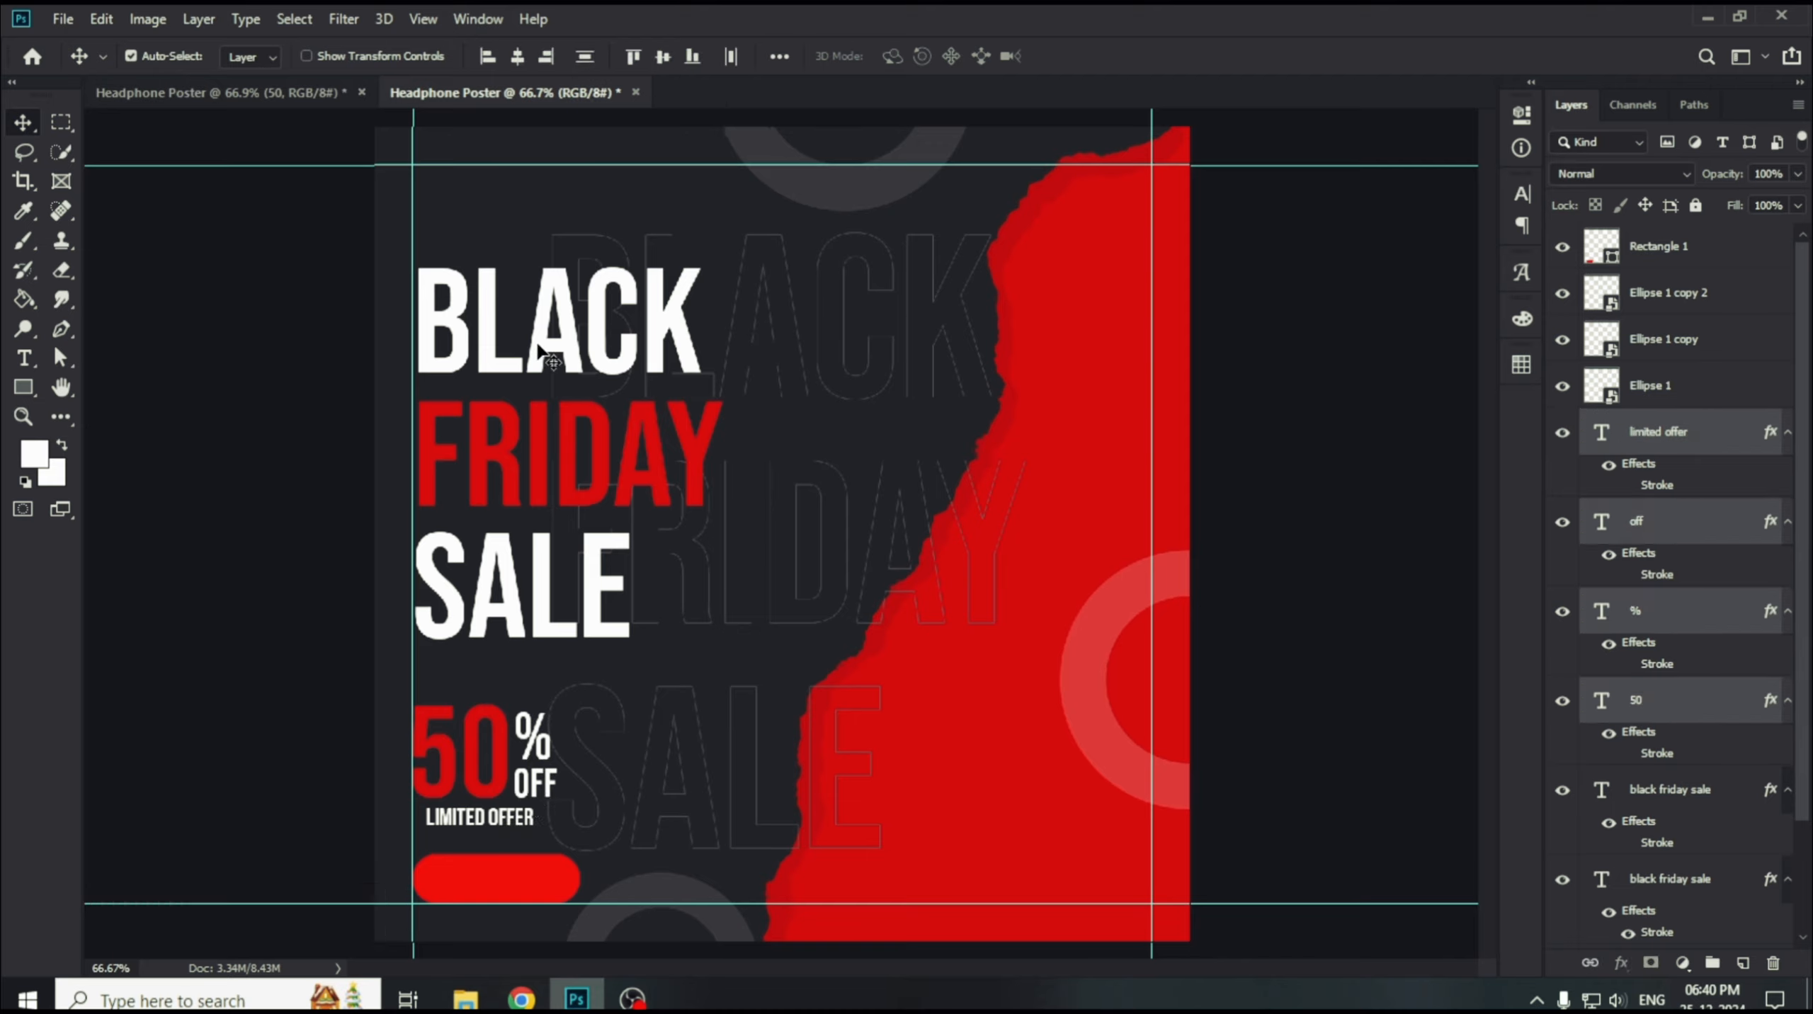
shift+click(538, 343)
drag(540, 344, 540, 336)
click(119, 544)
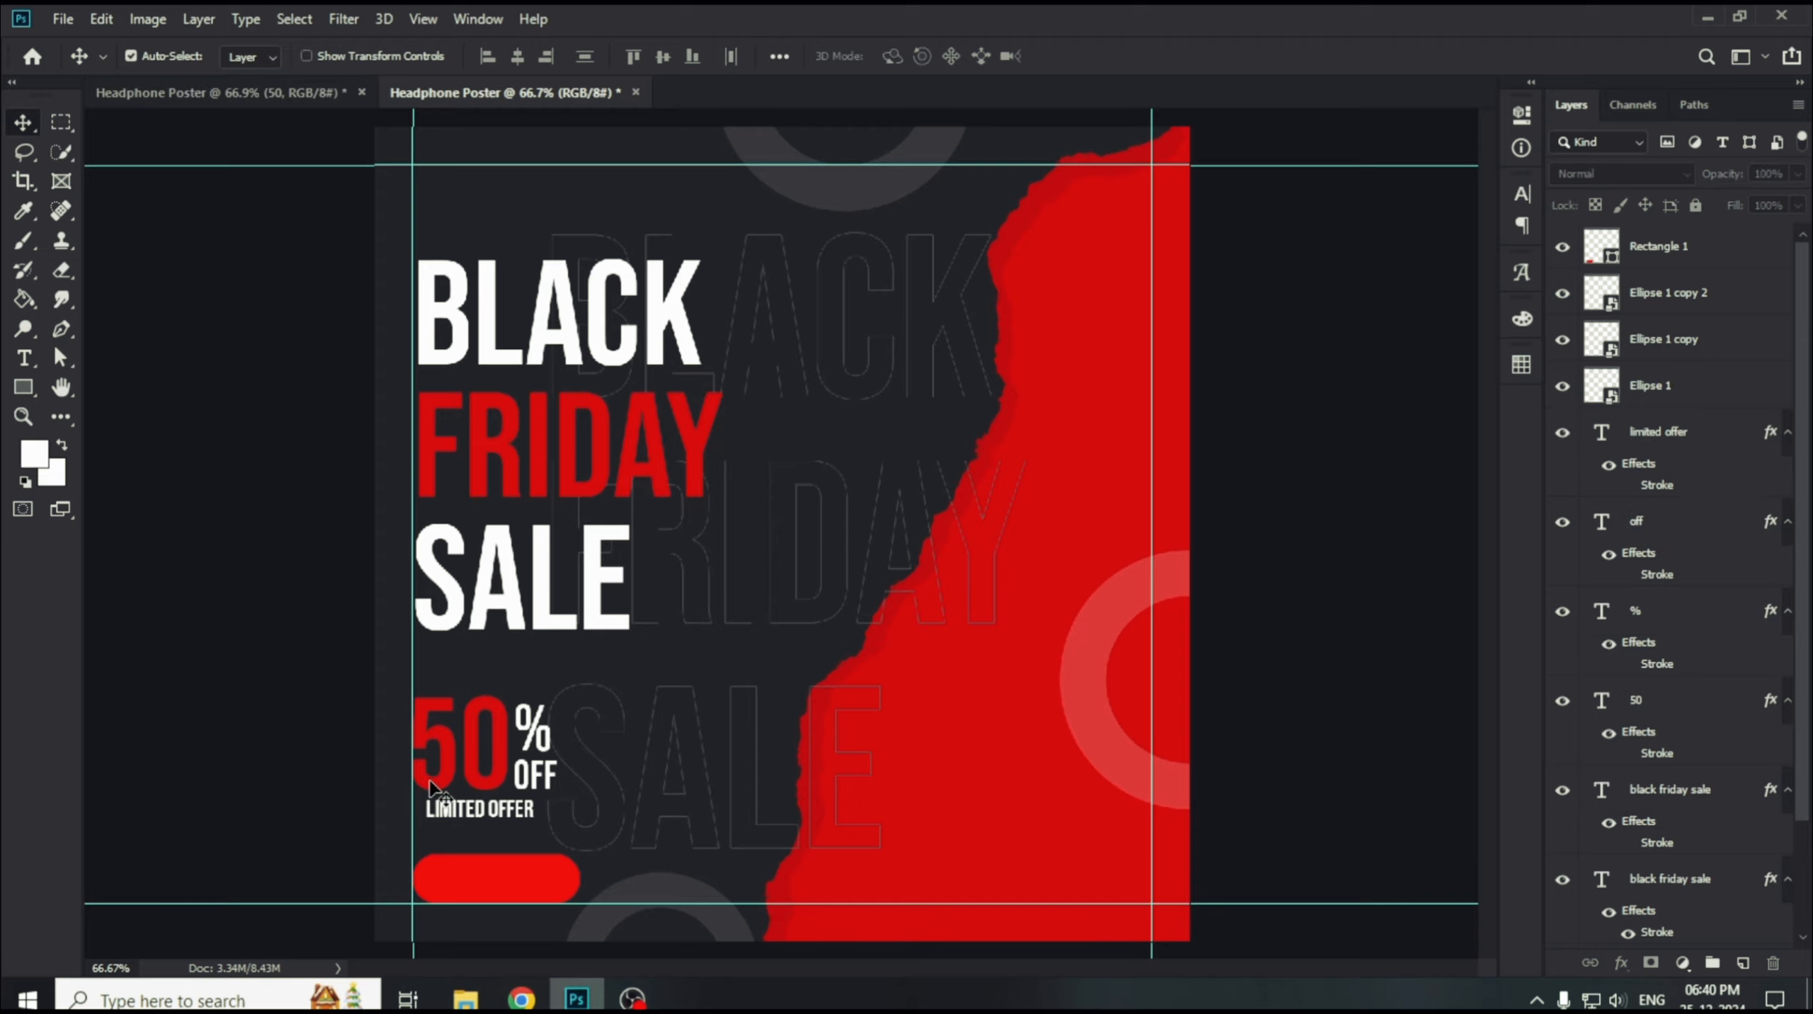
Duplicate LIMITED OFFER onto the red button, stack the copy above the button shape and replace its text with contact us.
drag(476, 817, 530, 874)
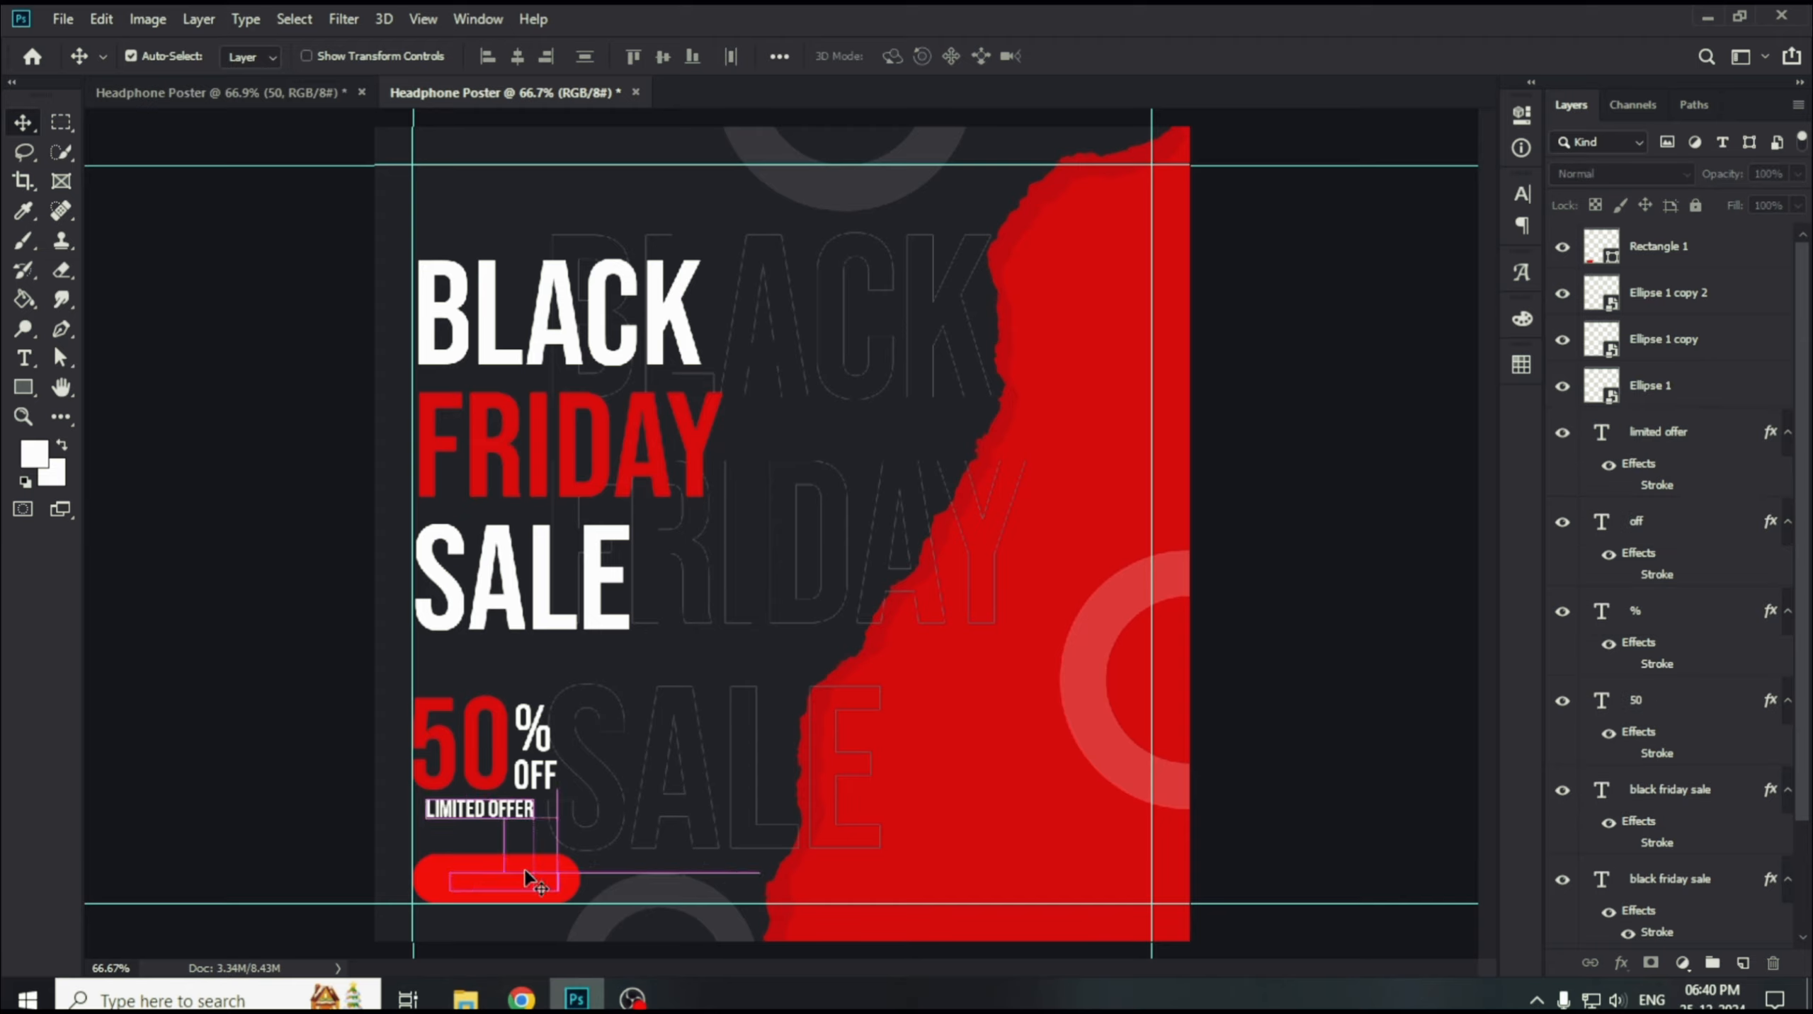
drag(1683, 467, 1702, 224)
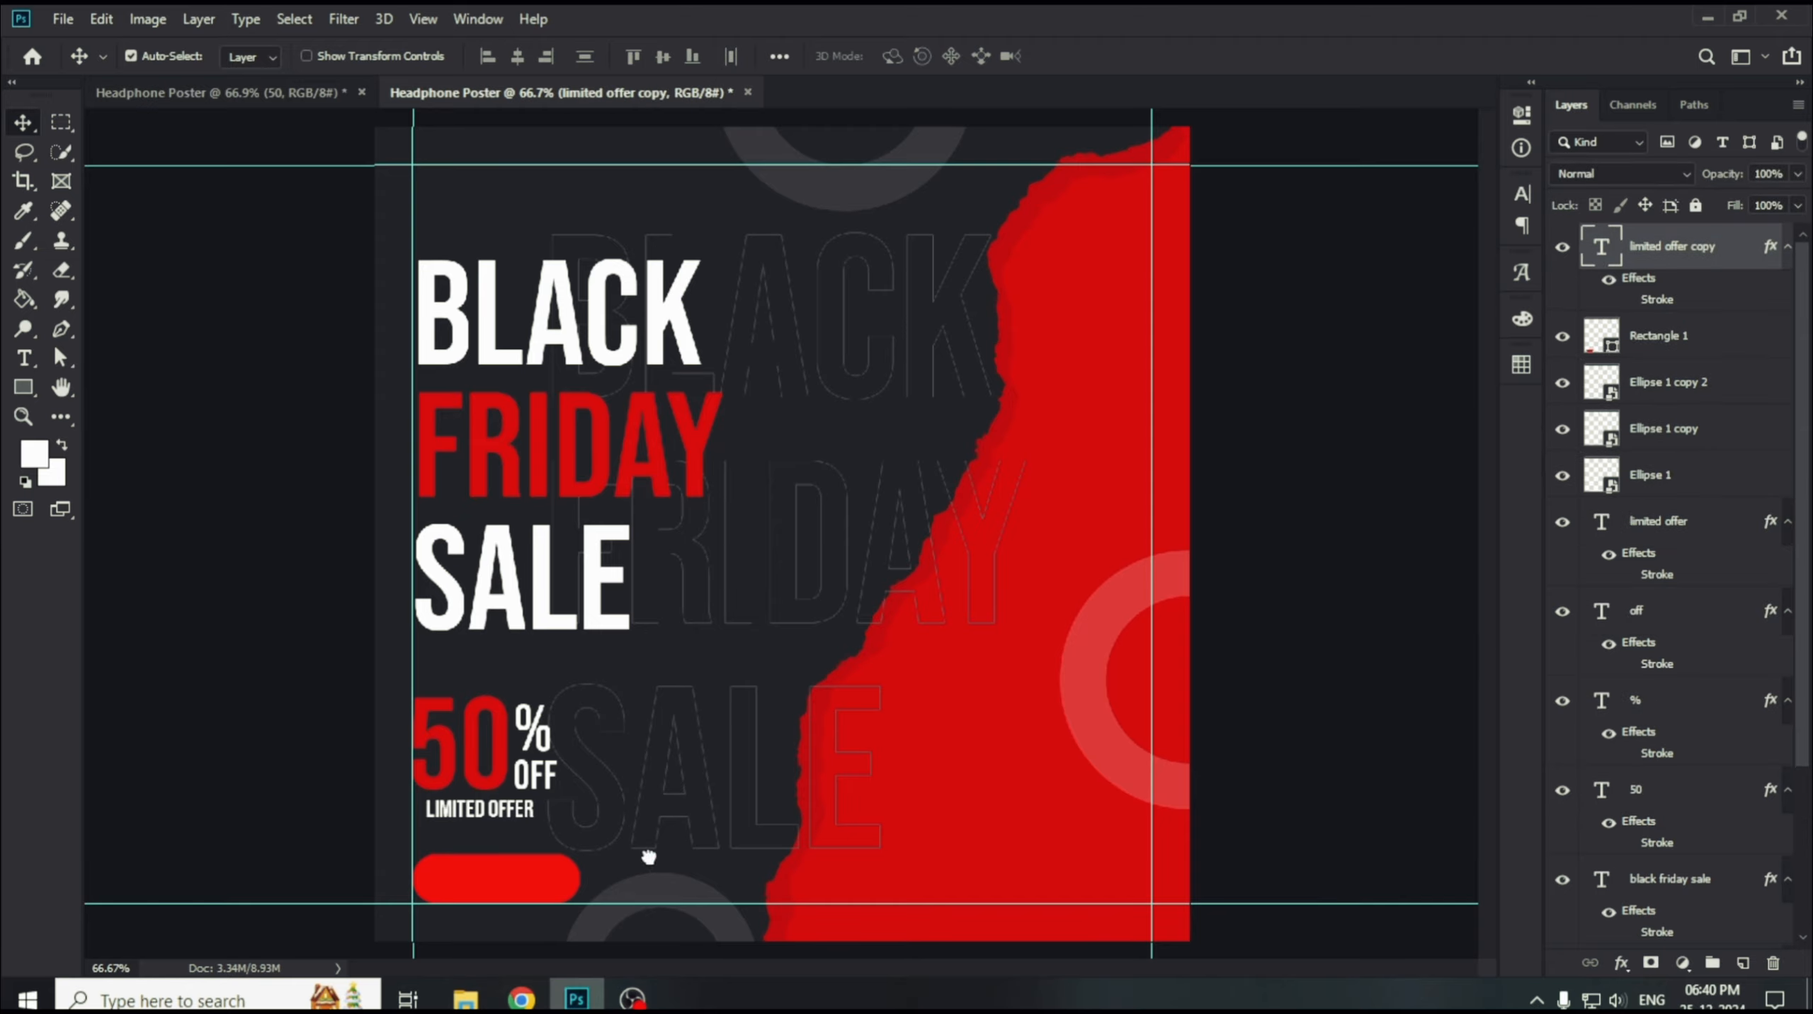
double_click(506, 890)
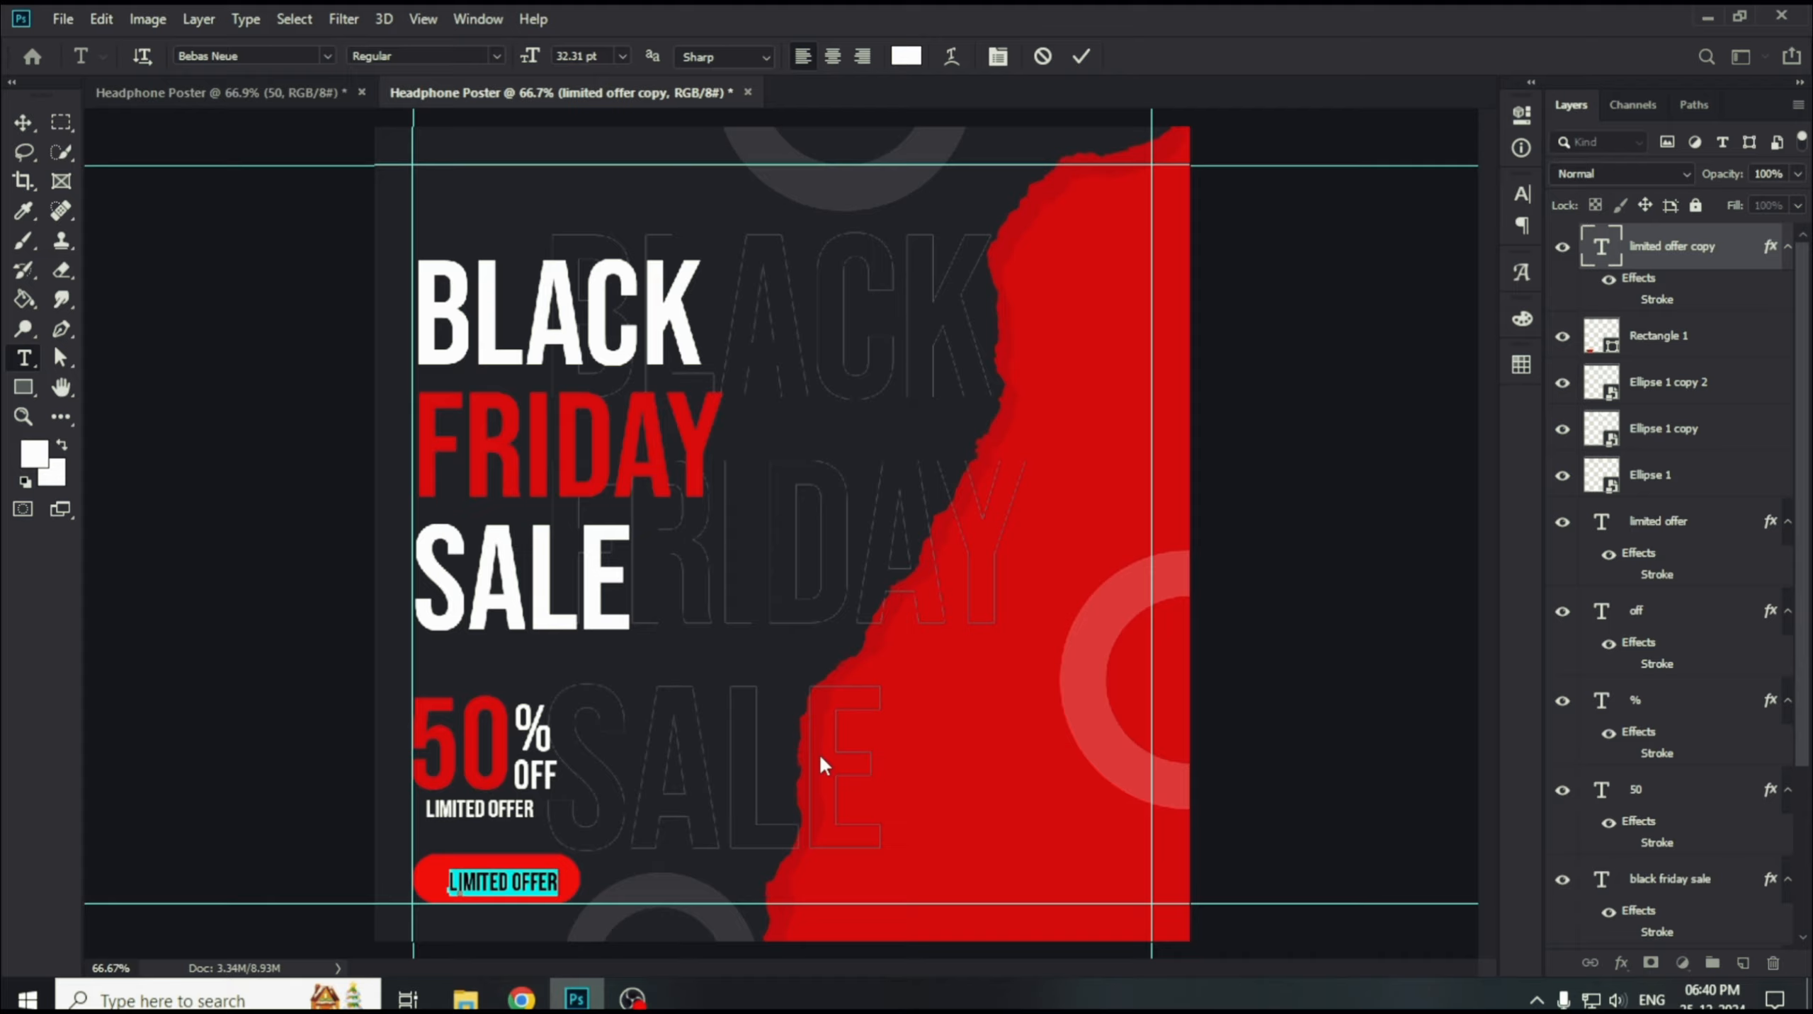
text(CONA)
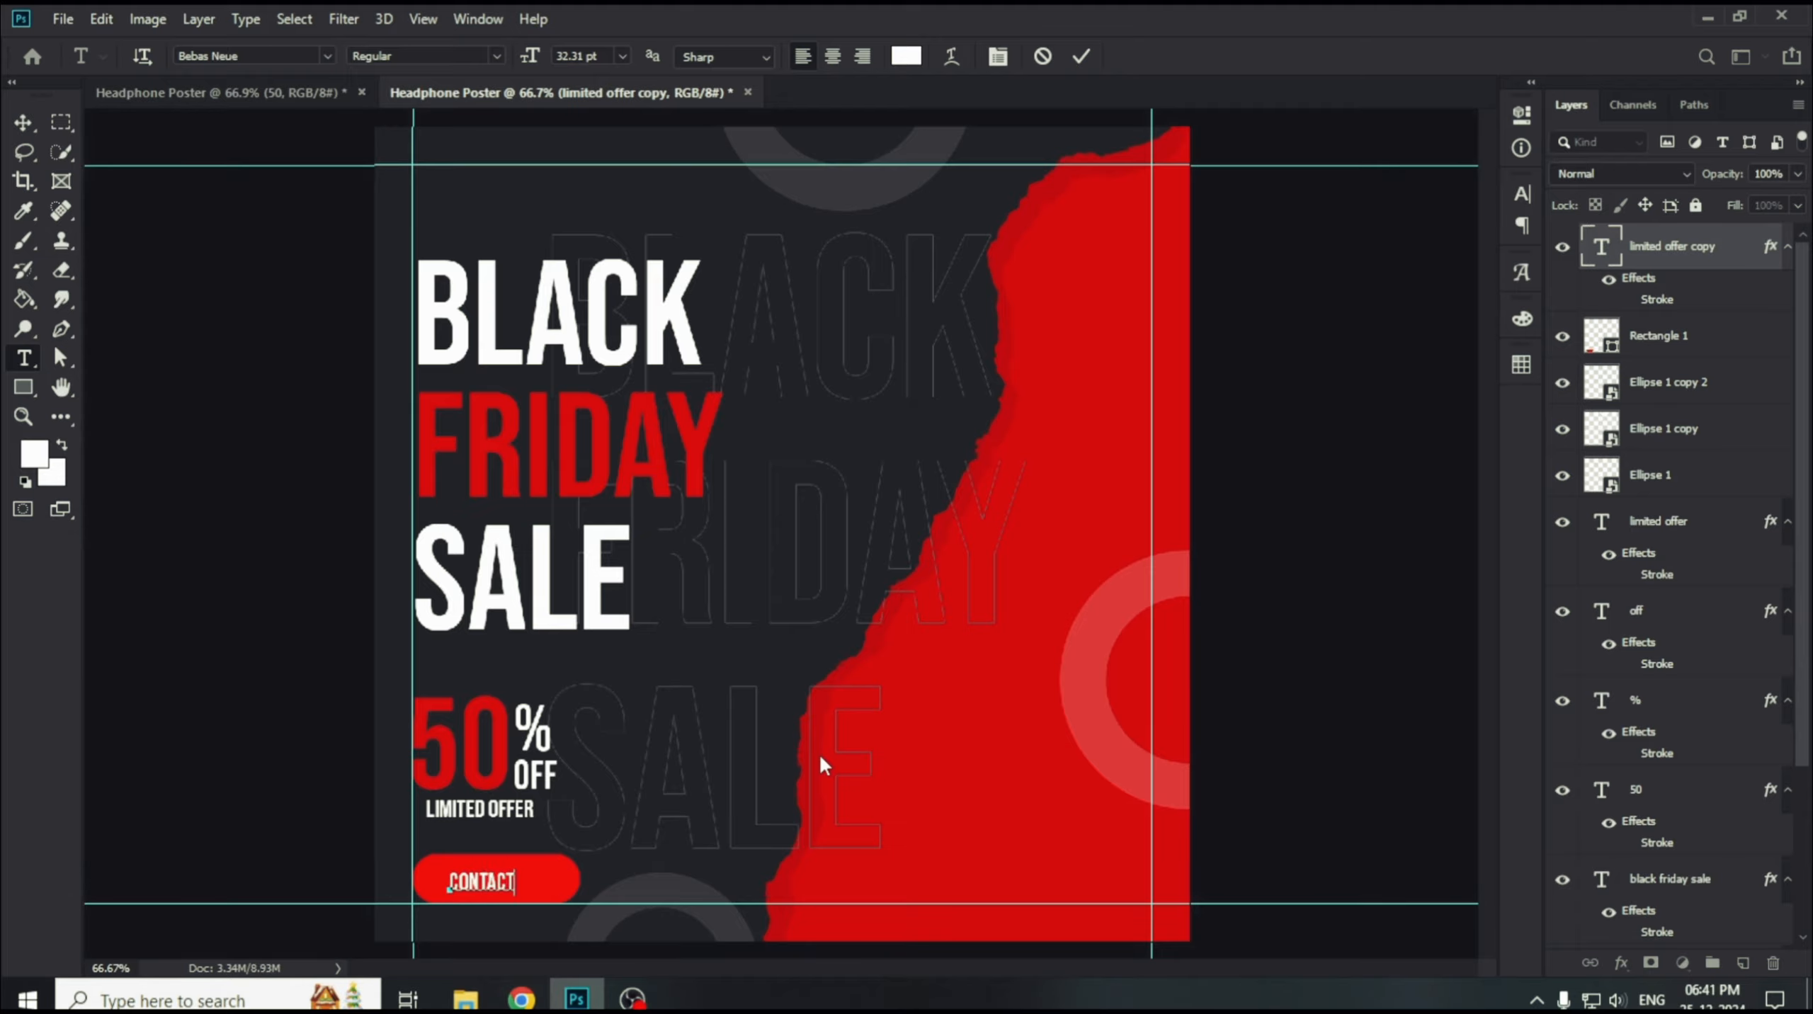
Change the contact us text to Montserrat ExtraBold at 22 pt.
key(ctrl+a)
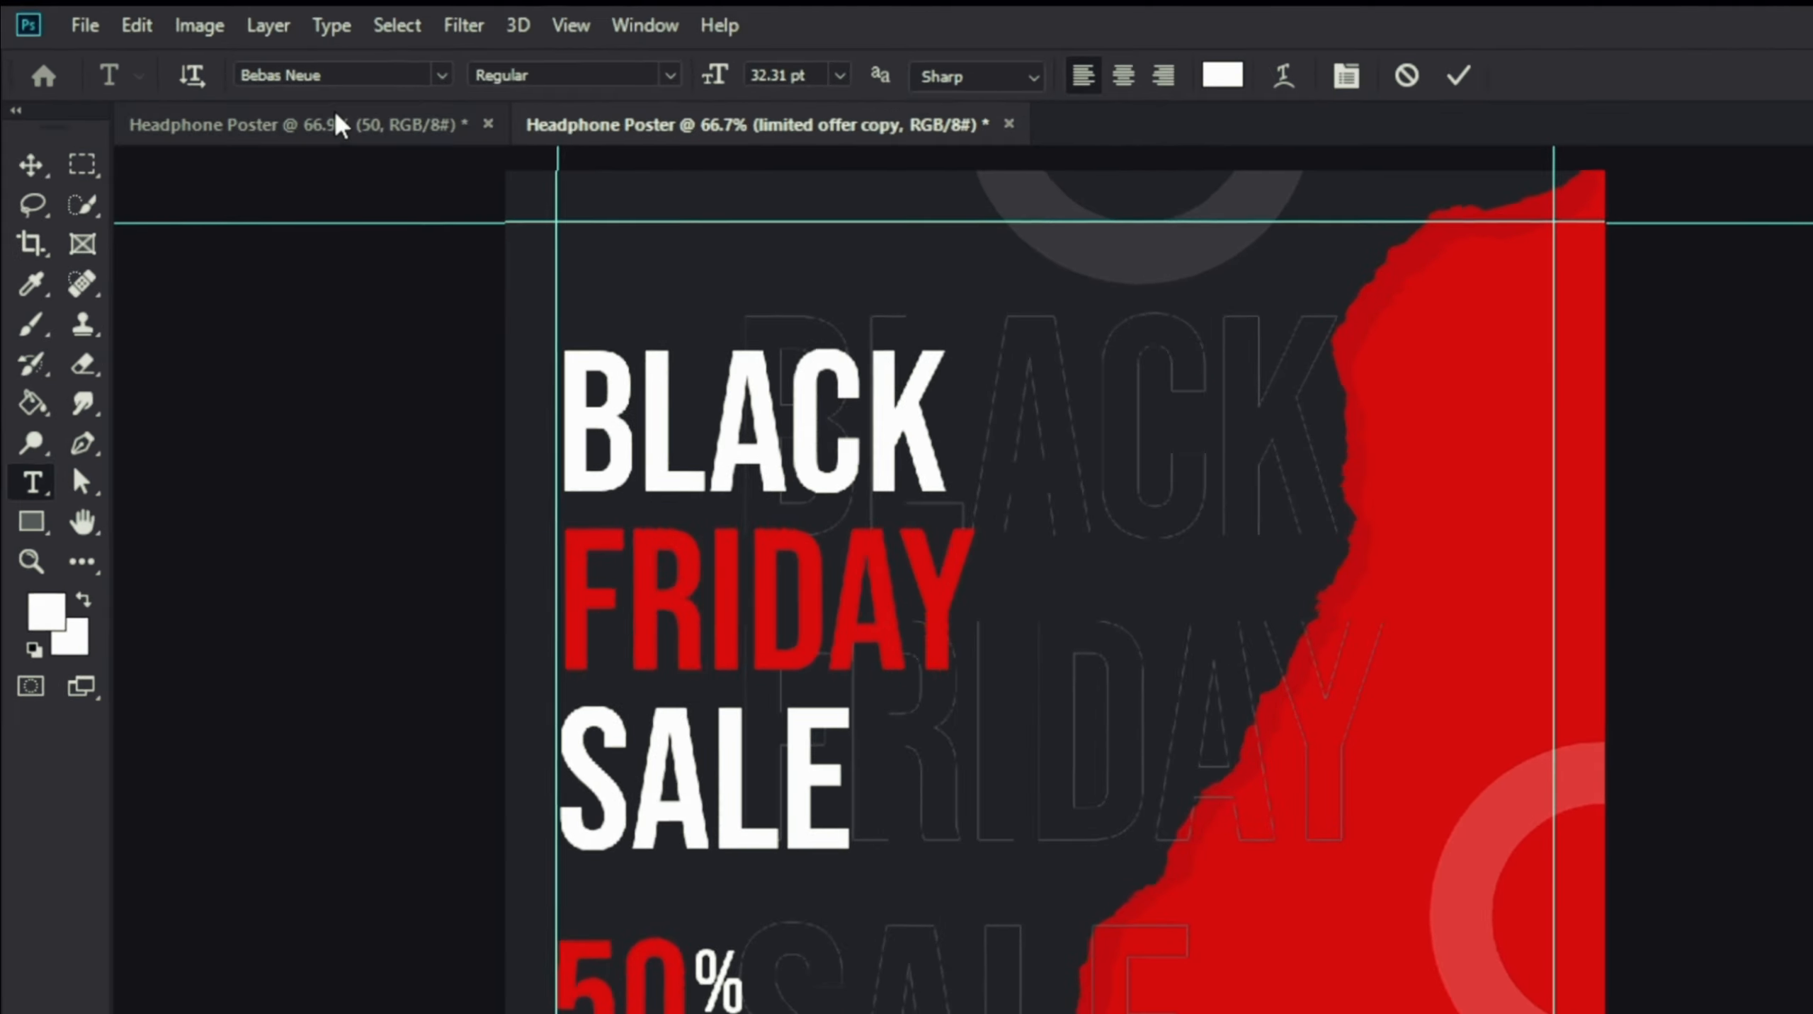
click(267, 56)
text(mon)
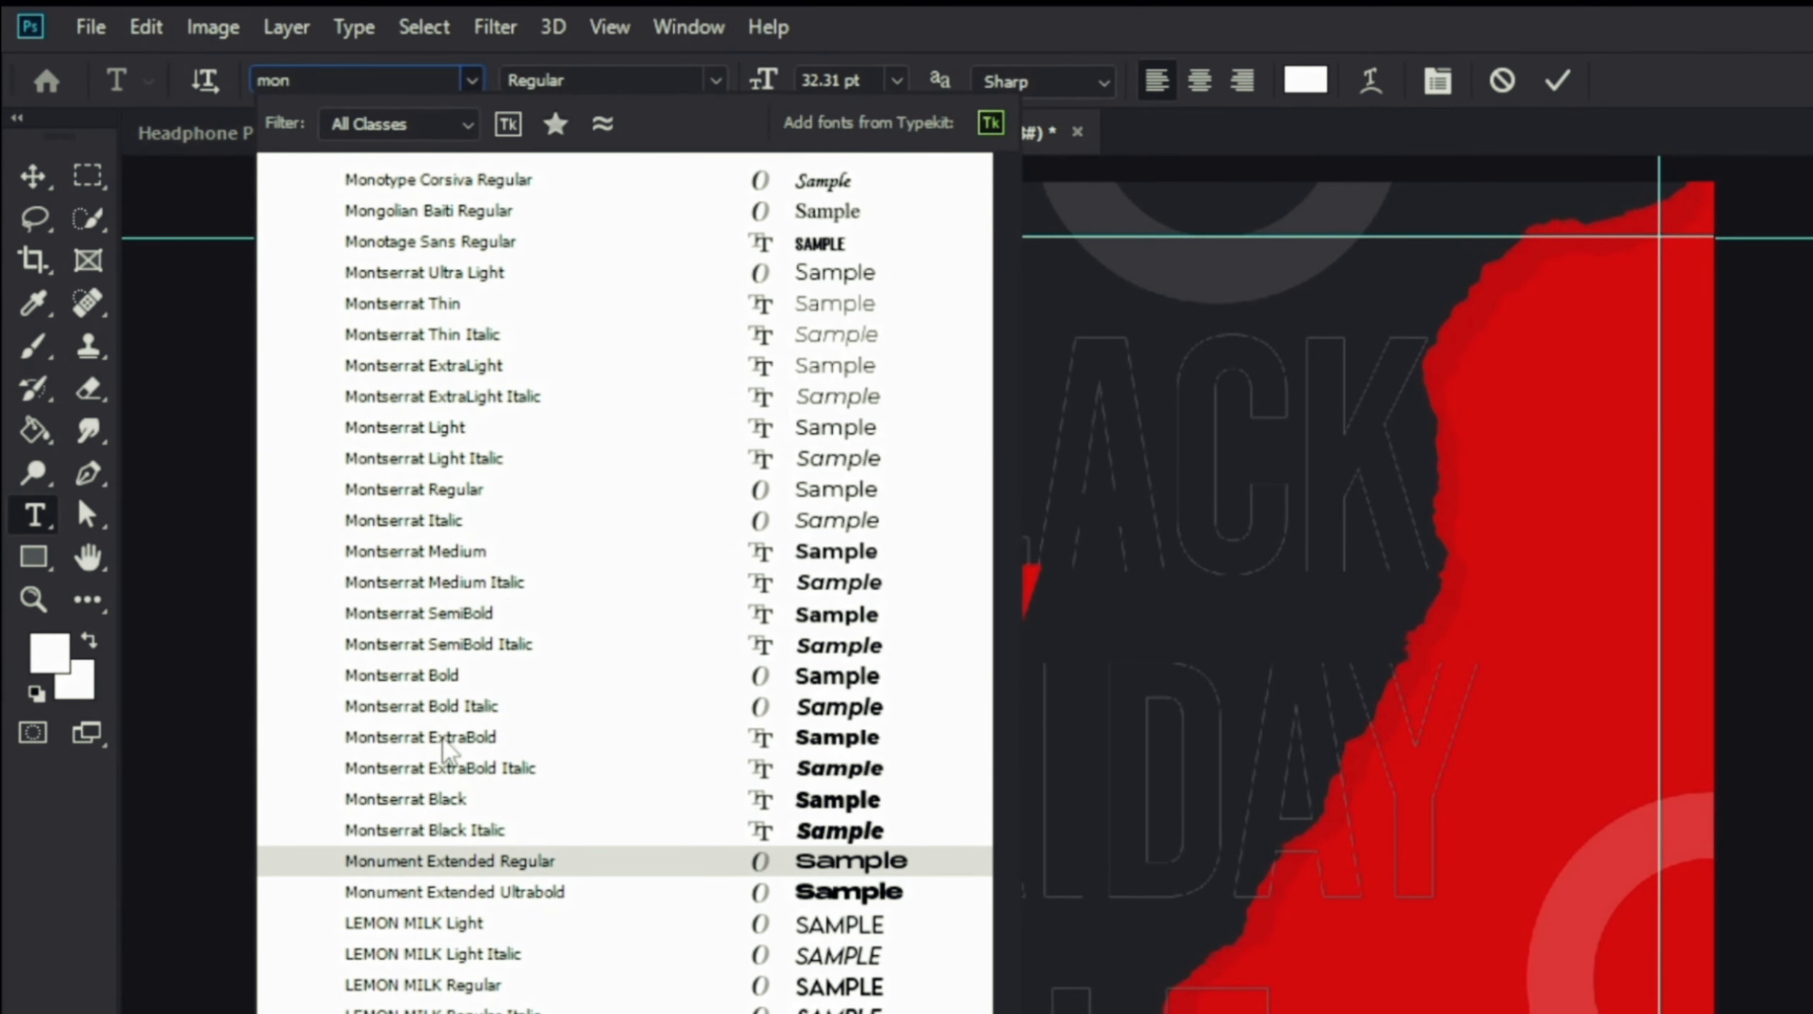
key(Escape)
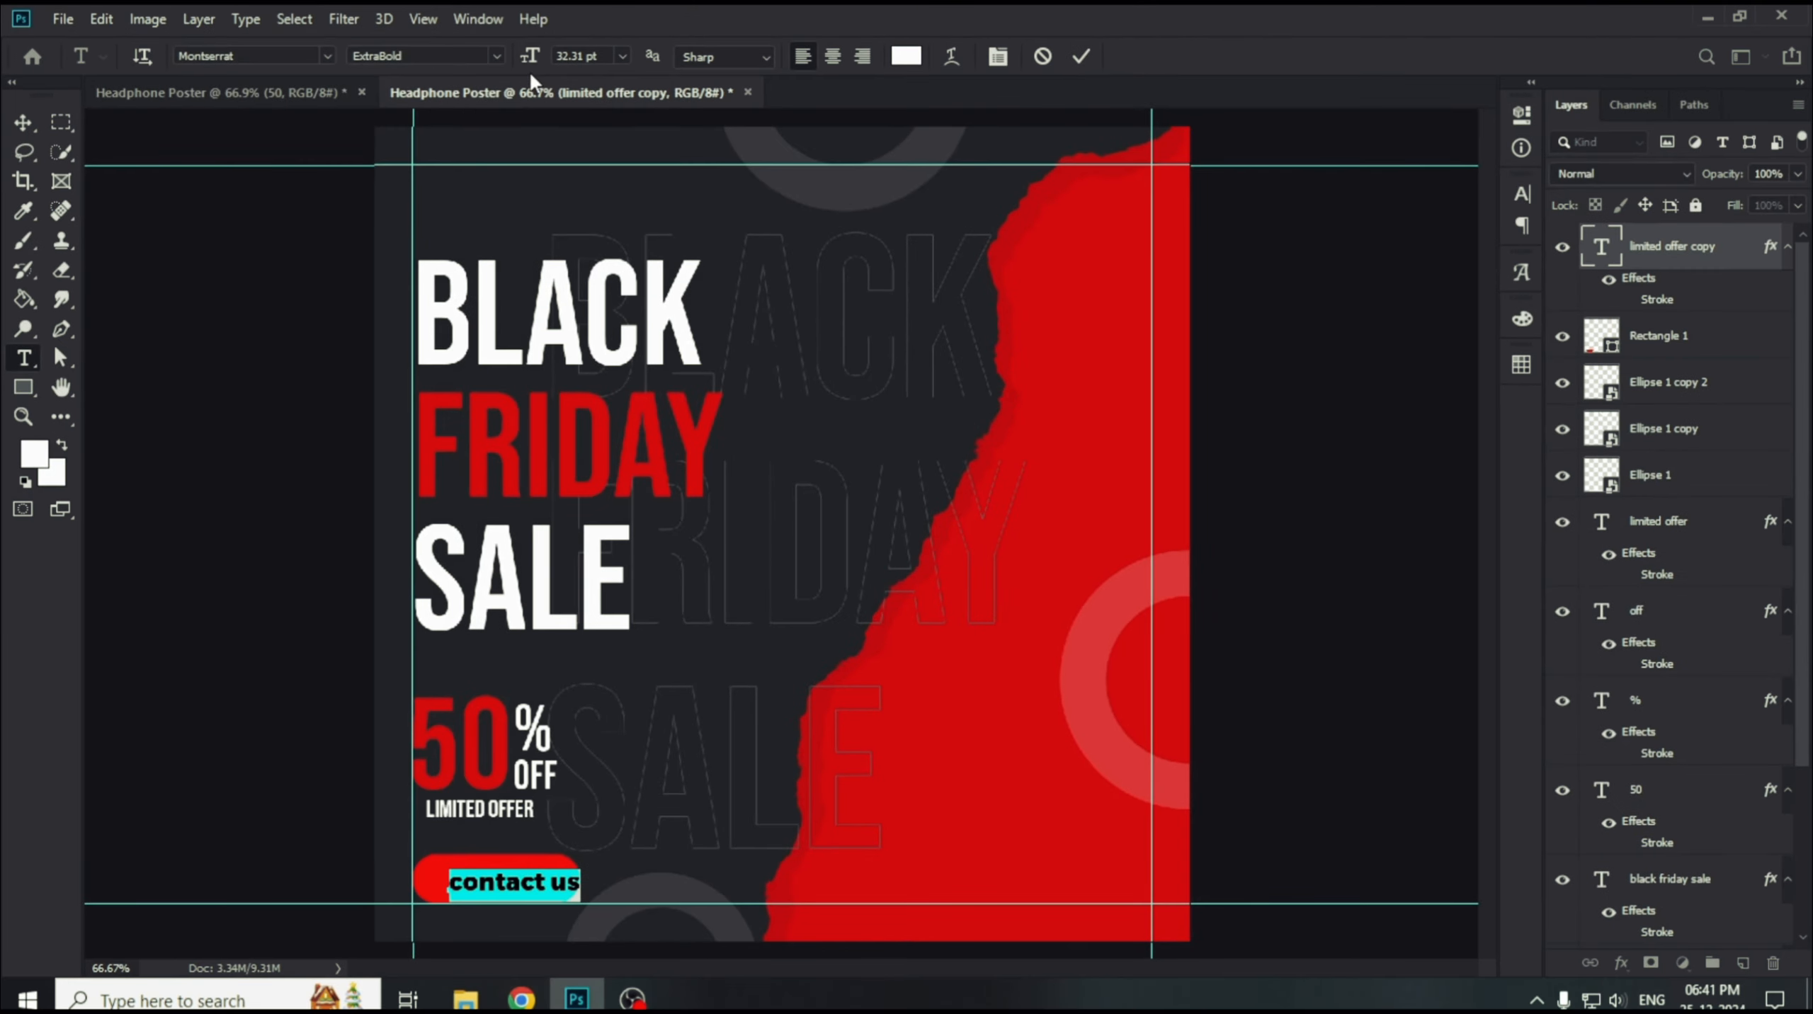
click(623, 57)
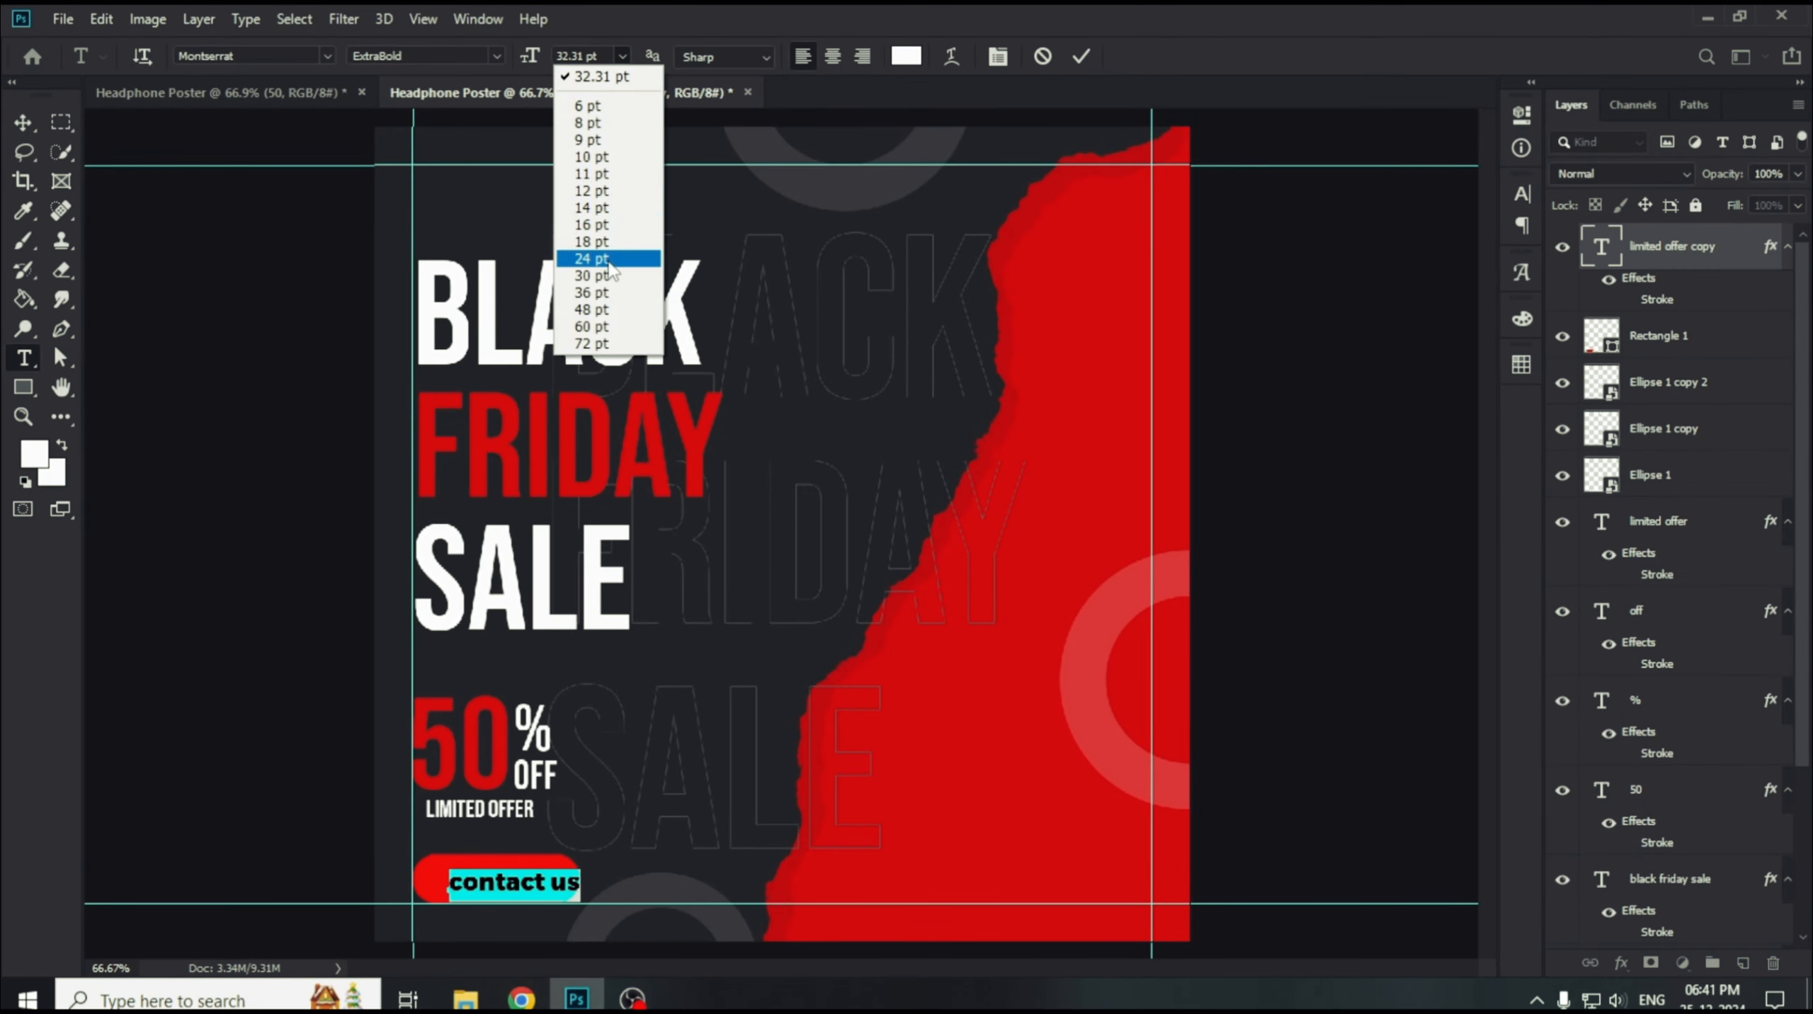
click(600, 258)
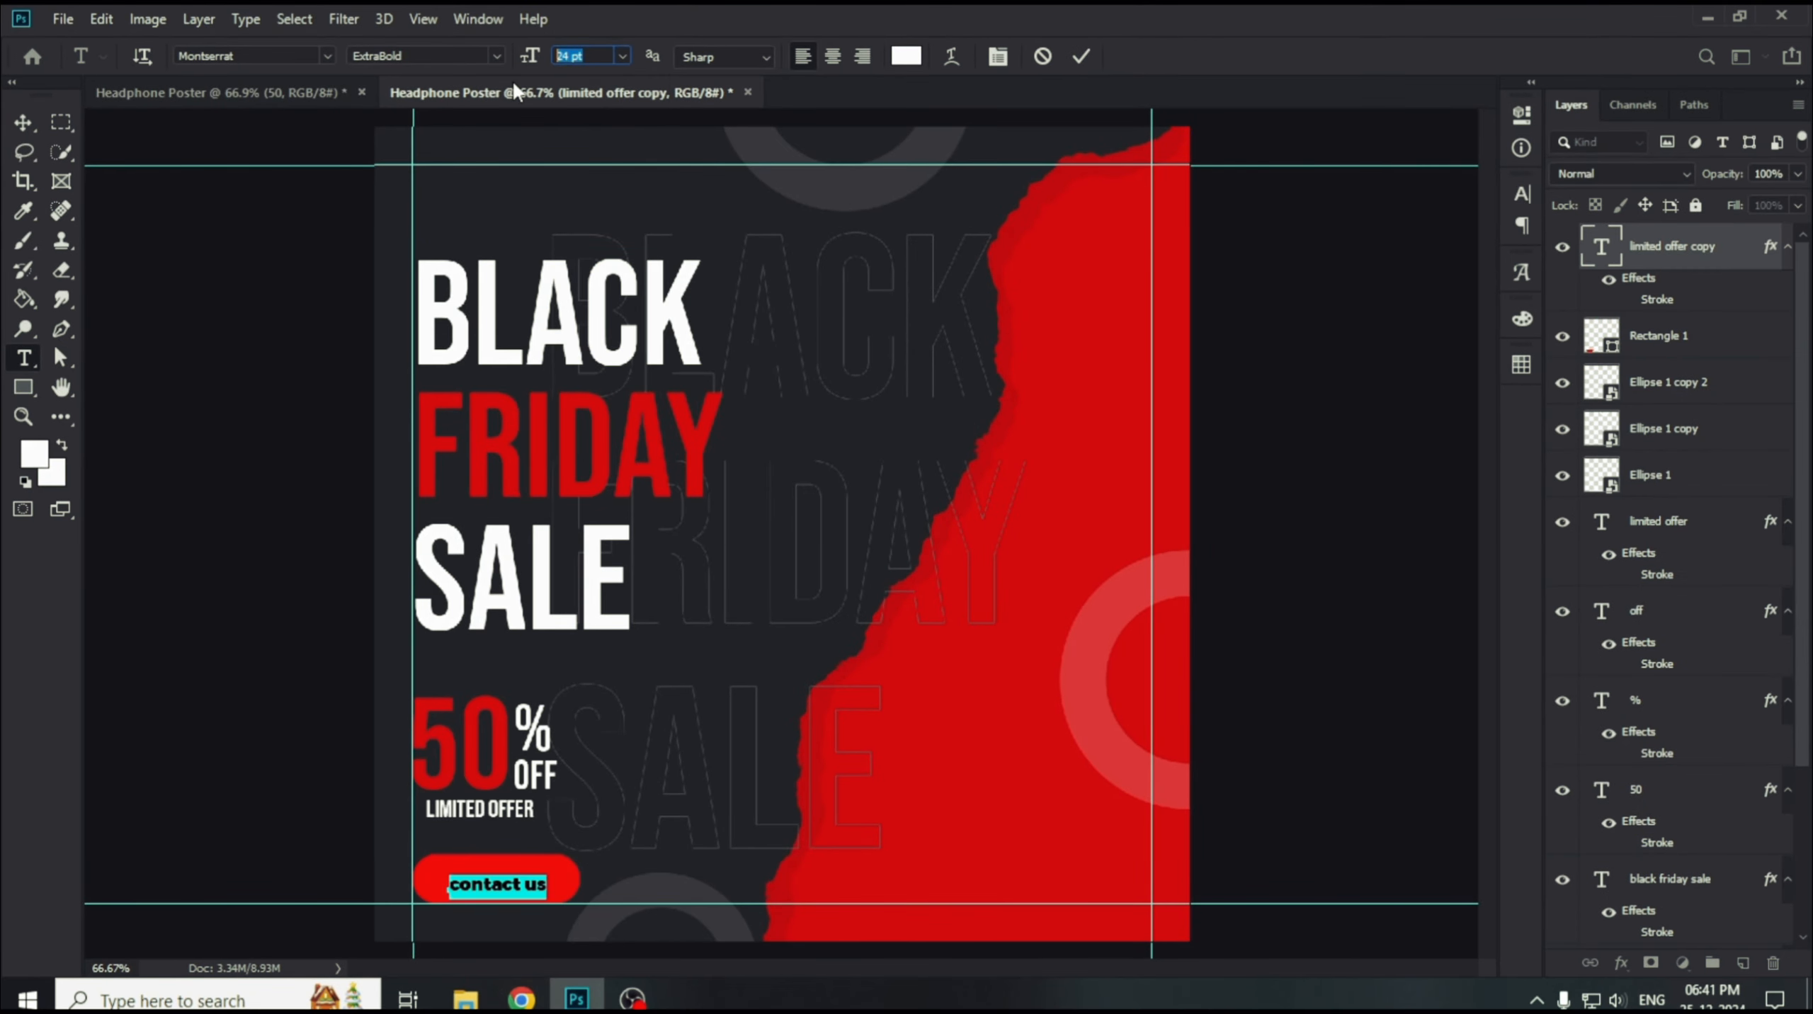
text(22)
key(Return)
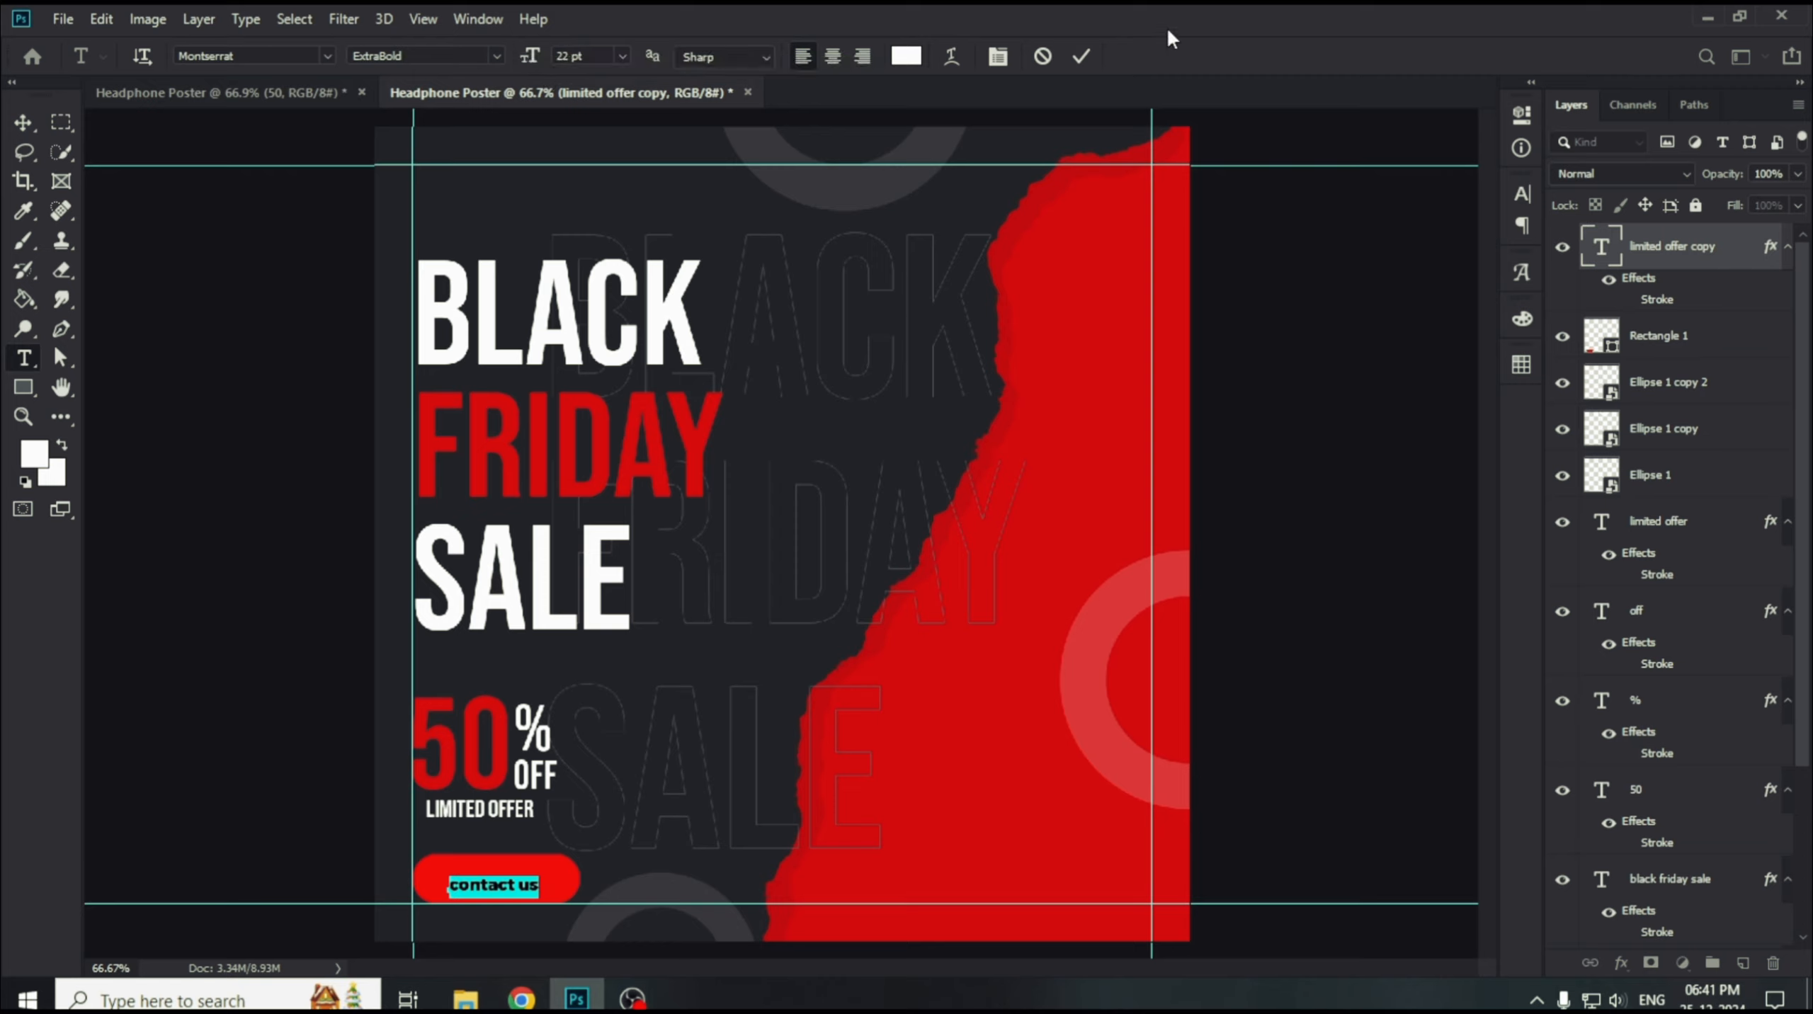
Set the contact us label in all caps and centre it on the red button.
click(23, 122)
drag(505, 892, 501, 887)
double_click(500, 884)
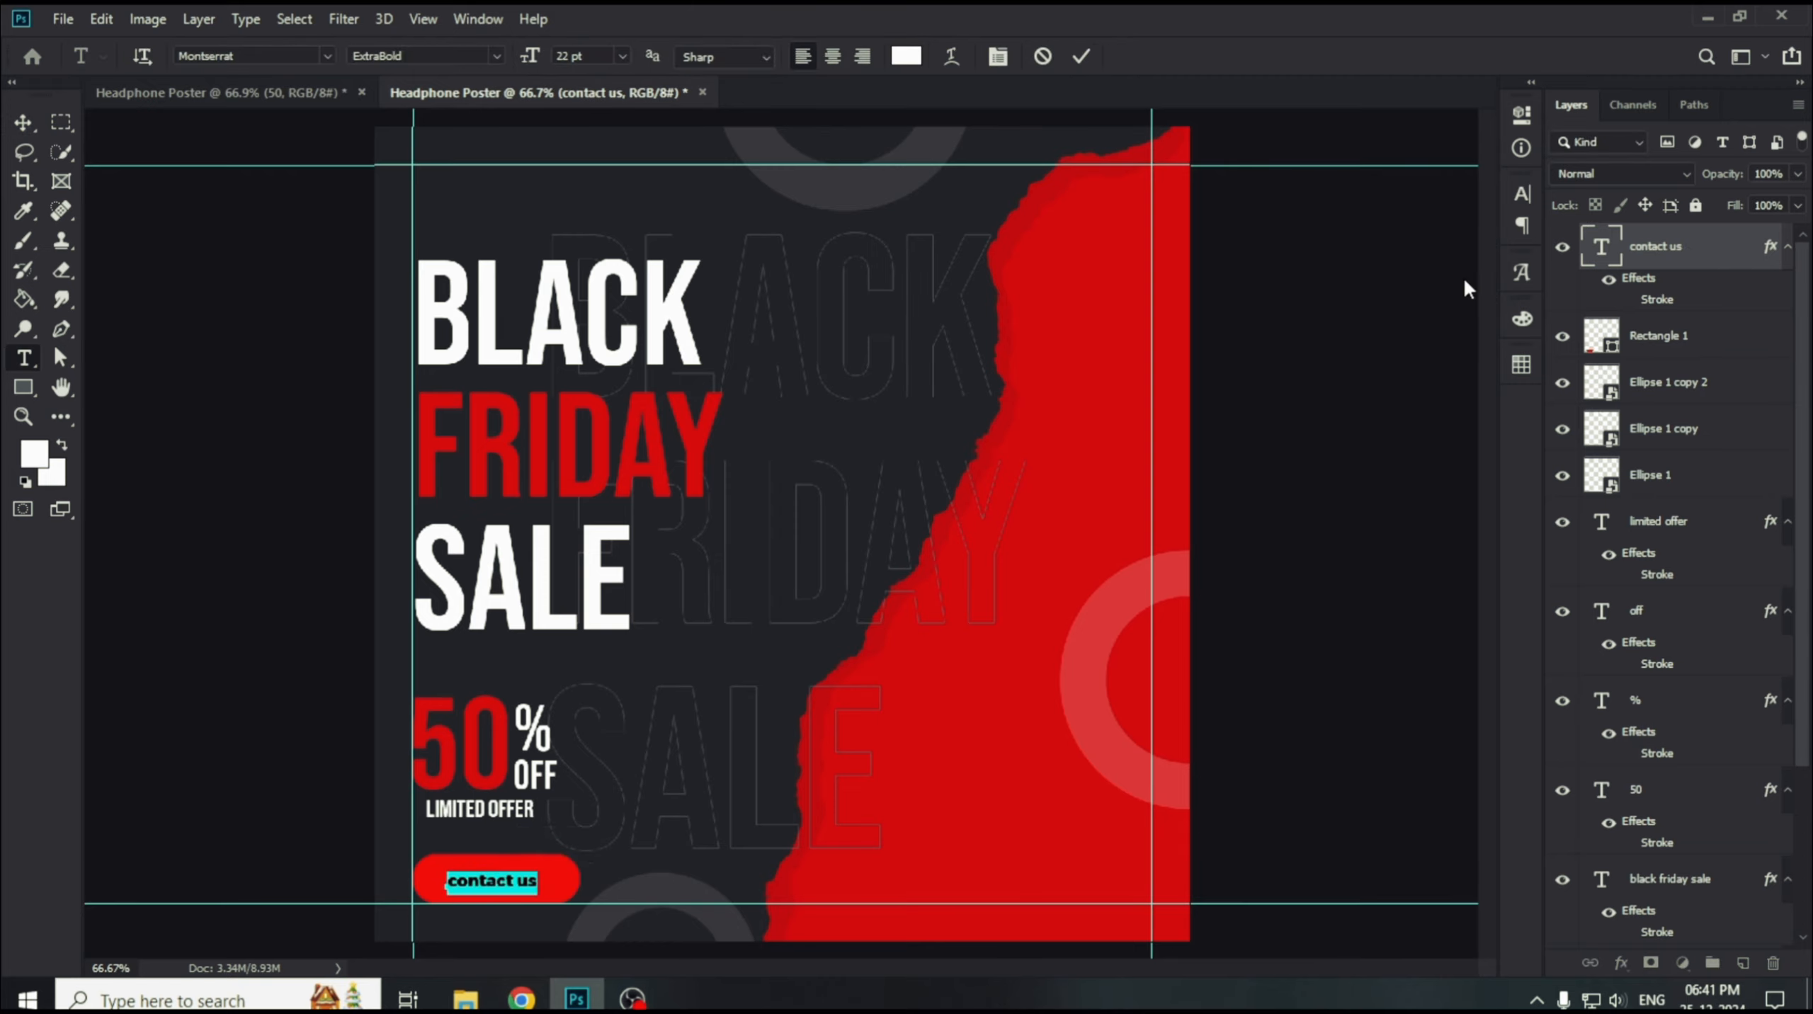
click(1519, 192)
click(1332, 349)
click(1449, 183)
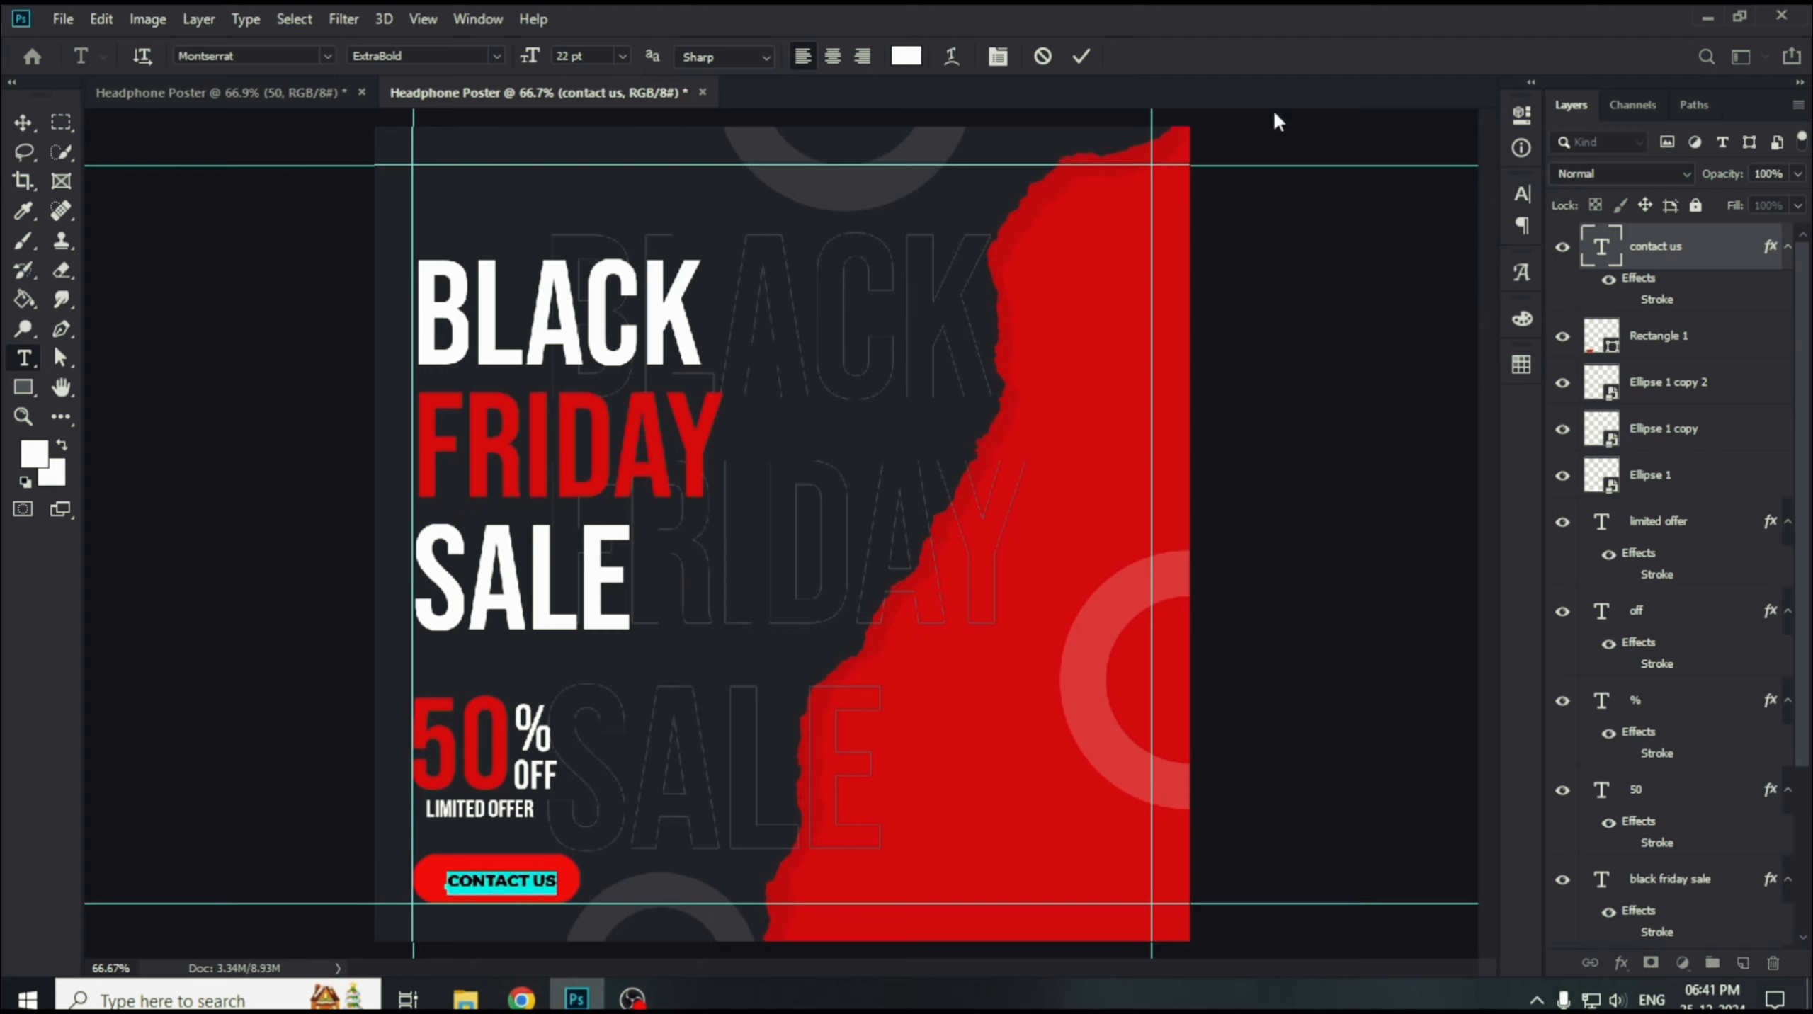
click(1085, 55)
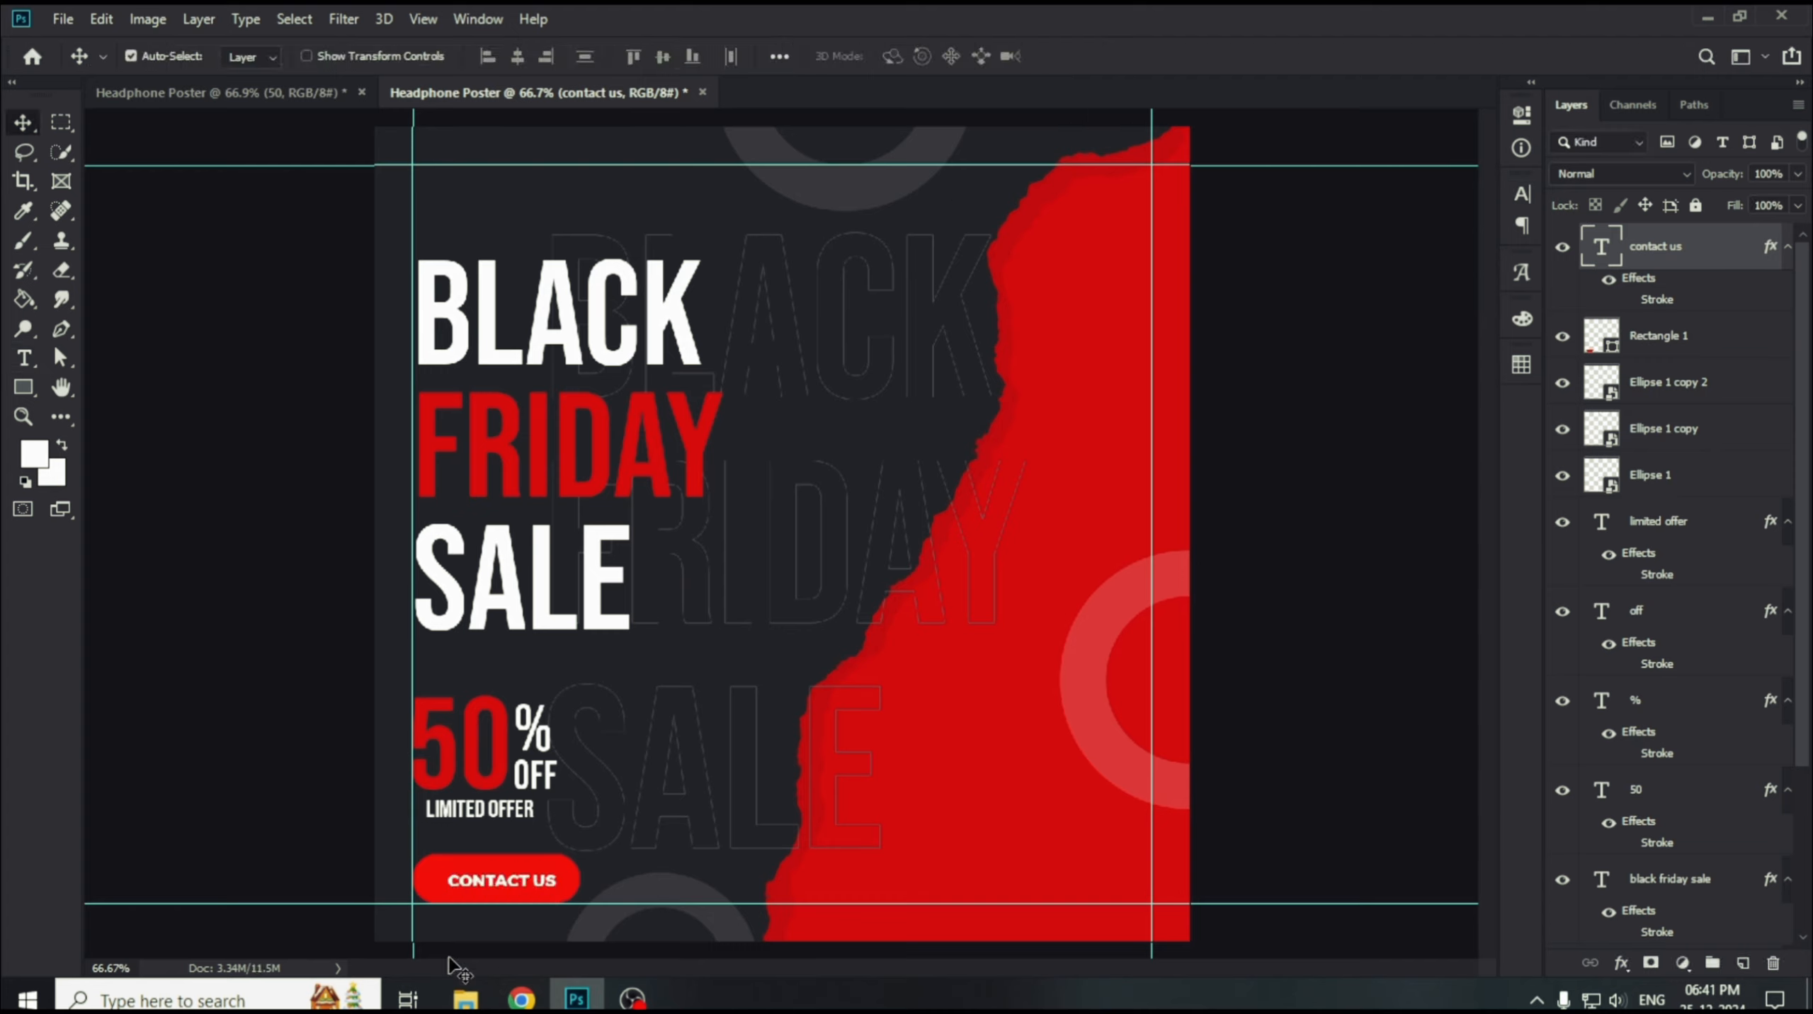
drag(495, 880, 489, 885)
drag(540, 886, 1038, 830)
double_click(1022, 826)
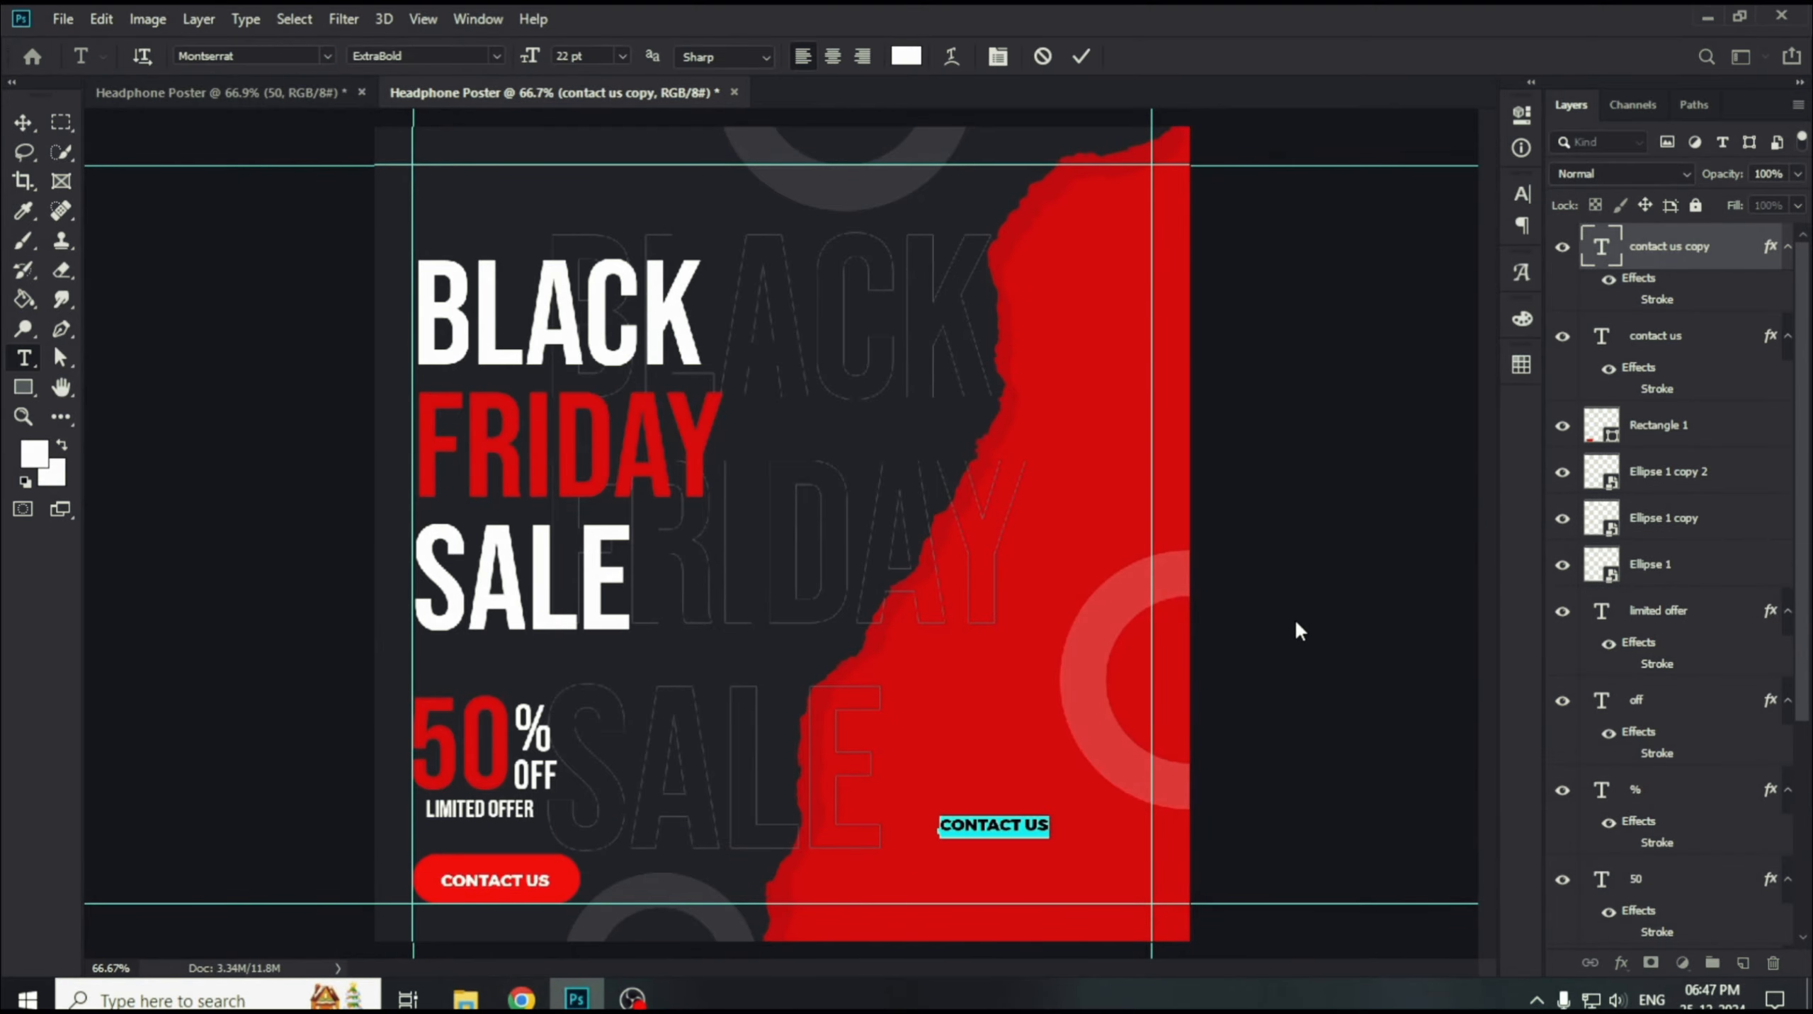
text(www)
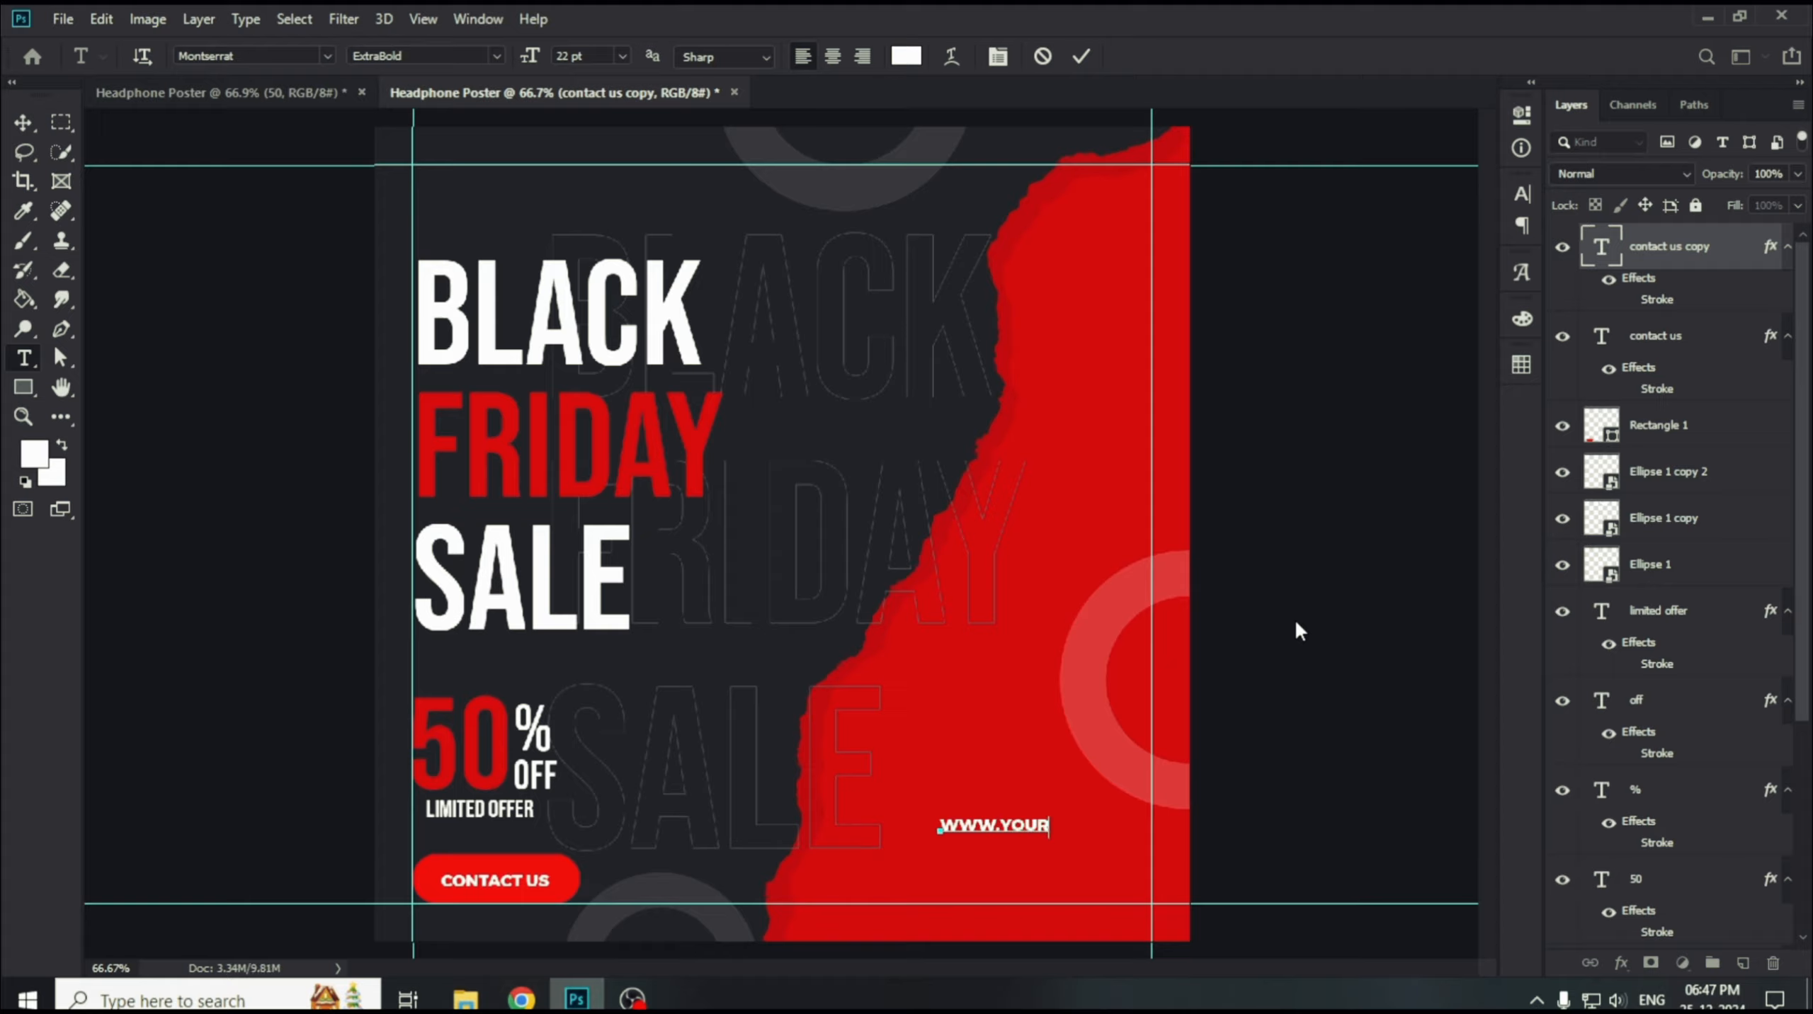
text(.yourwebsite.com)
Set the website text to Montserrat Regular at 24 pt and turn off its all caps.
key(ctrl+a)
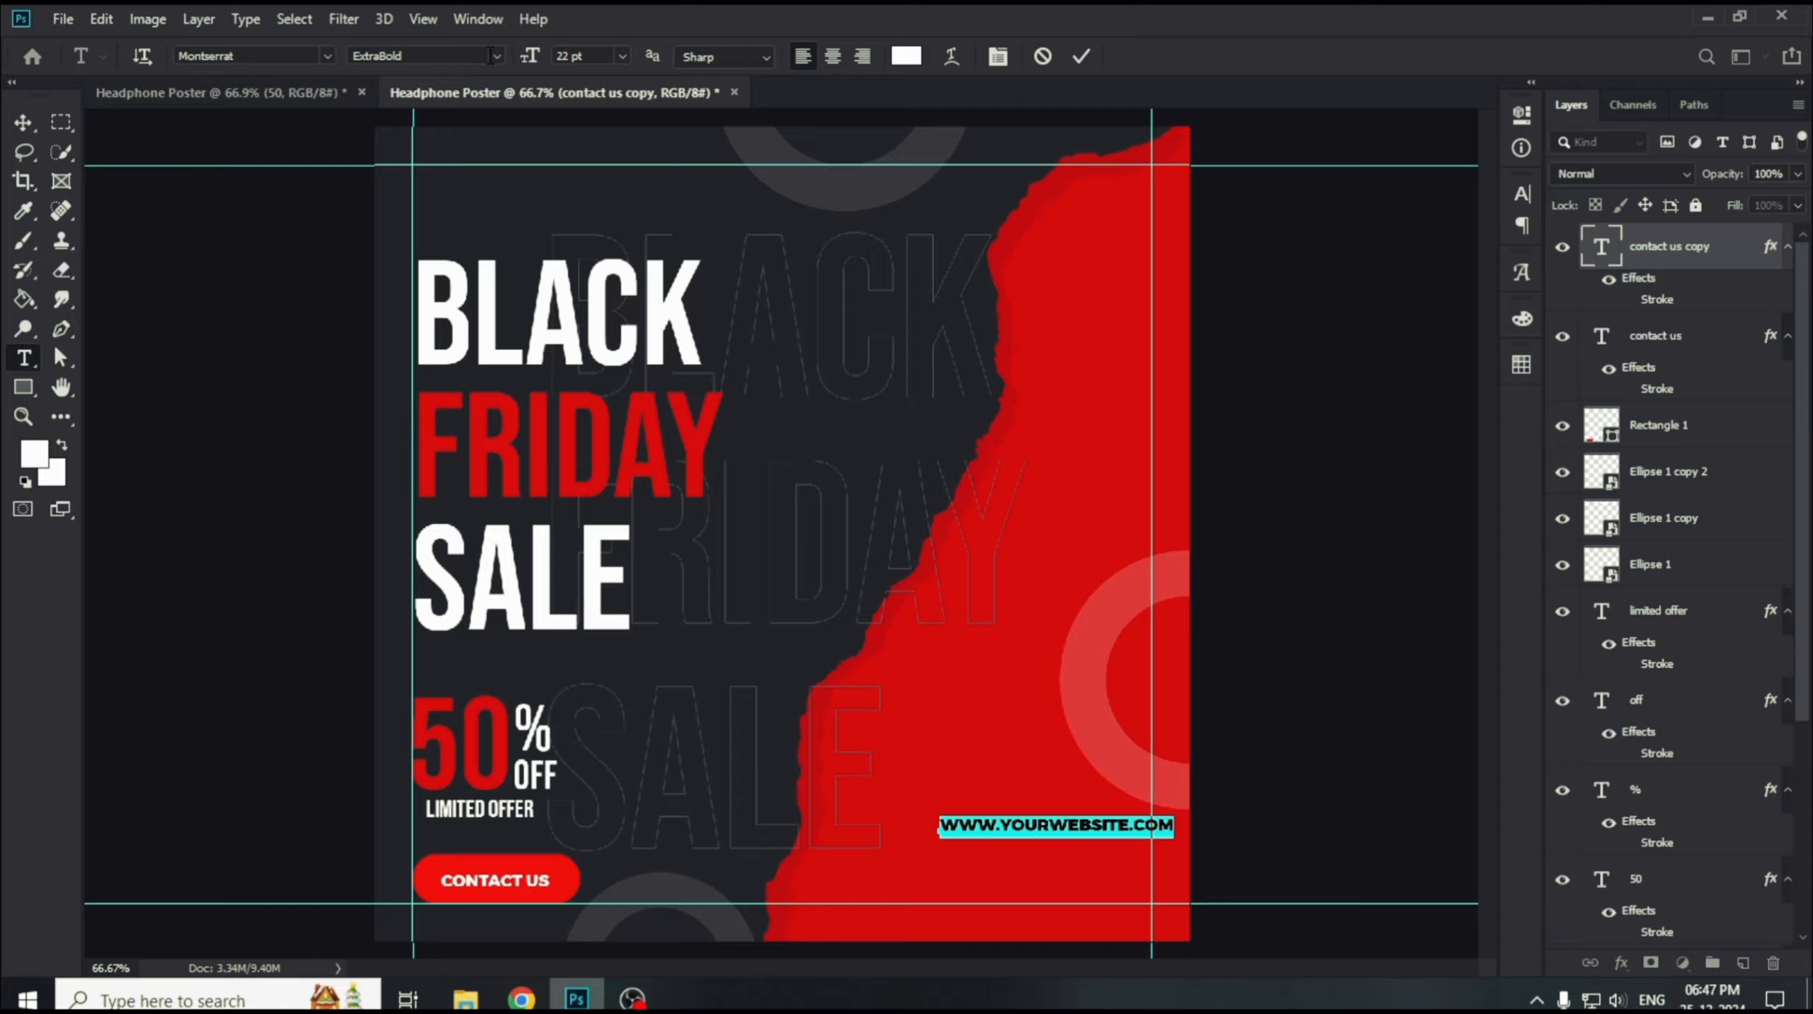
click(491, 56)
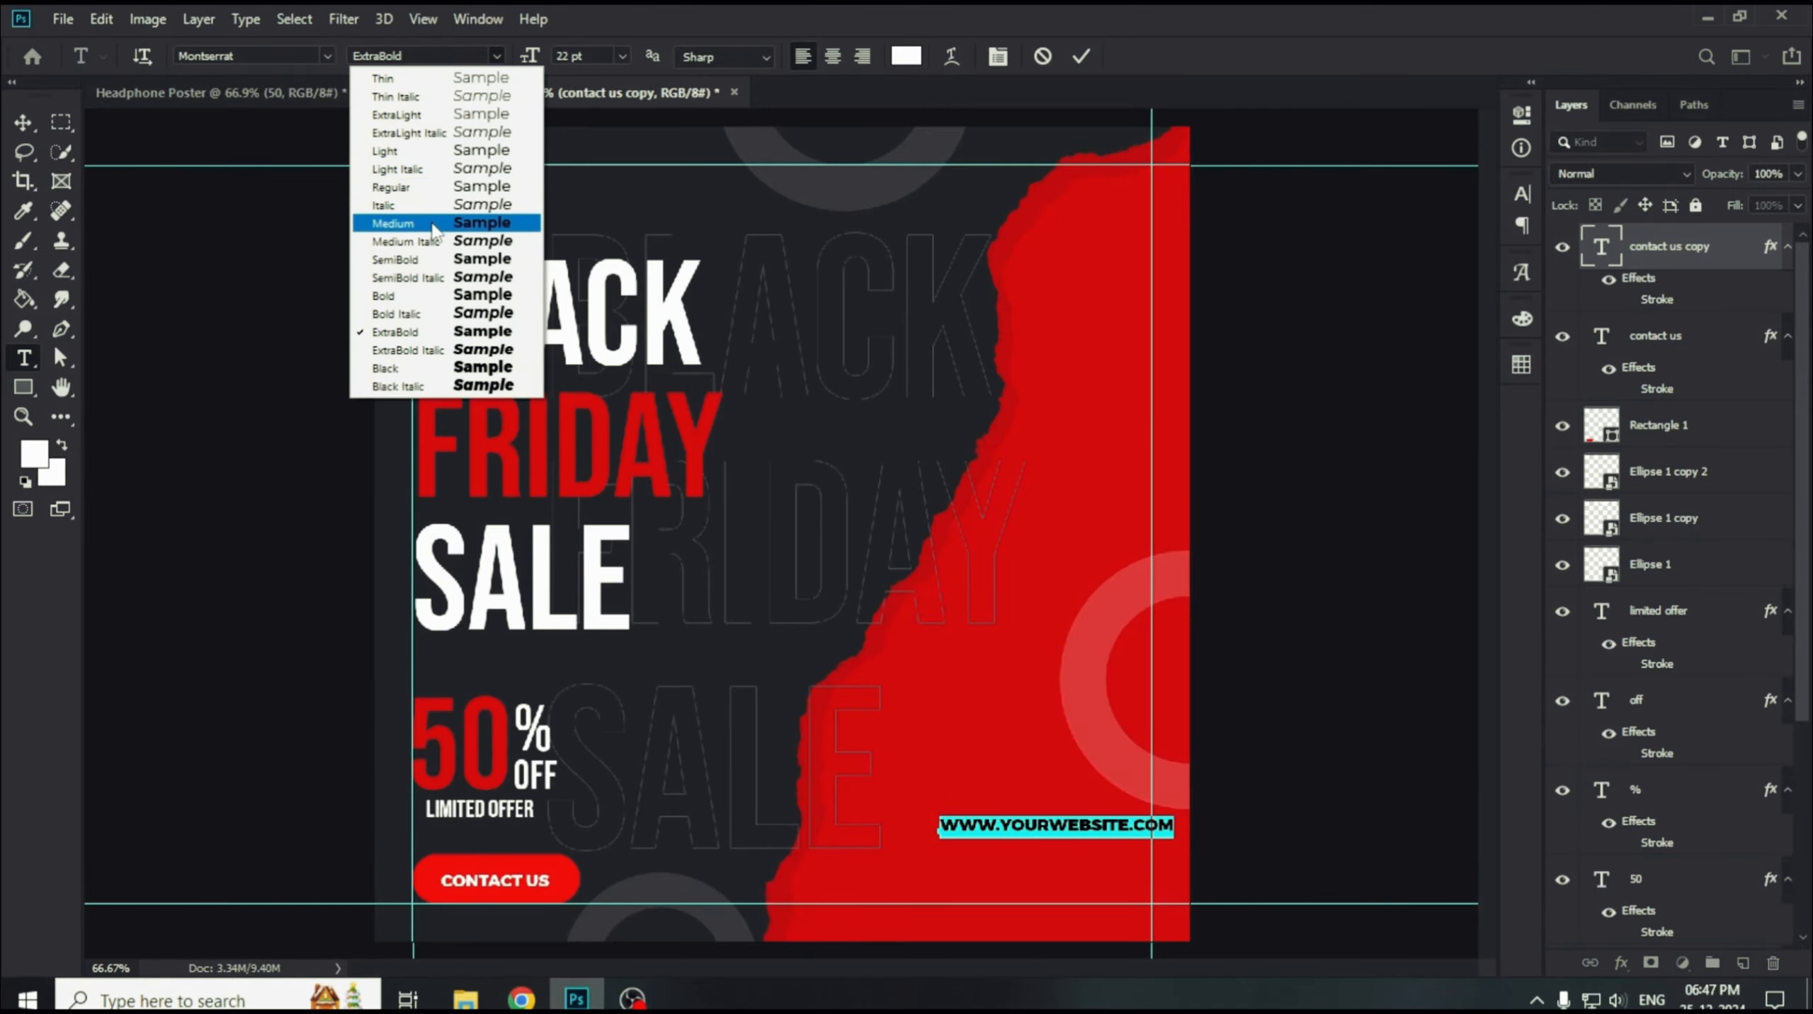
click(431, 187)
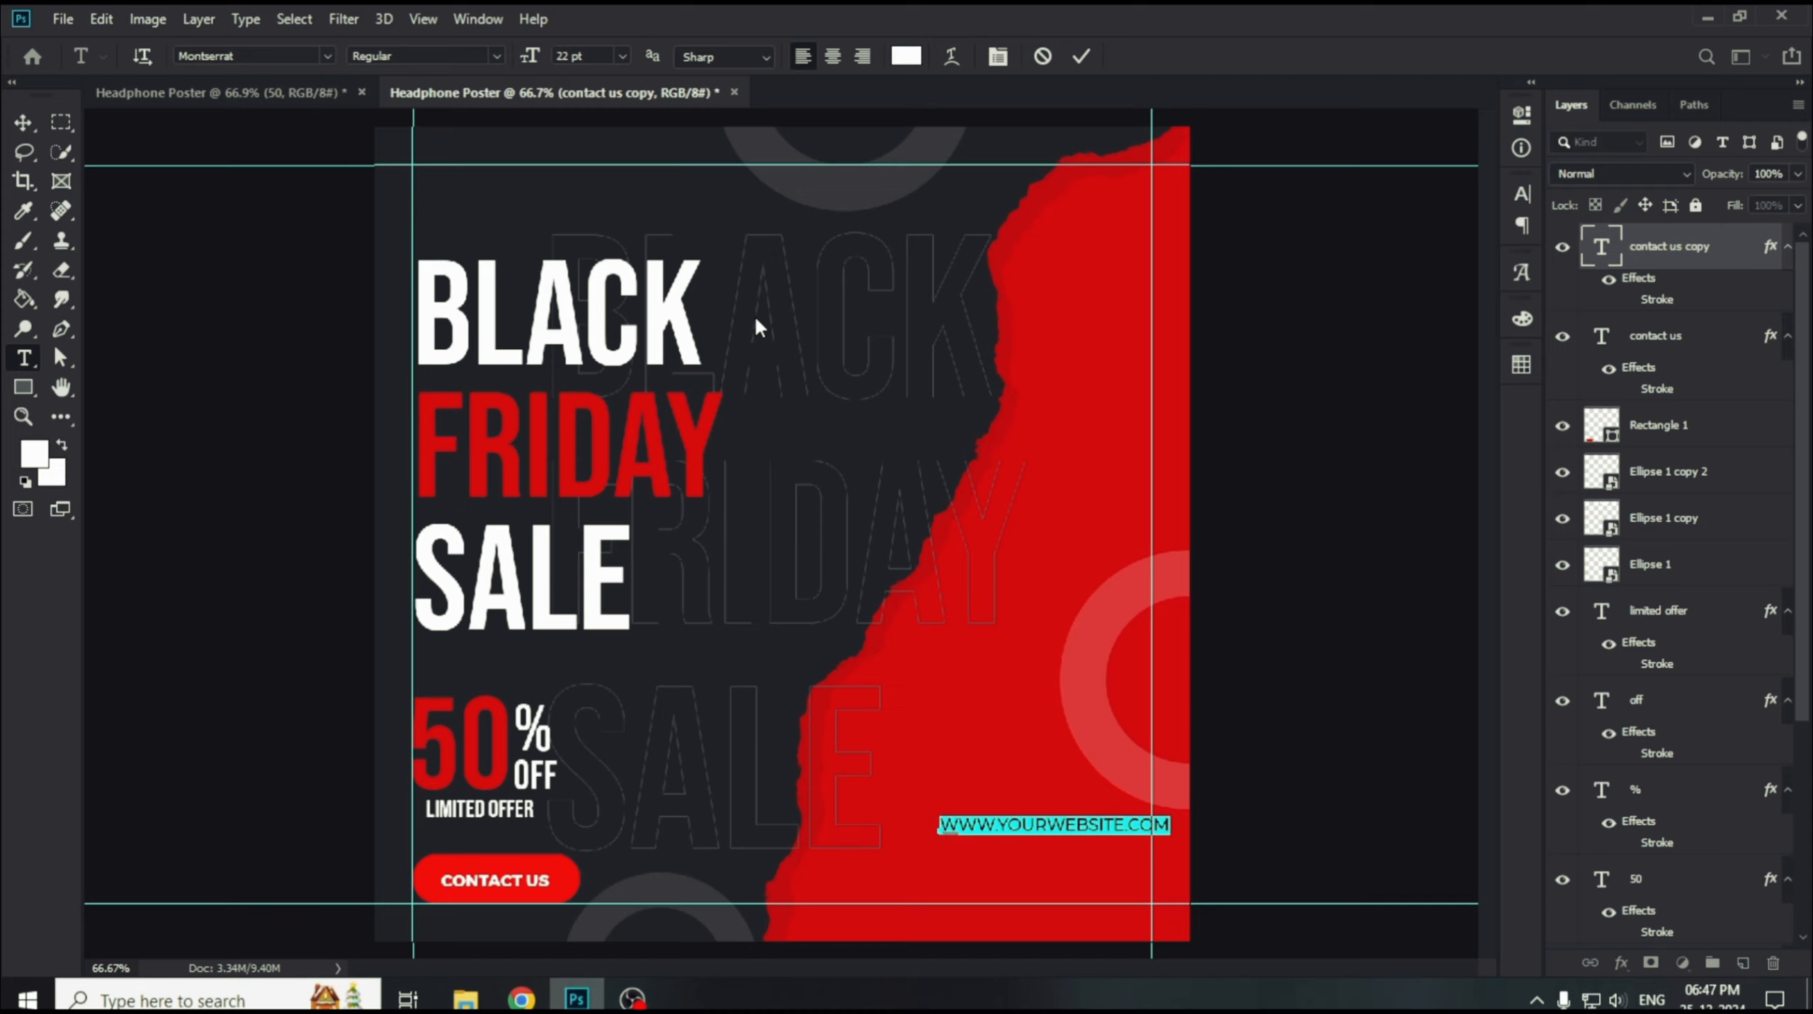
click(1522, 194)
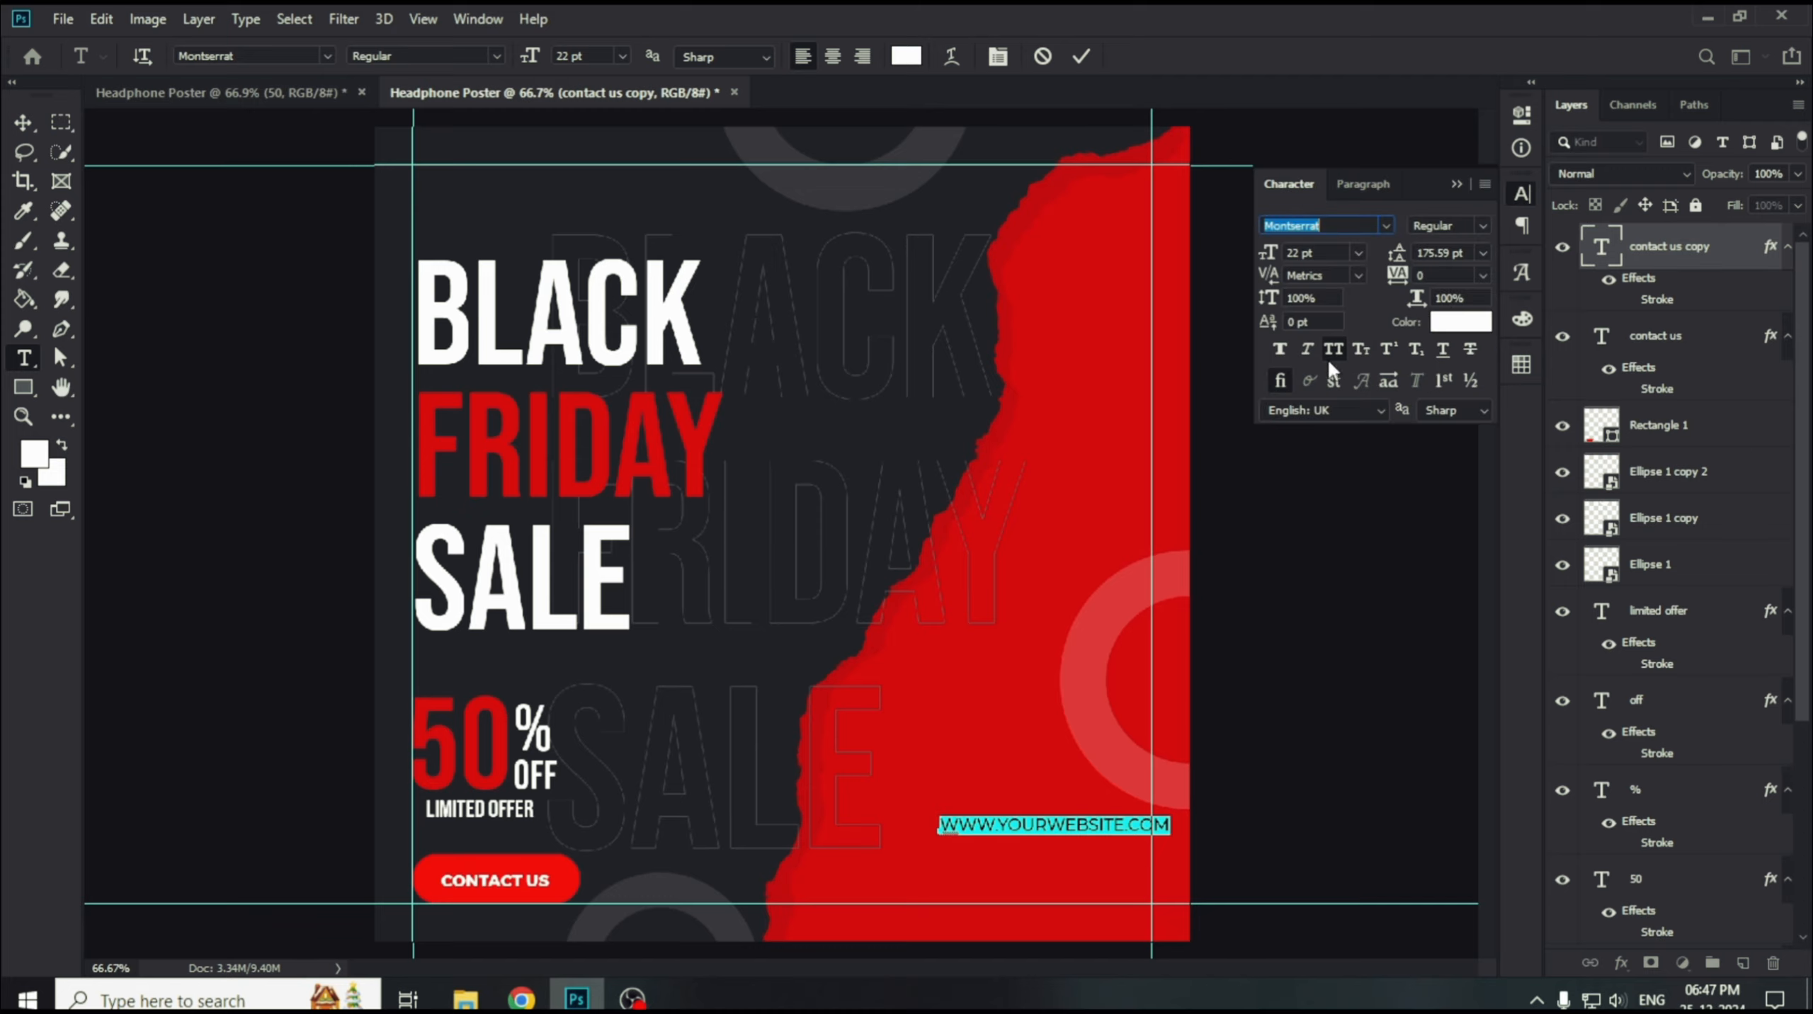
click(1332, 351)
click(1454, 184)
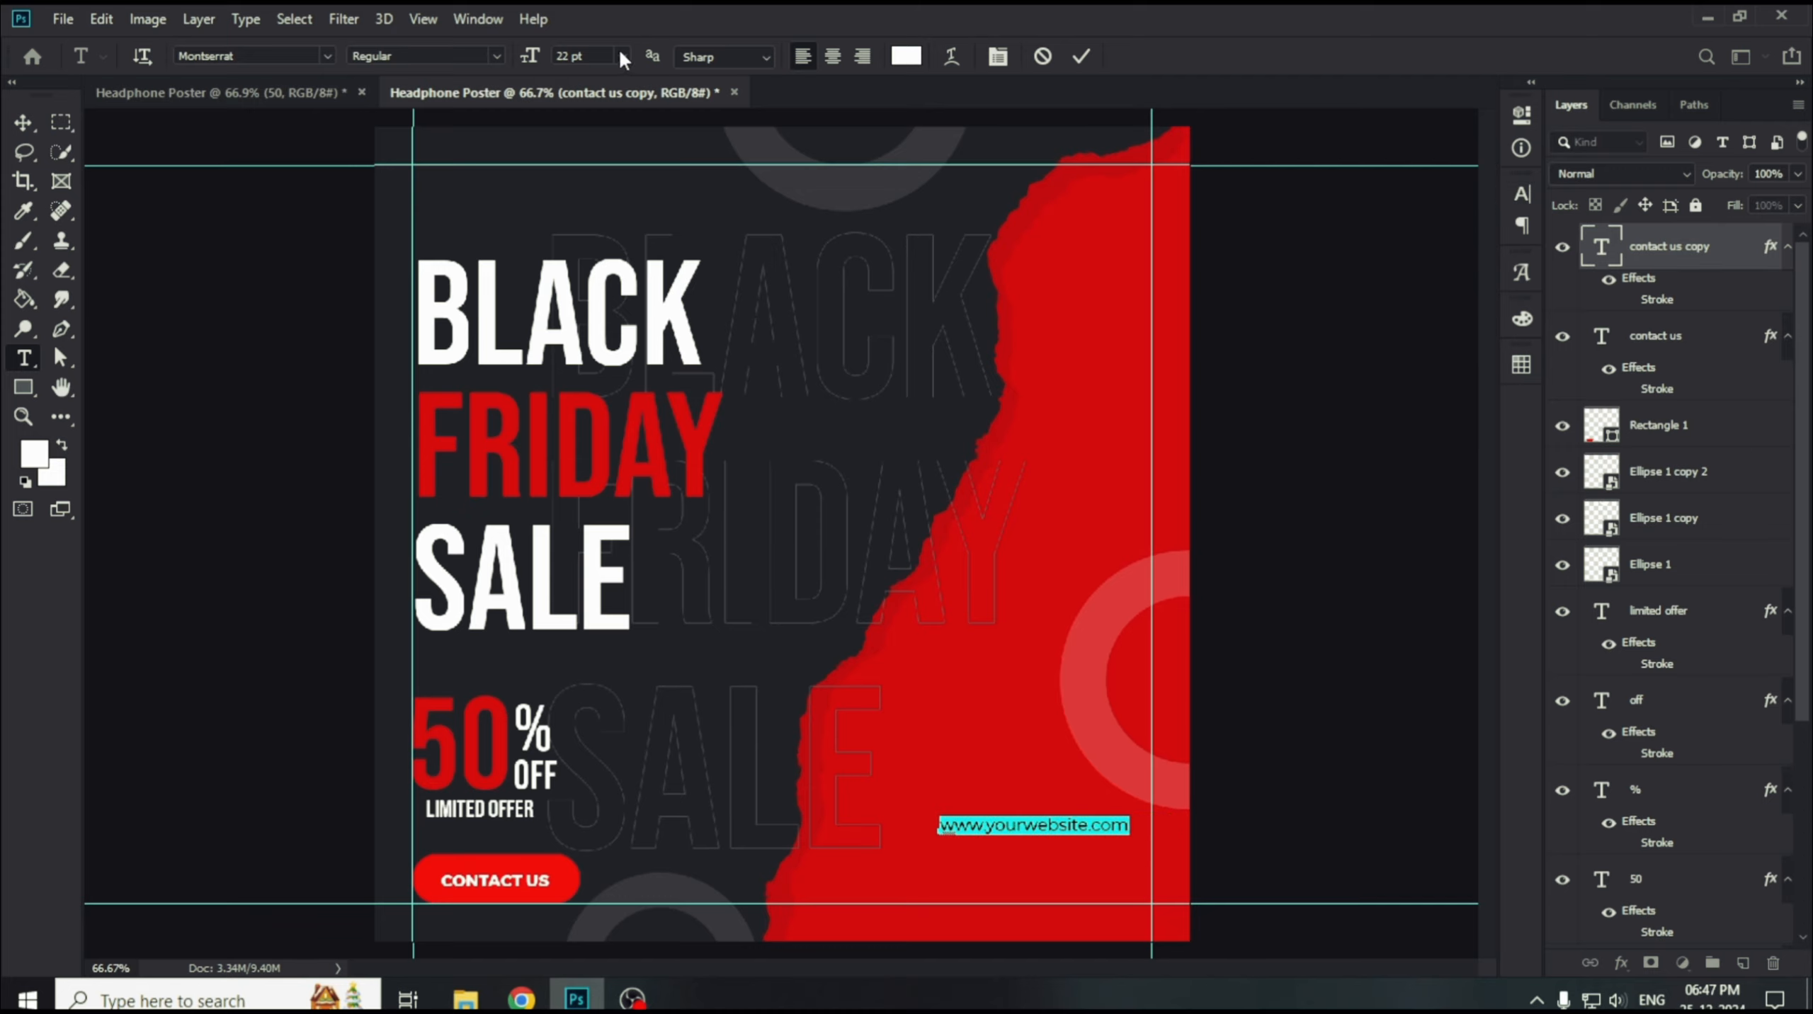
click(622, 56)
click(595, 259)
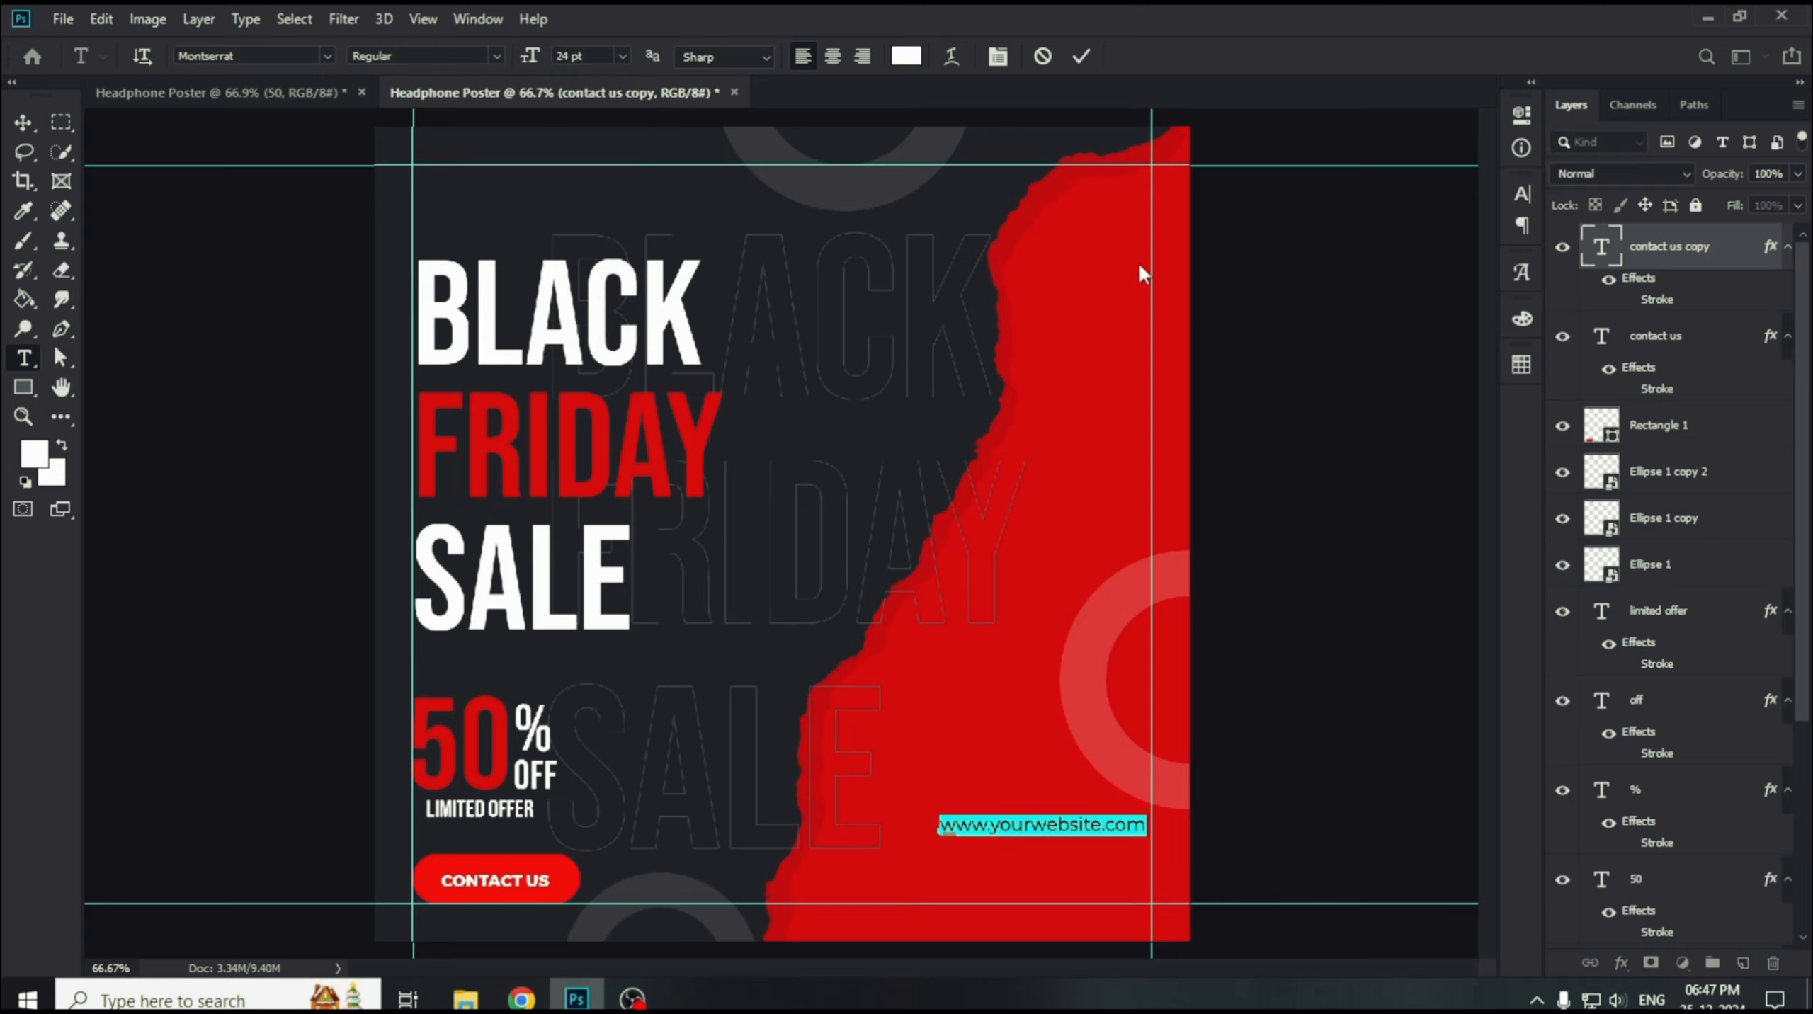
key(ctrl+Return)
Place the website text in the lower-right corner of the margin guides, and replace the text of a copy above it with the phone number.
key(v)
mouse_move(1099, 832)
mouse_down()
mouse_move(1094, 899)
mouse_move(1090, 858)
mouse_up()
double_click(1048, 850)
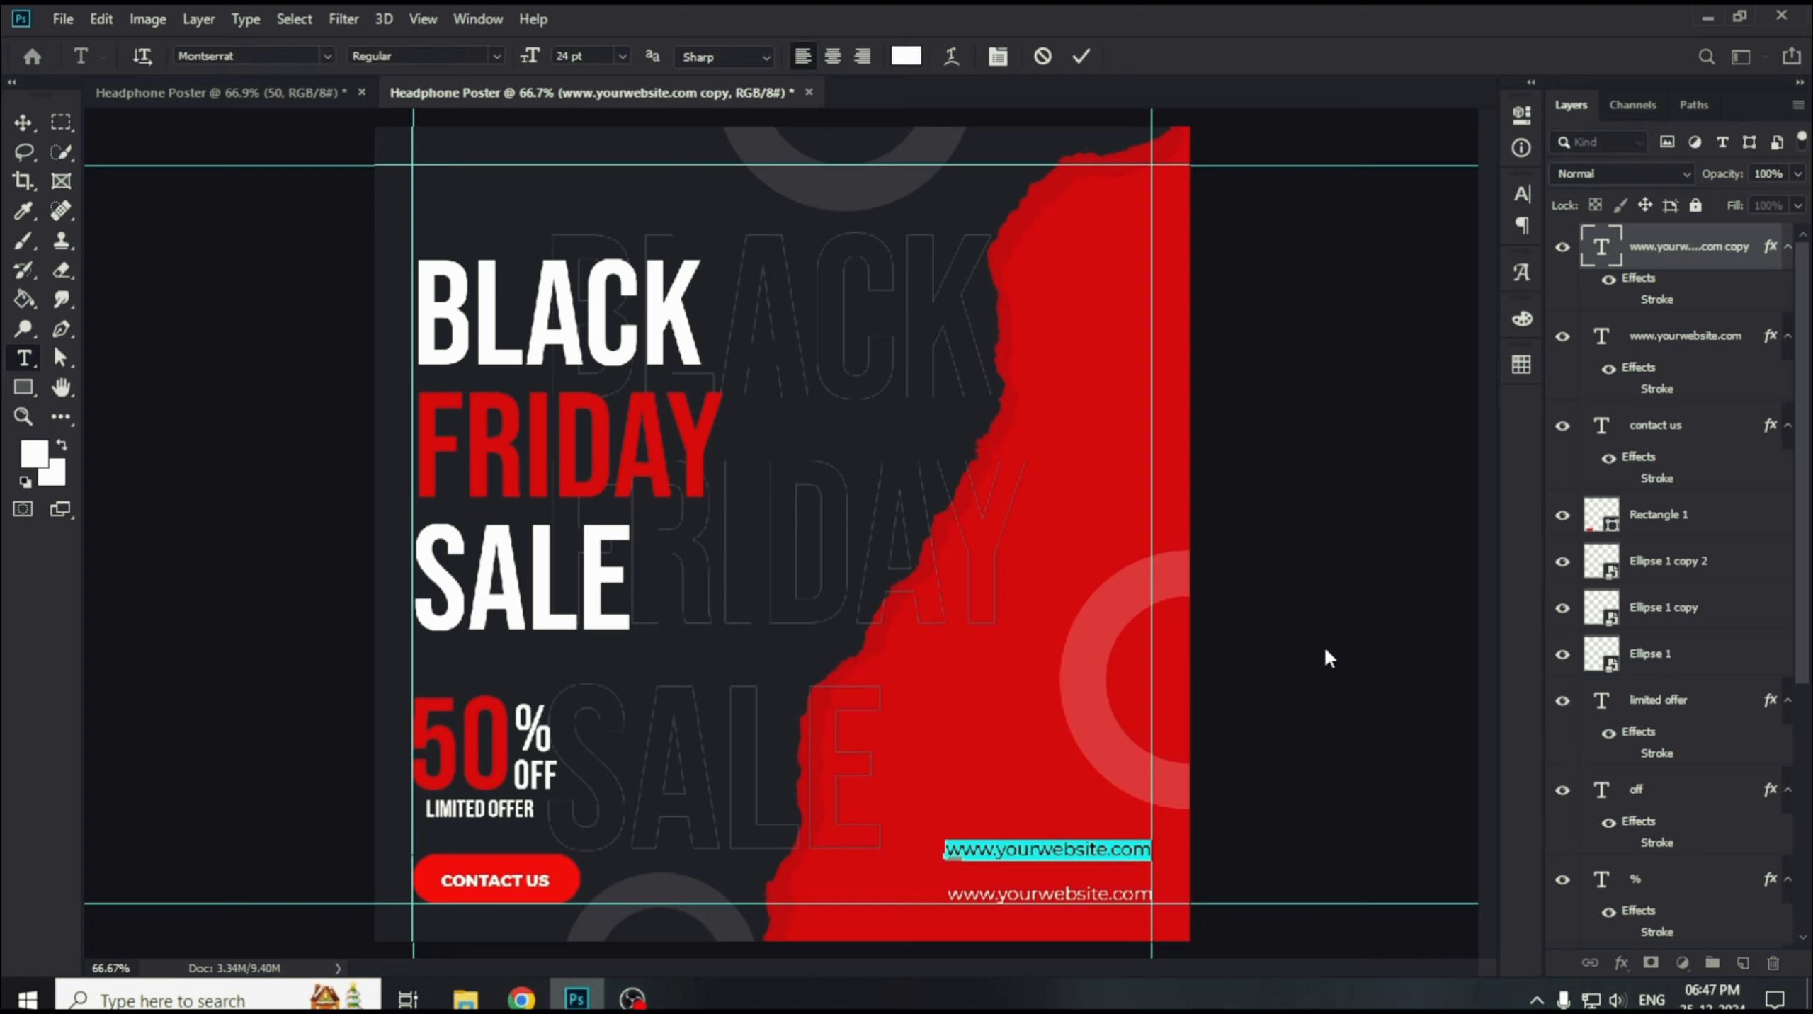
text(0123)
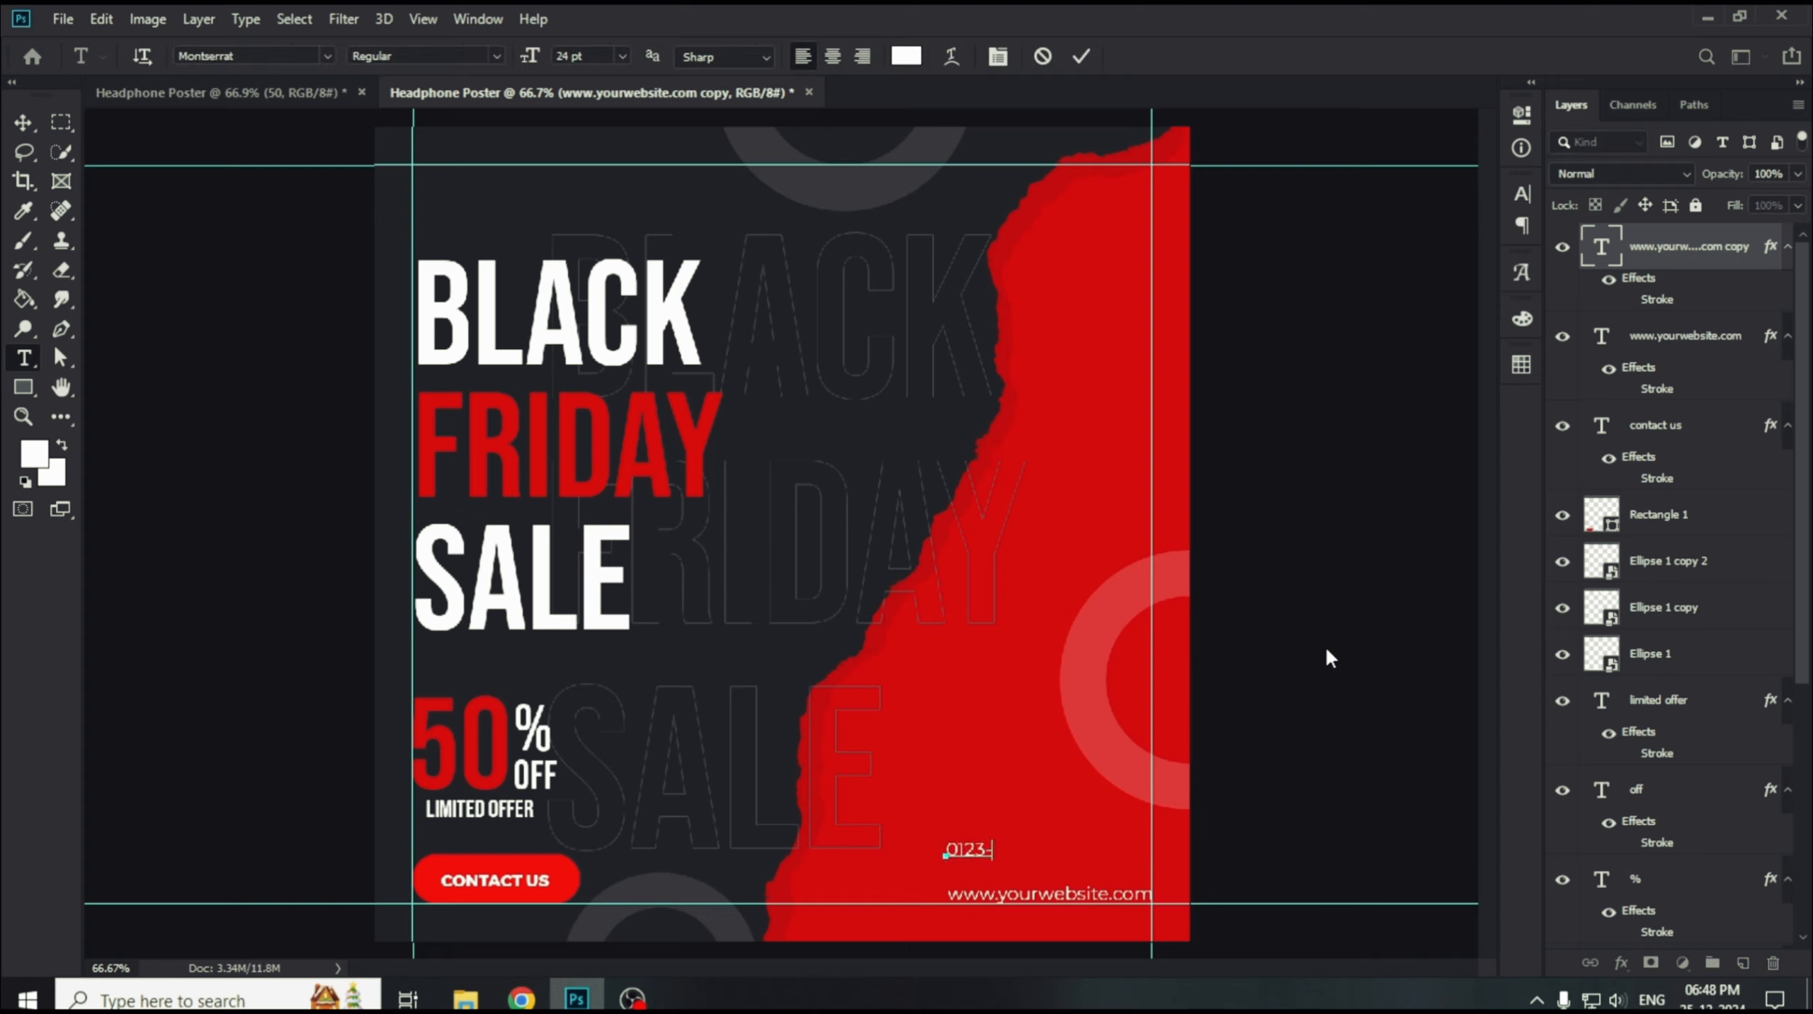
text(-456-789)
Set the phone number text to Montserrat SemiBold at 36 pt.
key(ctrl+a)
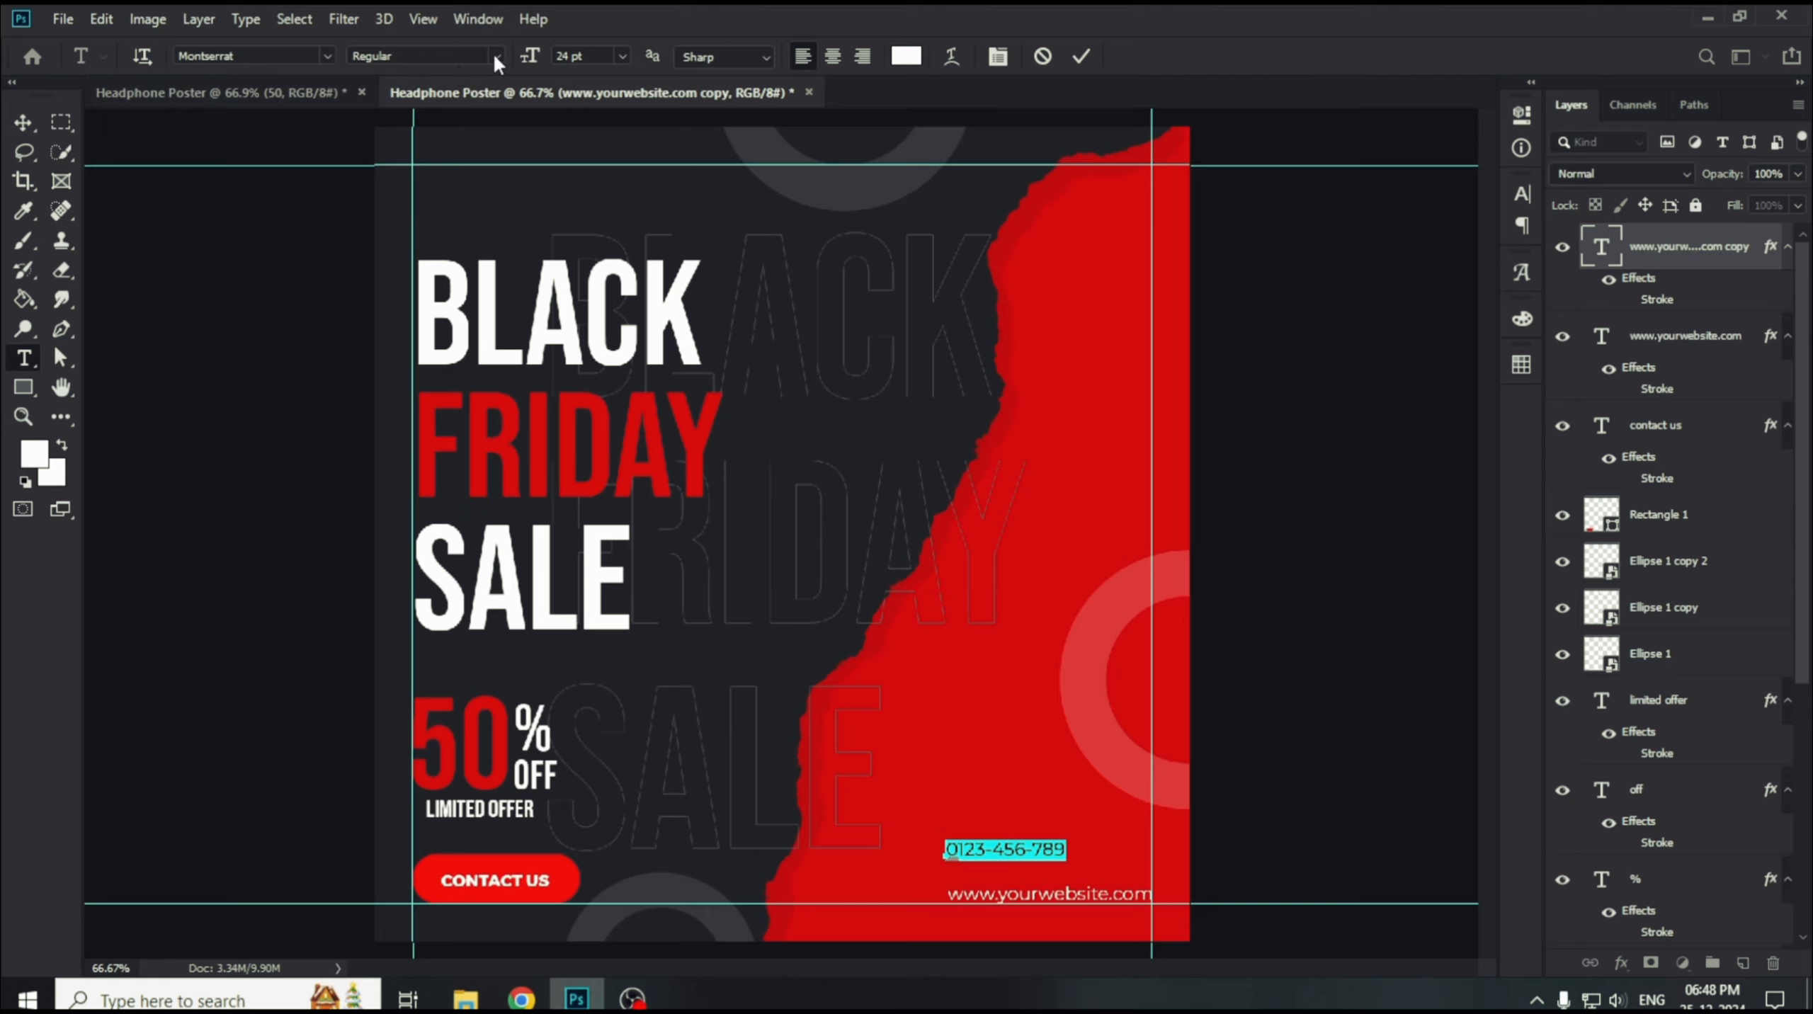
click(497, 56)
click(467, 260)
click(622, 56)
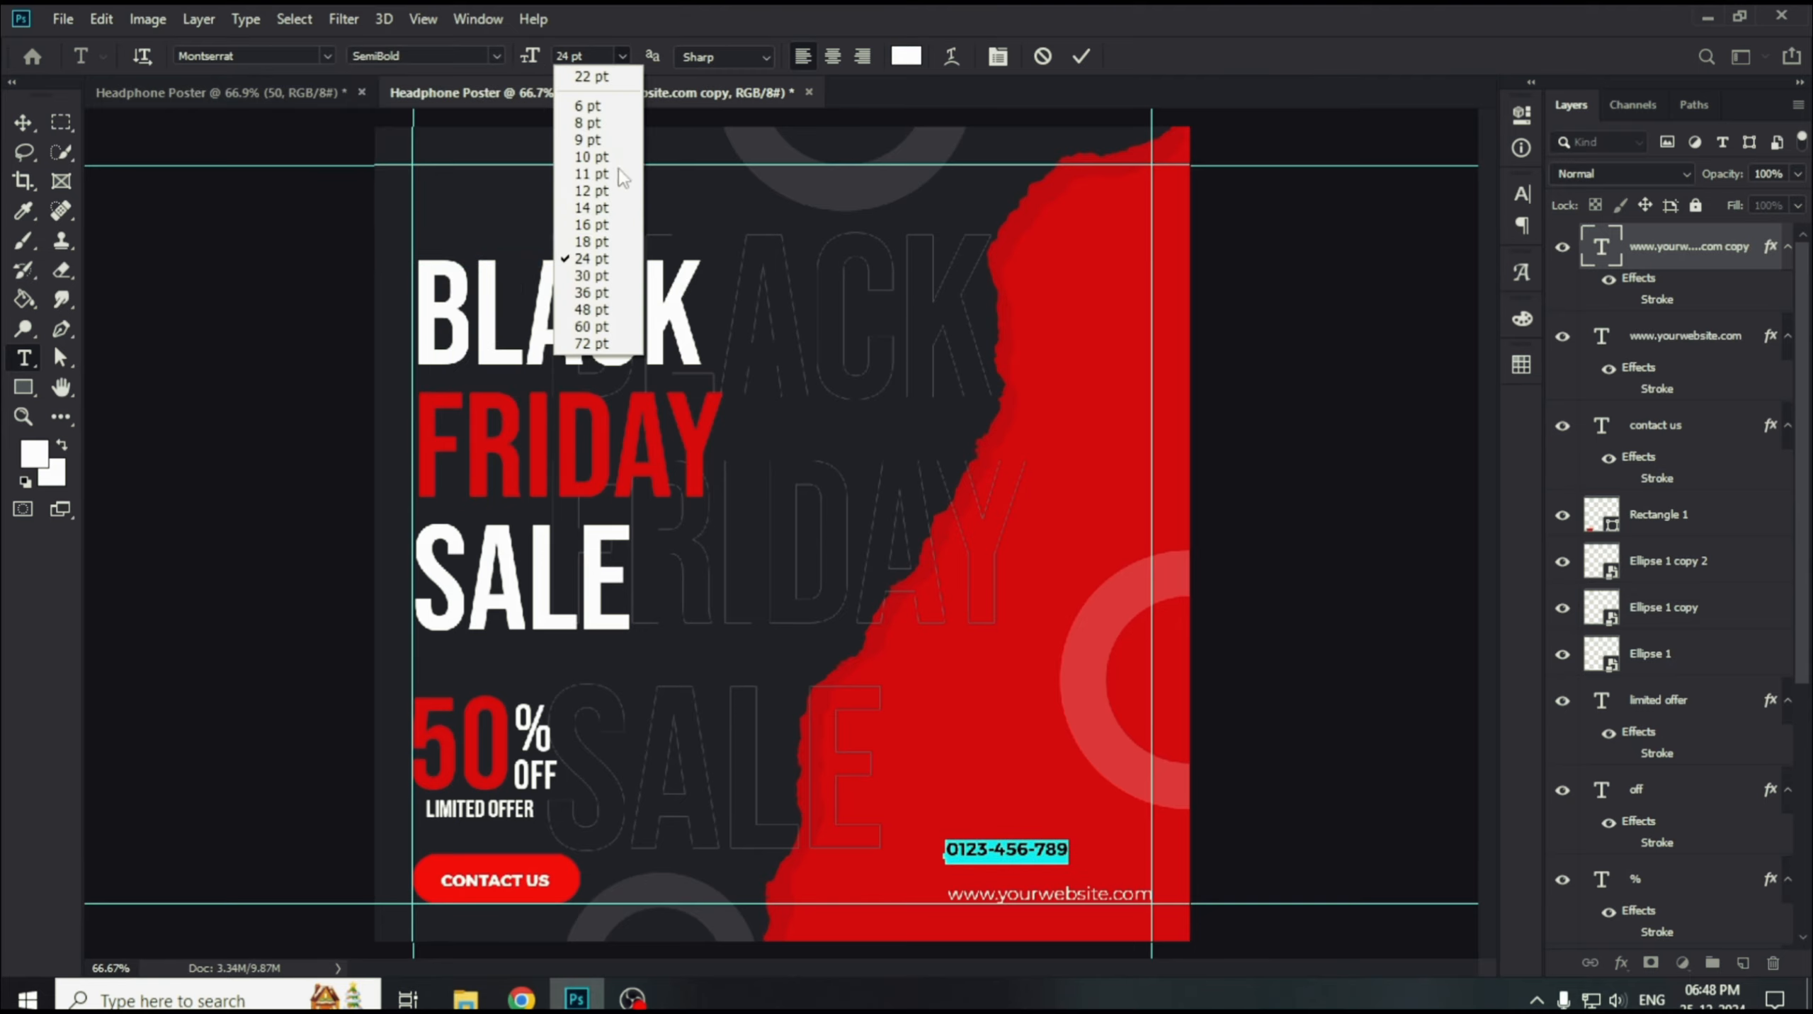
click(626, 278)
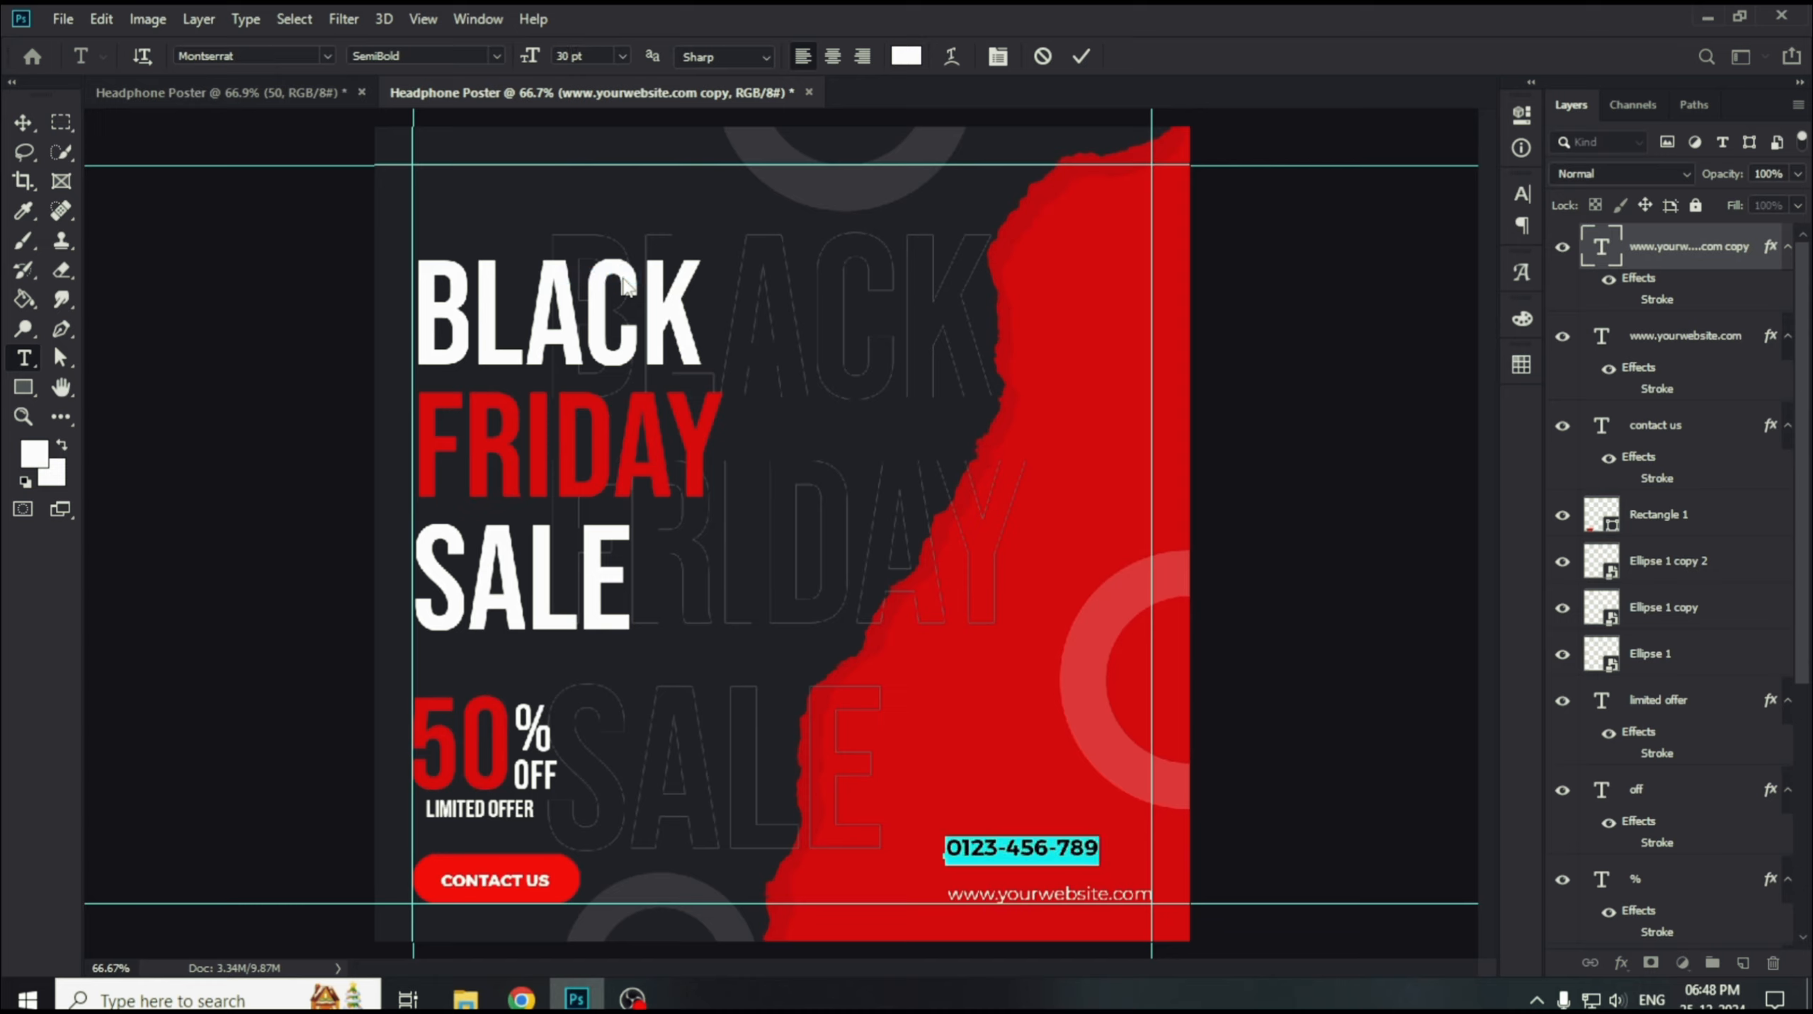
click(624, 56)
click(628, 295)
key(ctrl+Return)
Move the phone number directly above the website line, flush with the right margin guide, and deselect it.
key(v)
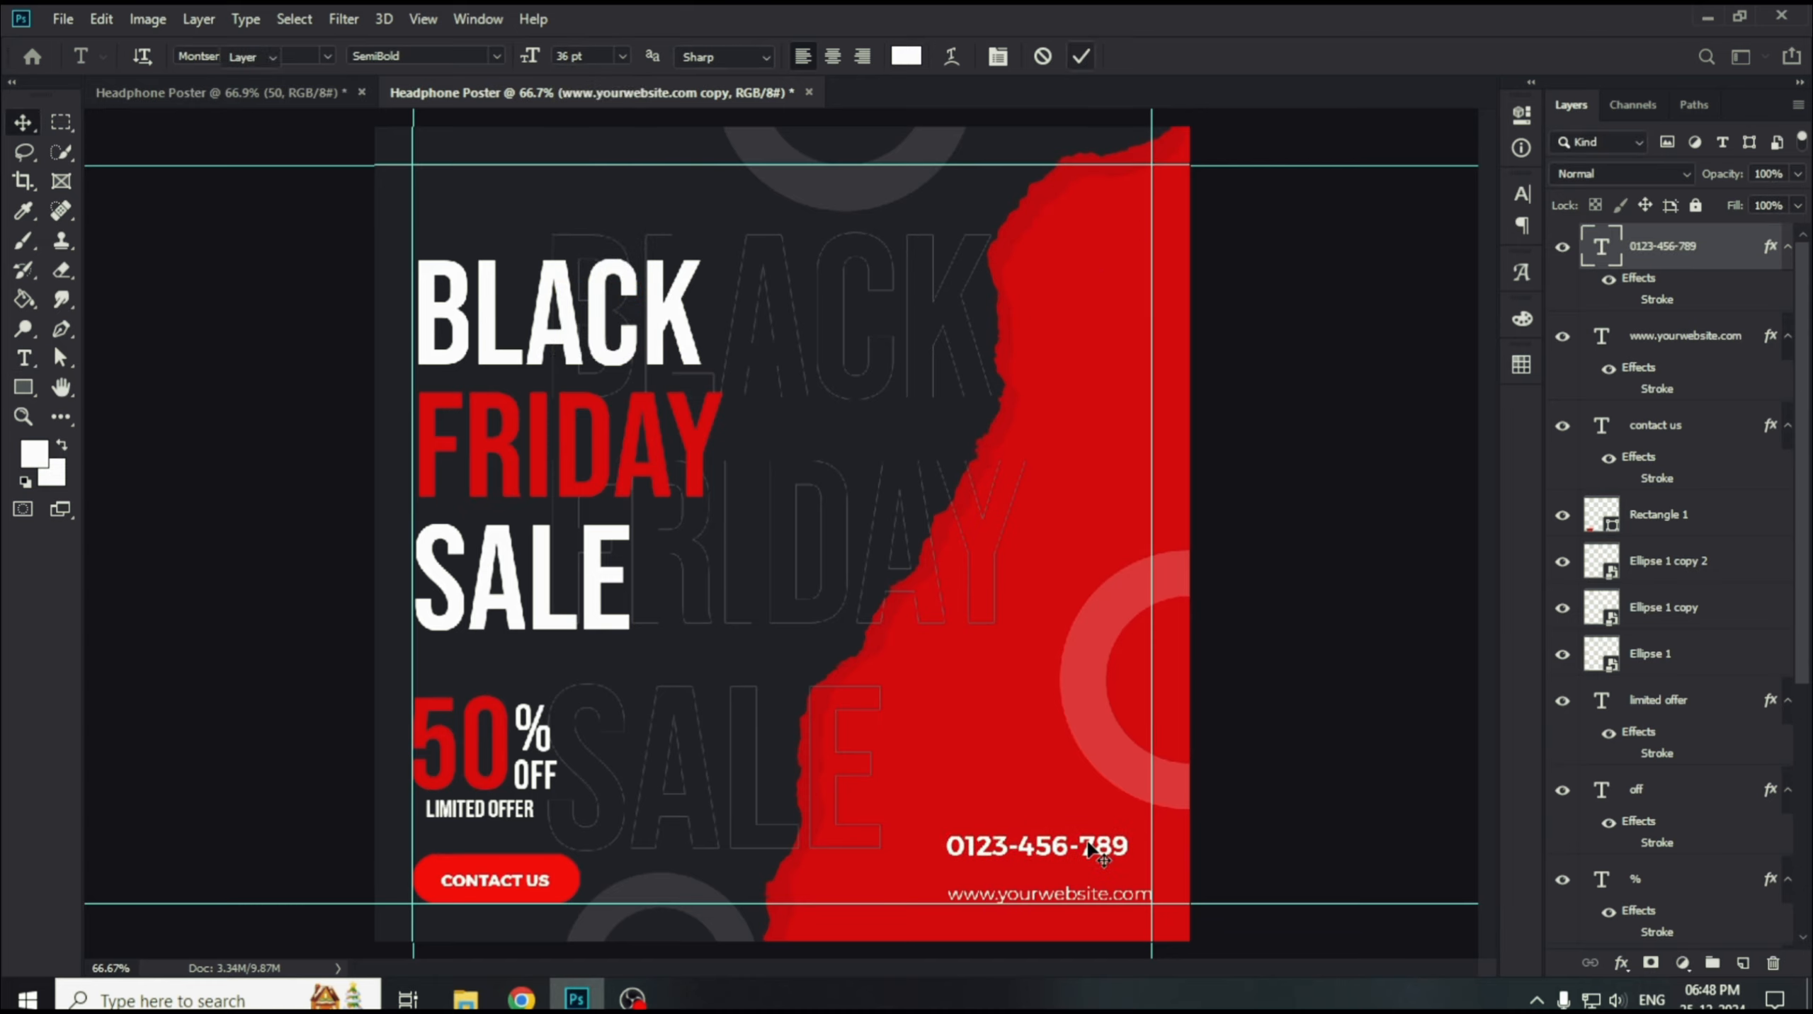
drag(1090, 849, 1114, 877)
click(1062, 814)
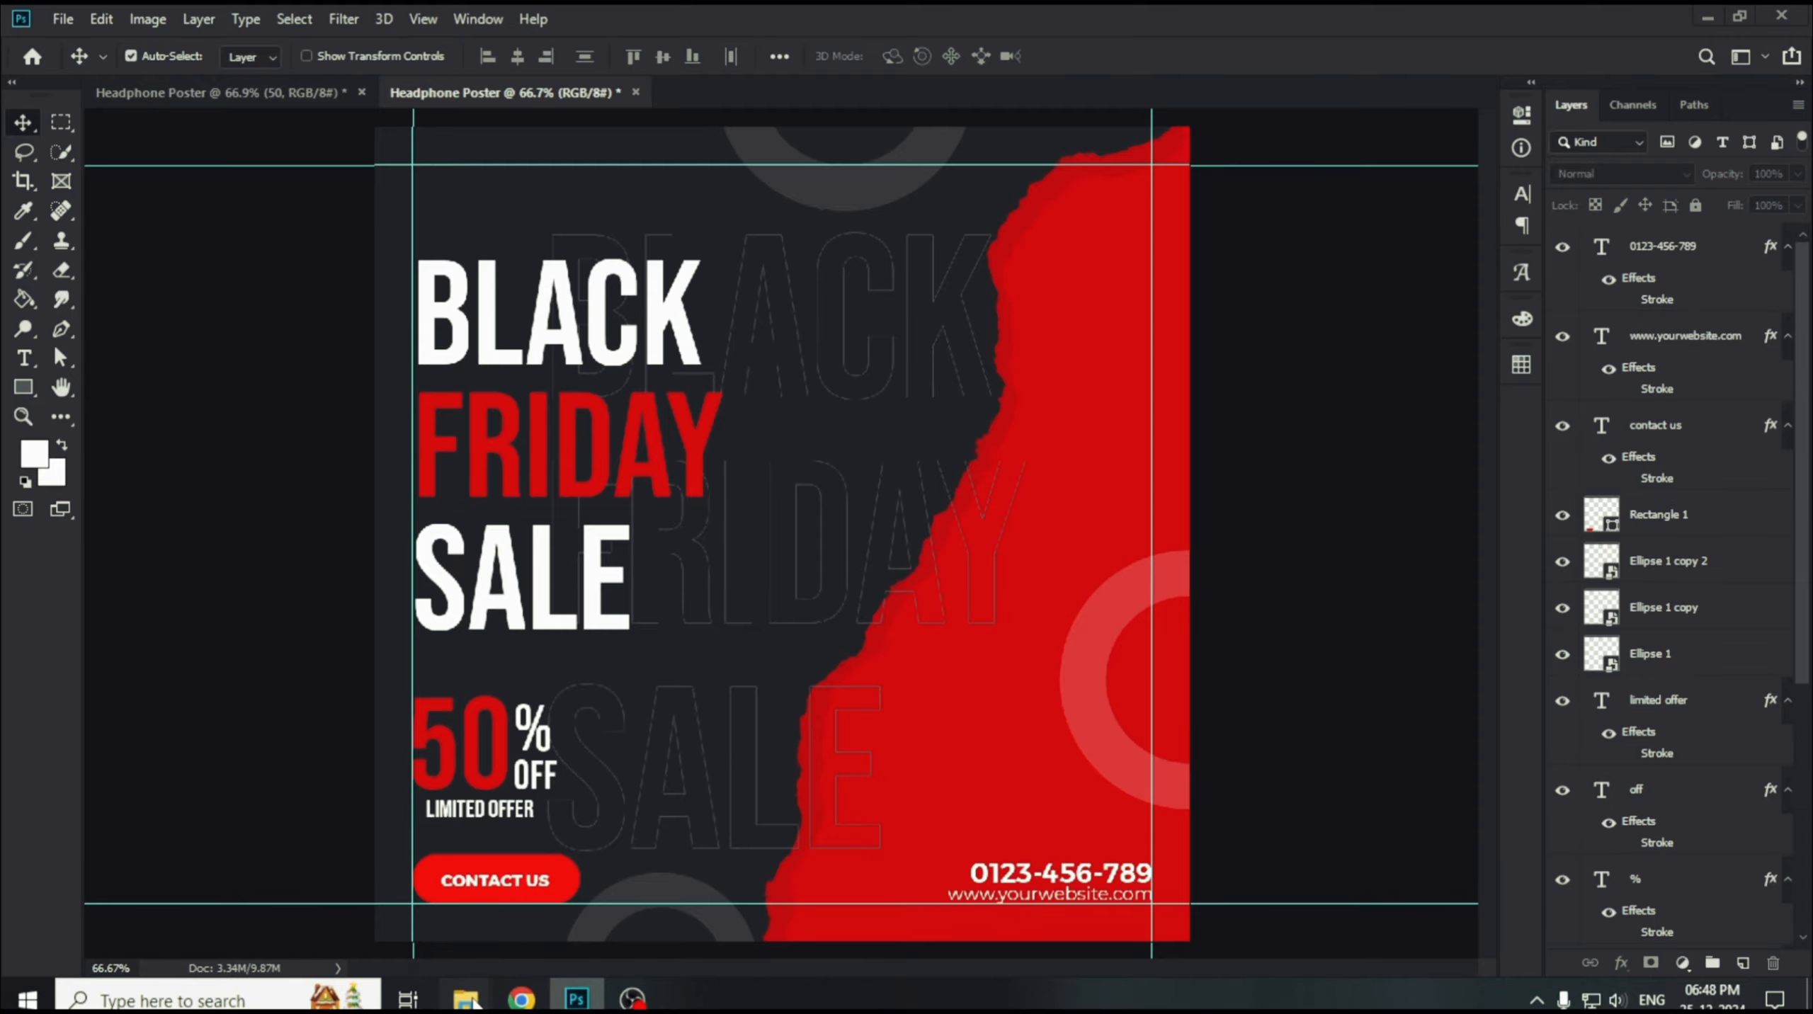
Place Headphone.png from the Headphone post folder on the poster, overlapping the torn red edge, with its centre at about X 700, Y 521 px.
mouse_move(473, 1002)
click(383, 894)
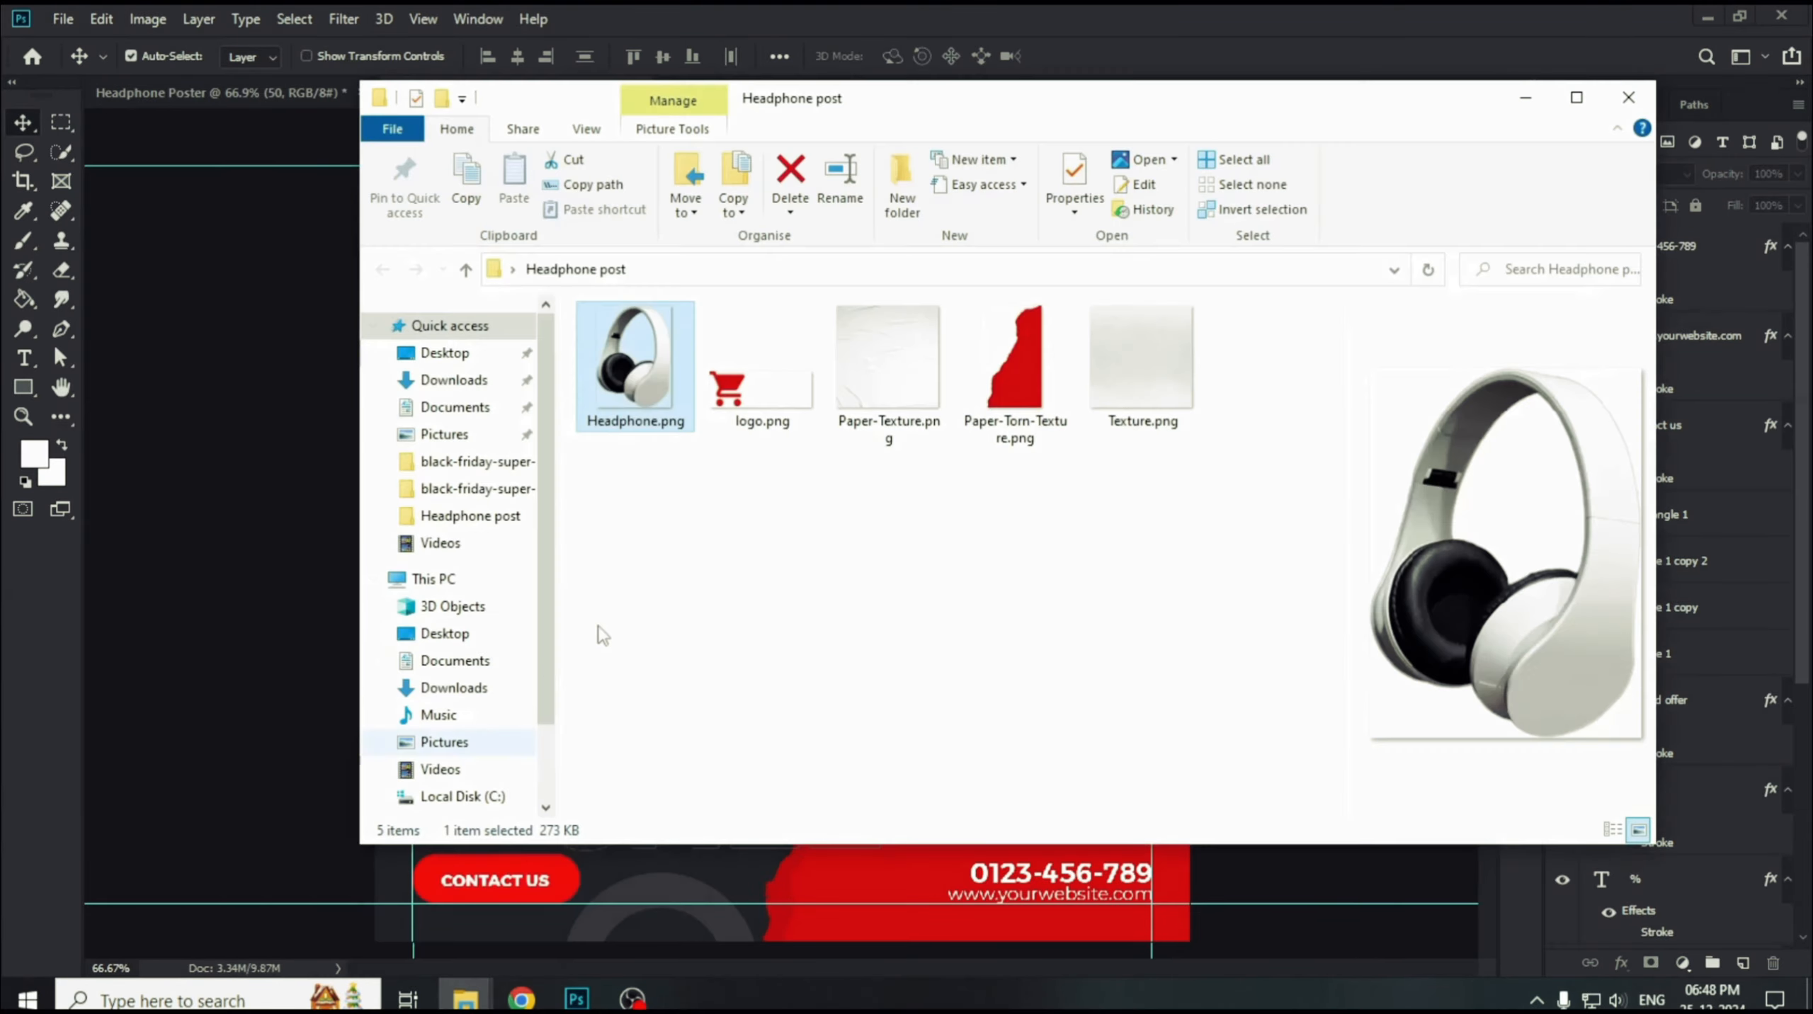
drag(635, 366, 284, 427)
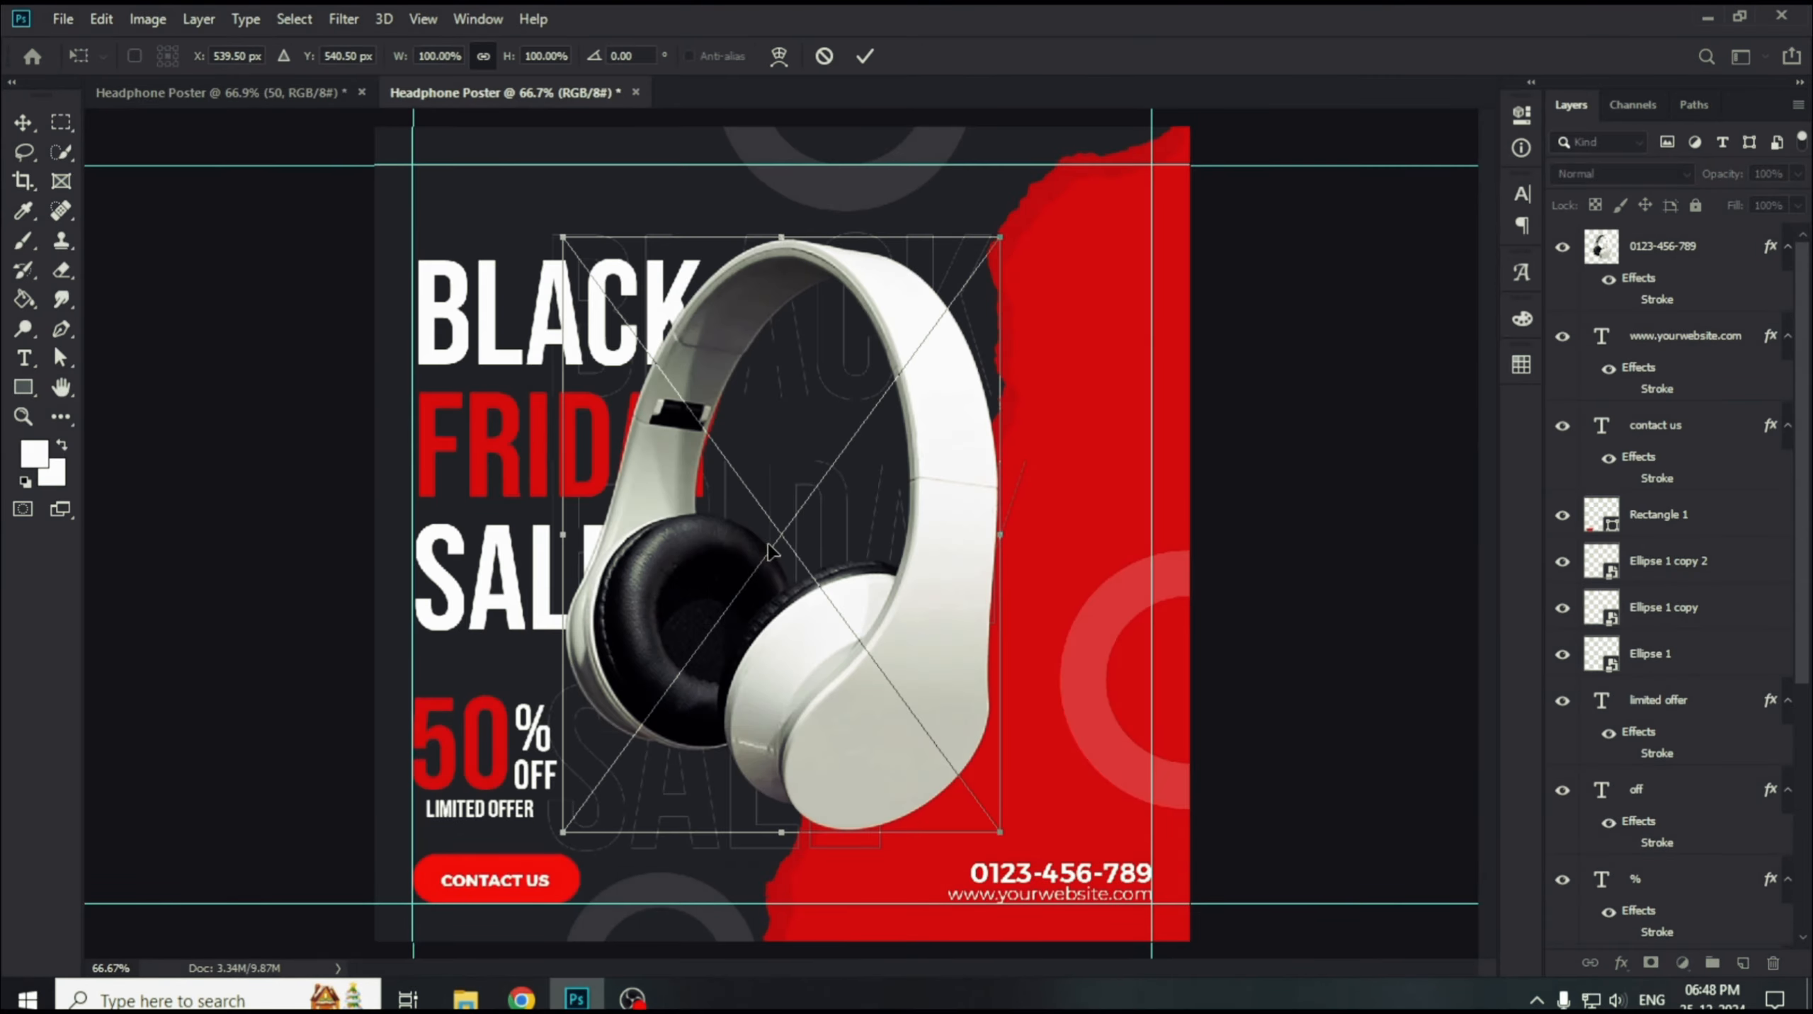
drag(867, 652, 989, 644)
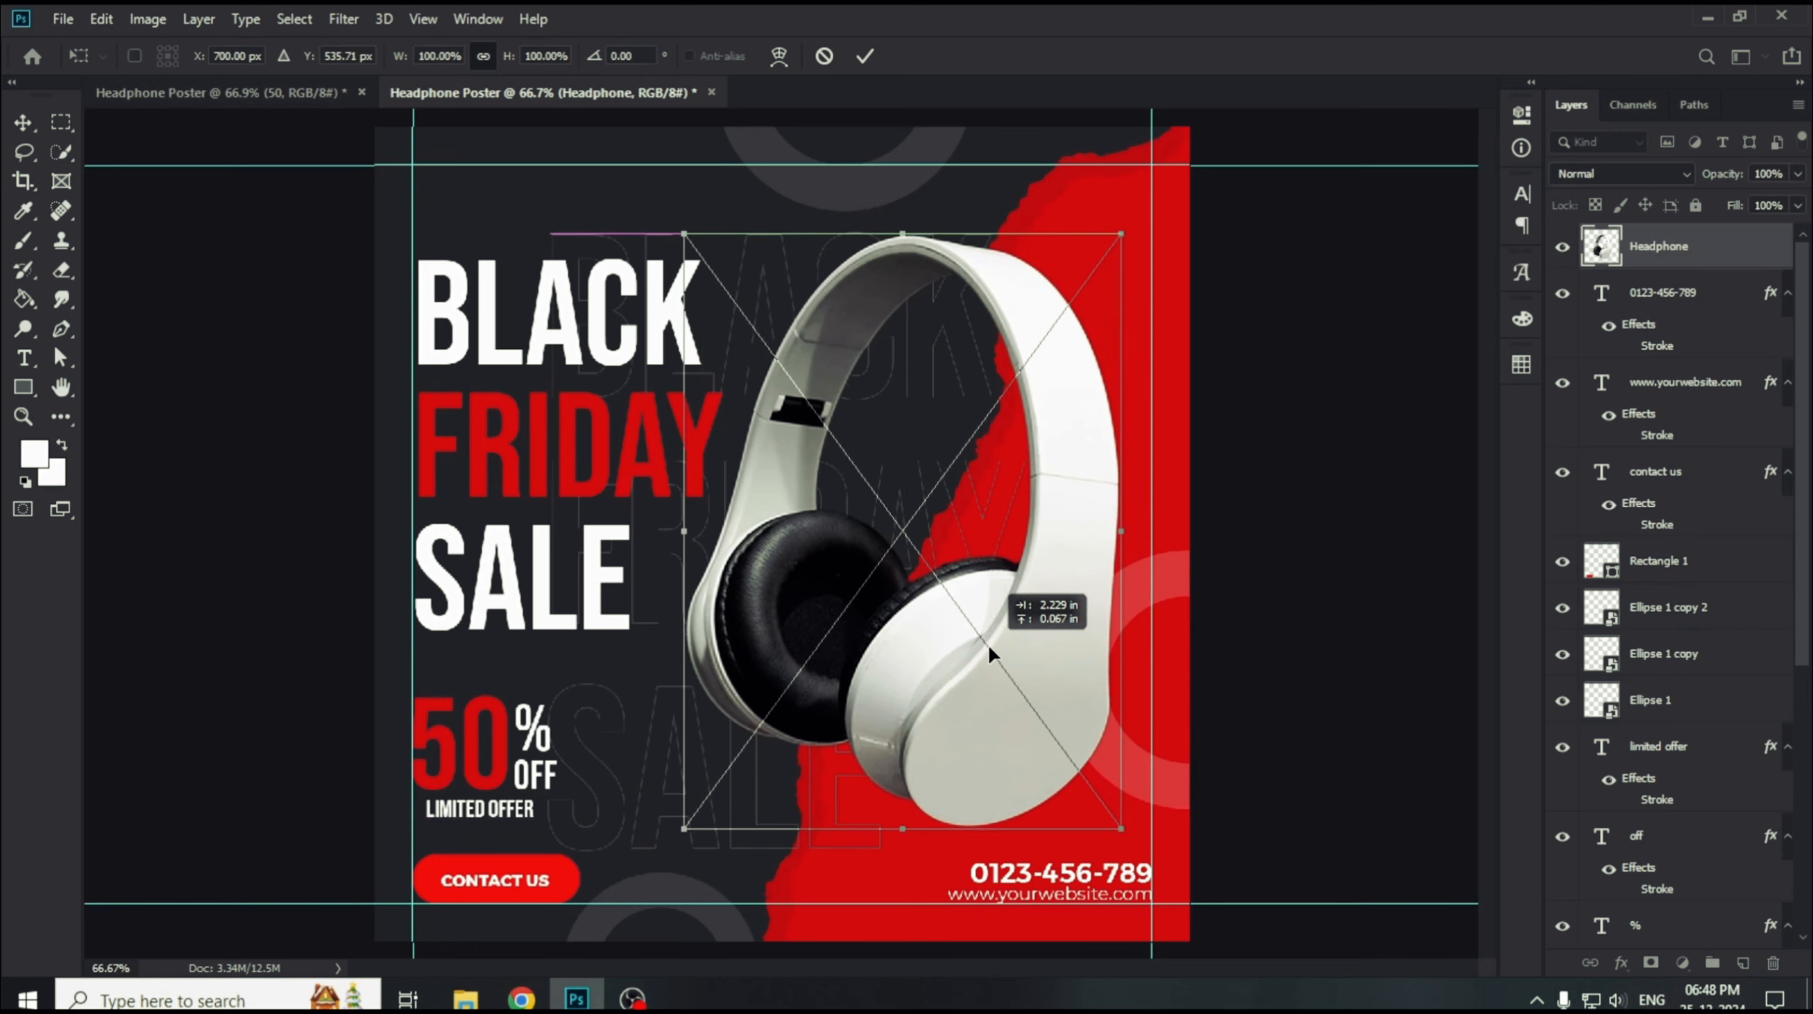
key(ctrl+z)
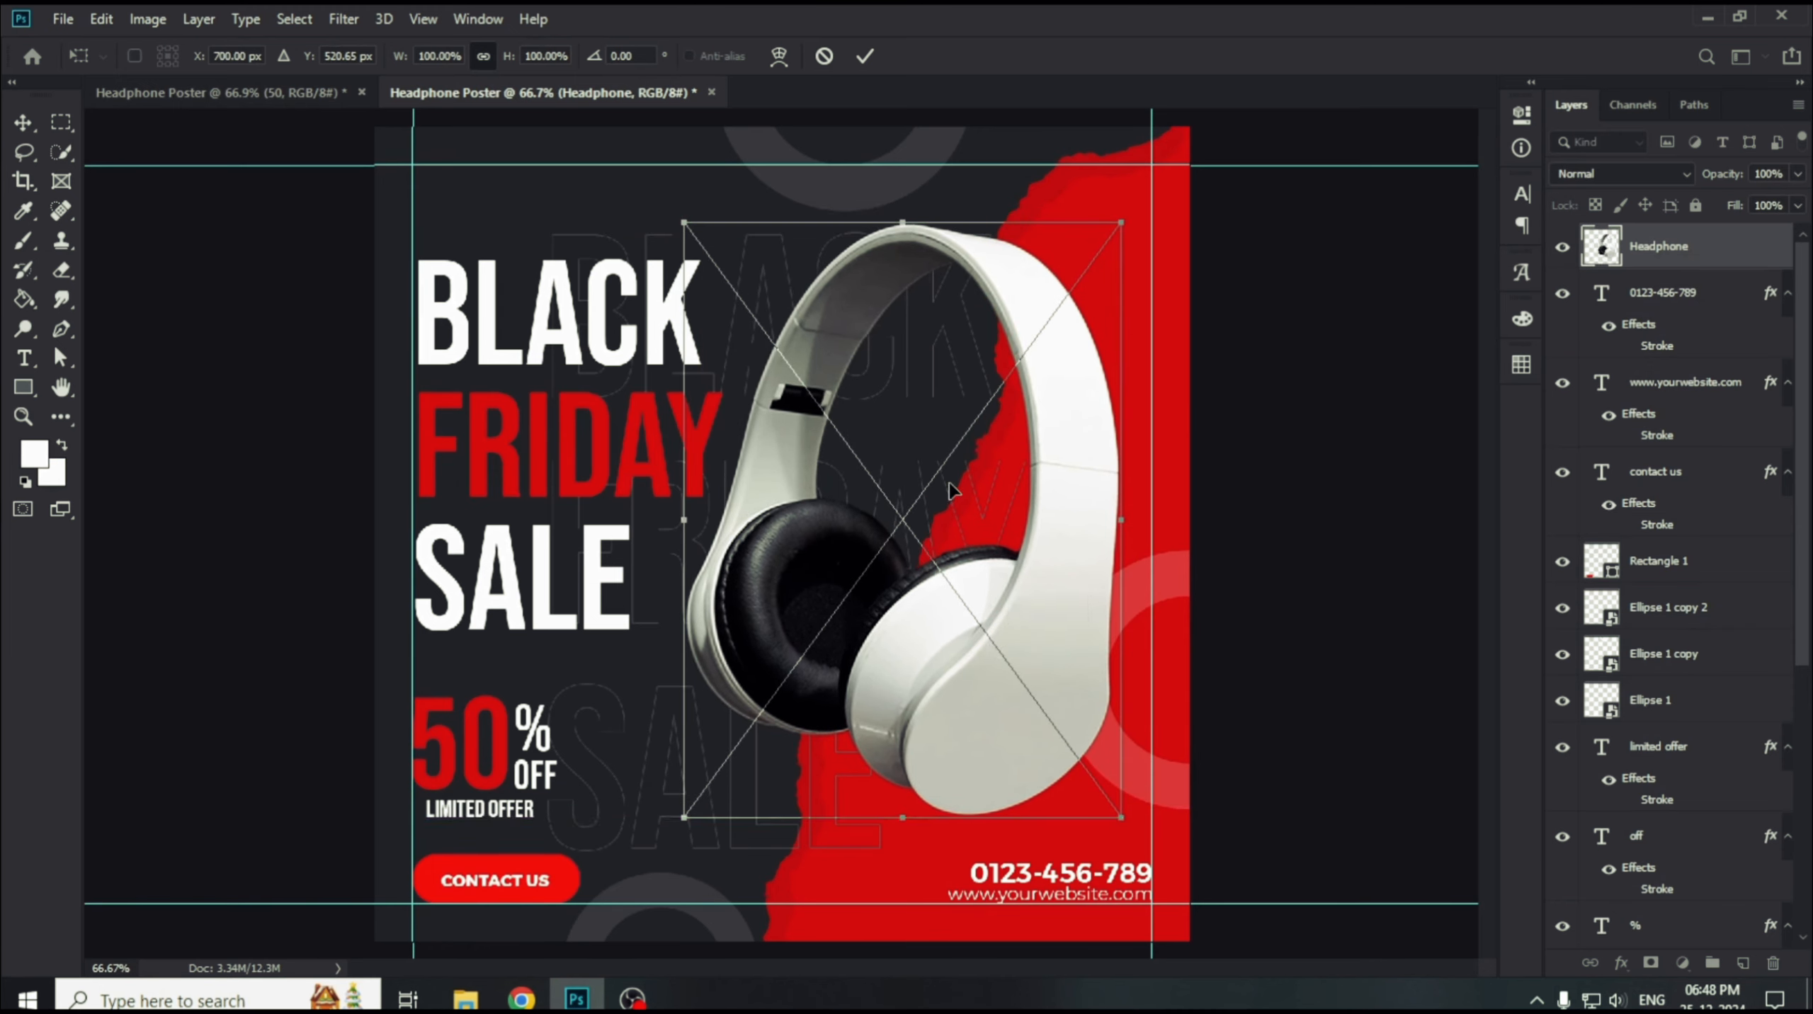
click(865, 56)
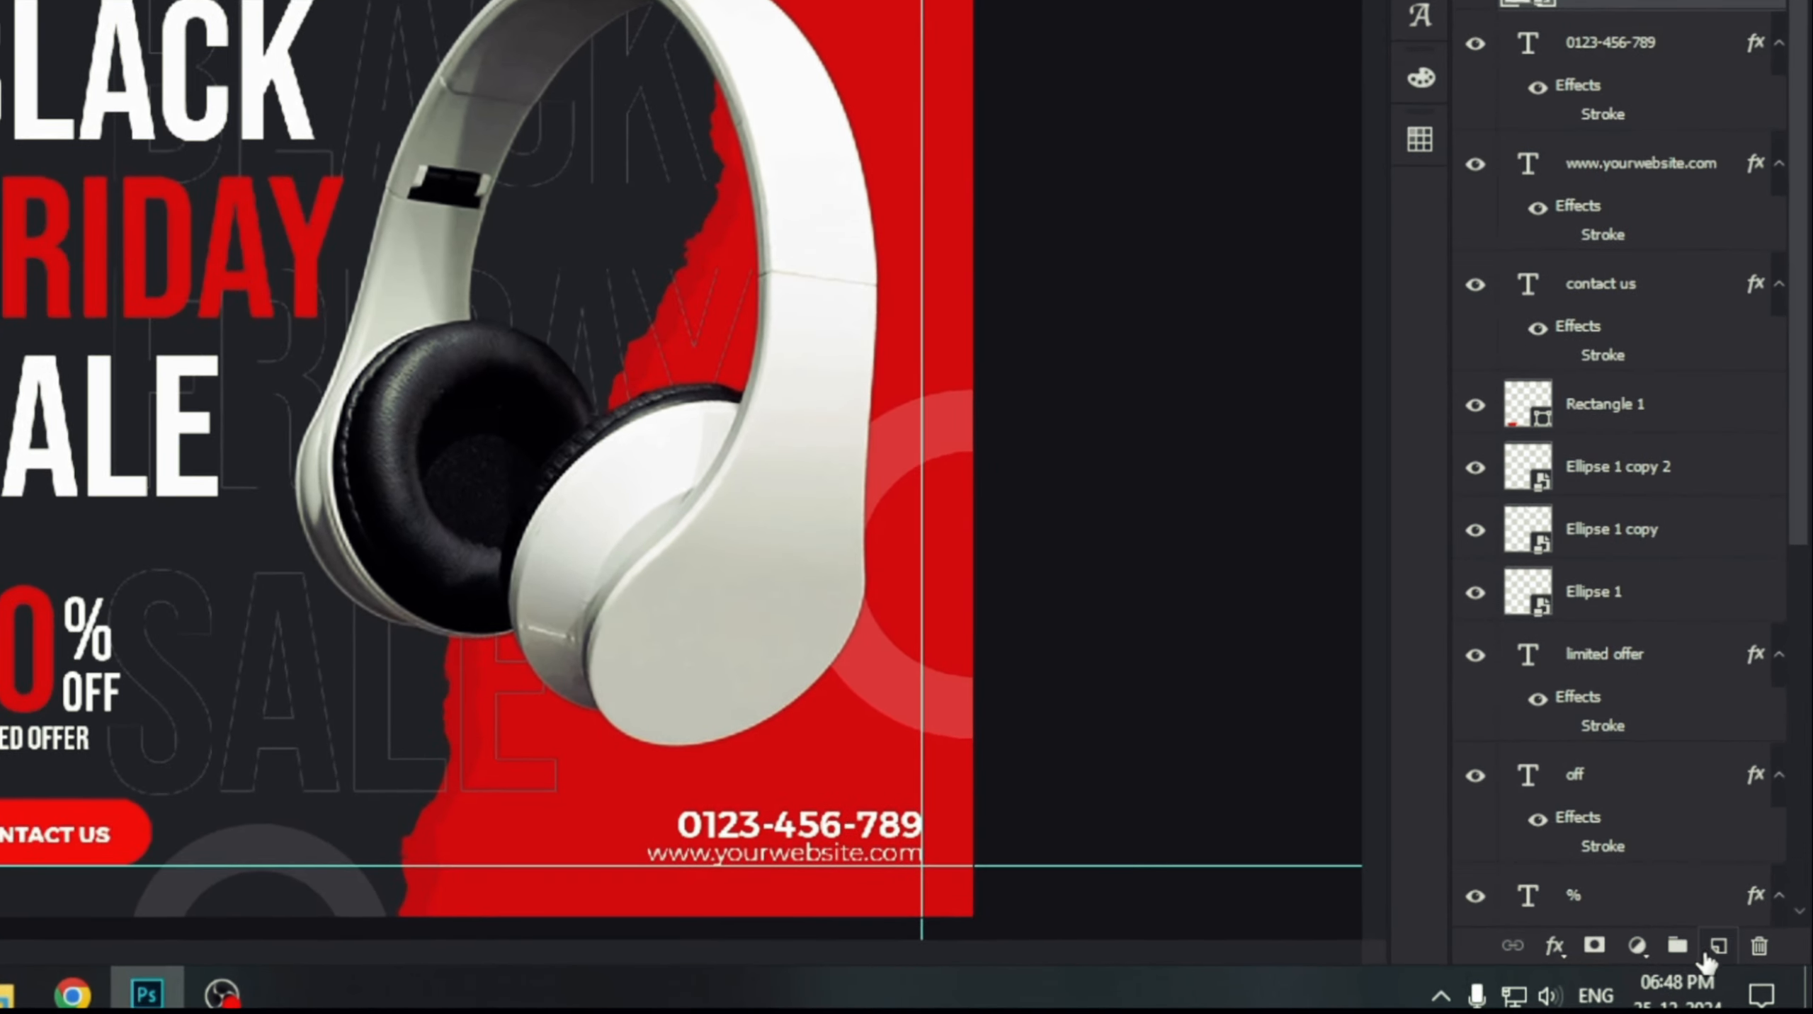
Add a new layer above the Headphone layer and set the Brush tool to a flattened, tilted Soft Round tip, 301 px, 0% hardness.
click(1743, 963)
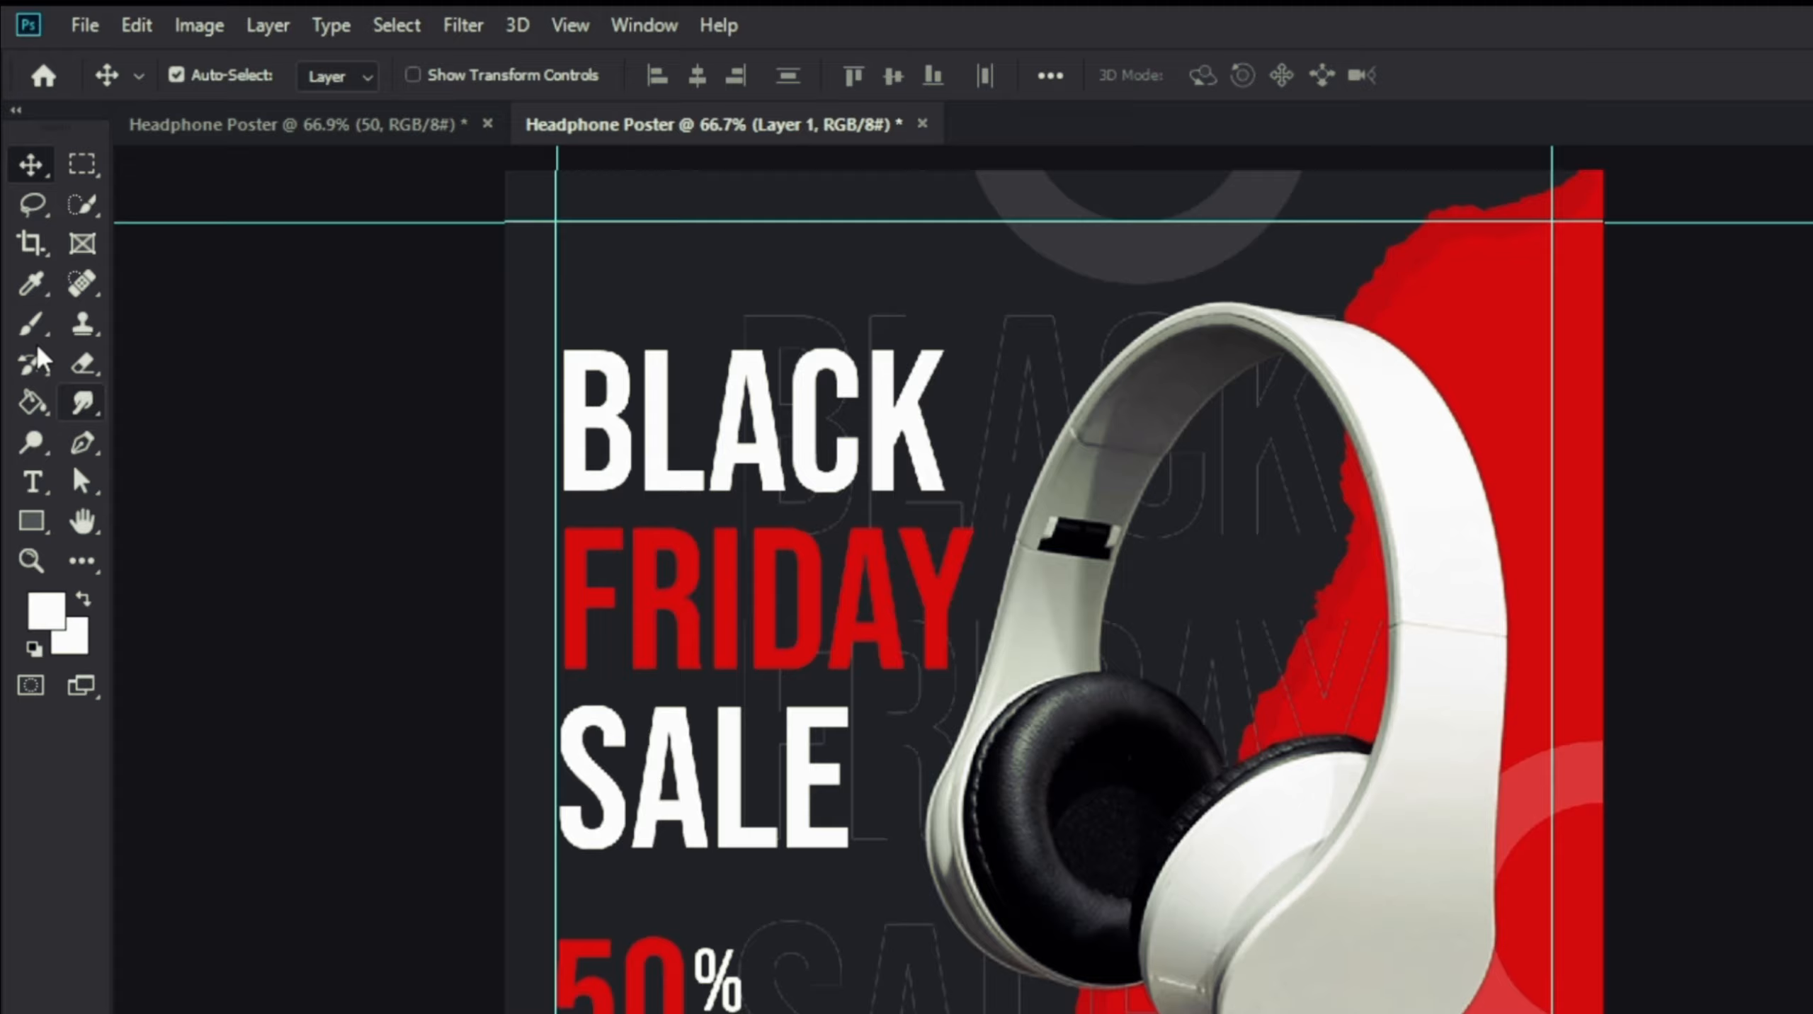
click(31, 323)
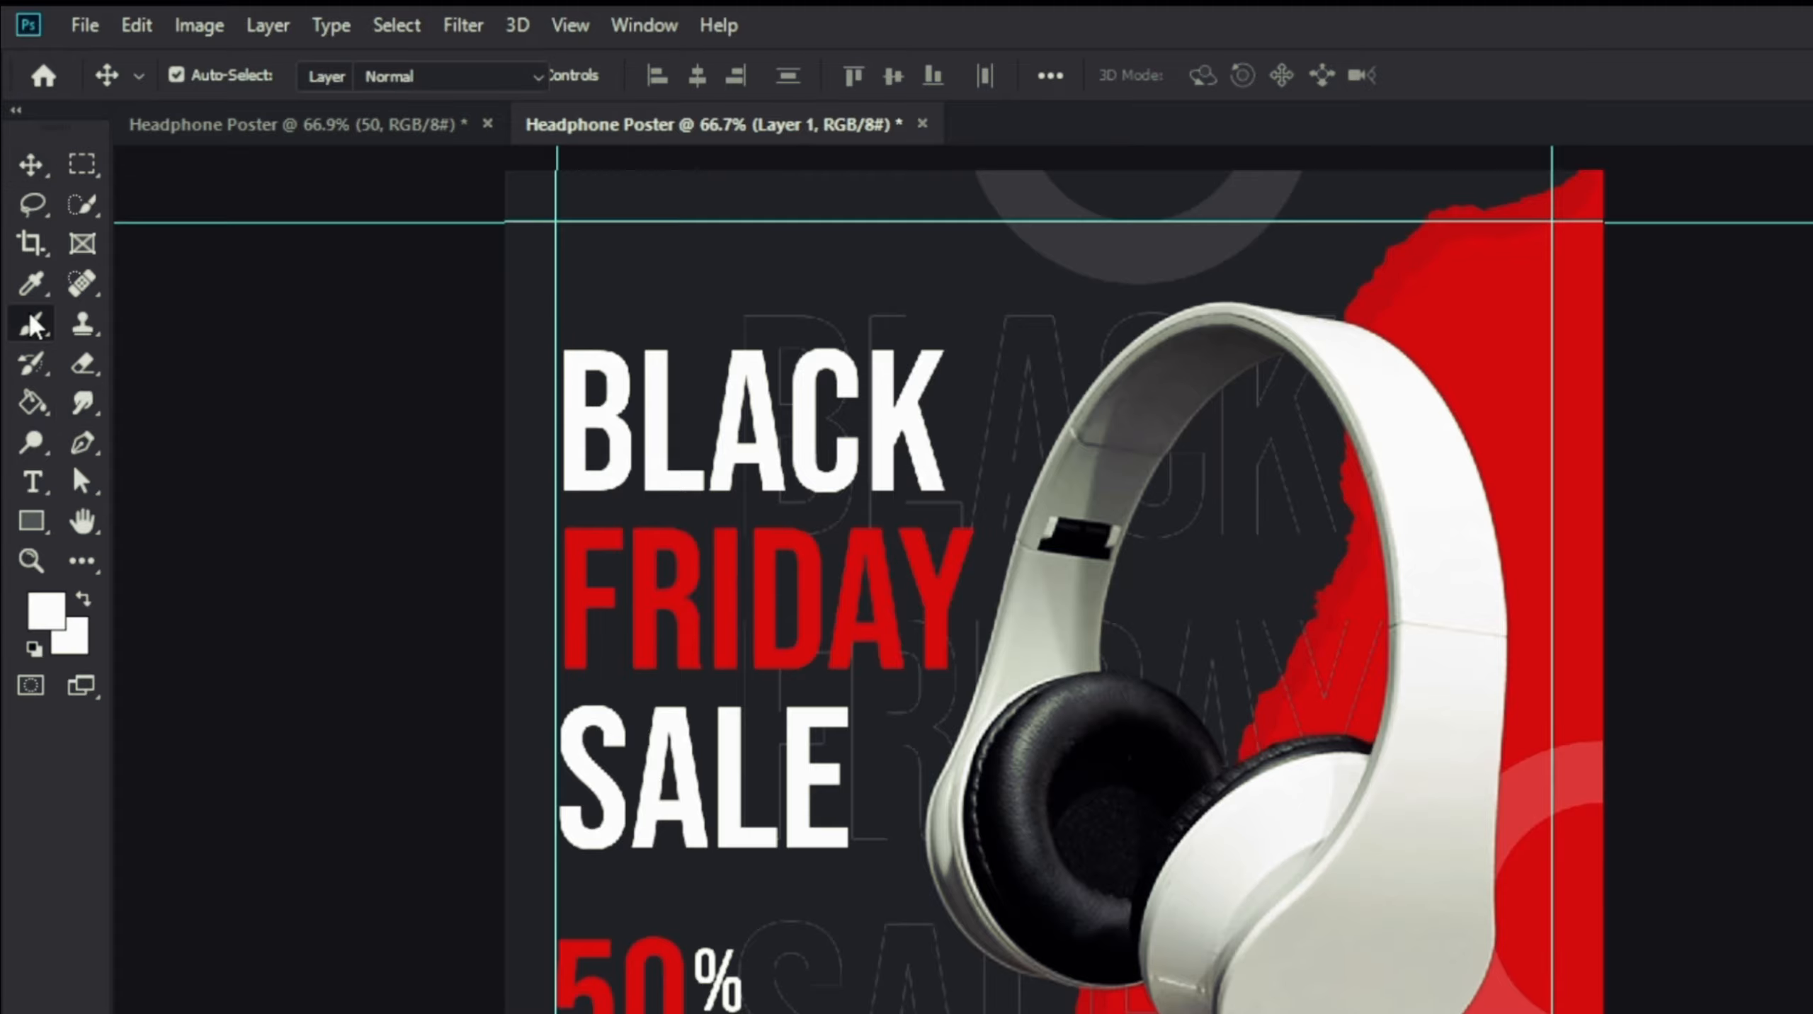
click(142, 330)
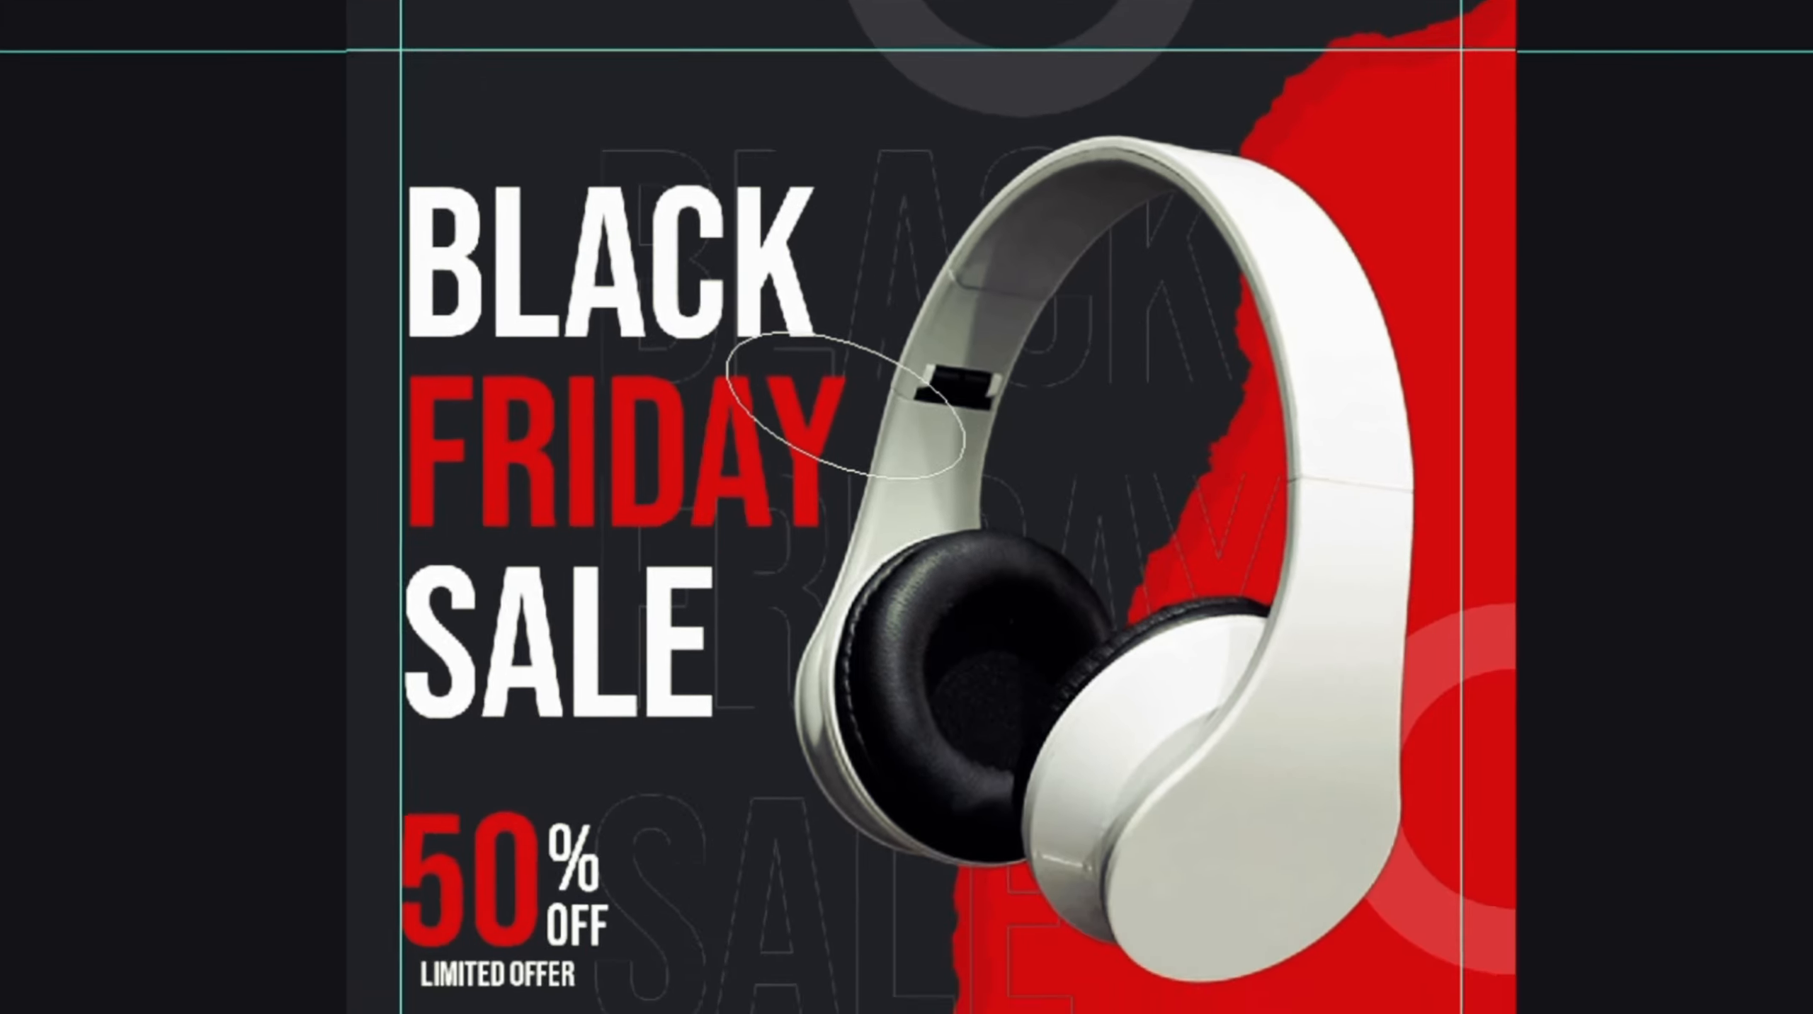
right_click(1010, 678)
click(806, 311)
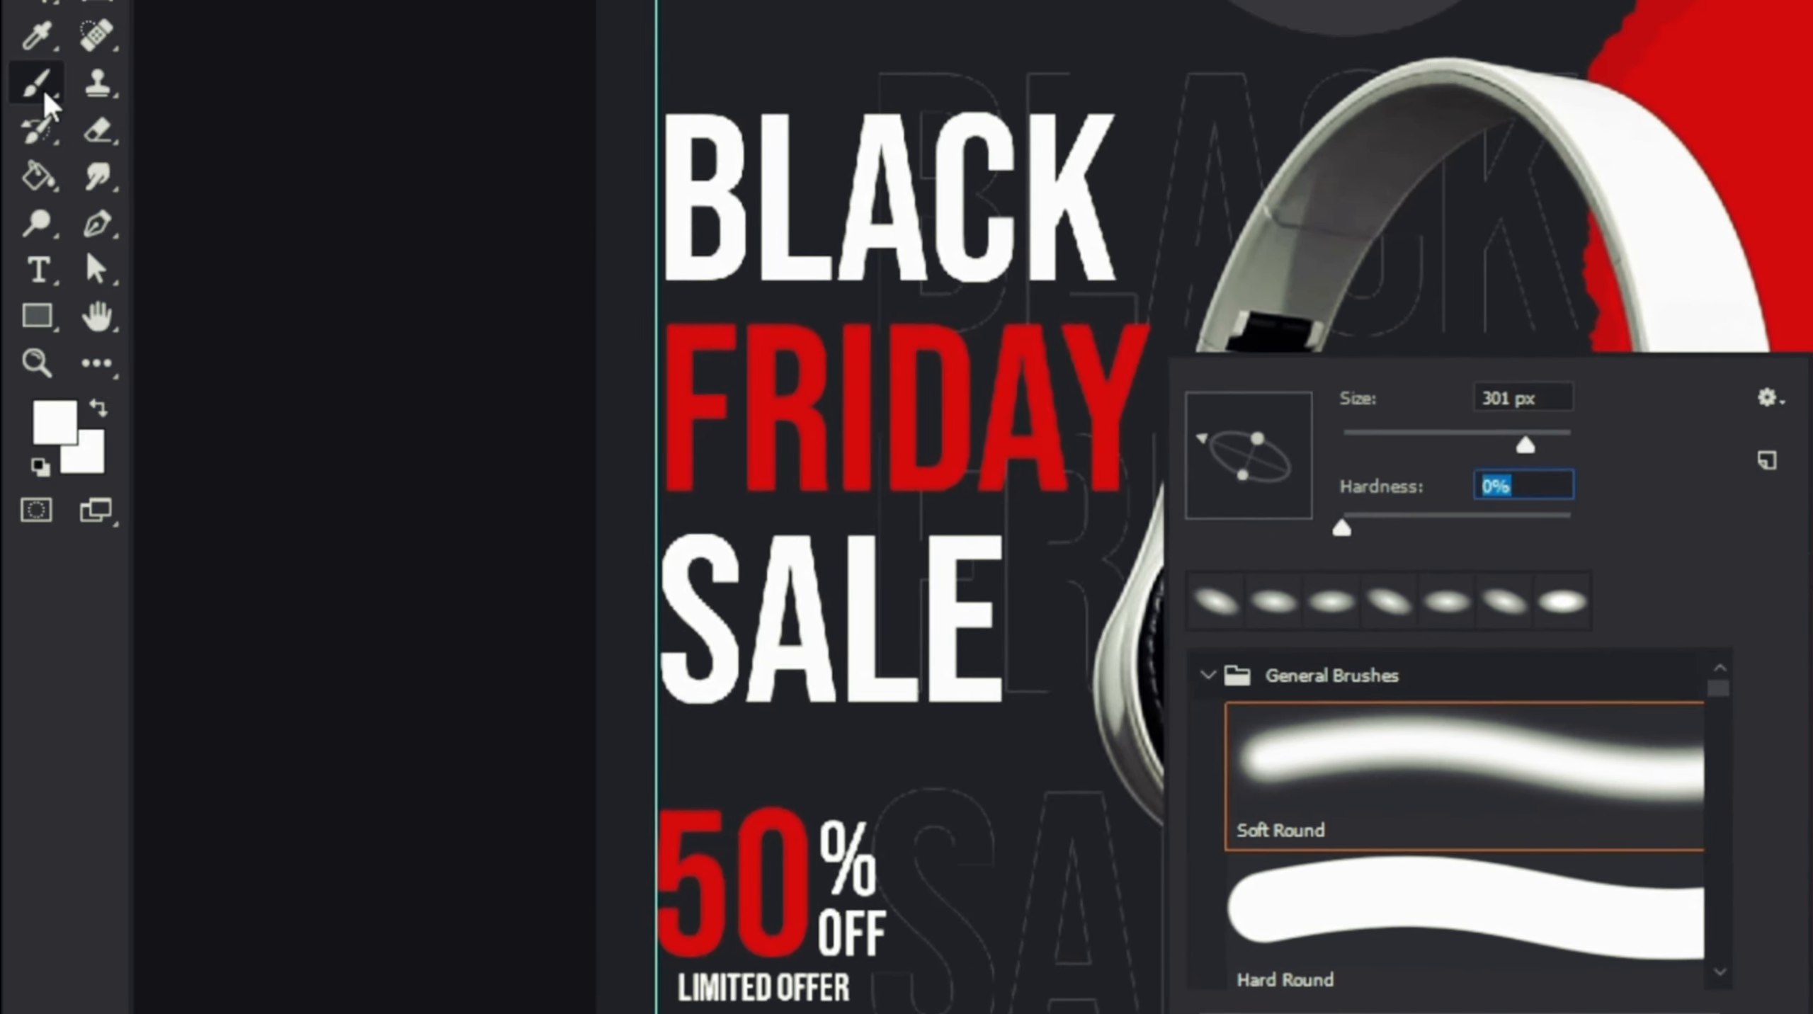
Paint a soft black (000000) shadow under the headphone's left ear cup and move the shadow layer below the Headphone layer.
click(42, 91)
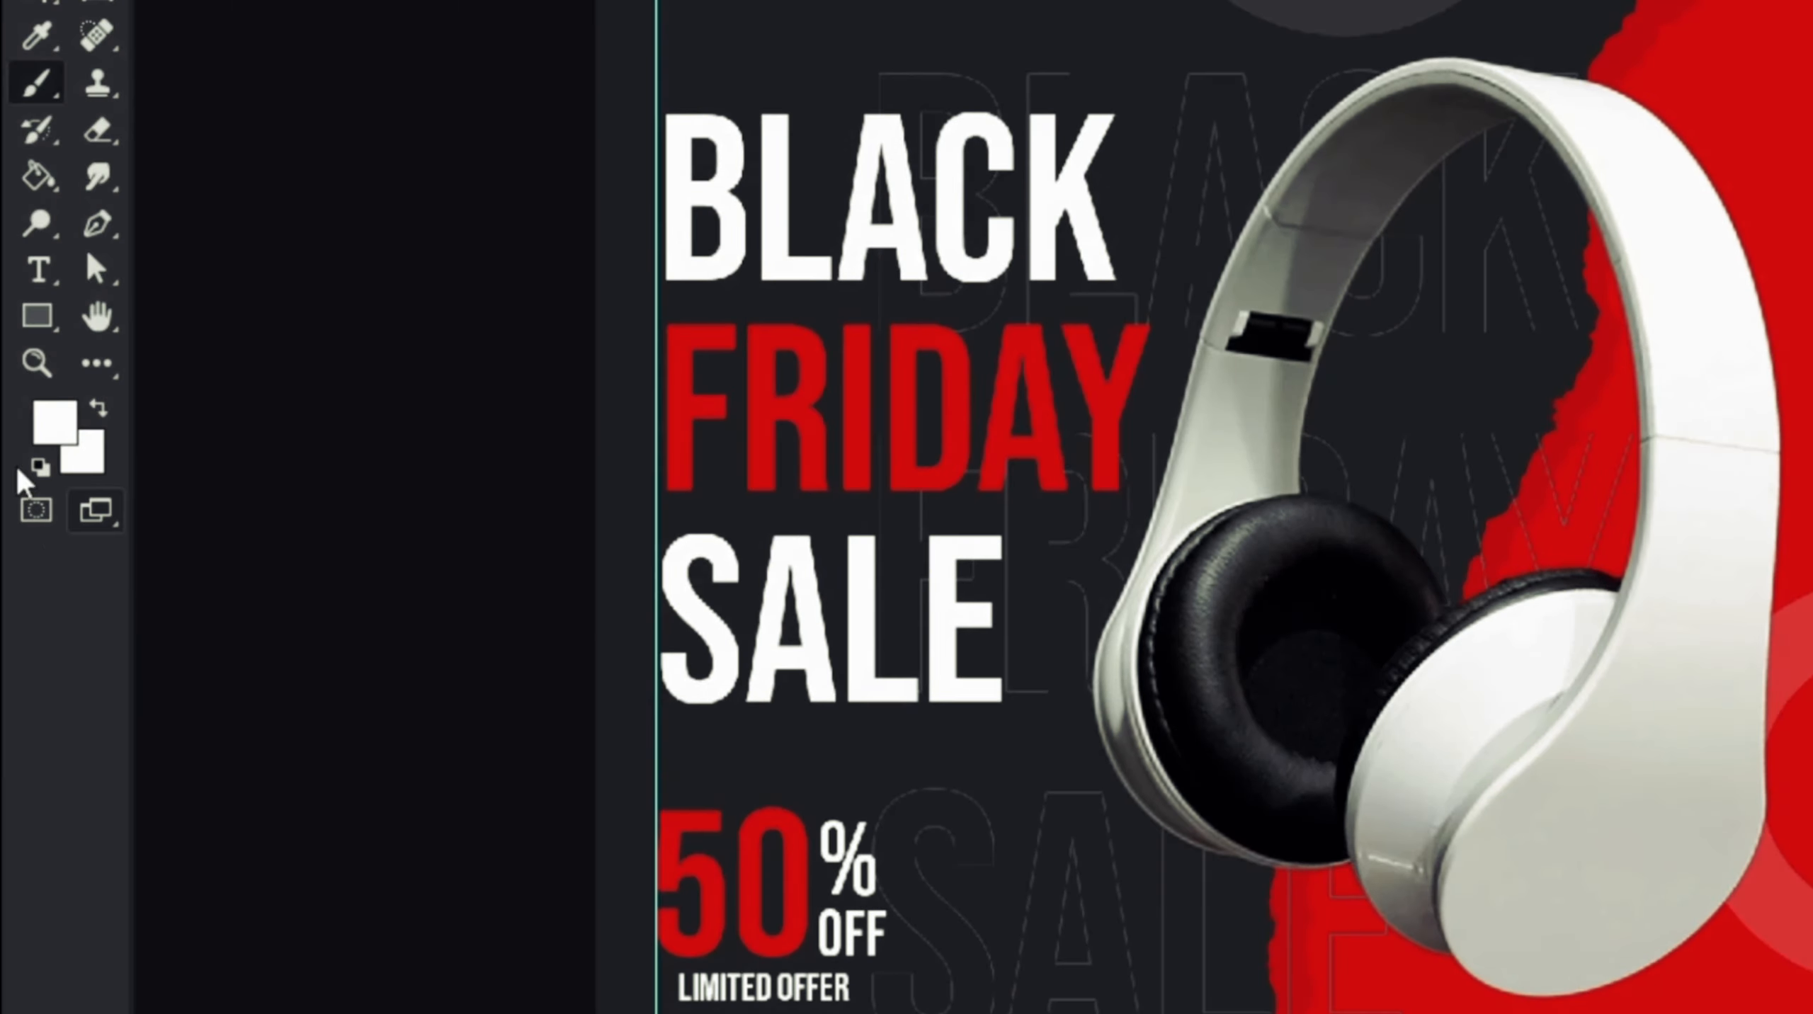
click(55, 423)
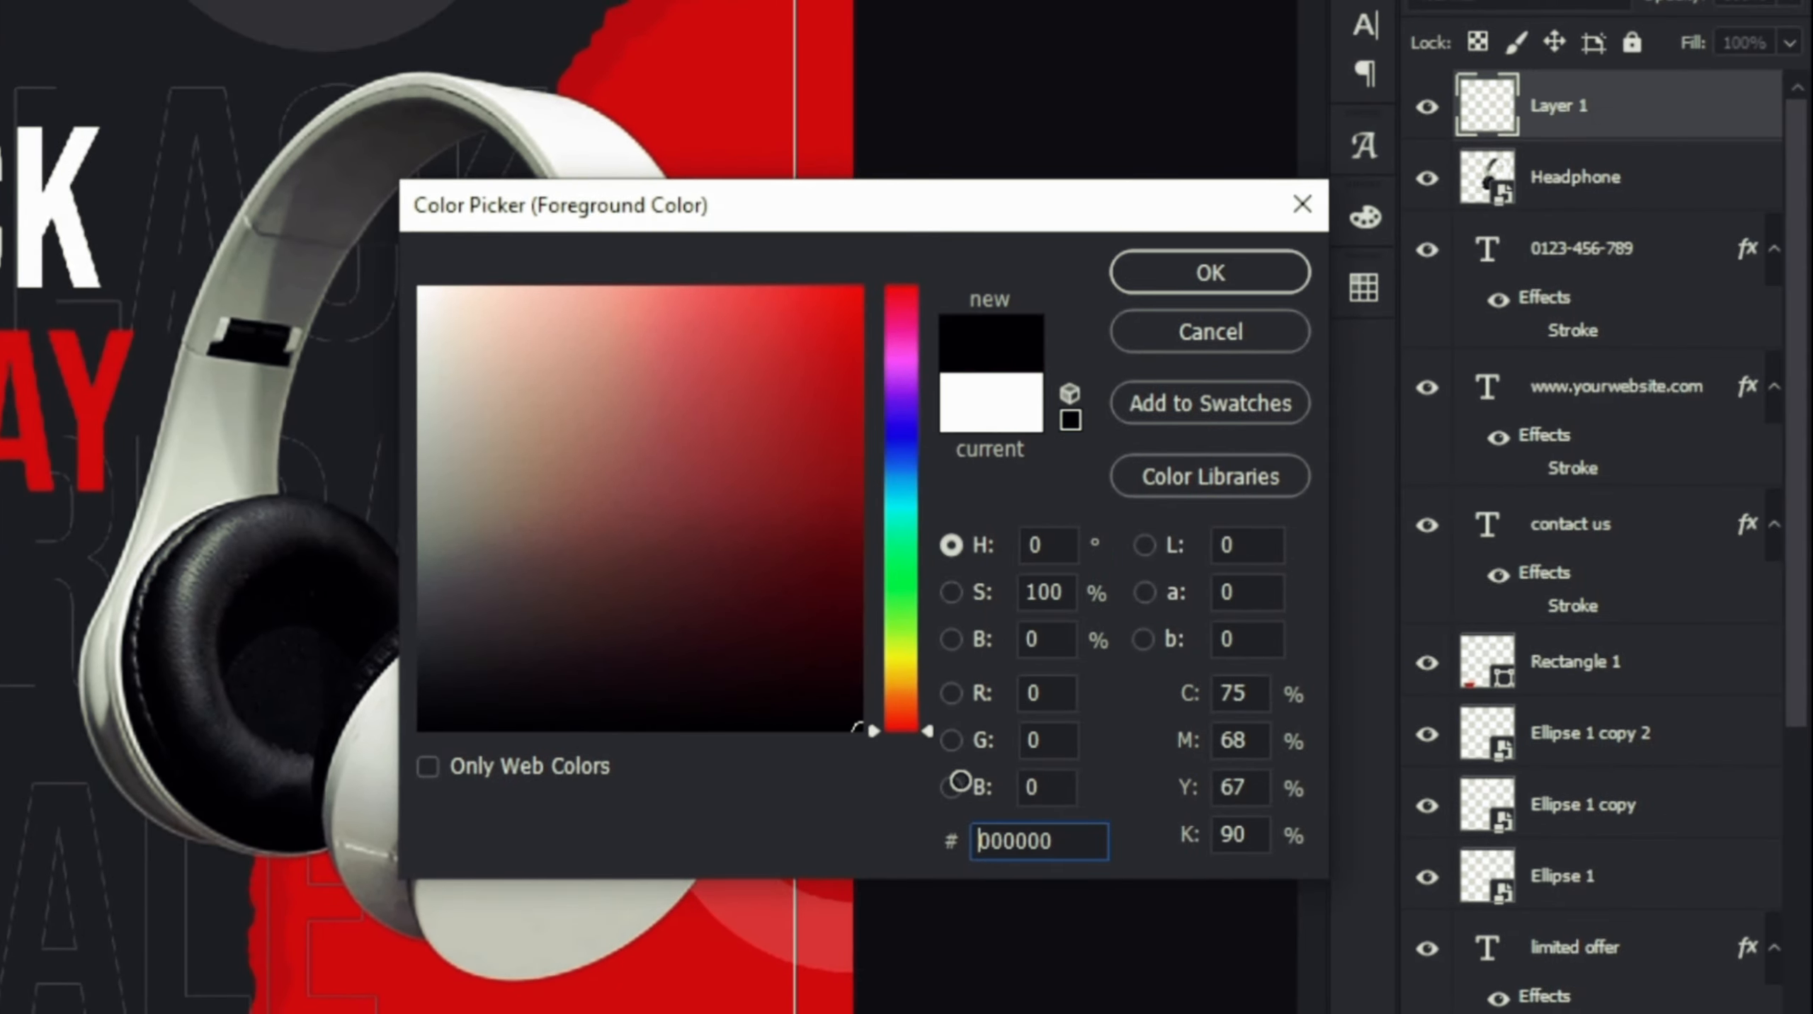
click(1187, 278)
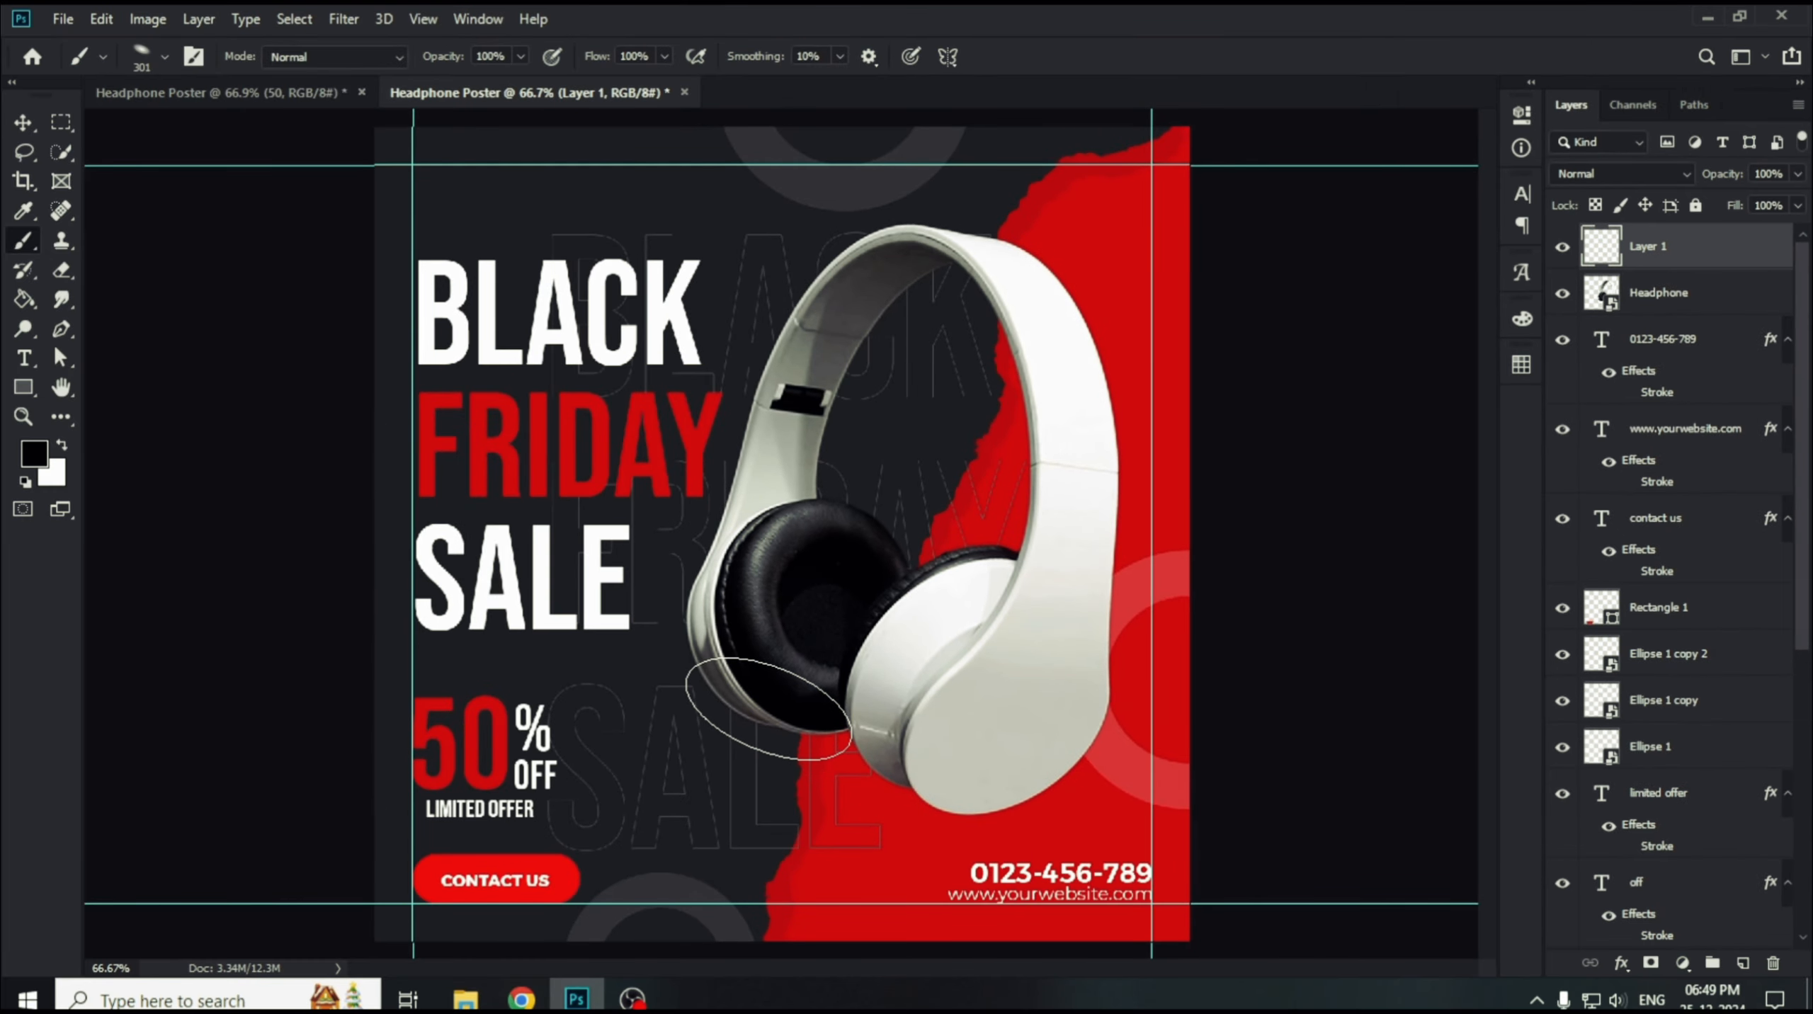
click(769, 709)
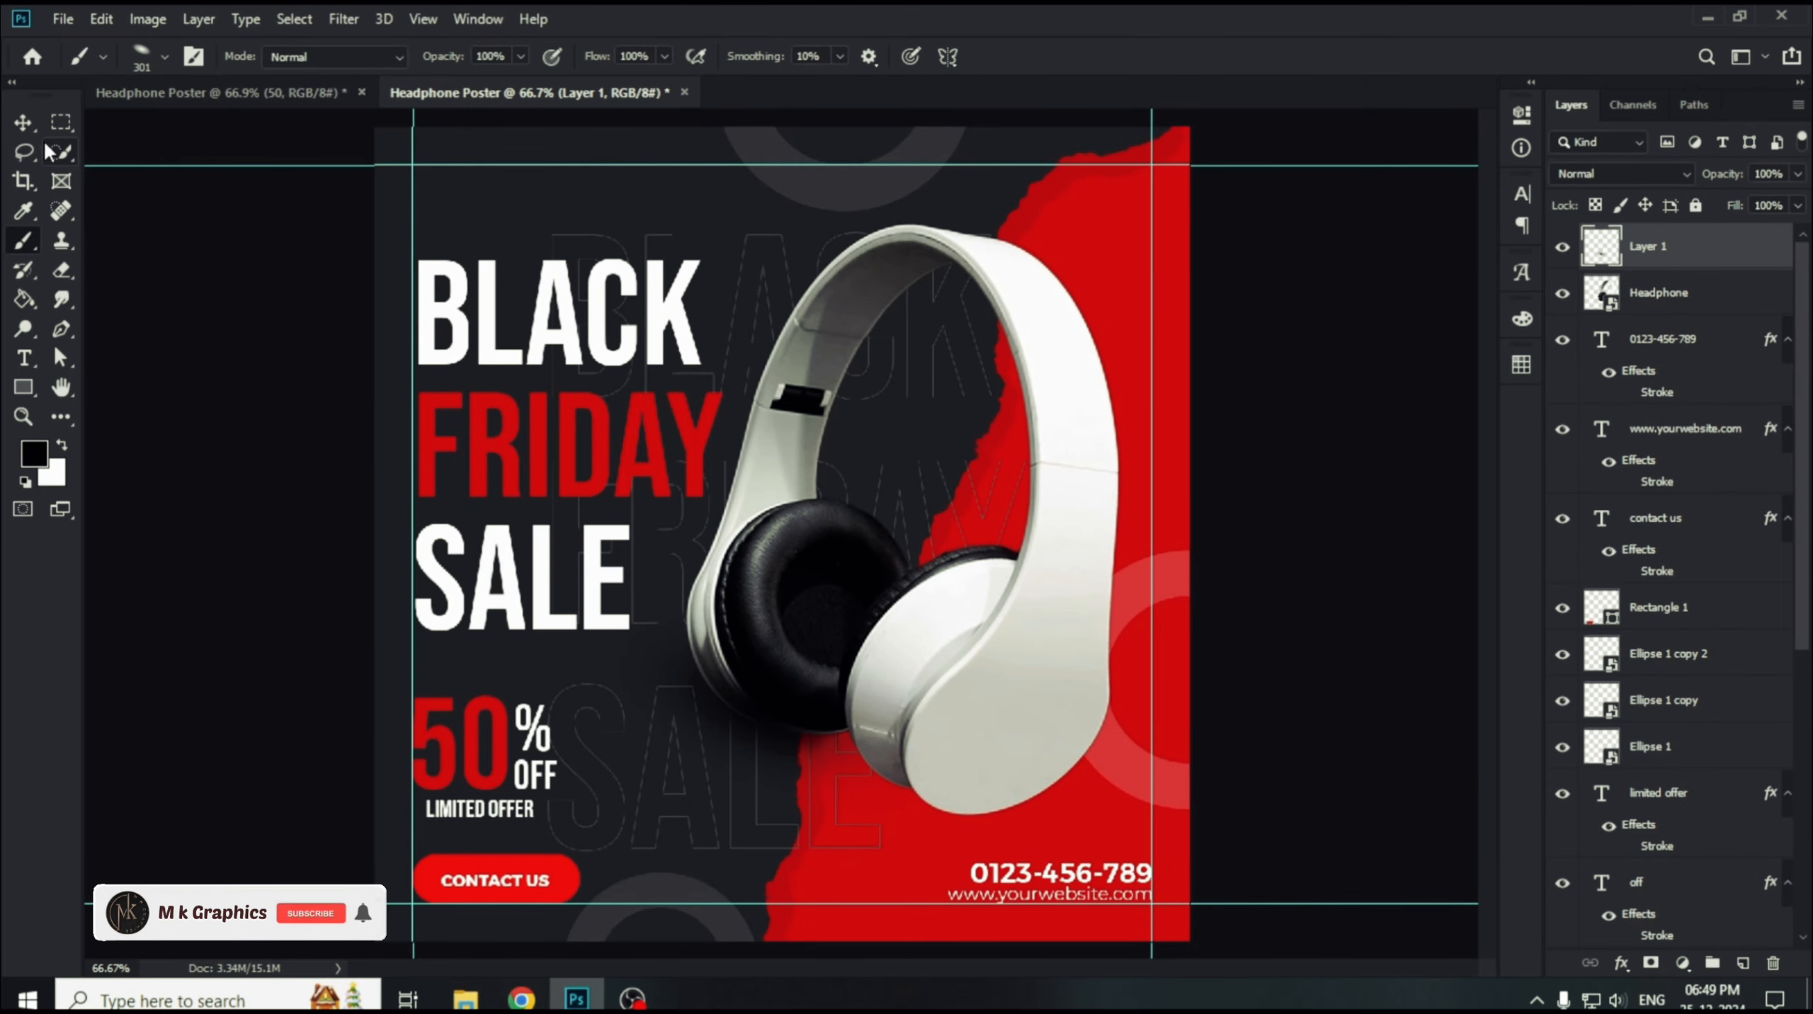
click(23, 122)
drag(1654, 247, 1664, 319)
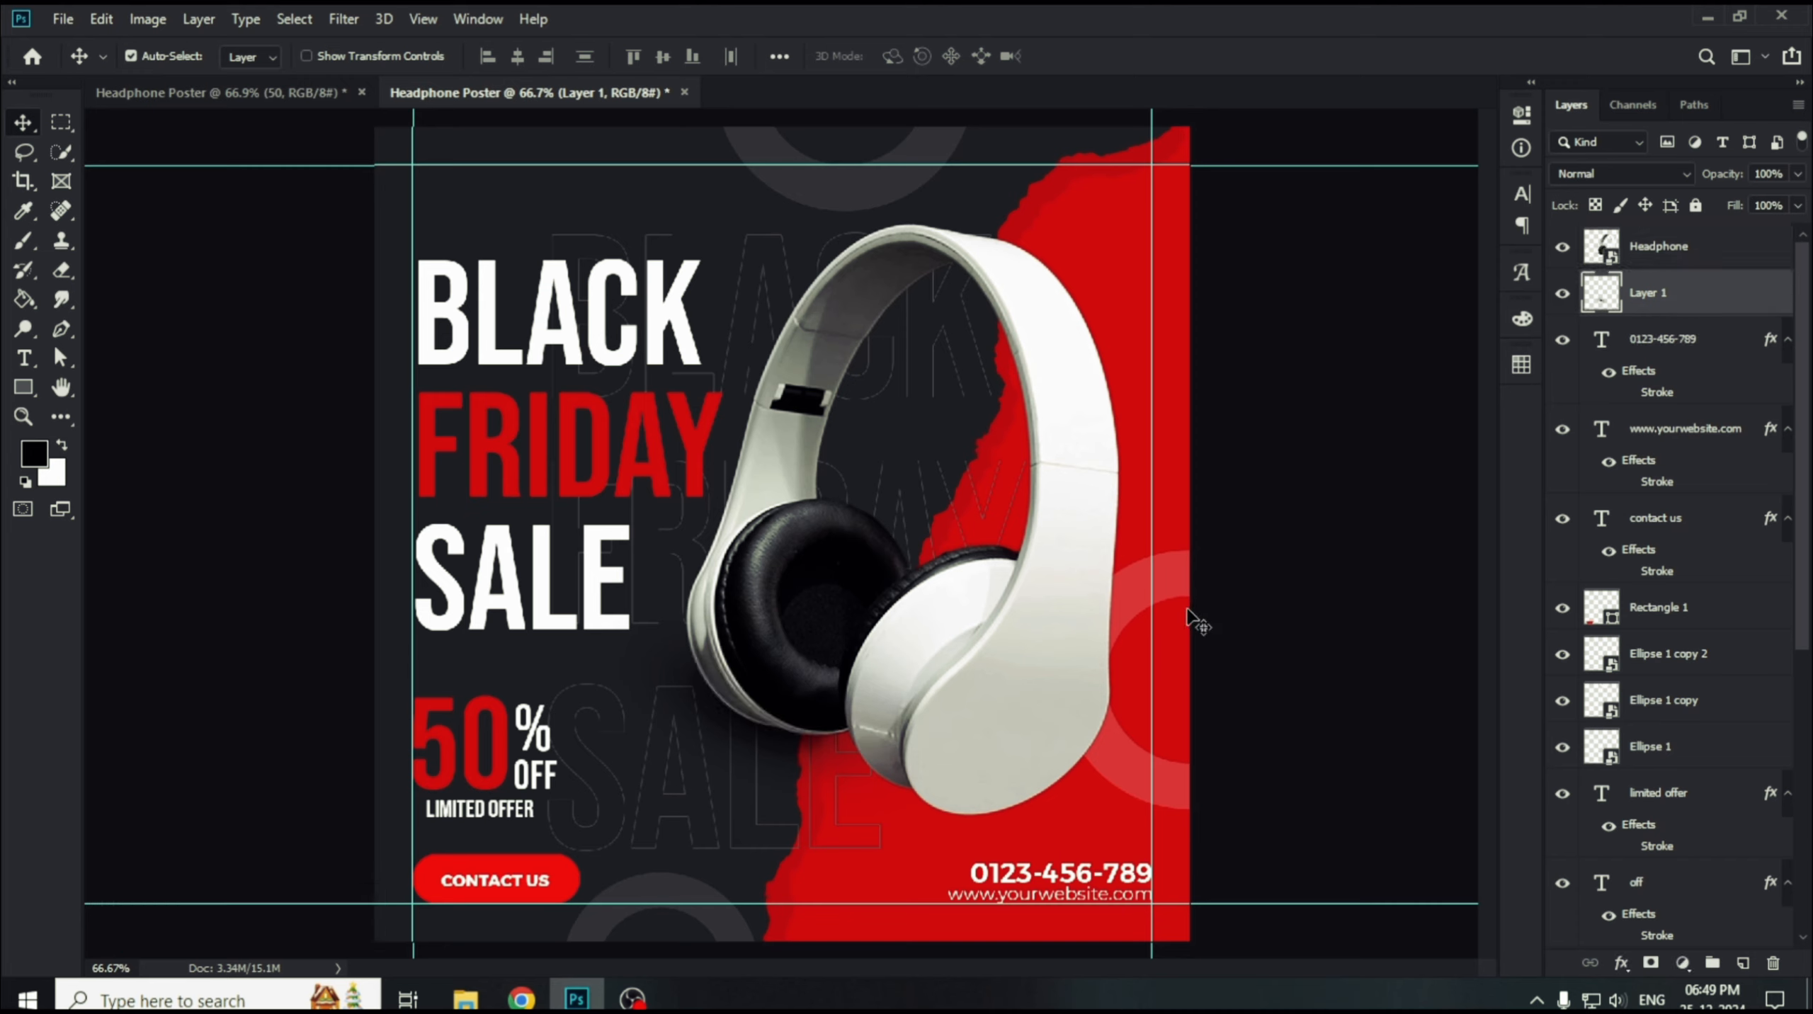
Adjust the brush tip angle, paint a soft shadow under the right ear cup, and set the shadow layer's opacity to 75%.
click(21, 245)
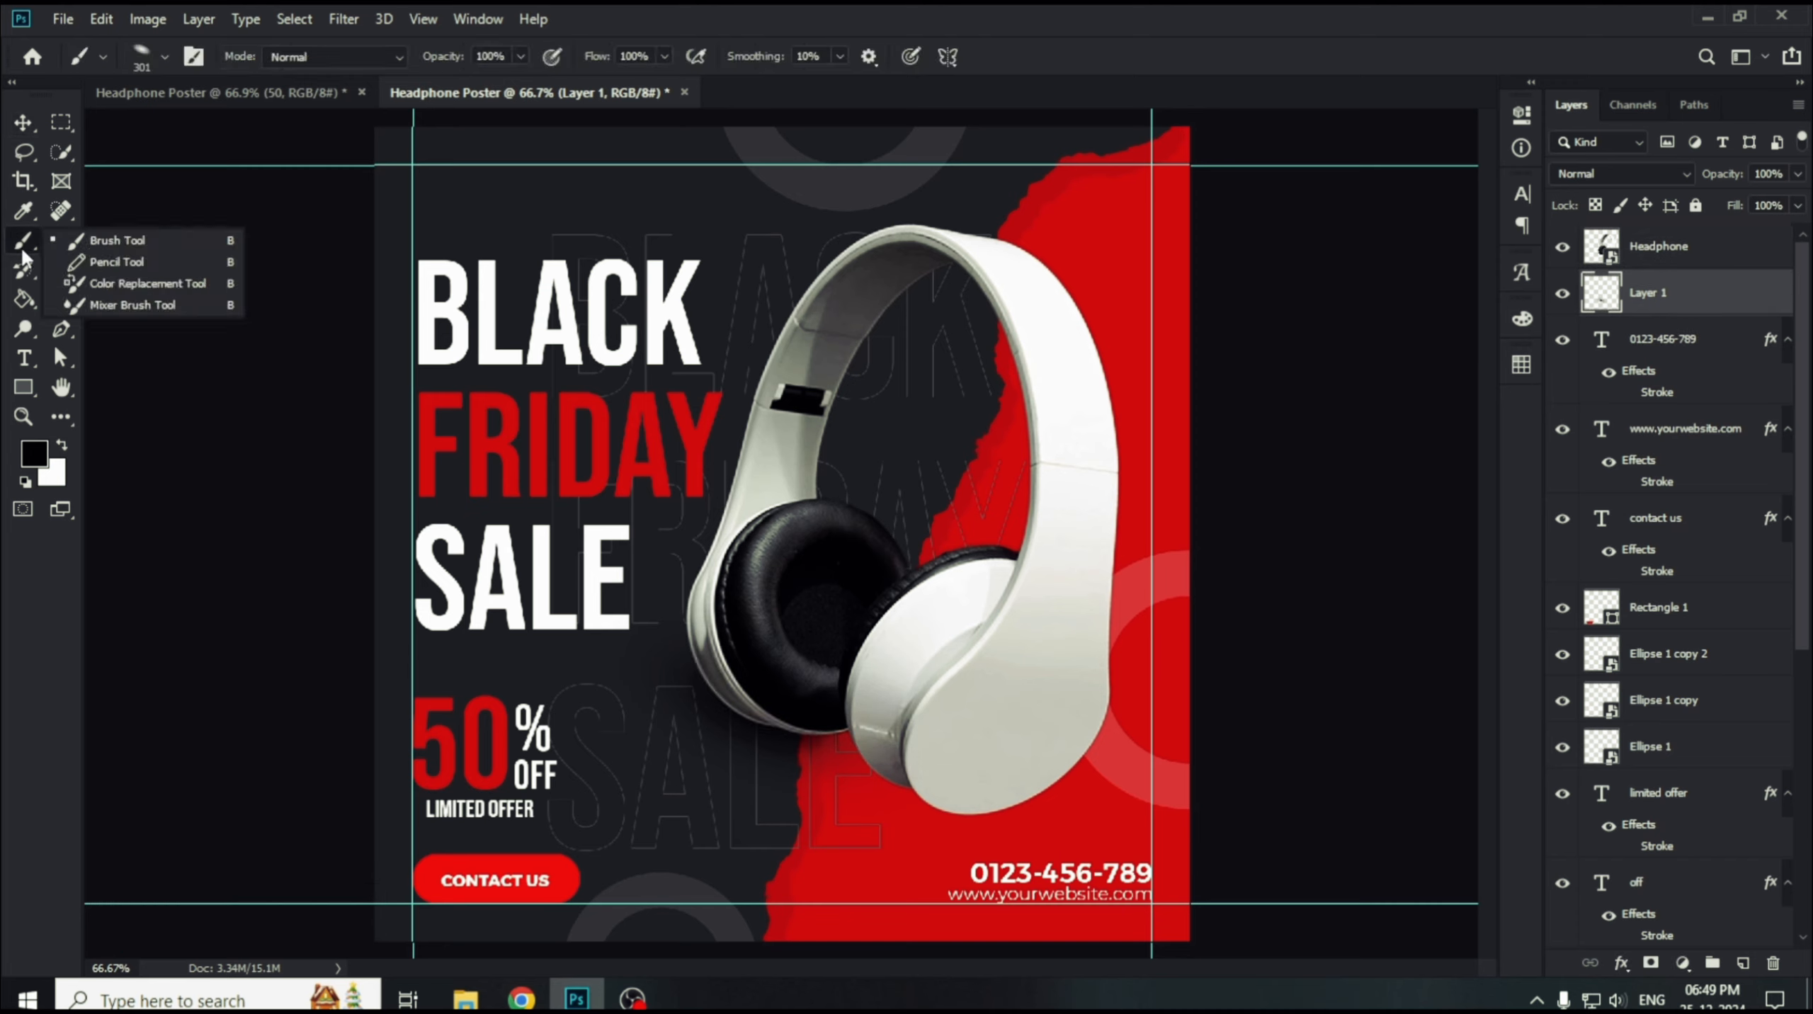
click(113, 240)
right_click(884, 390)
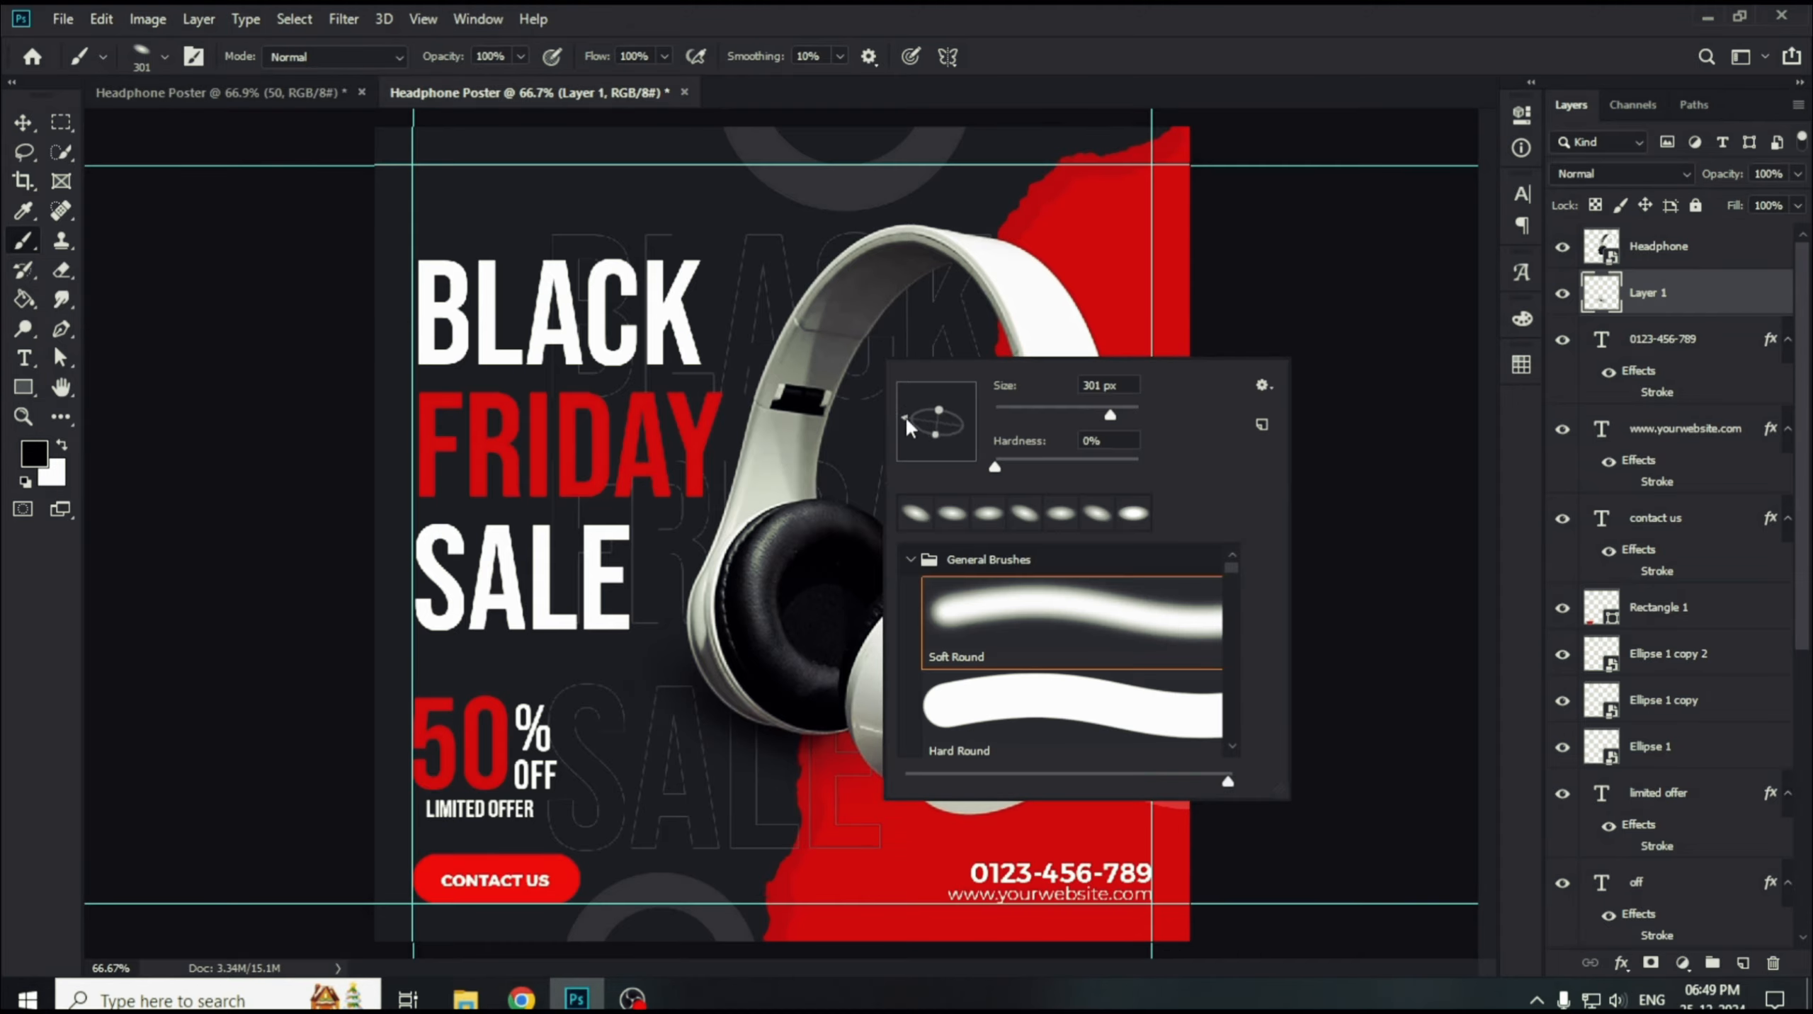
click(17, 245)
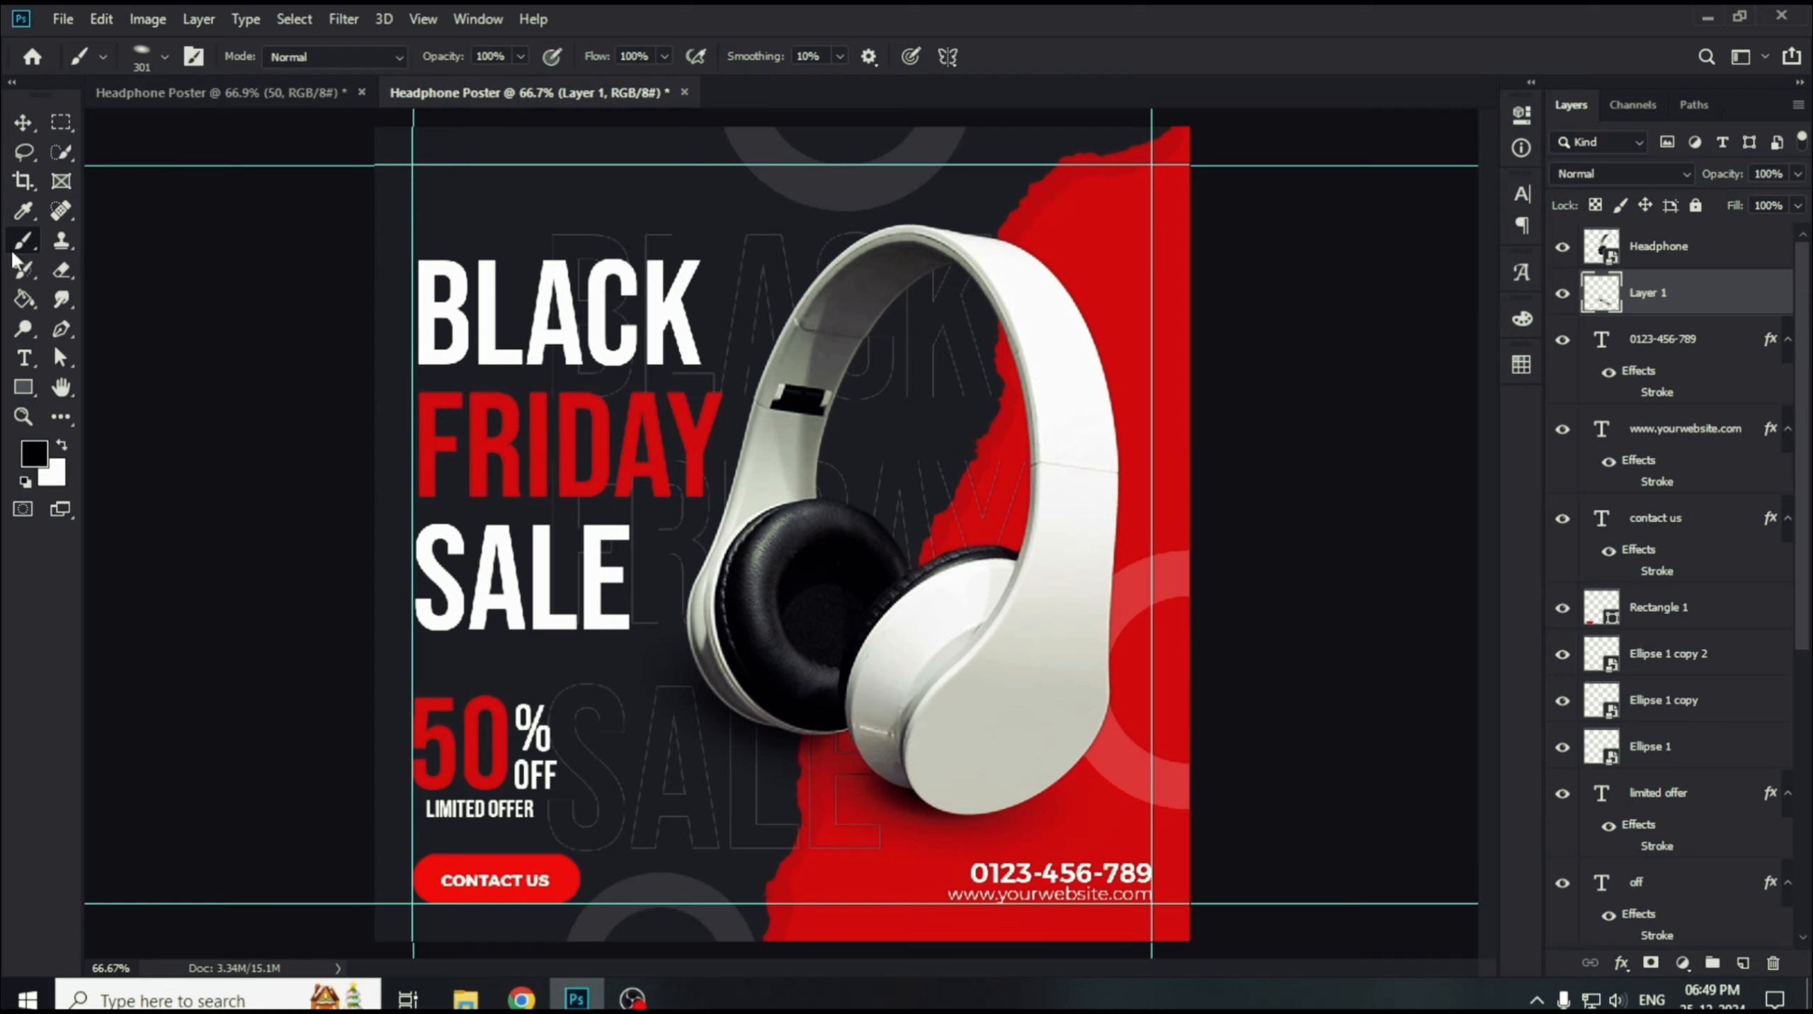
click(24, 125)
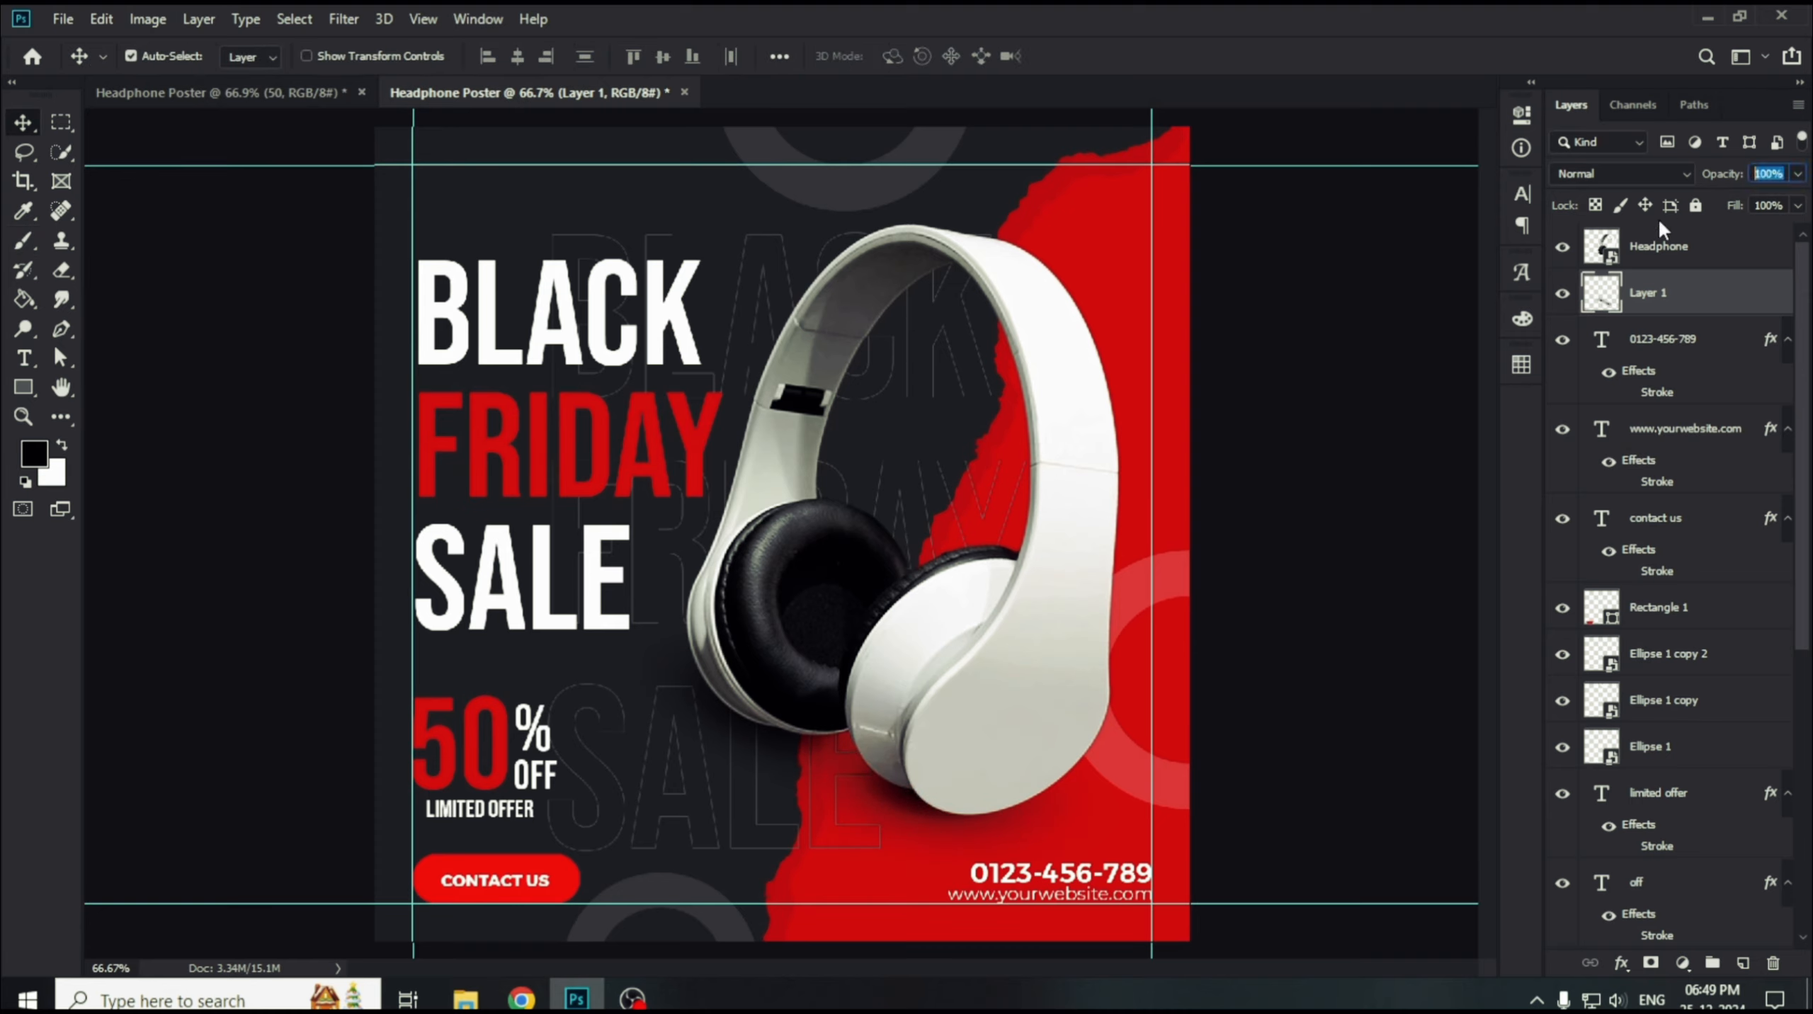
text(75)
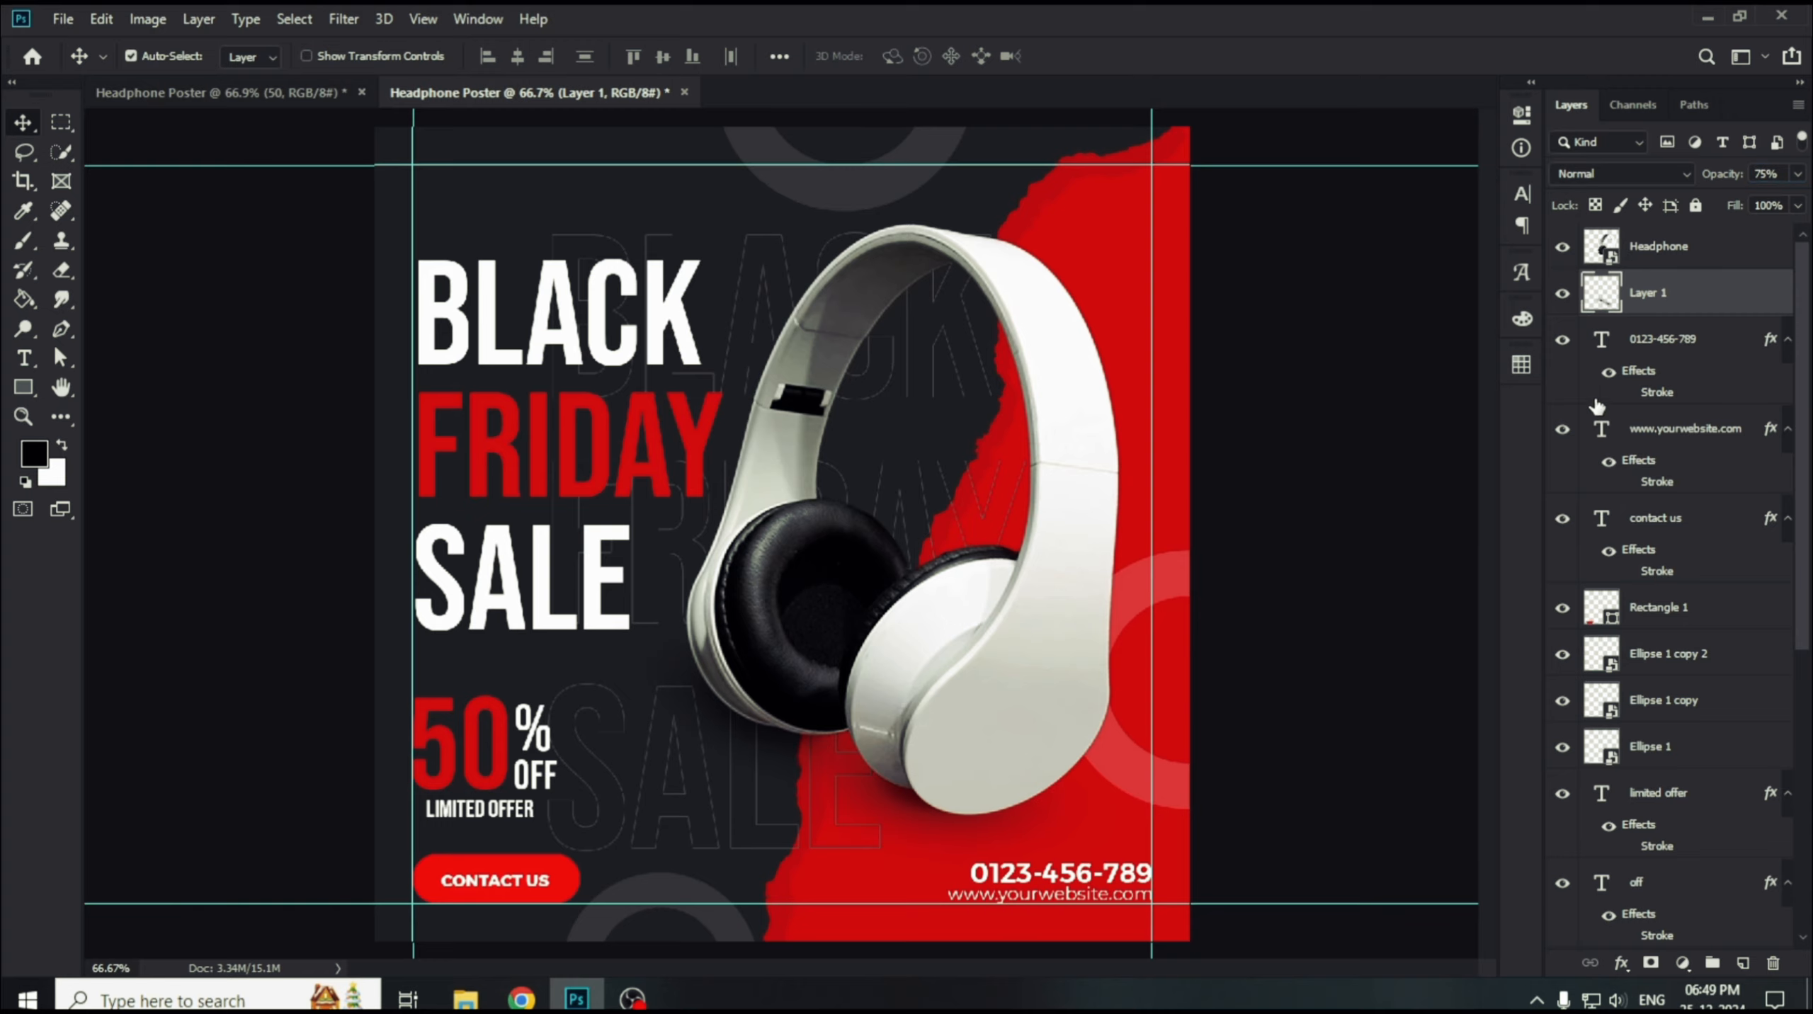
Place Texture.png over the whole poster directly above the phone number layer and set its blend mode to Overlay.
click(1655, 348)
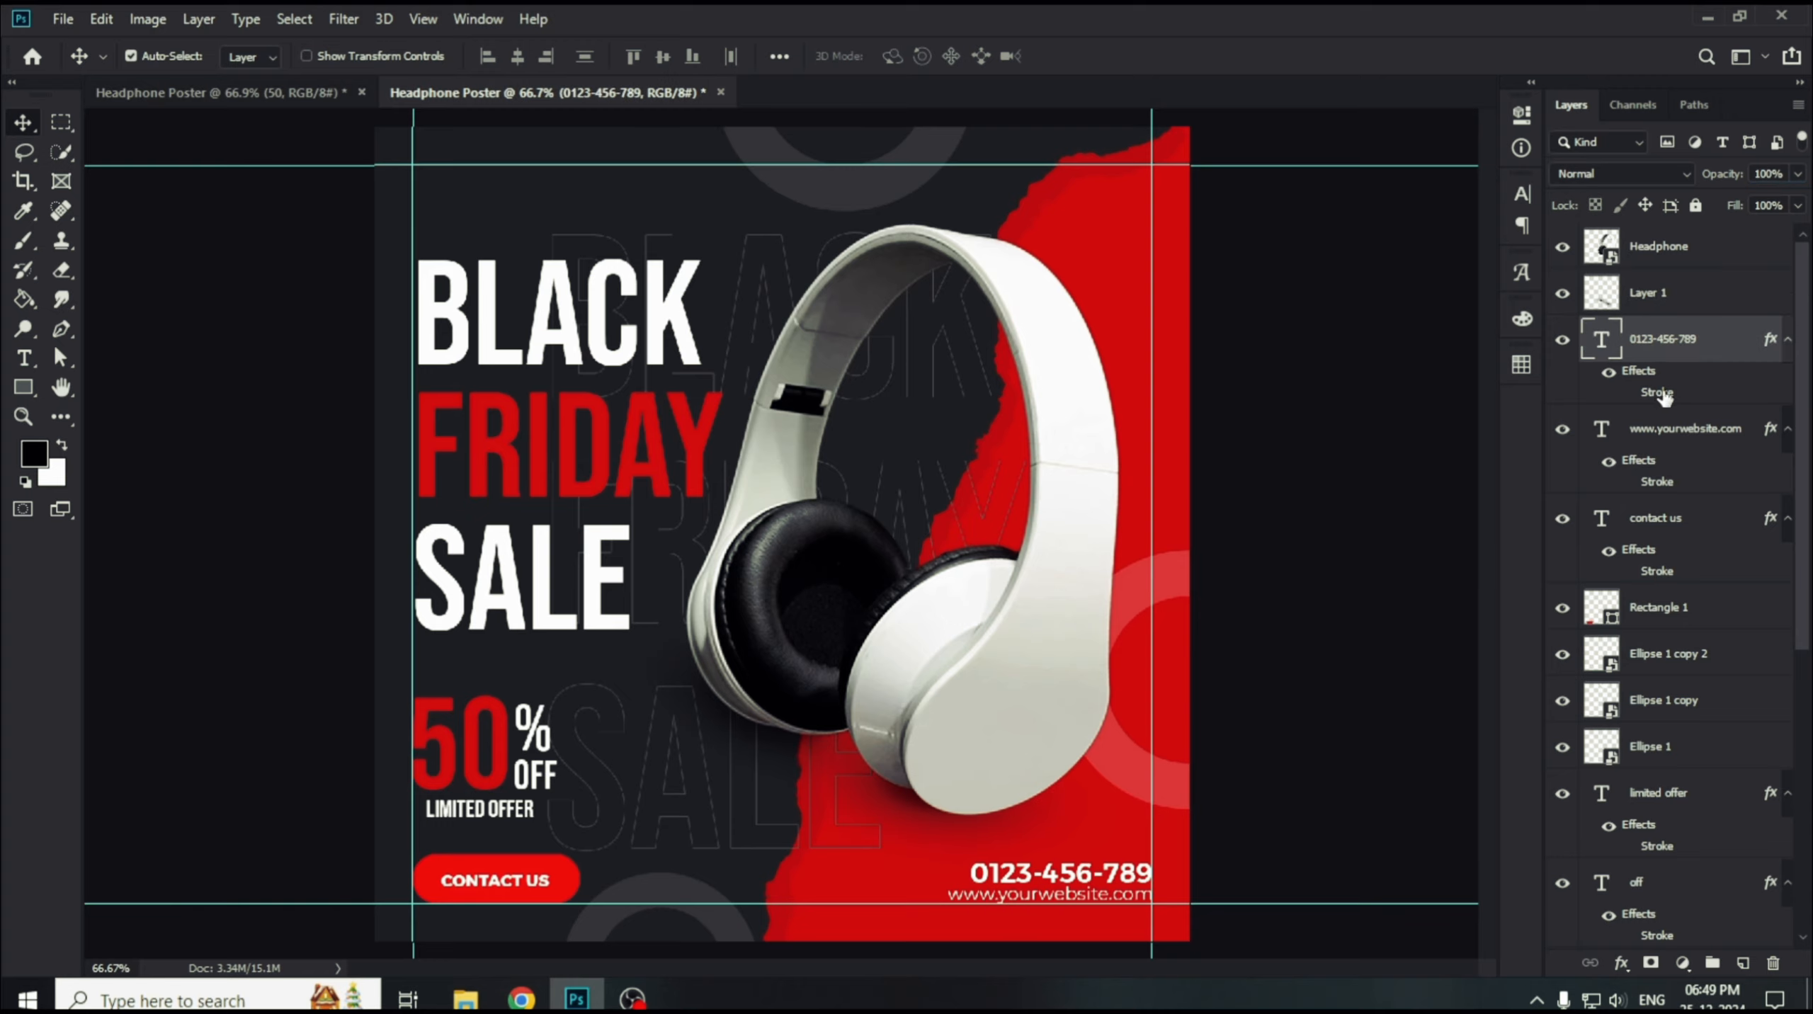
mouse_move(466, 998)
click(344, 899)
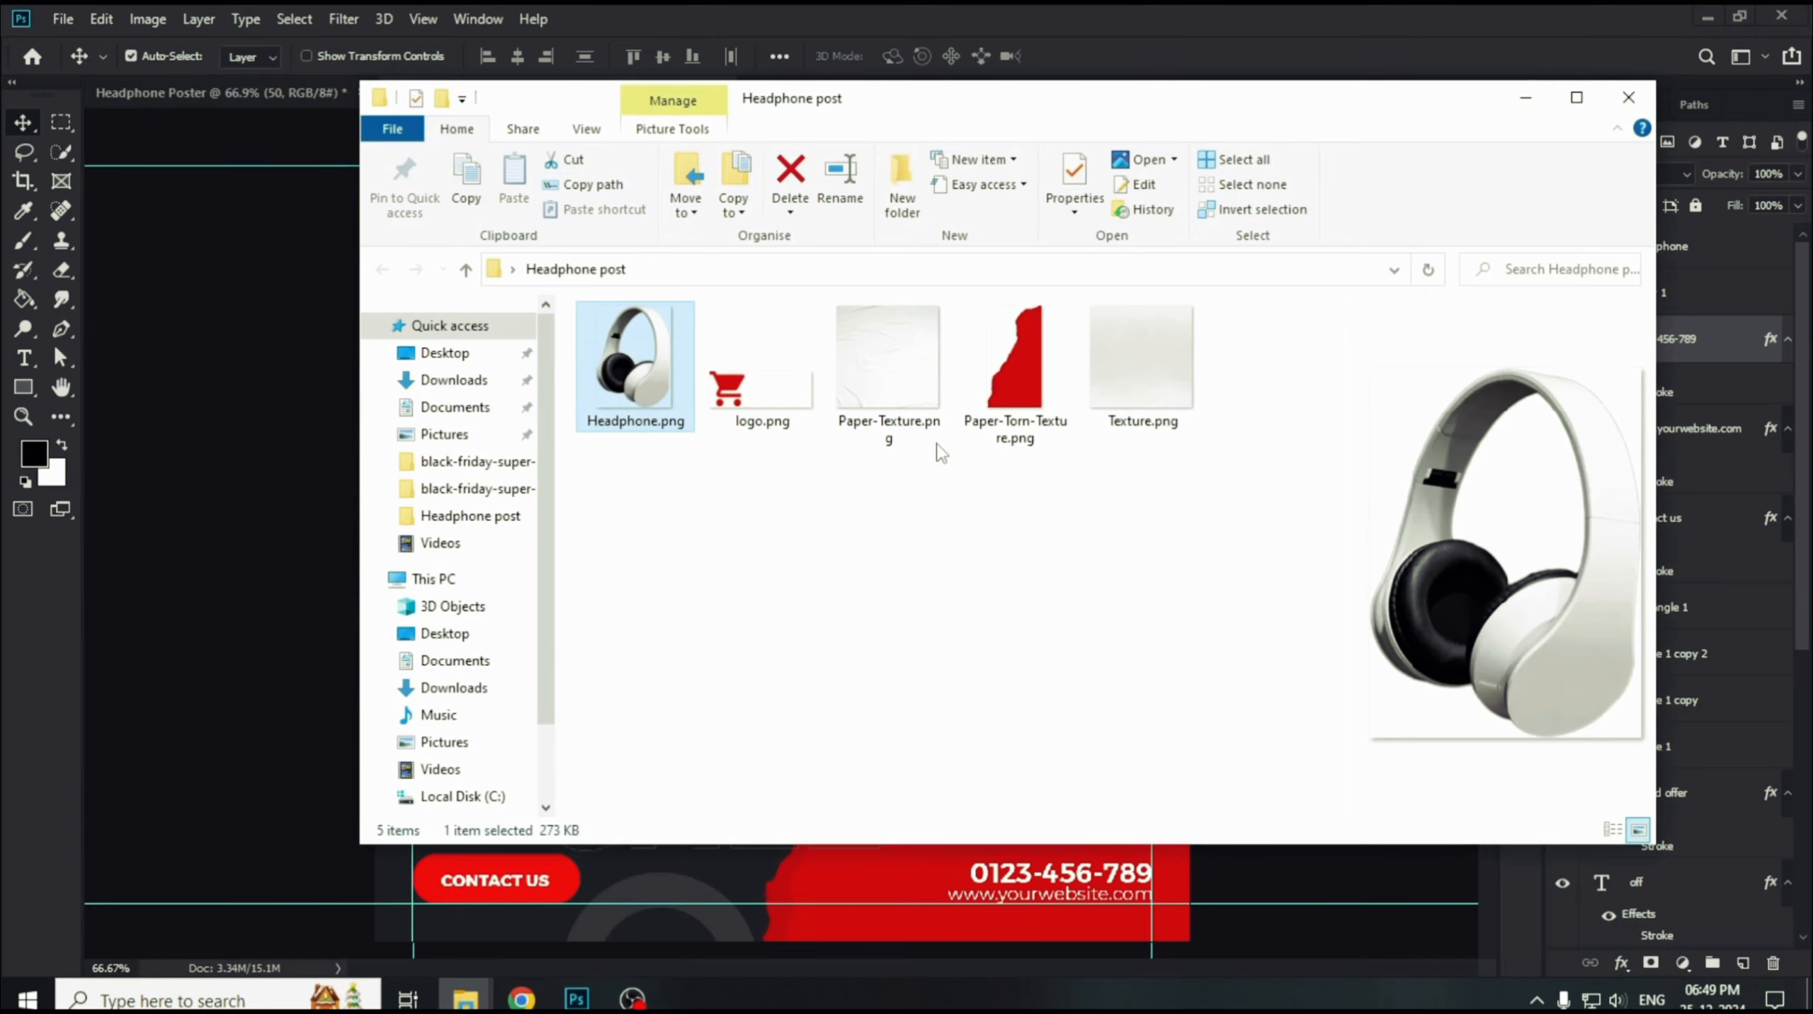
drag(1137, 369, 313, 403)
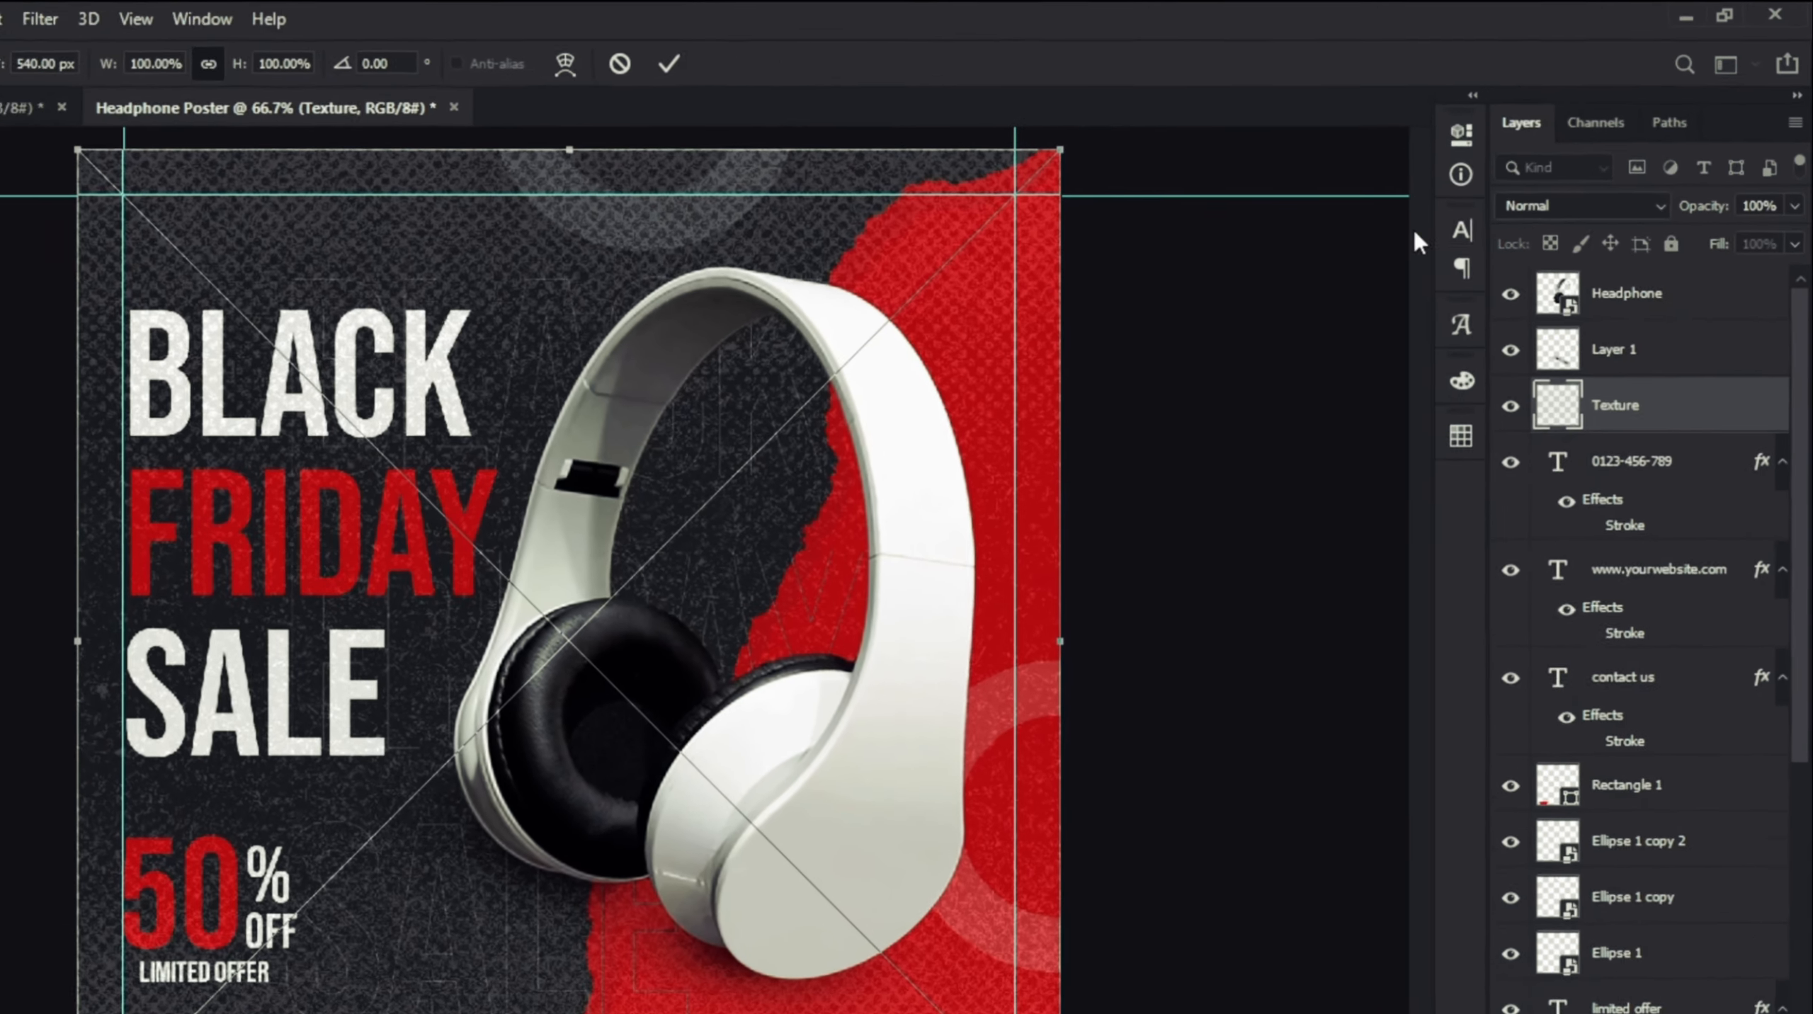
click(1579, 176)
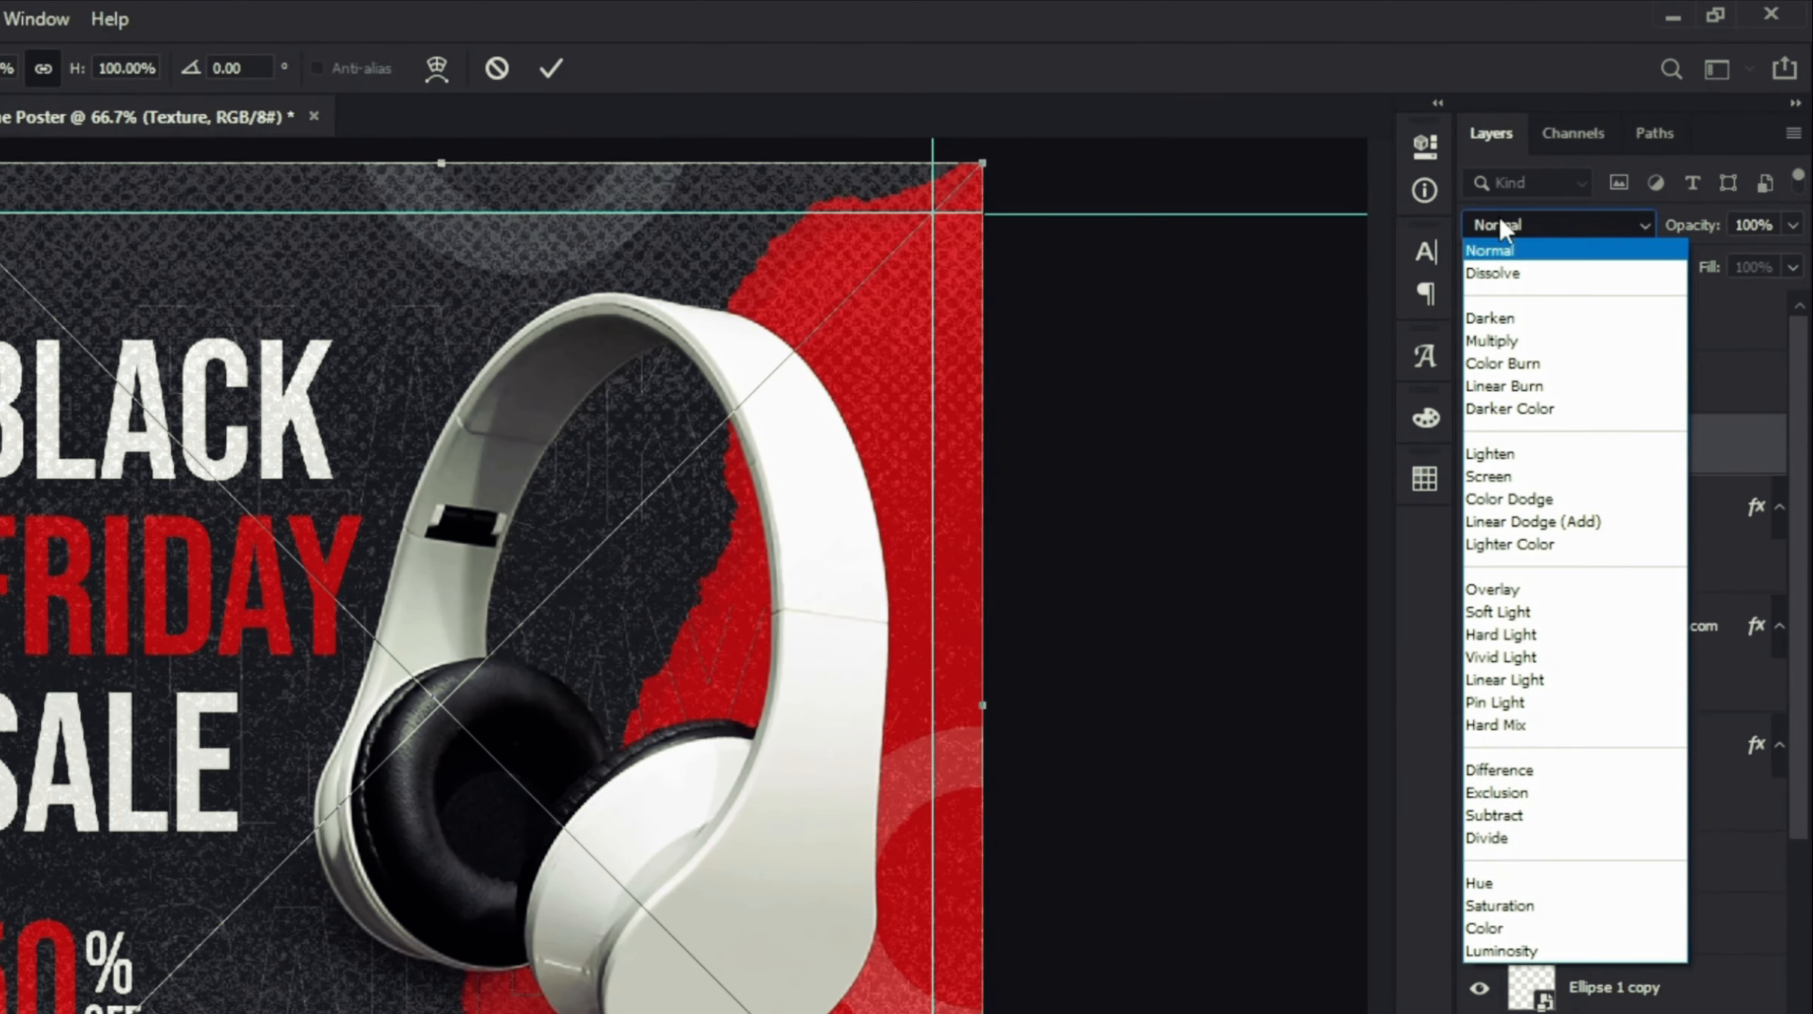
click(1495, 591)
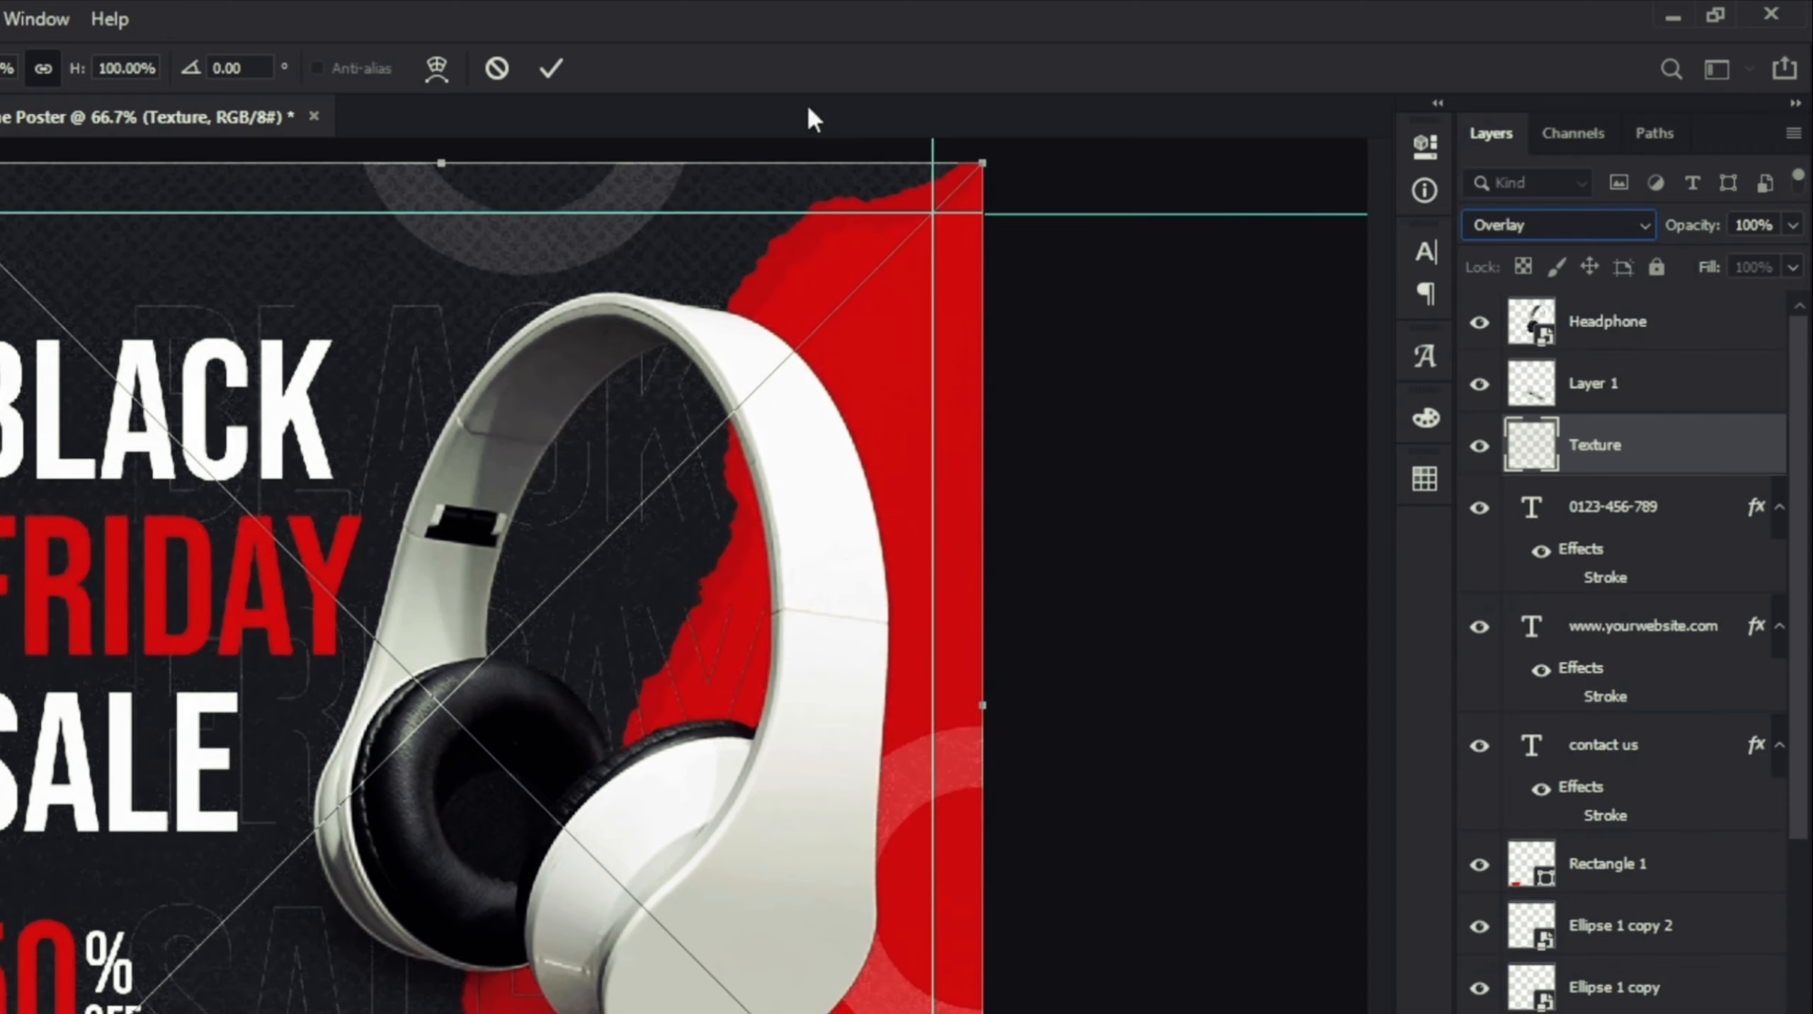
click(551, 68)
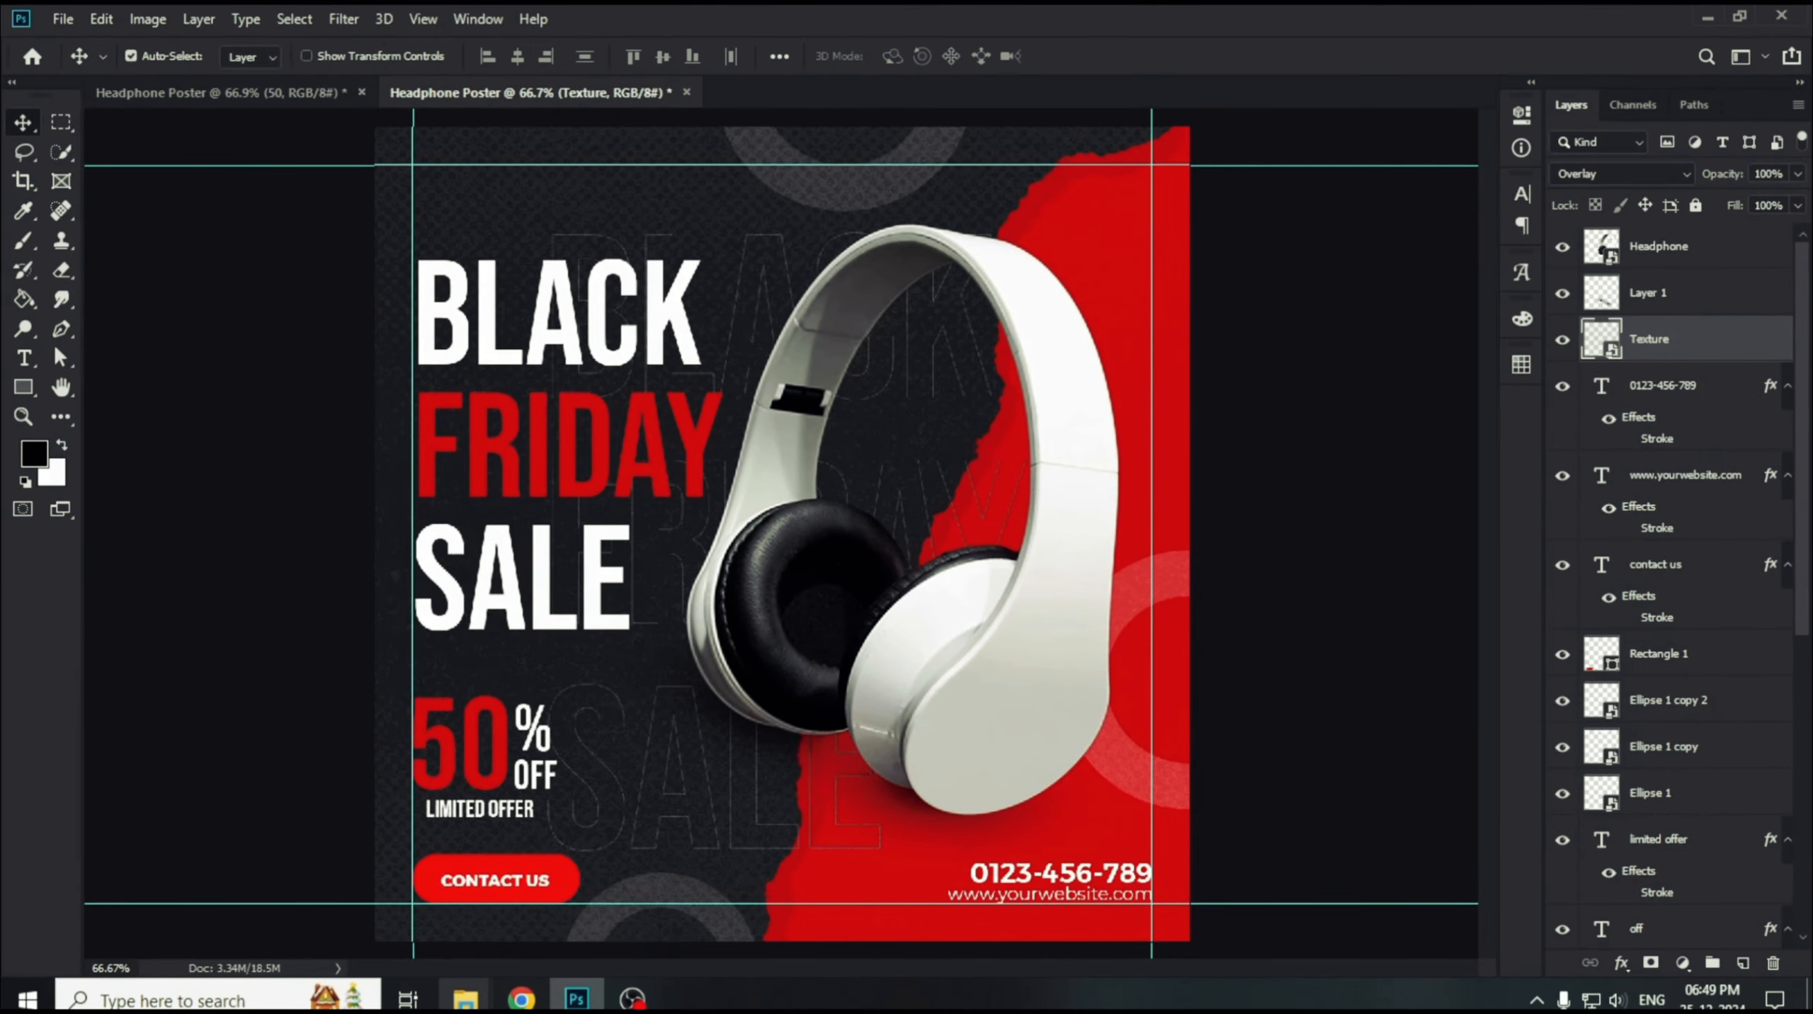
Place Paper-Texture.png over the whole poster directly above the Texture layer and set its blend mode to Linear Burn.
click(466, 999)
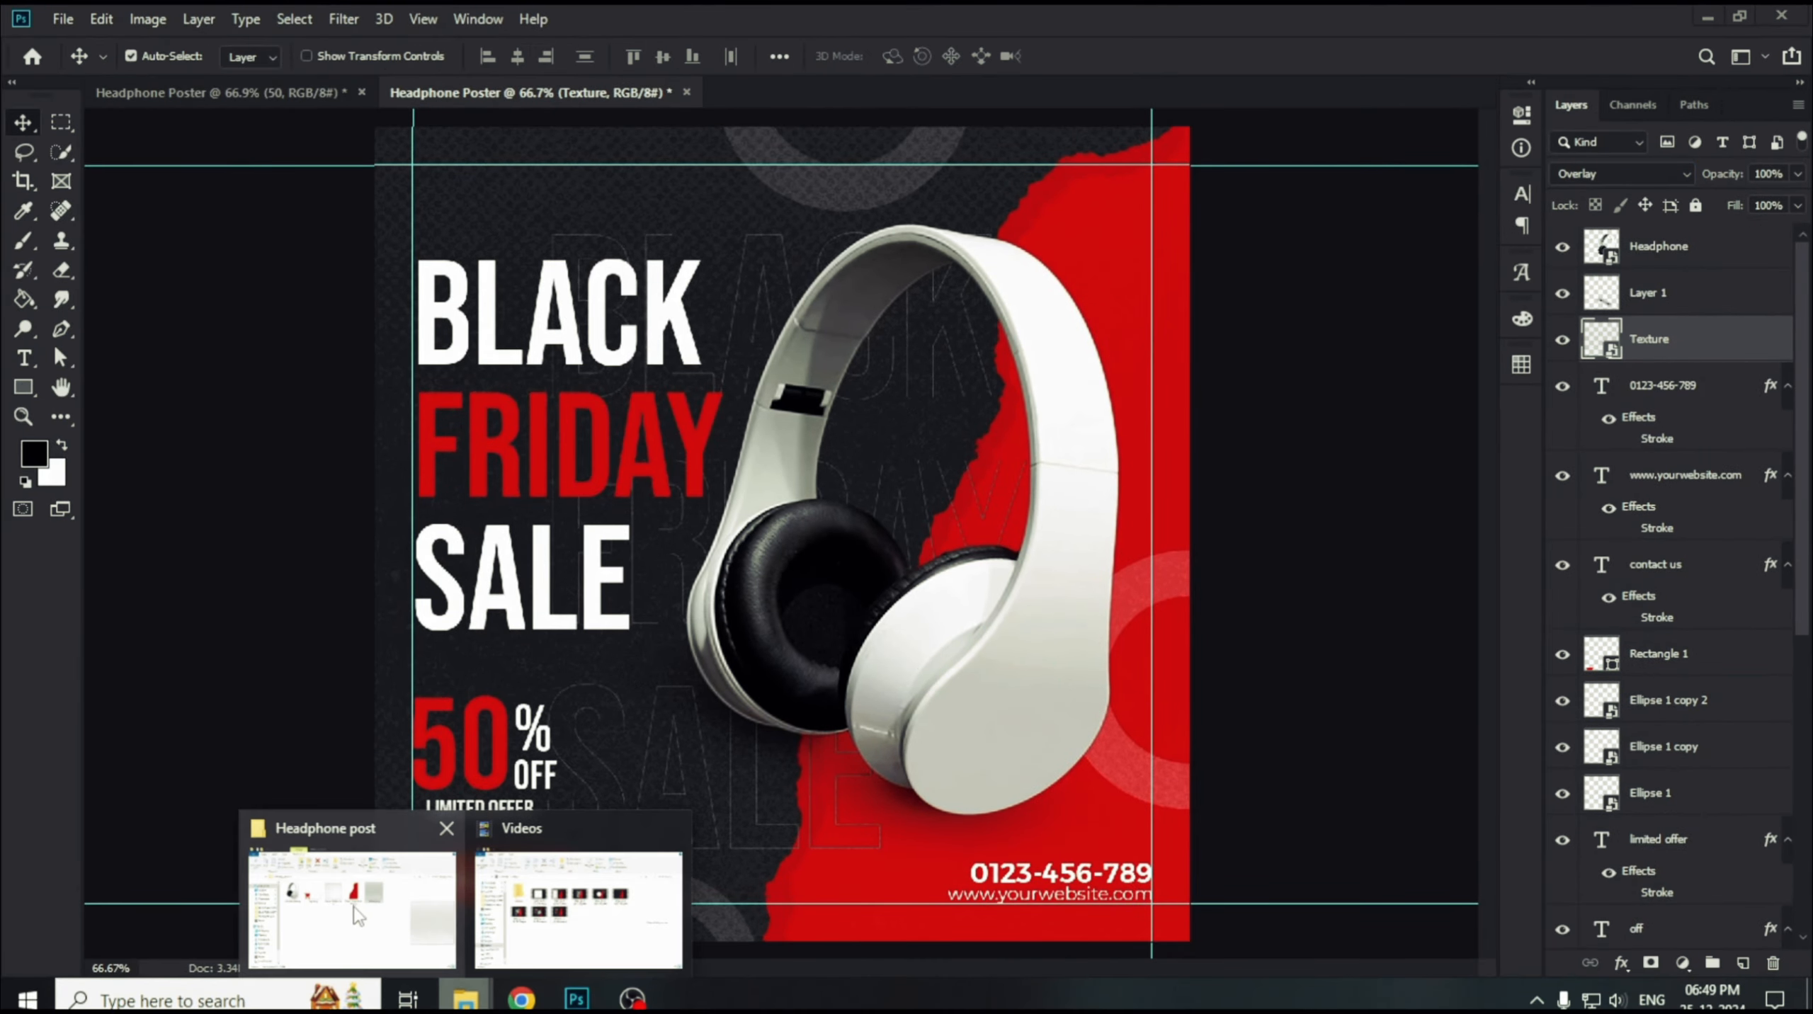
click(357, 912)
drag(891, 359, 306, 436)
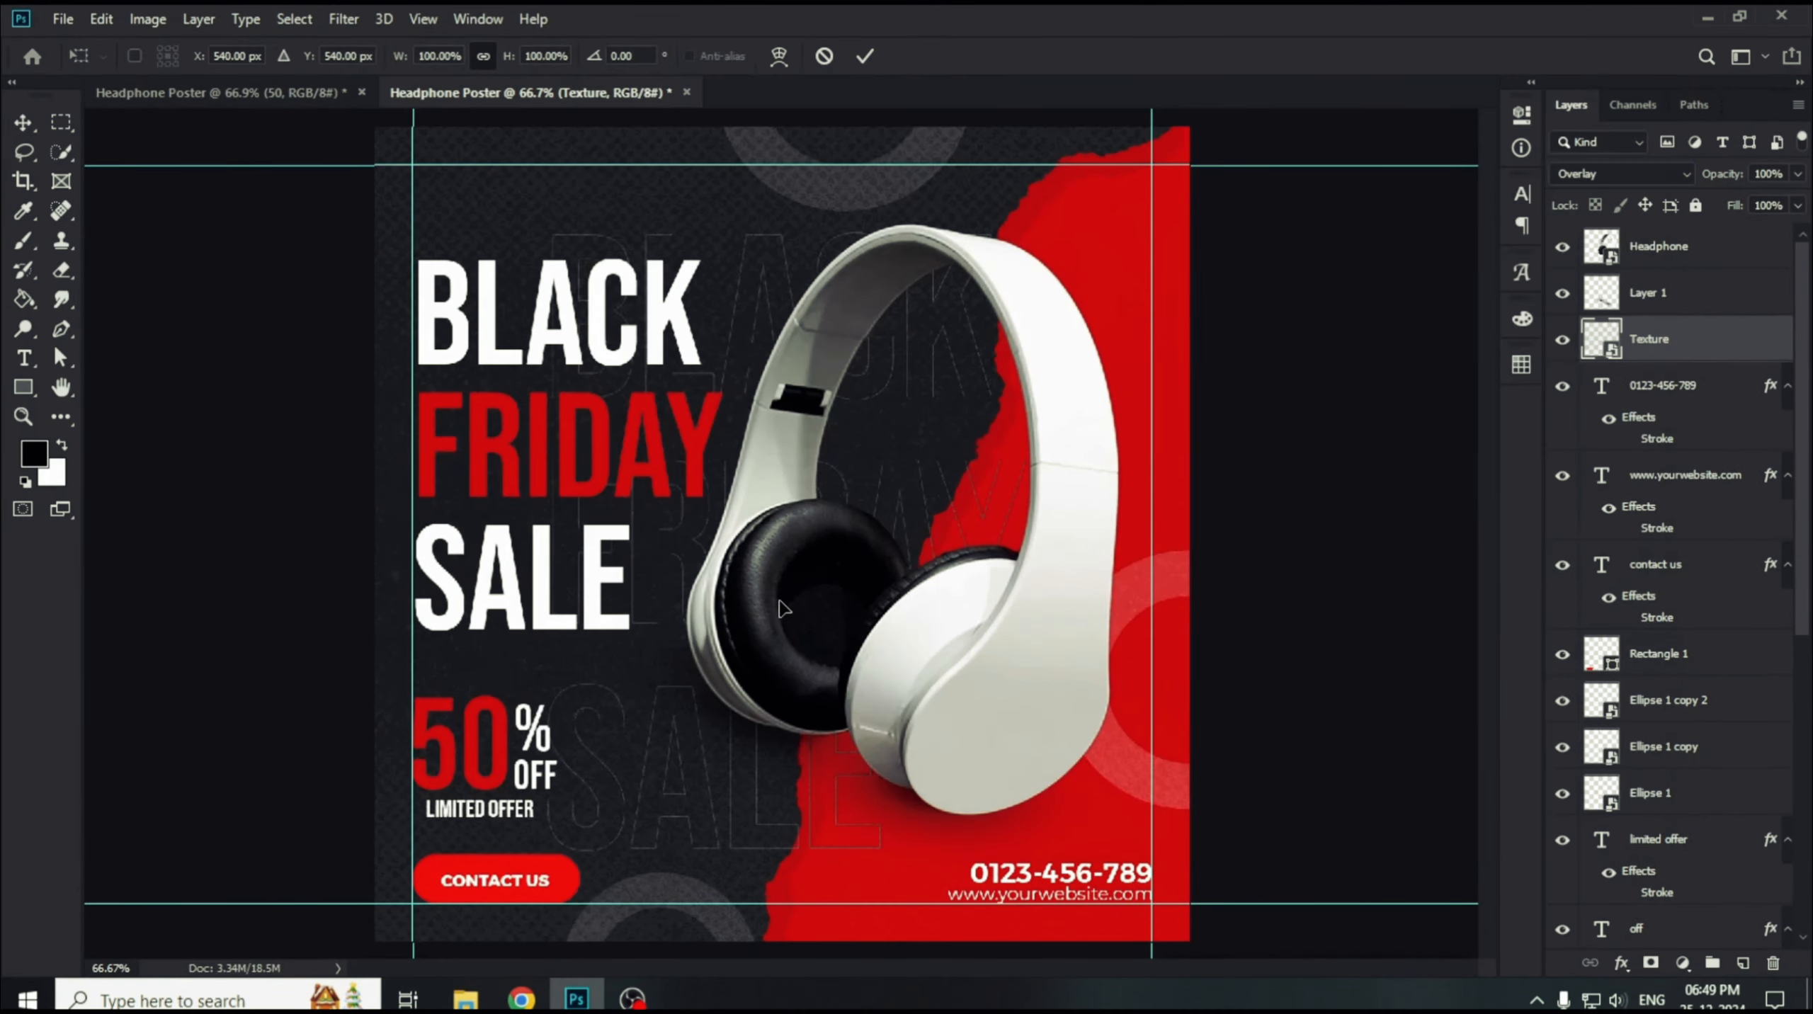
drag(495, 577, 495, 576)
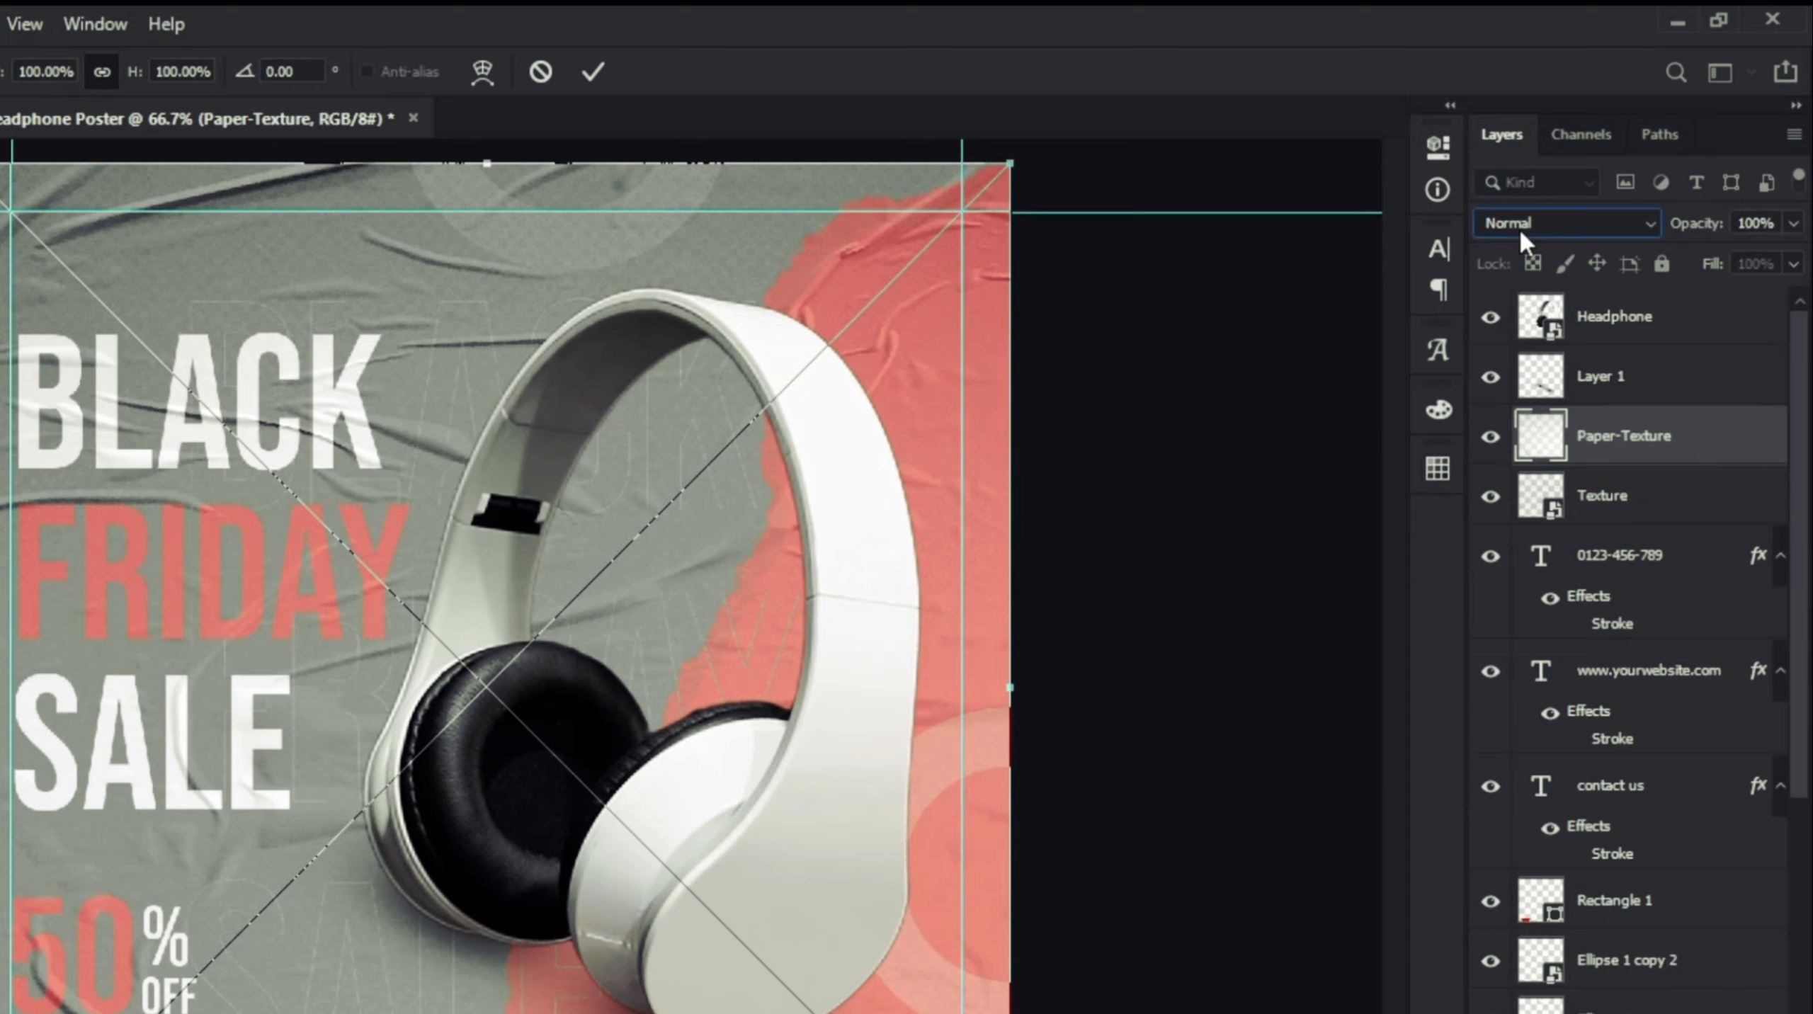
click(1519, 227)
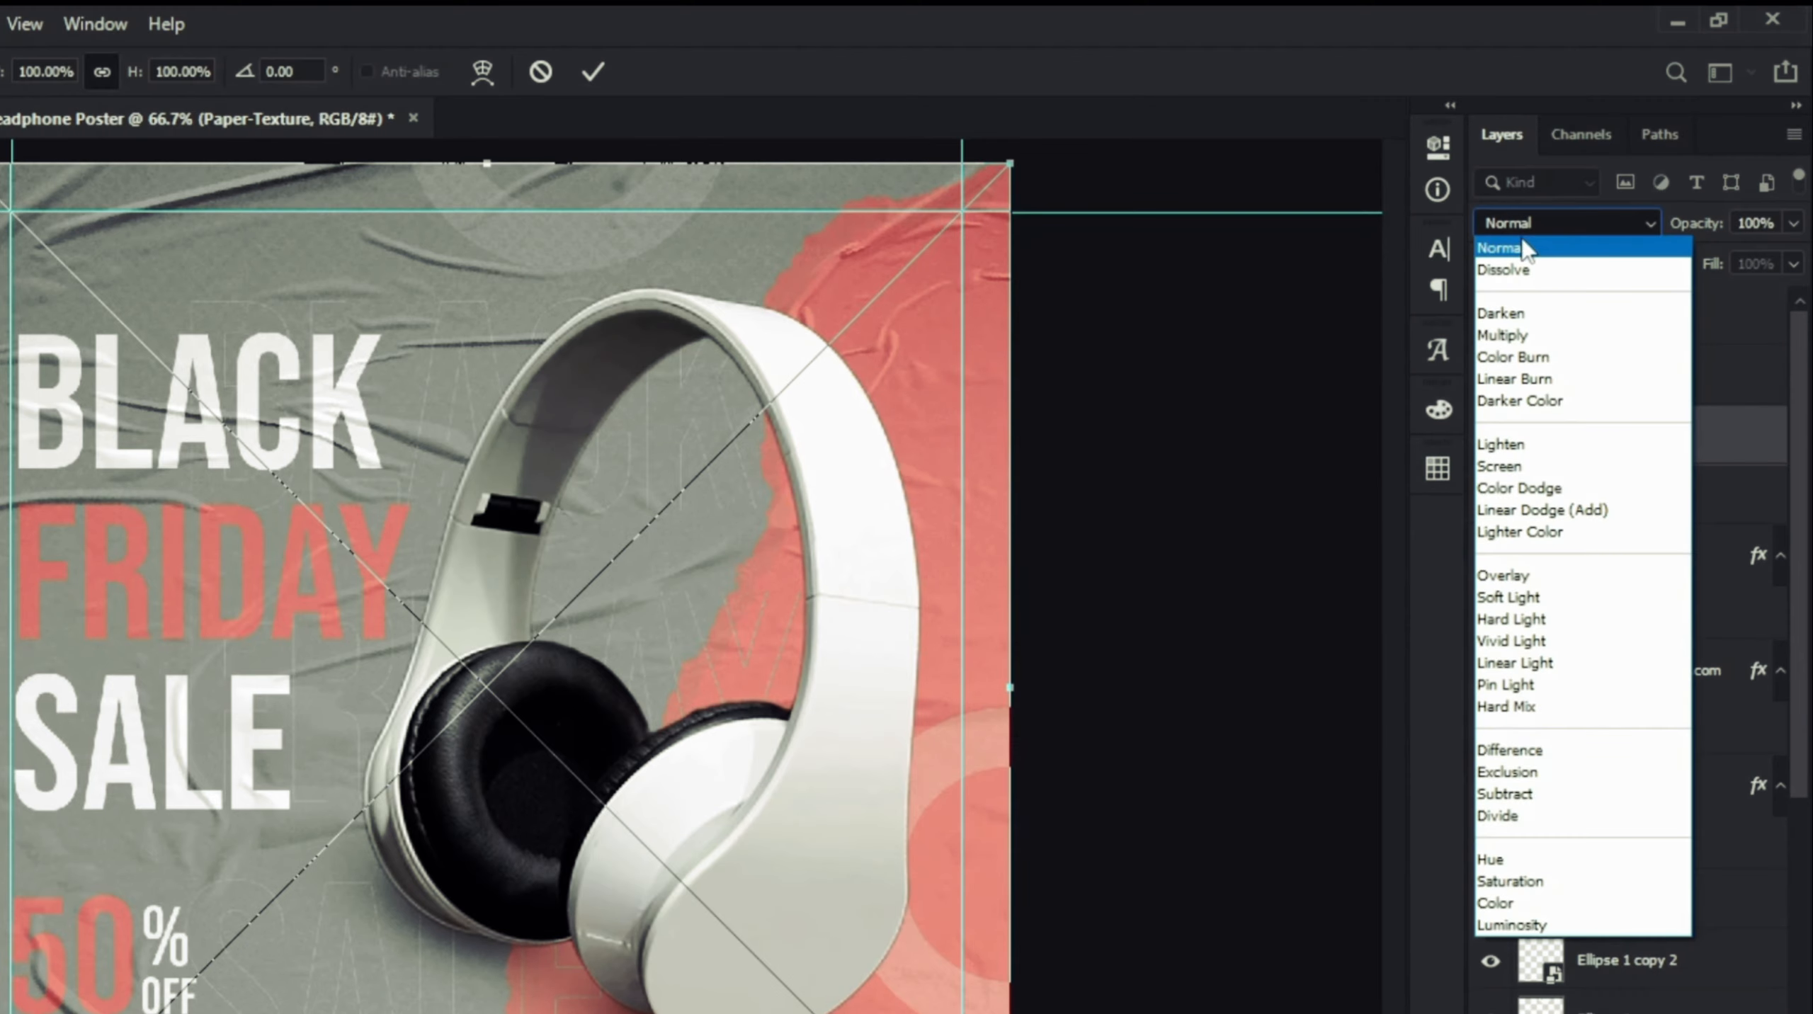
click(1527, 382)
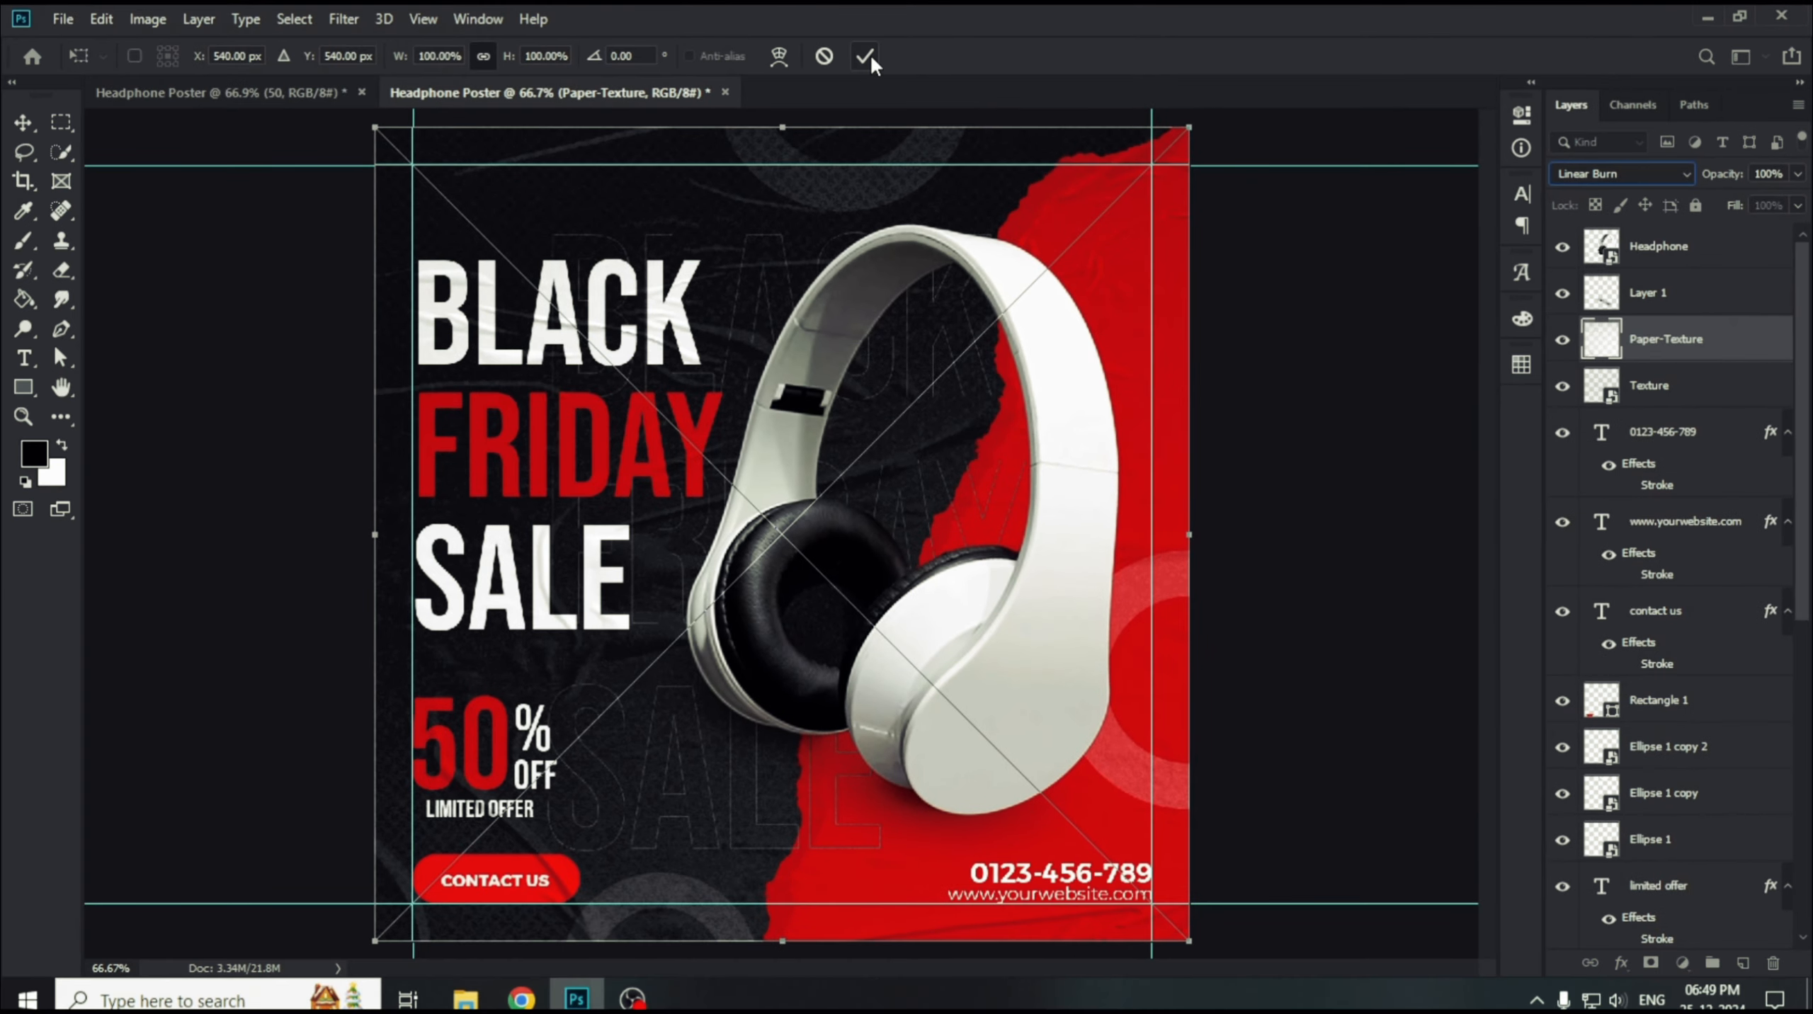
click(866, 59)
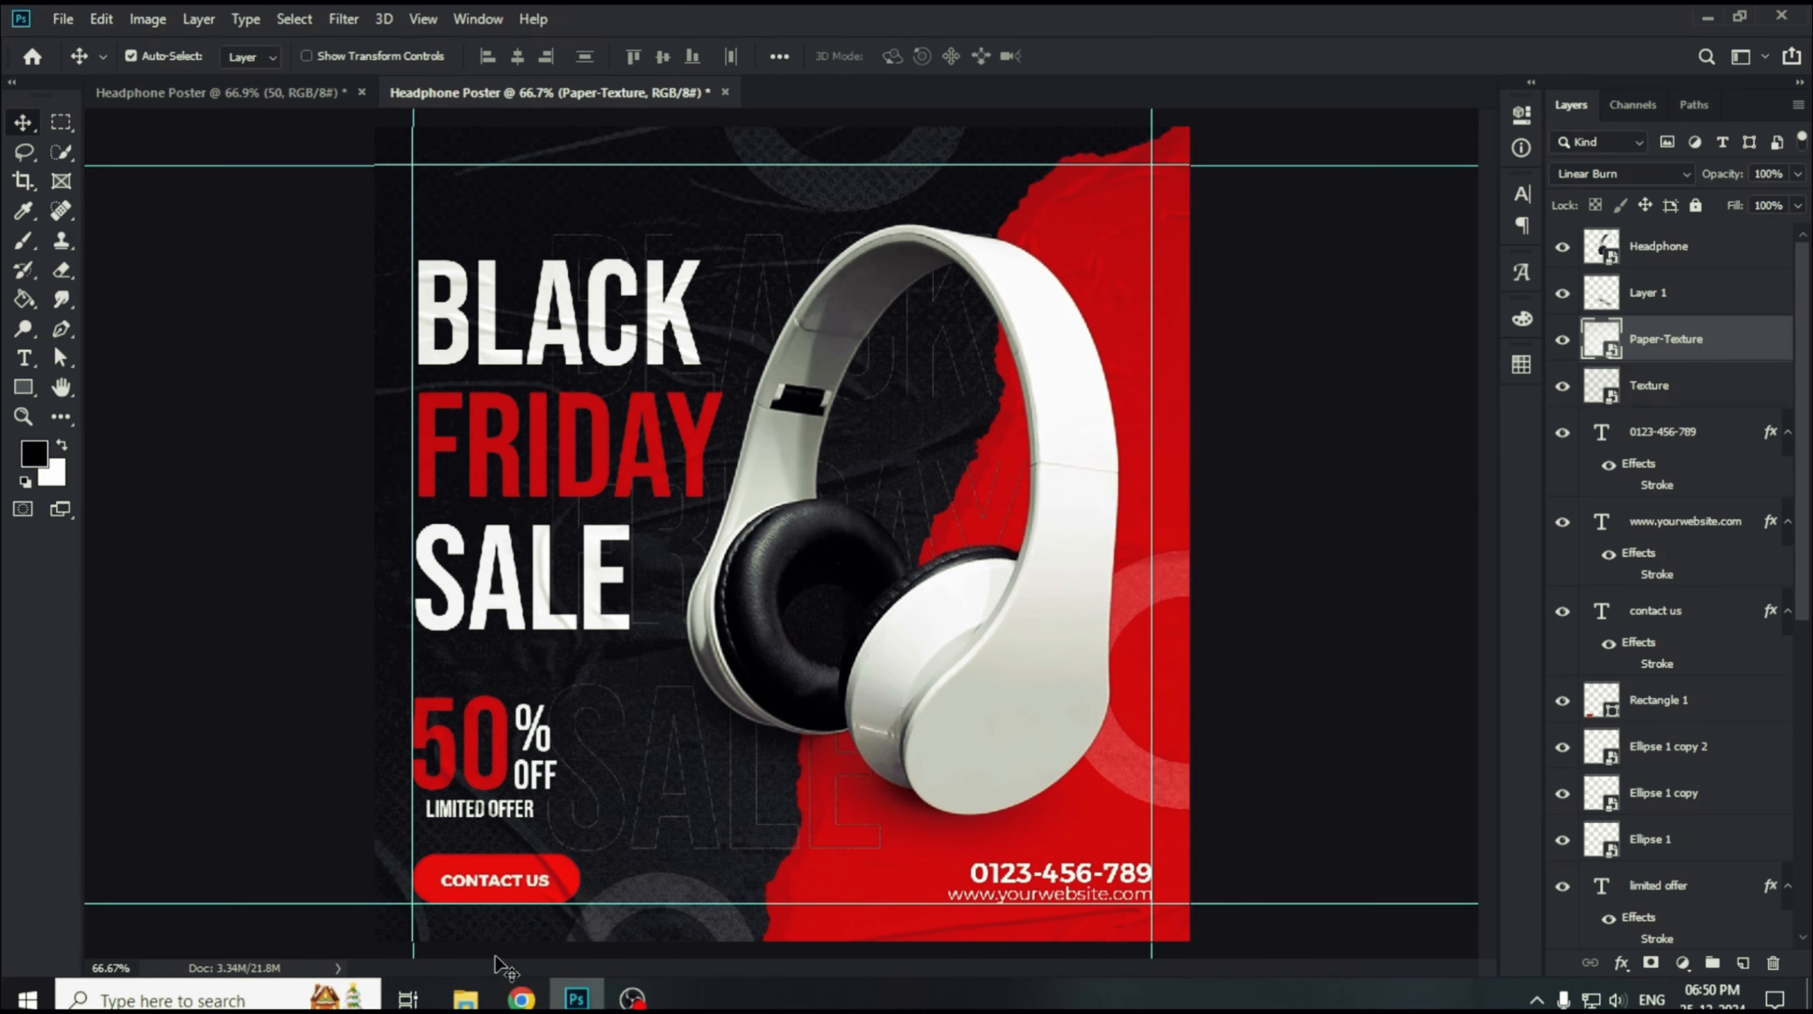
Place logo.png above the phone number layer, in the upper-left corner of the margin guides, and hide the guides.
click(1694, 447)
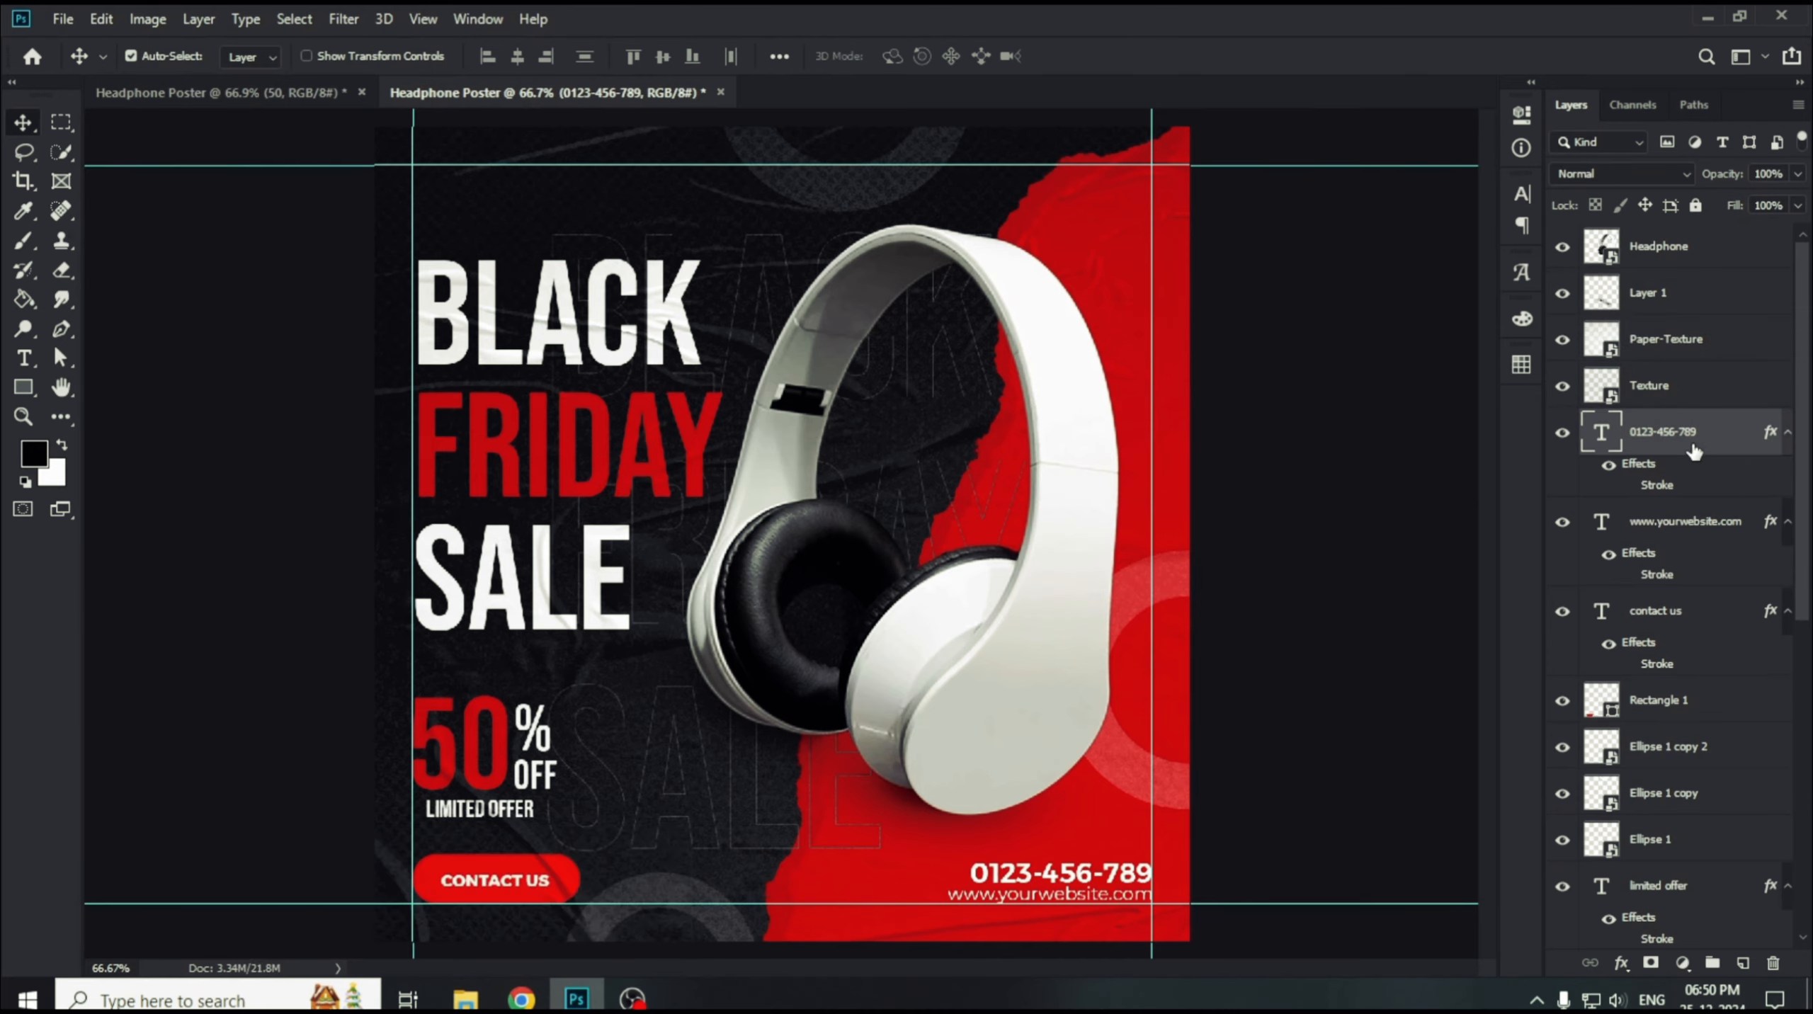
mouse_move(465, 998)
click(348, 899)
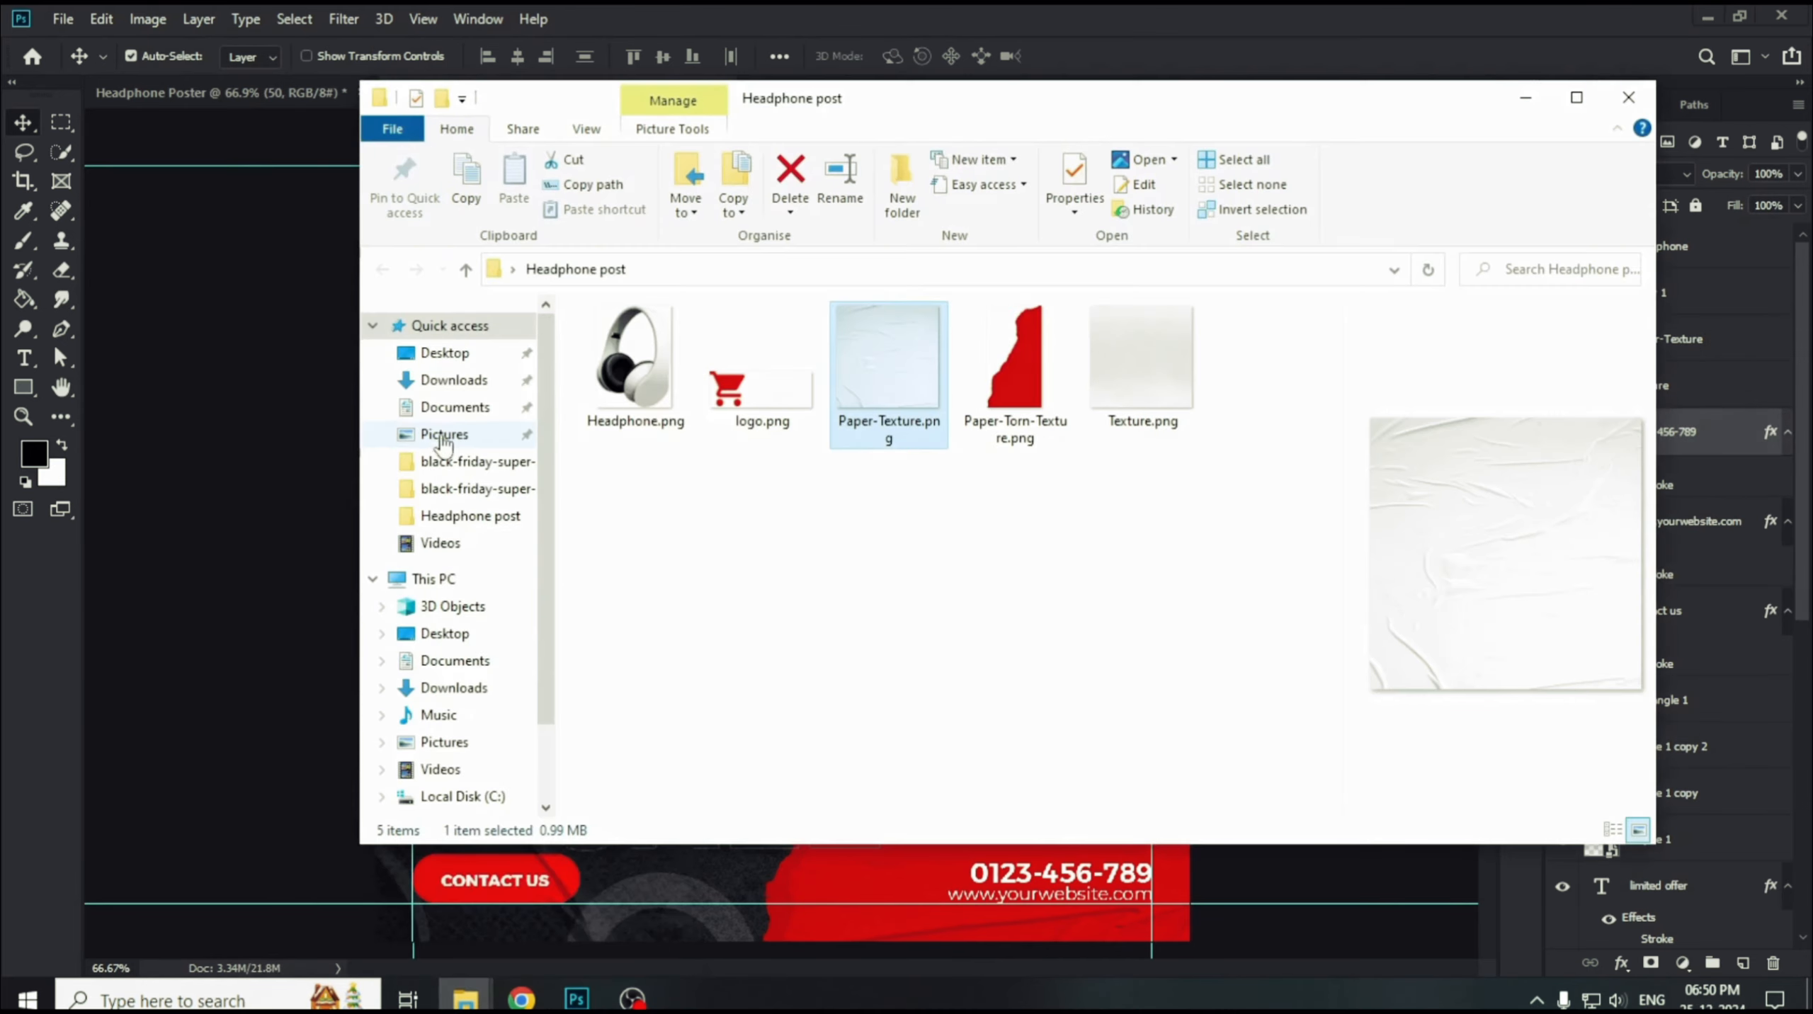
drag(710, 384, 616, 431)
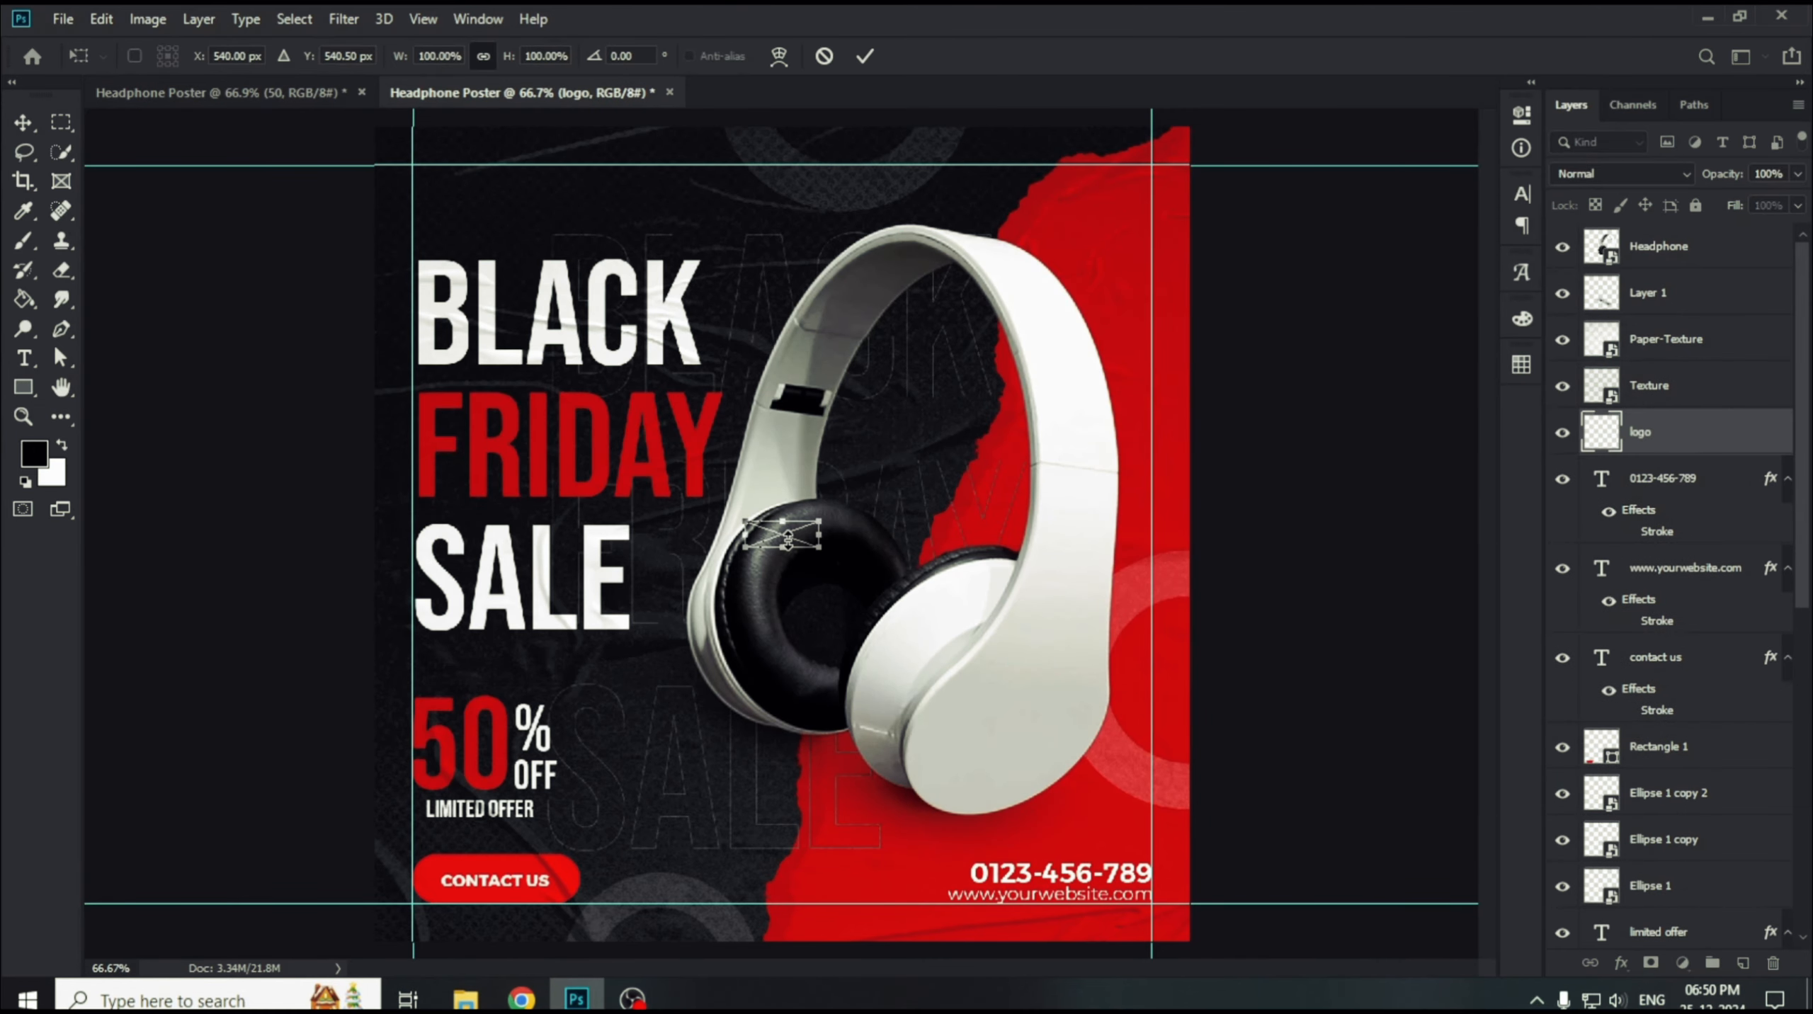
drag(796, 541, 462, 187)
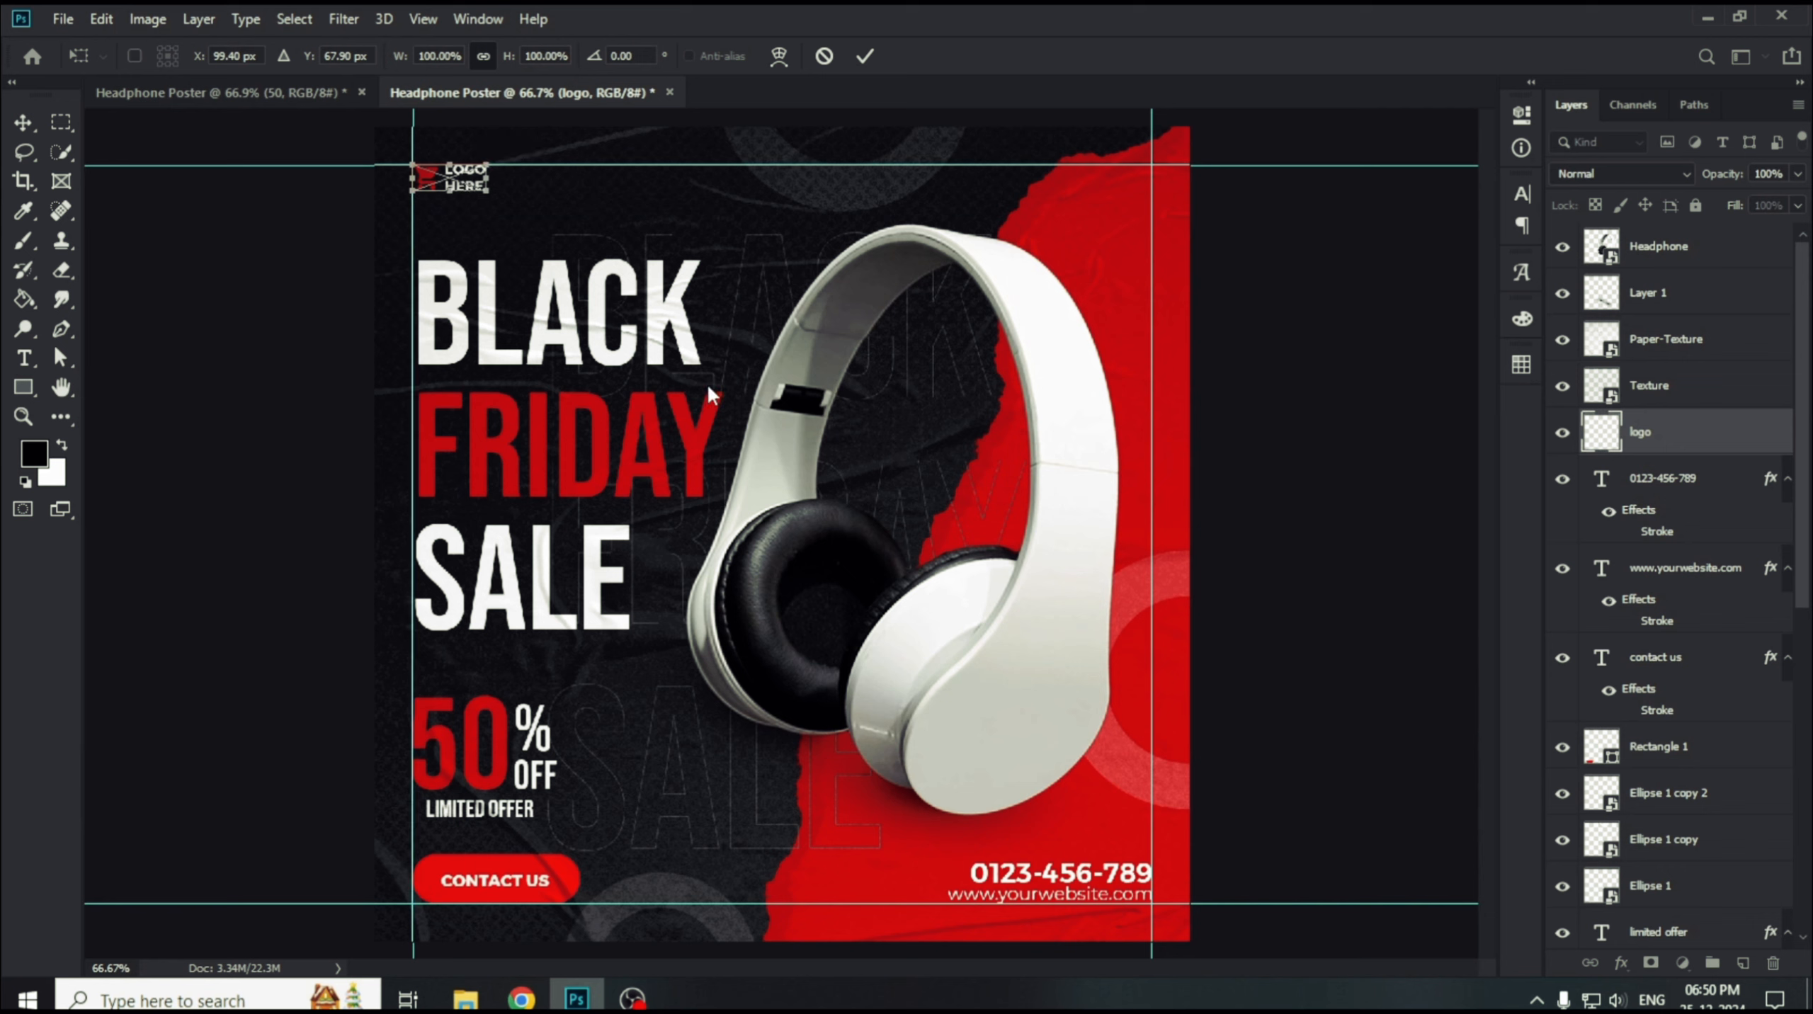
click(862, 57)
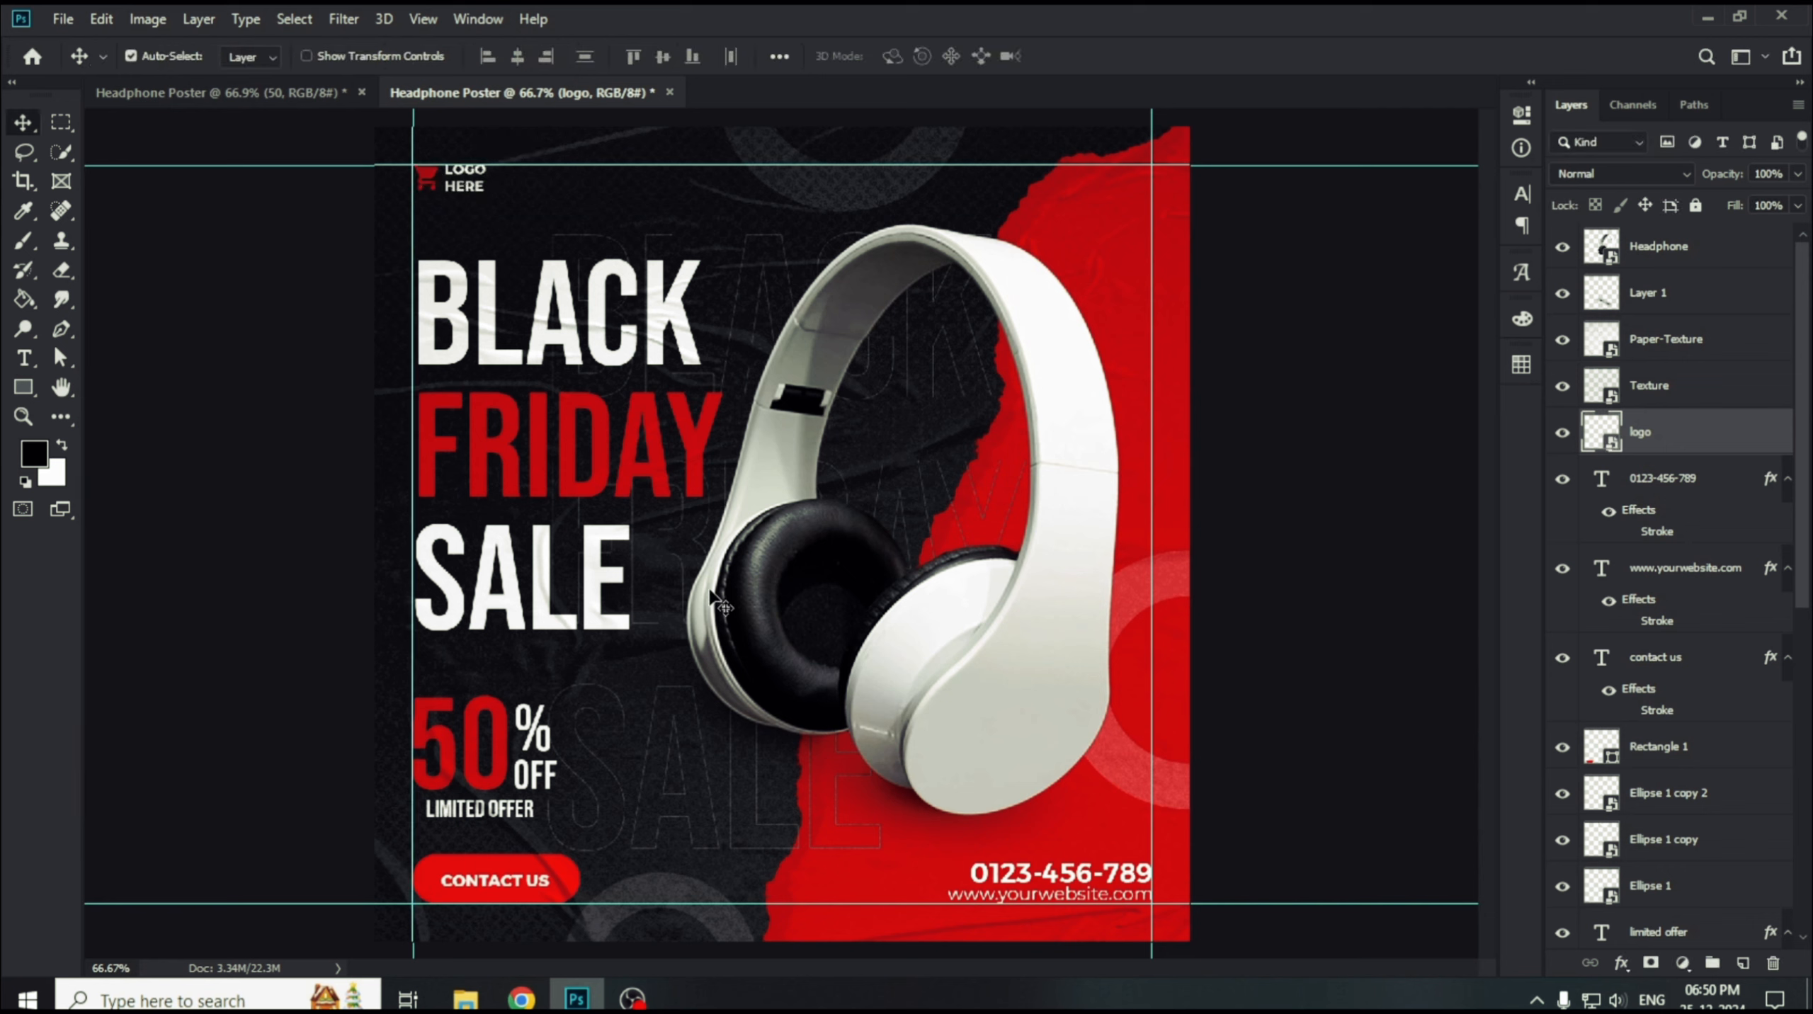
key(ctrl+semicolon)
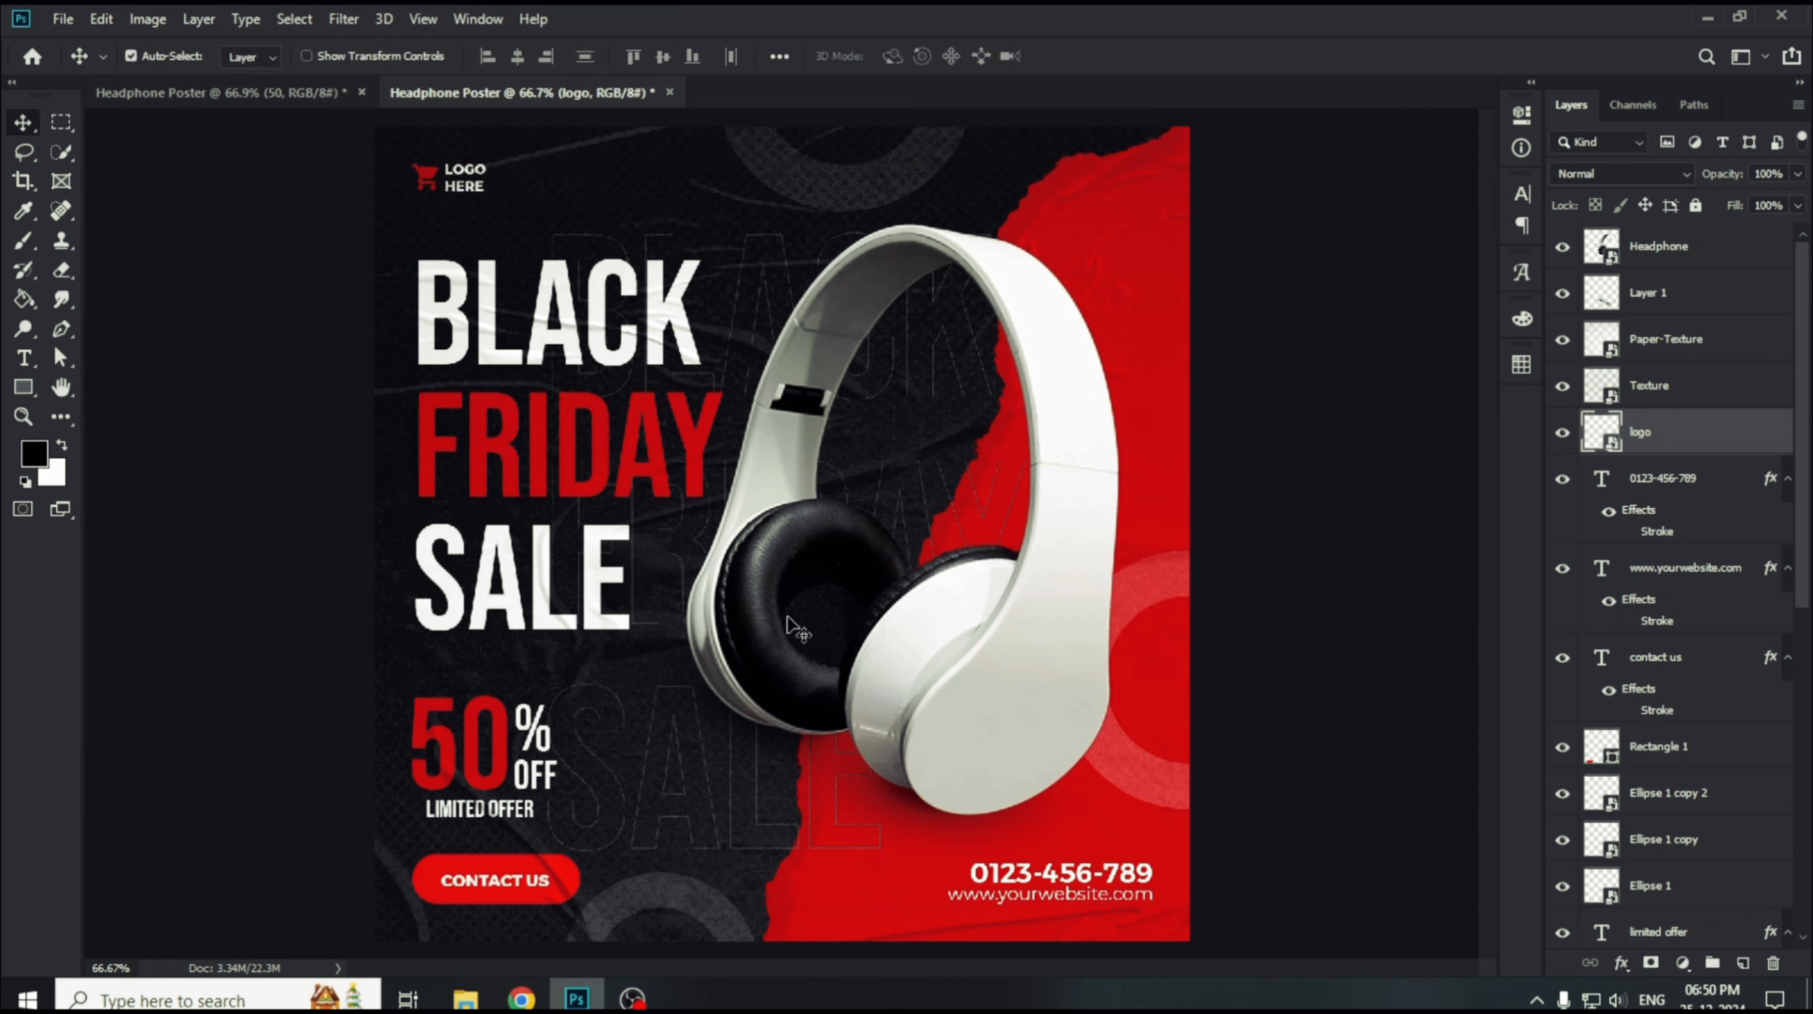